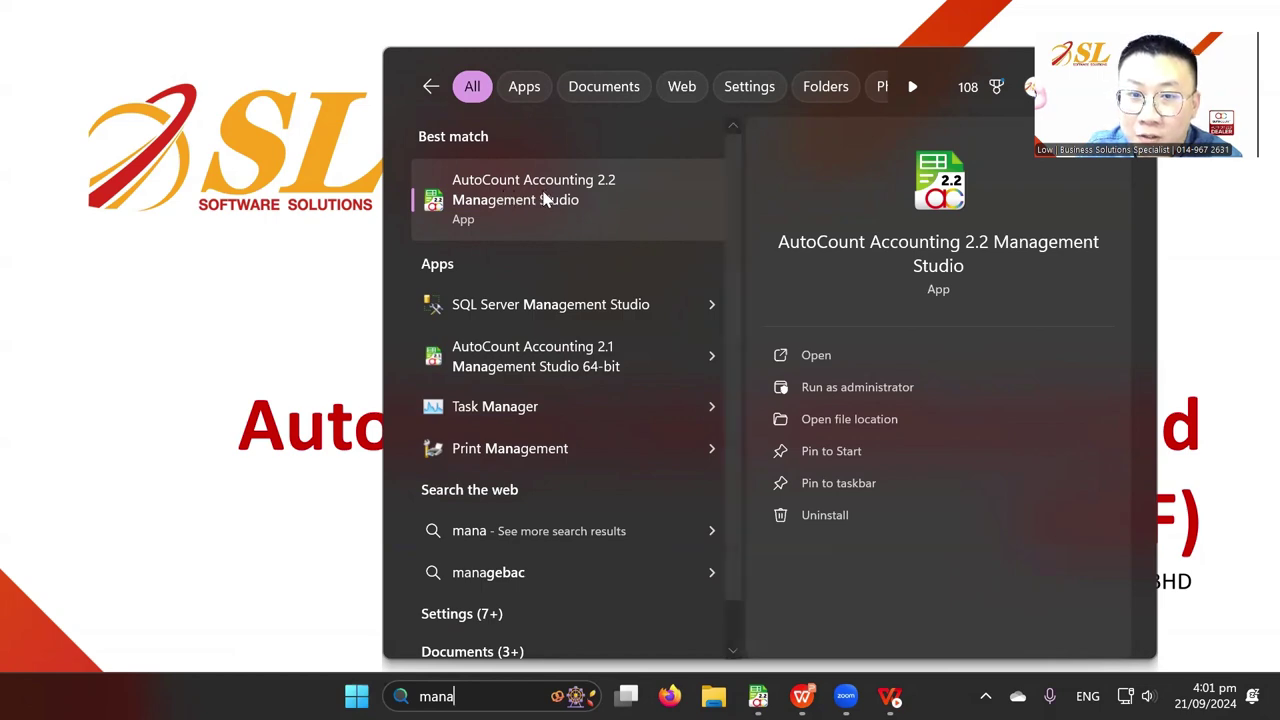
# Log into the SL SOFTWARE SOLUTIONS SDN BHD book with the admin password and open Tools > User Defined Field
pyautogui.click(537, 202)
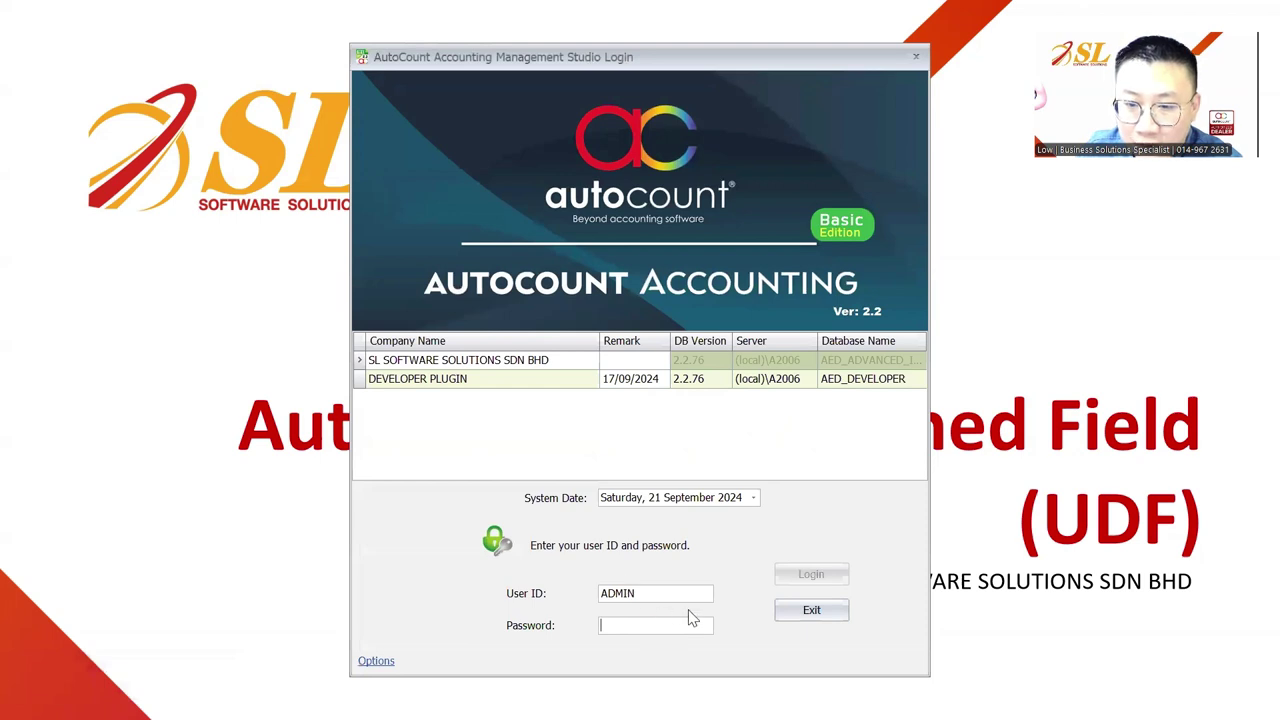
pyautogui.click(1062, 648)
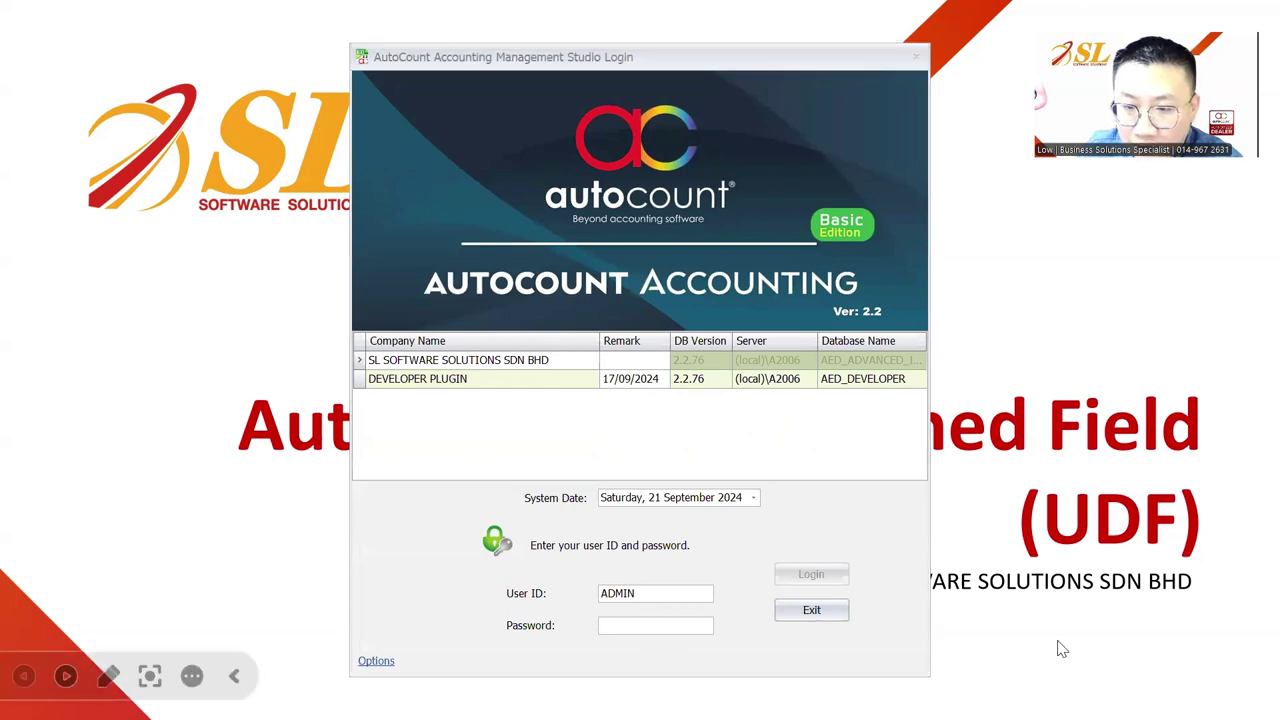
pyautogui.click(674, 622)
pyautogui.write('ADMIN')
pyautogui.press('Return')
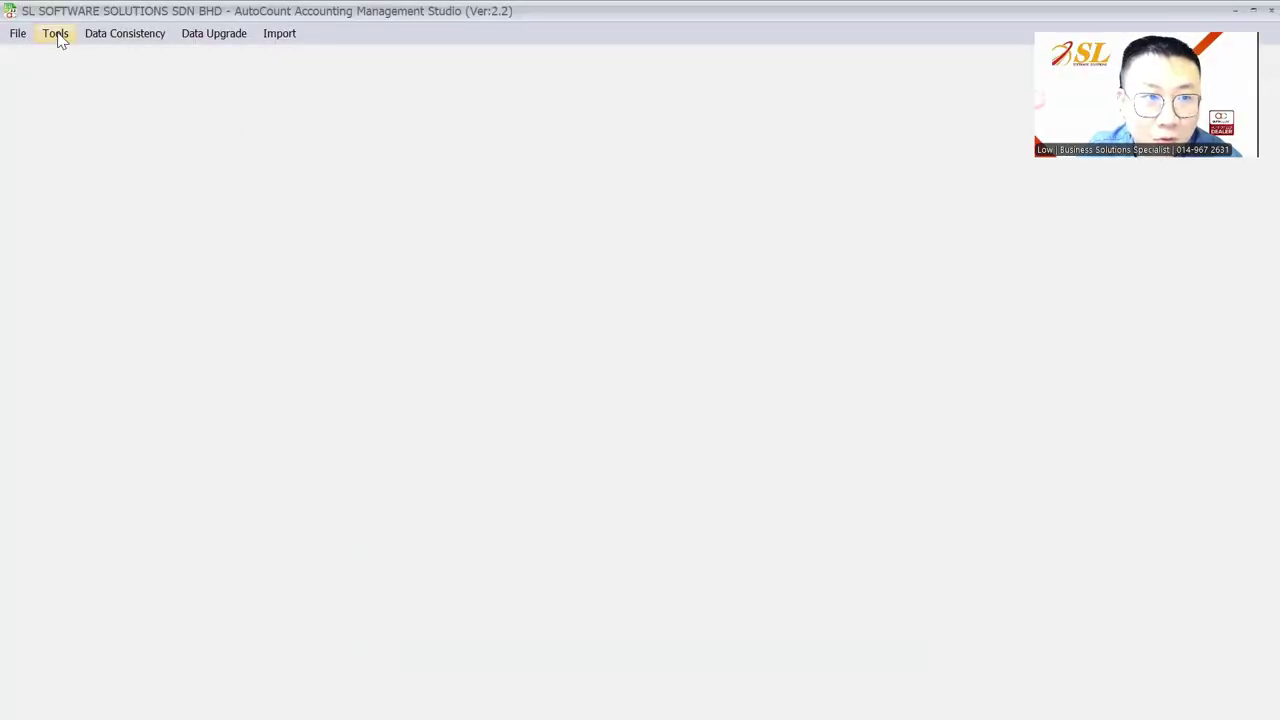
pyautogui.click(56, 36)
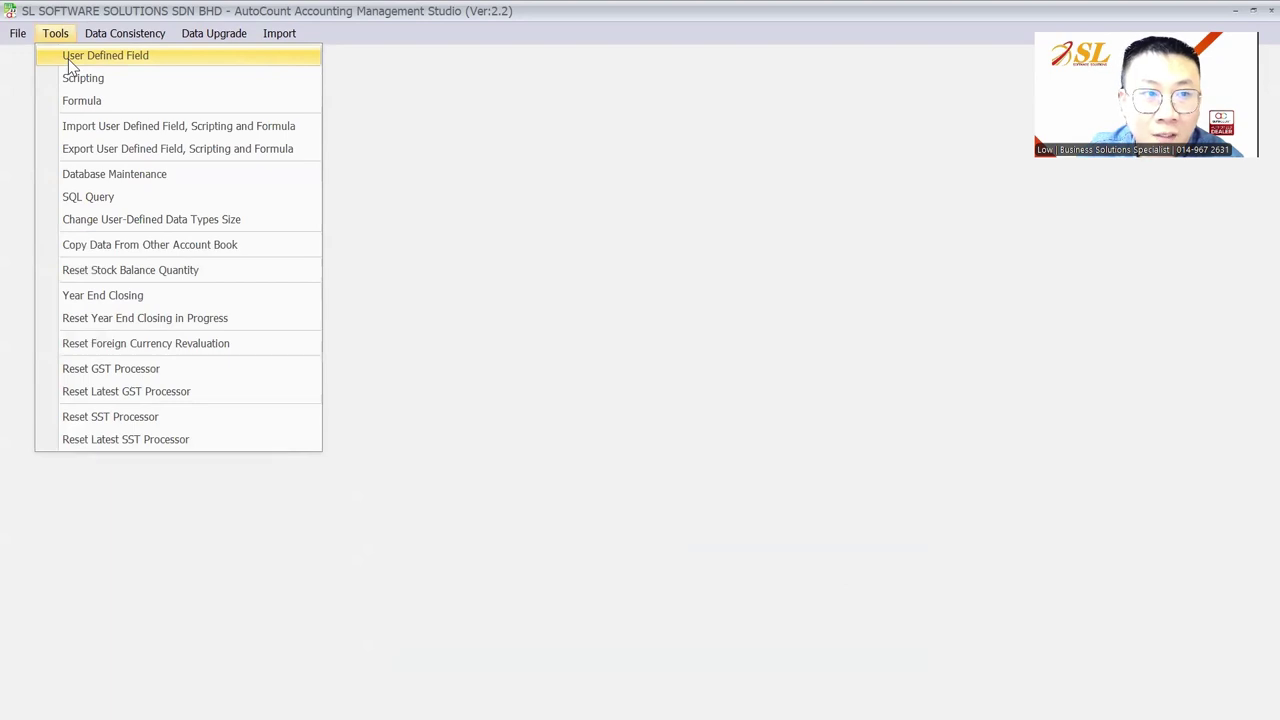
pyautogui.click(70, 58)
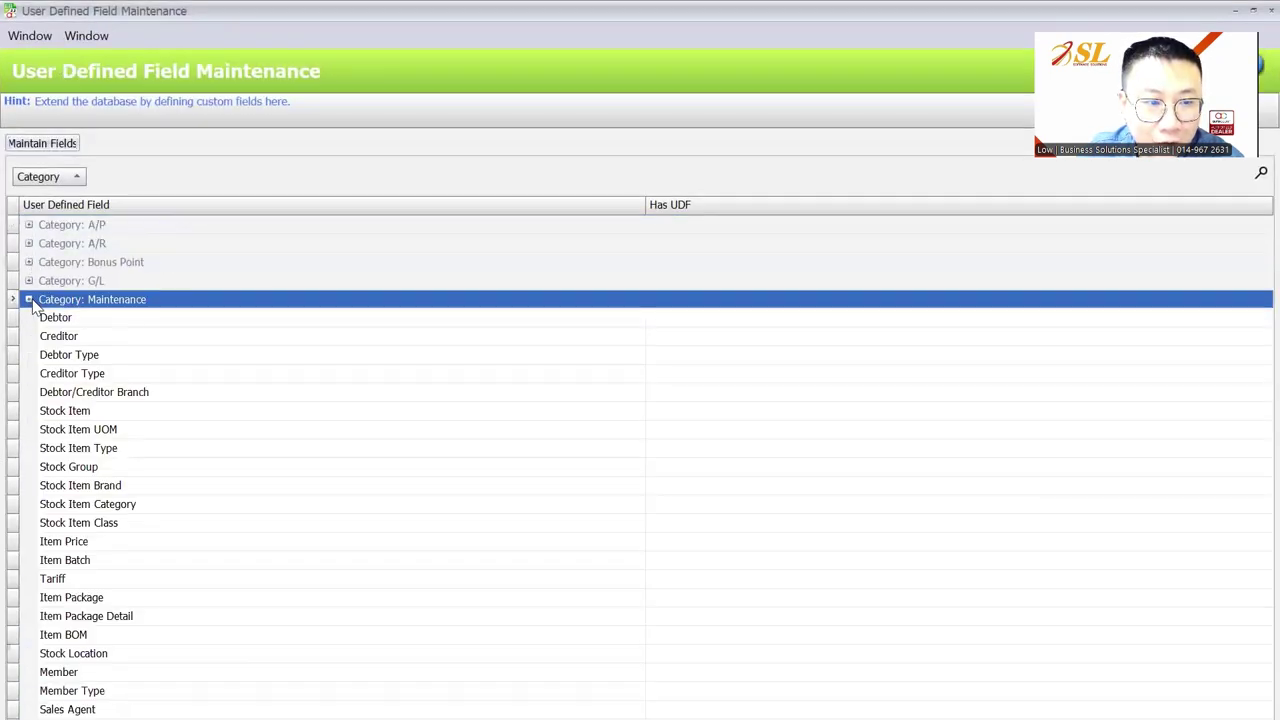
# Browse the Maintenance and Sales categories, checking the Debtor, Invoice and Invoice Detail entries
pyautogui.click(30, 299)
pyautogui.click(86, 320)
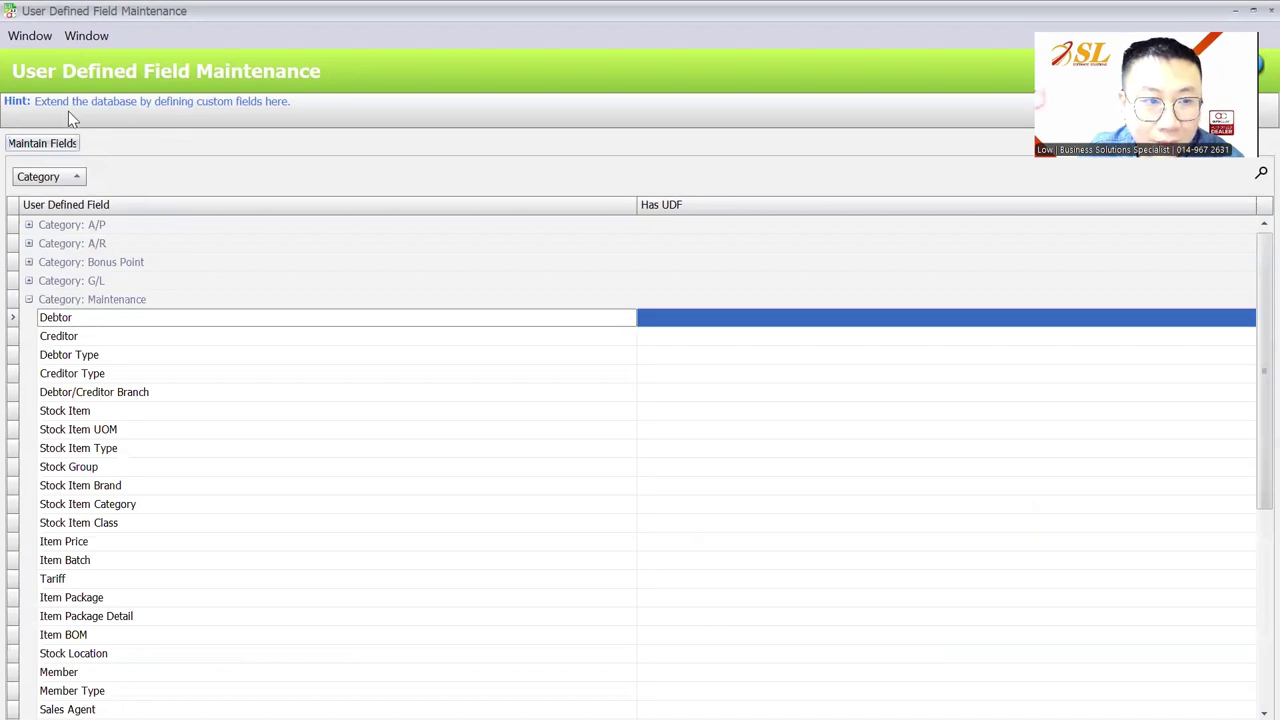
pyautogui.click(29, 300)
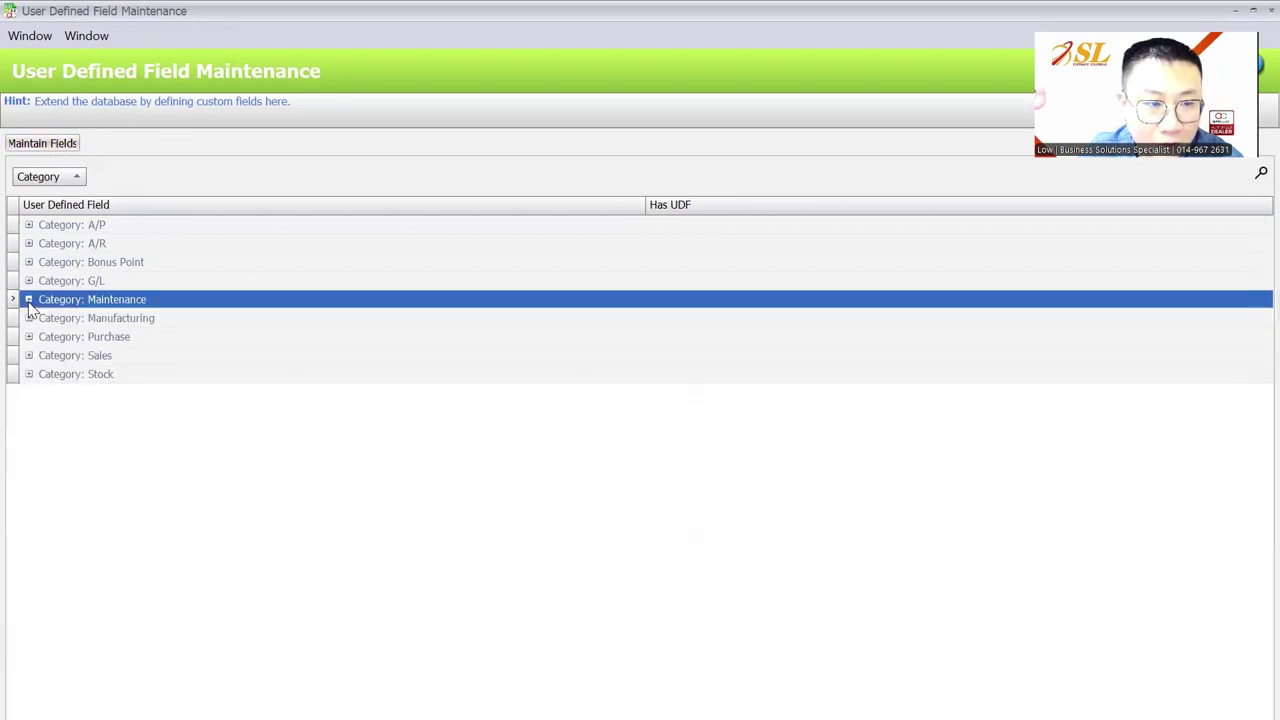
pyautogui.click(29, 355)
pyautogui.scroll(-2, 103, 350)
pyautogui.scroll(1, 104, 338)
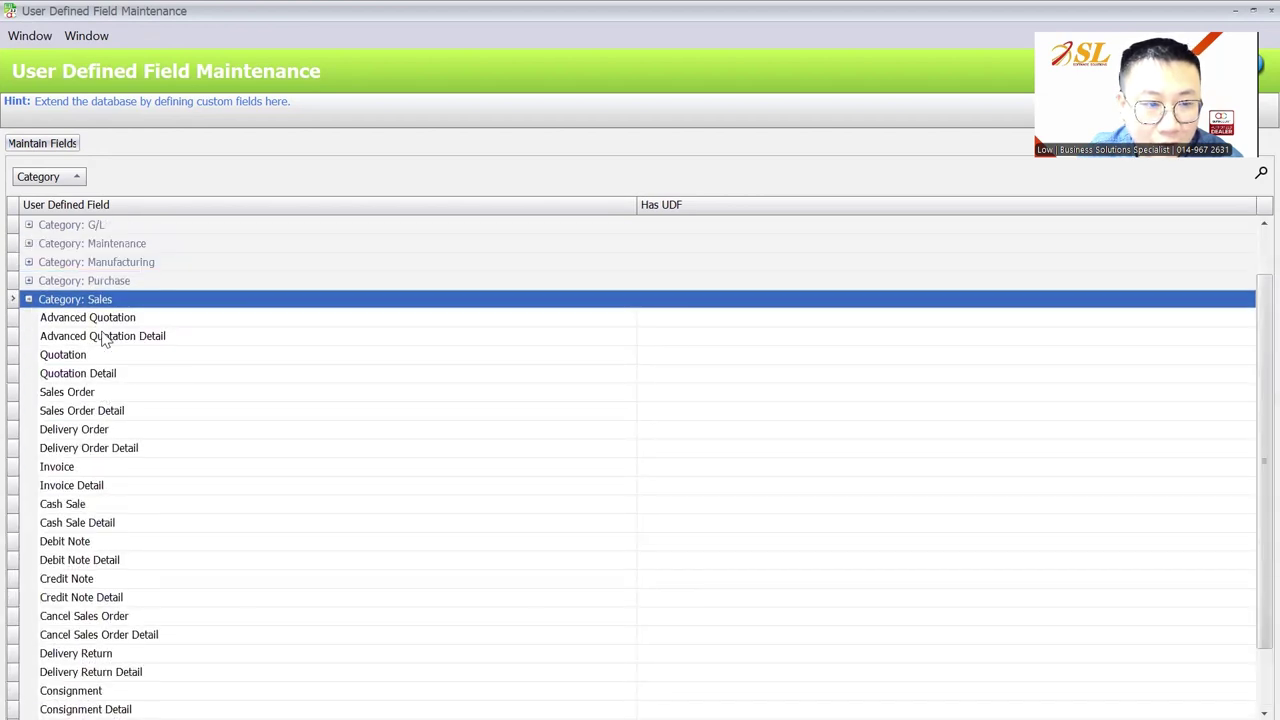
pyautogui.scroll(-1, 103, 334)
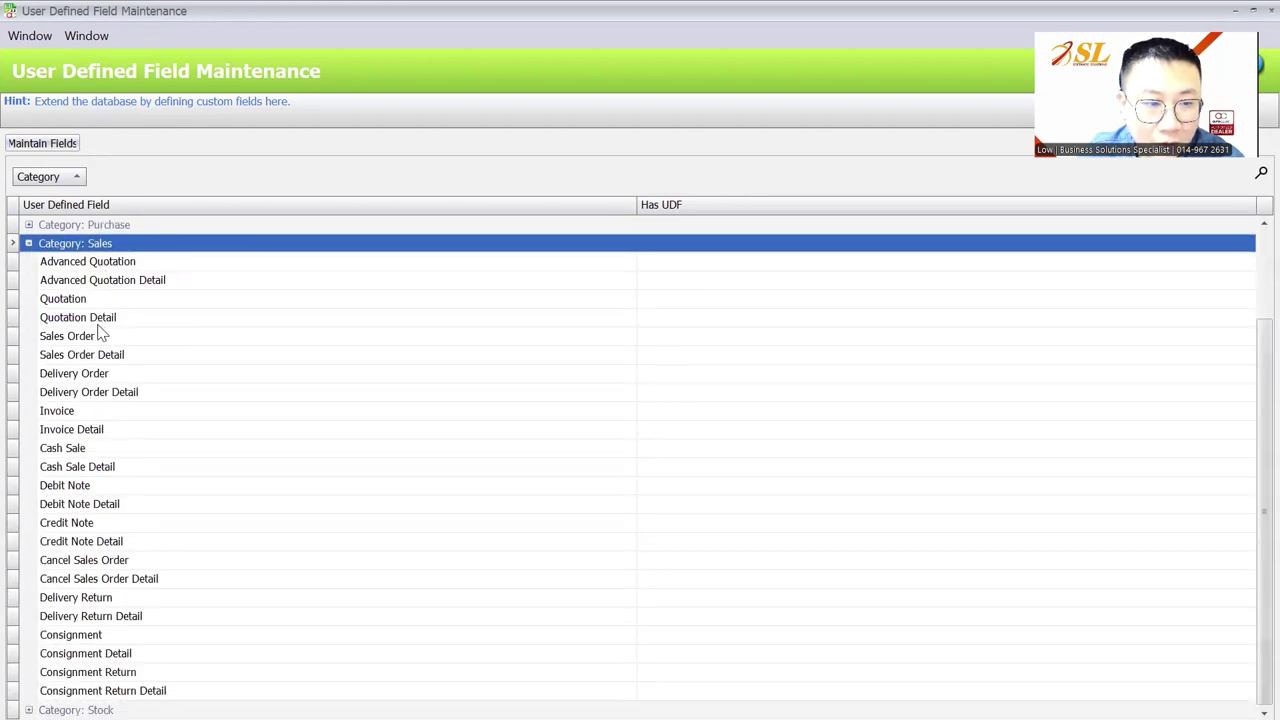
pyautogui.click(96, 414)
pyautogui.click(90, 438)
pyautogui.click(96, 417)
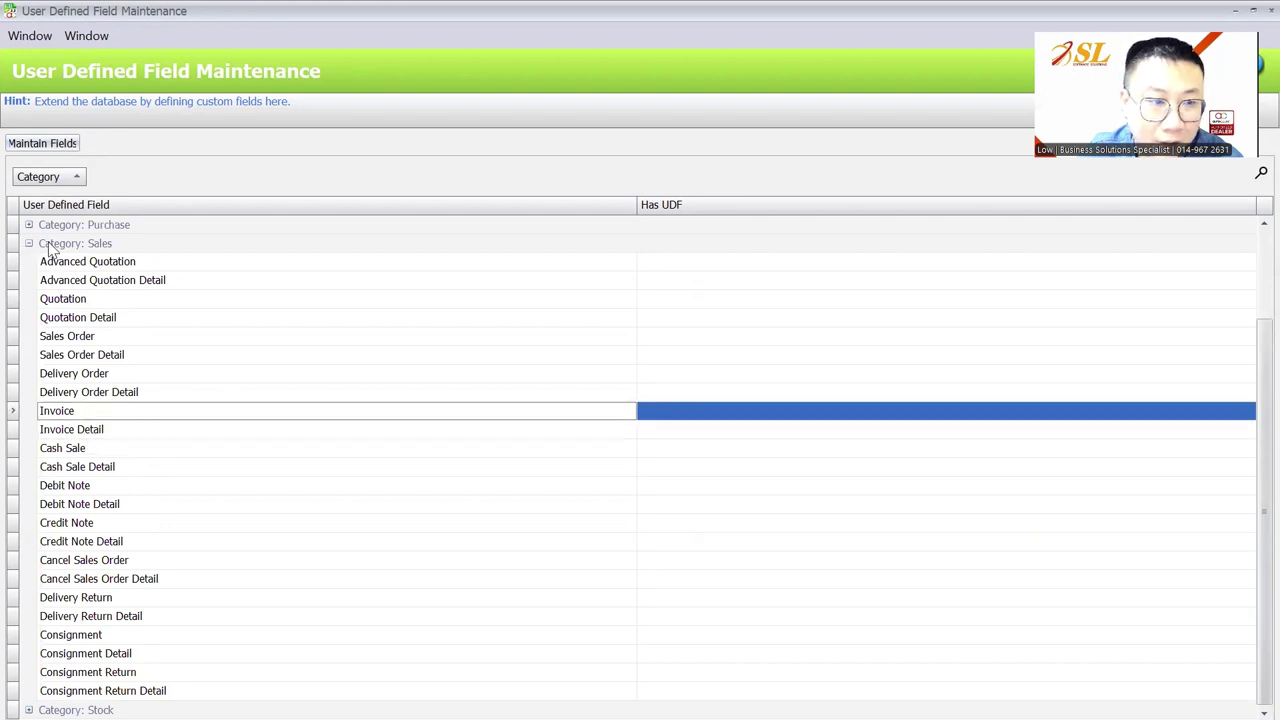
pyautogui.click(30, 244)
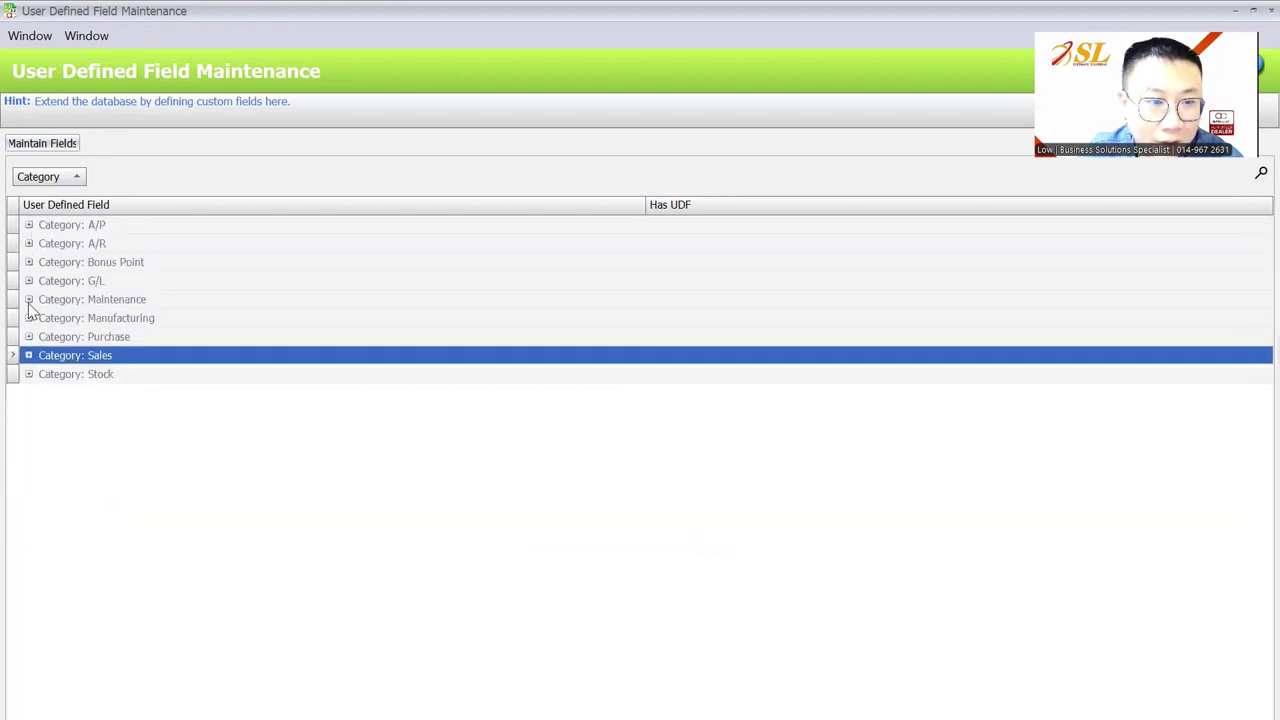
# Select Debtor under Maintenance and open its empty user-defined field list
pyautogui.click(29, 299)
pyautogui.click(124, 322)
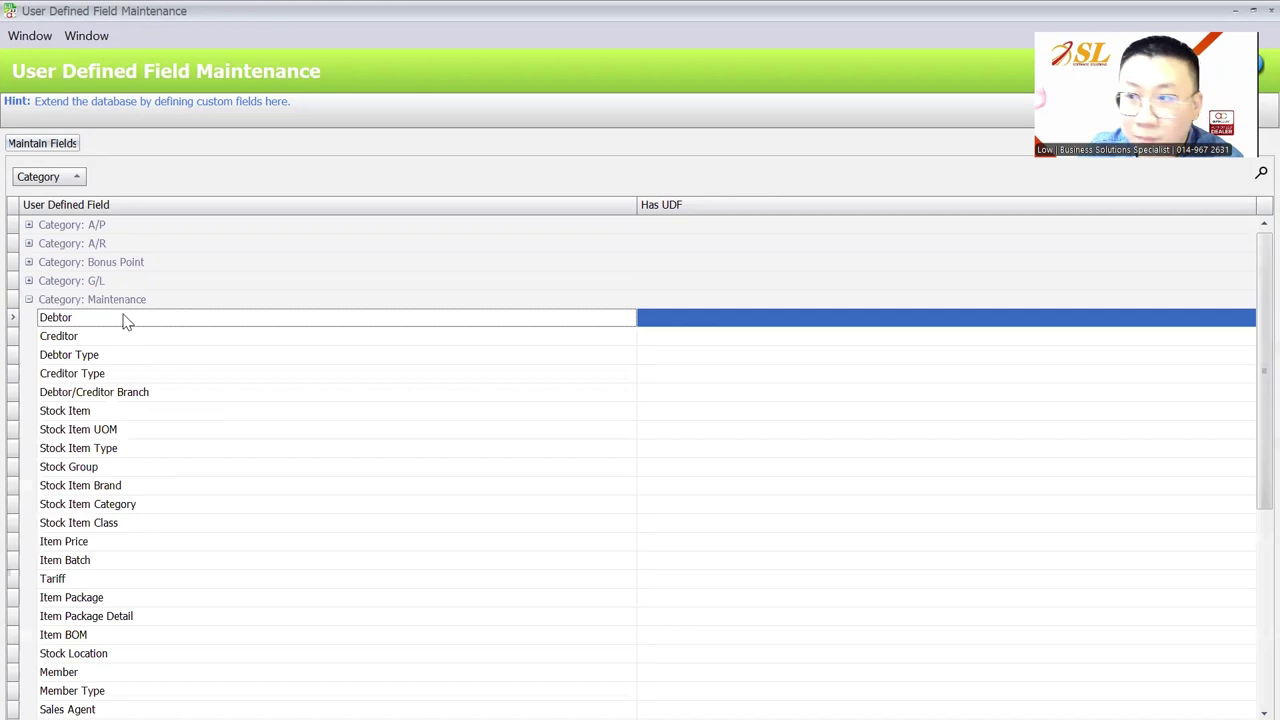
pyautogui.click(66, 146)
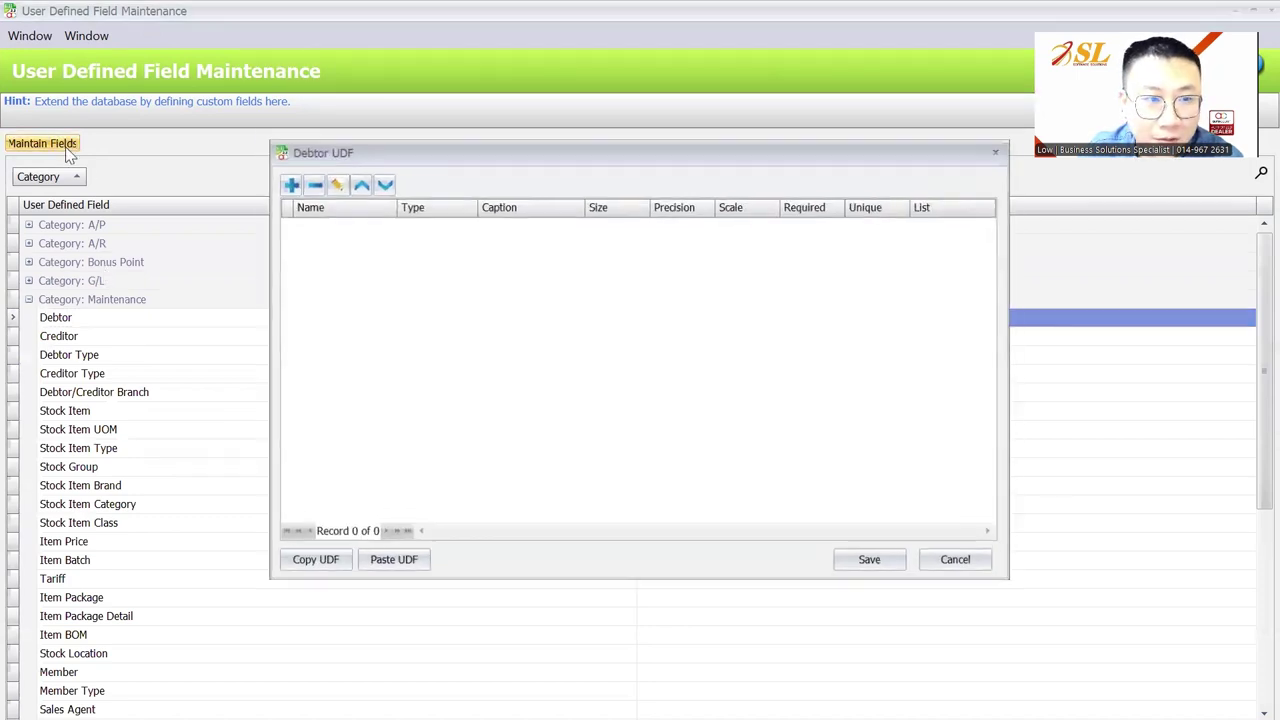
# Start a new Debtor field named BankAcc and set its type to Text, size 50
pyautogui.click(282, 180)
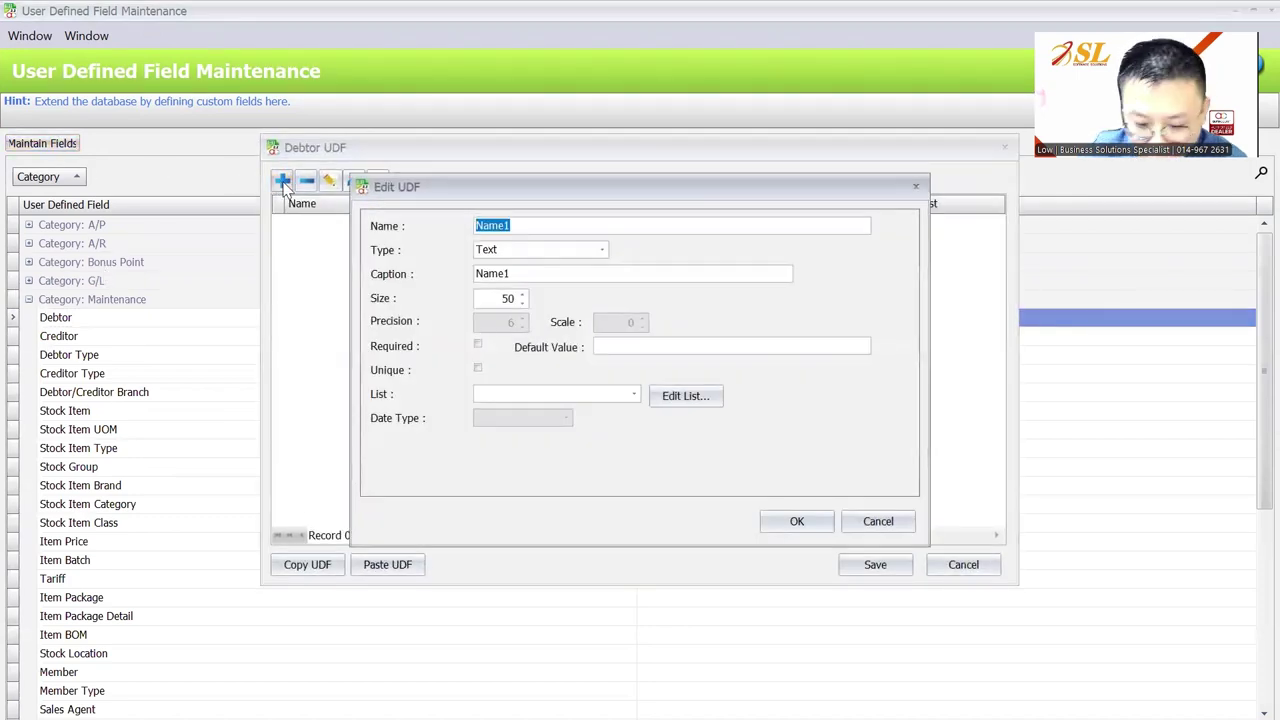
pyautogui.write('BankAcc')
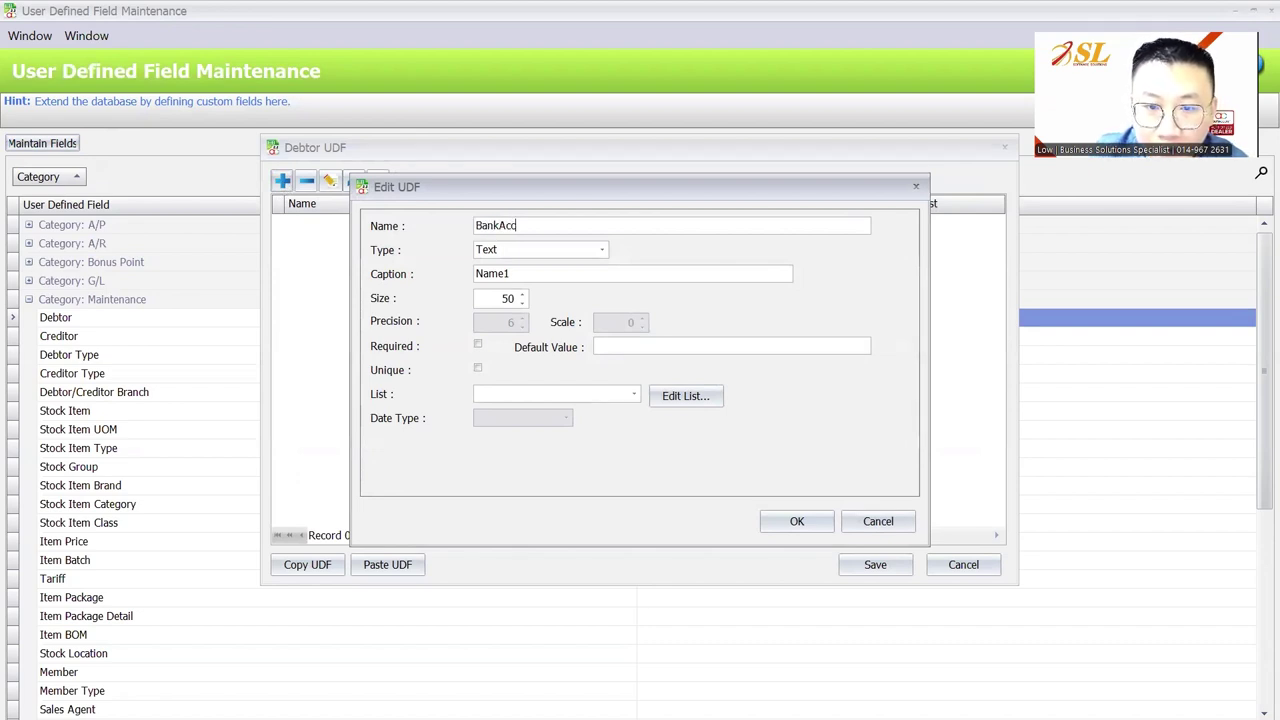
pyautogui.press('Tab')
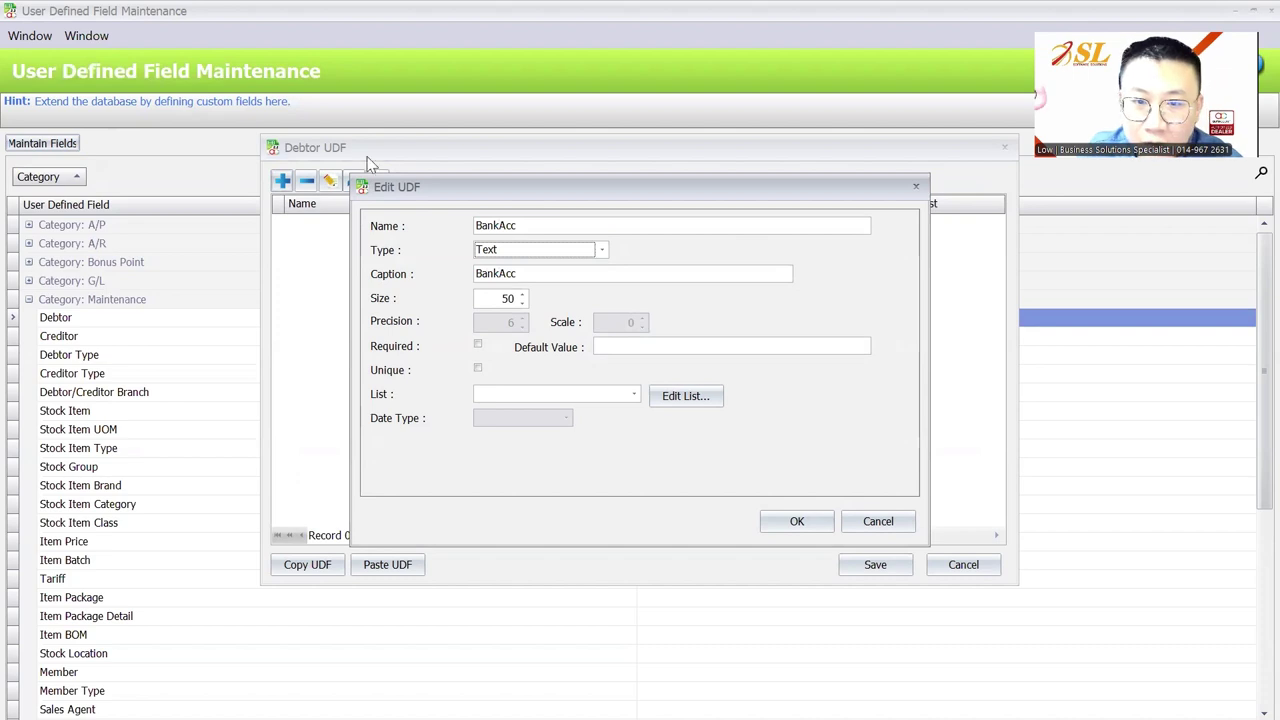
pyautogui.click(1087, 411)
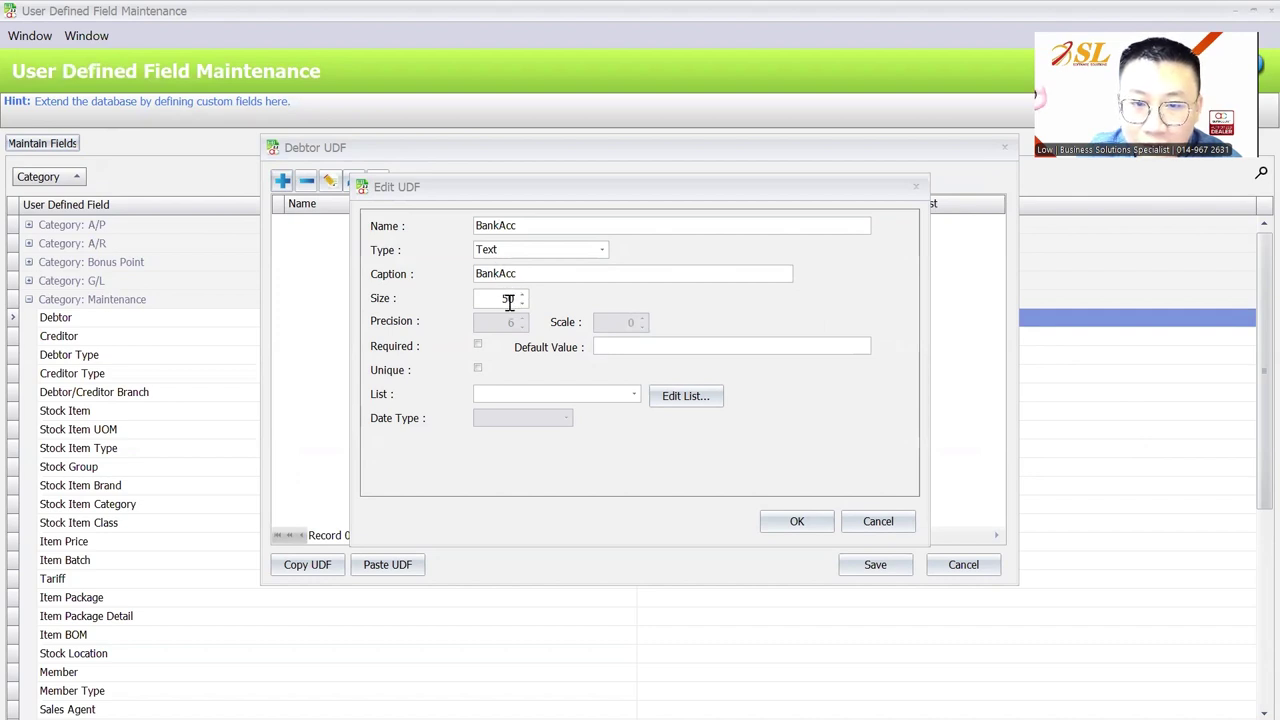
pyautogui.click(505, 255)
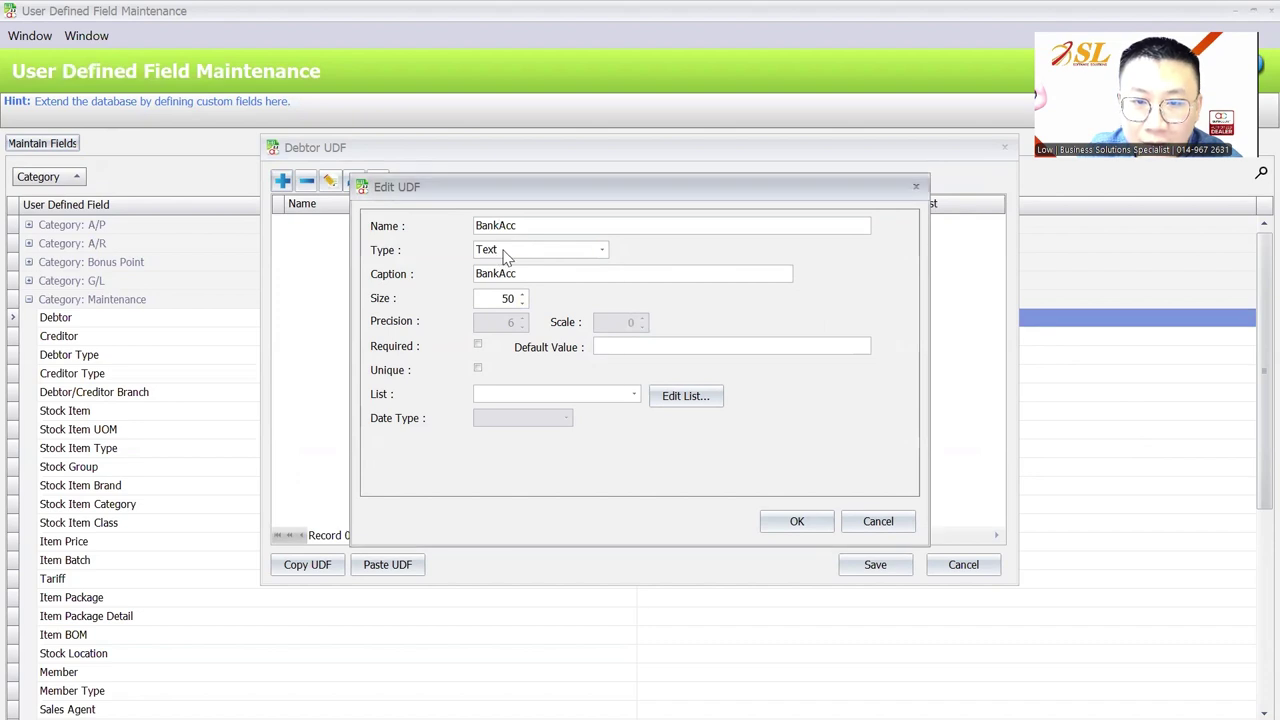
pyautogui.click(505, 252)
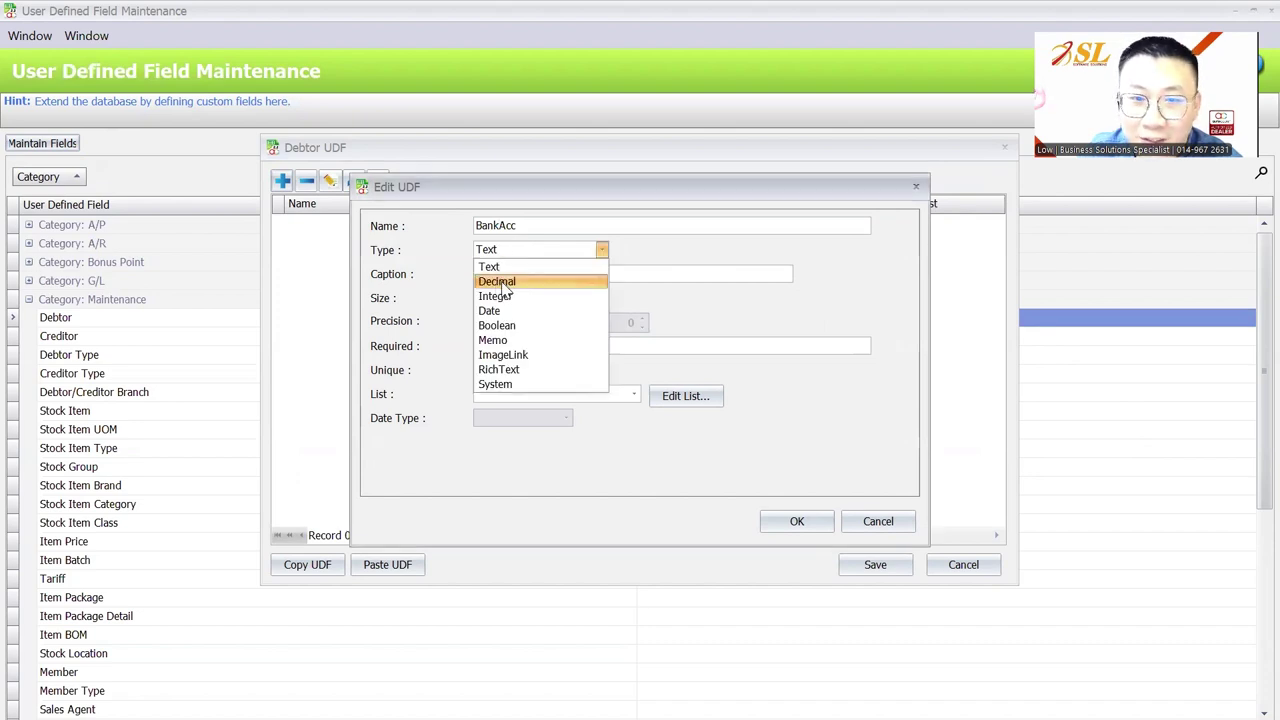
pyautogui.click(505, 283)
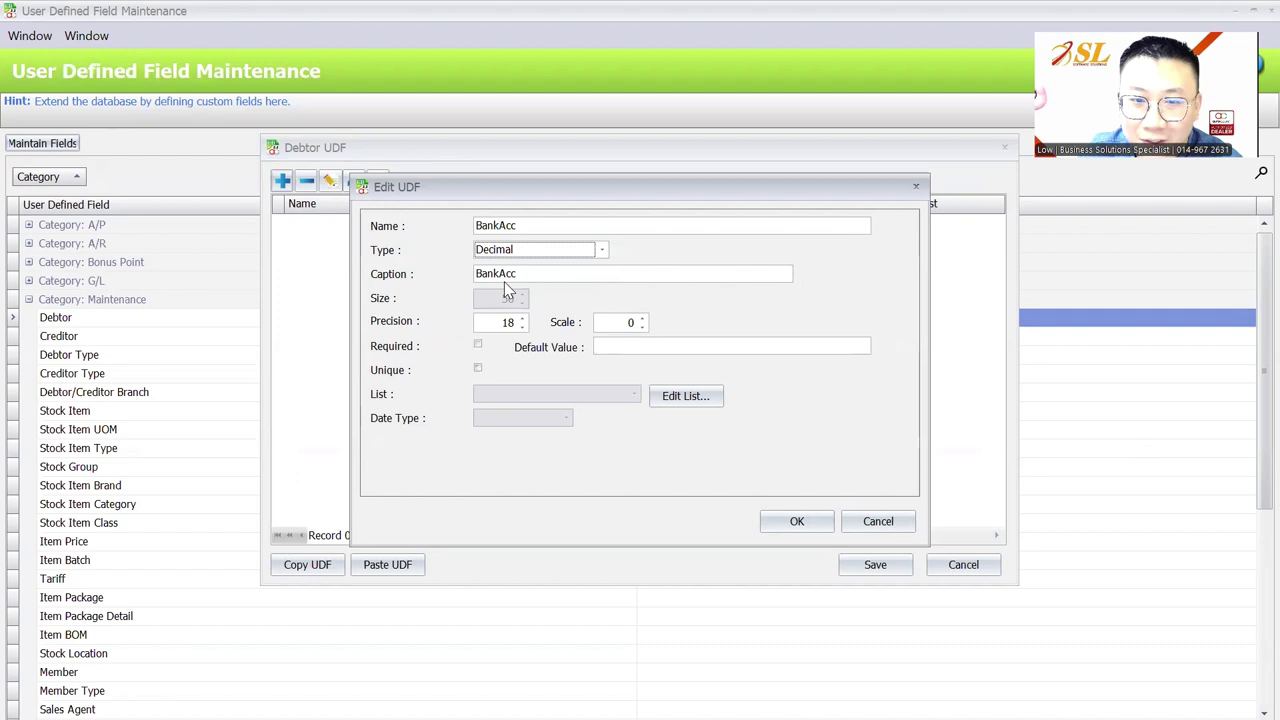
pyautogui.click(642, 318)
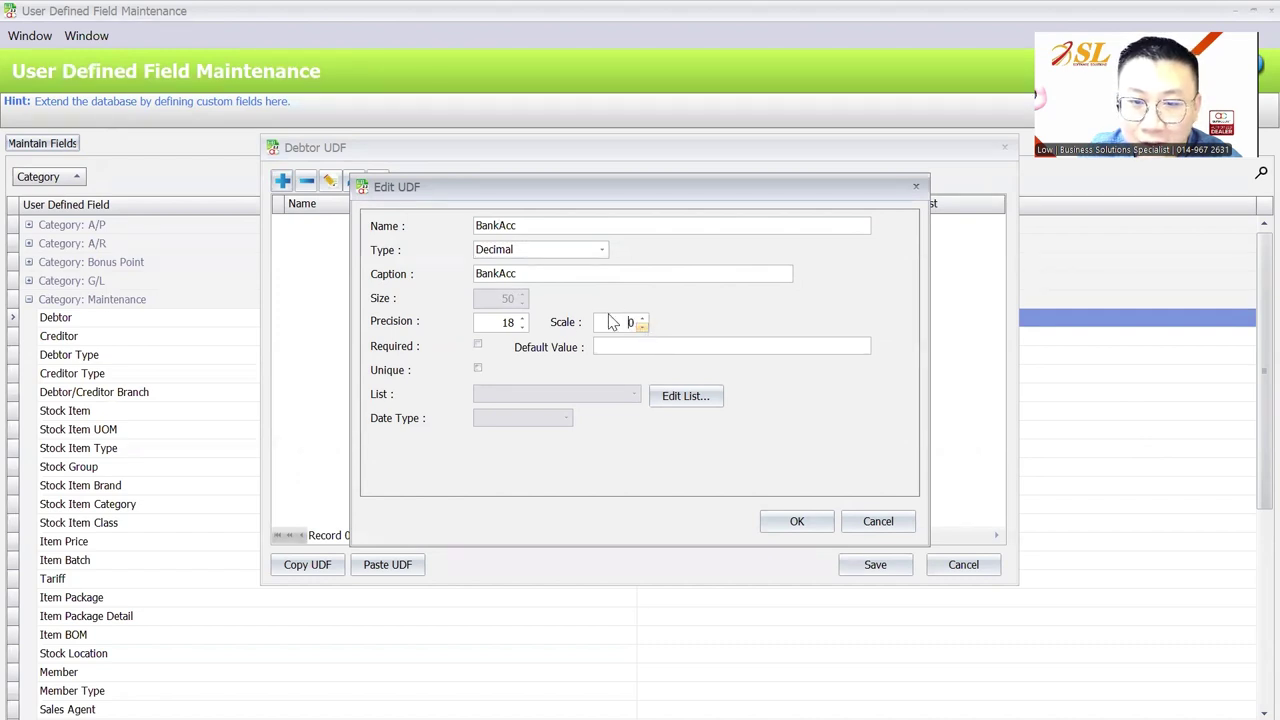
pyautogui.click(552, 250)
pyautogui.click(528, 264)
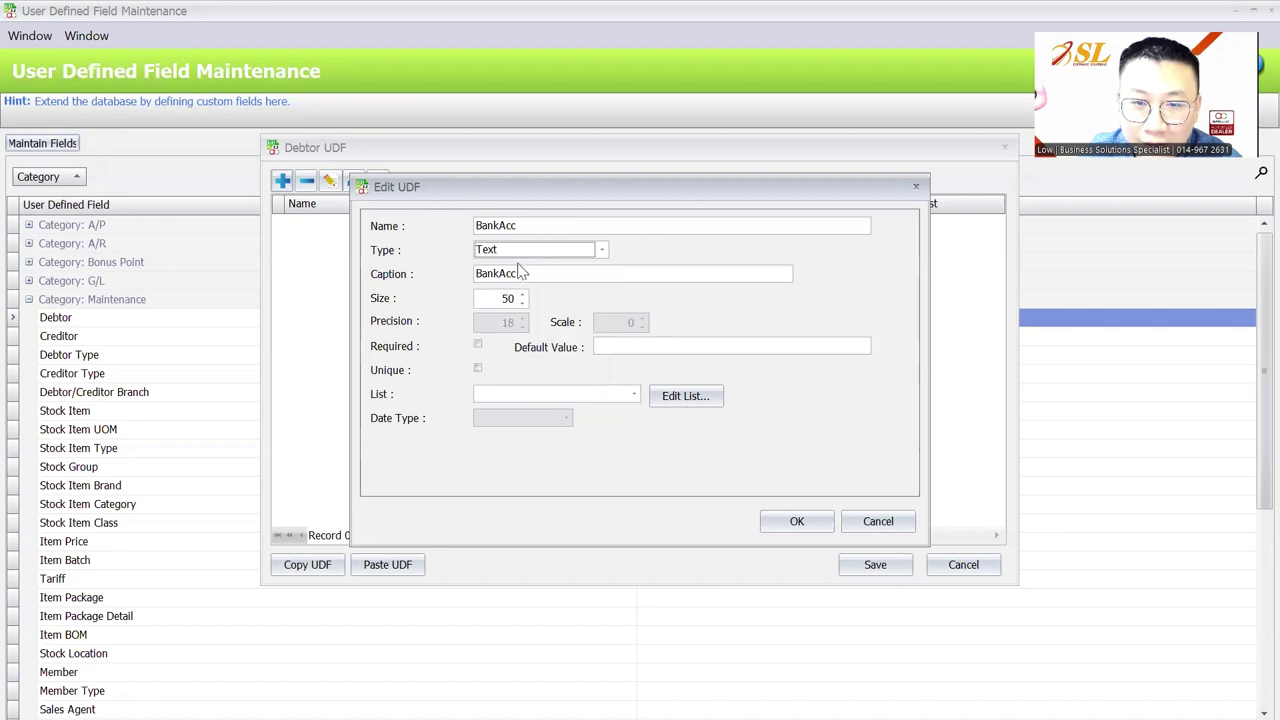
# Set the field's caption to Bank Account and confirm the BankAcc field
pyautogui.click(497, 274)
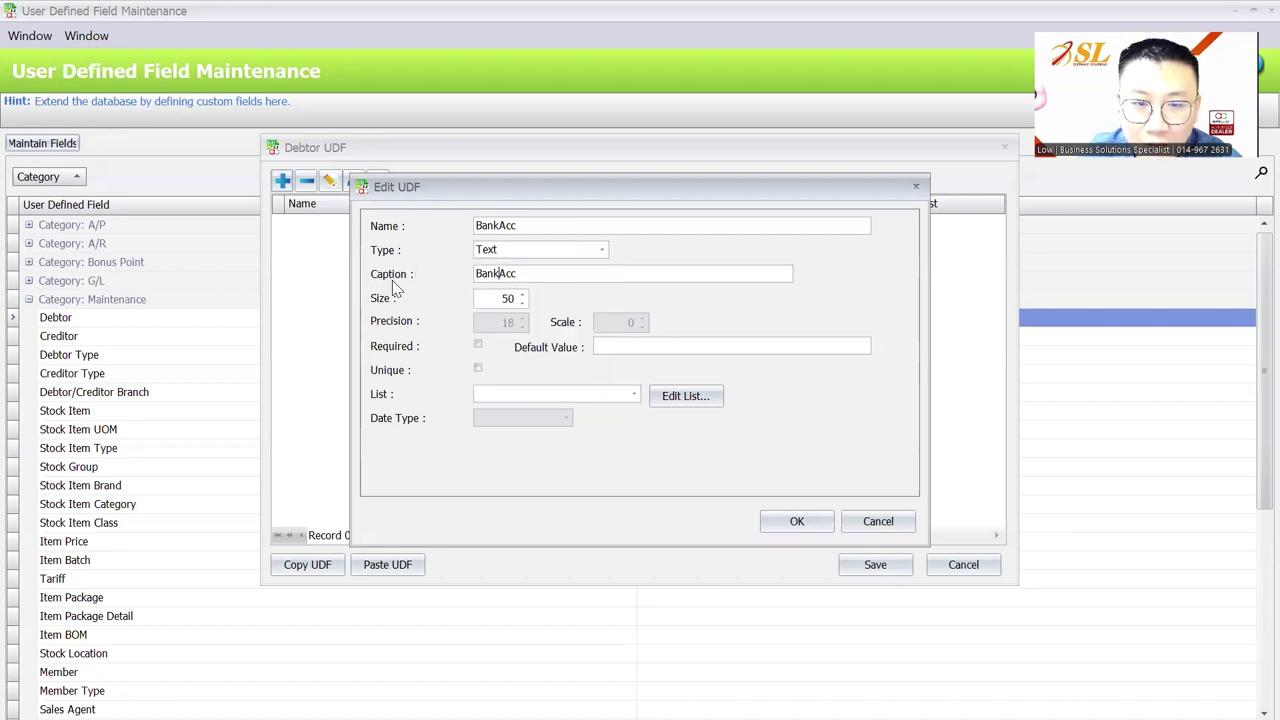
pyautogui.click(541, 273)
pyautogui.write('ount')
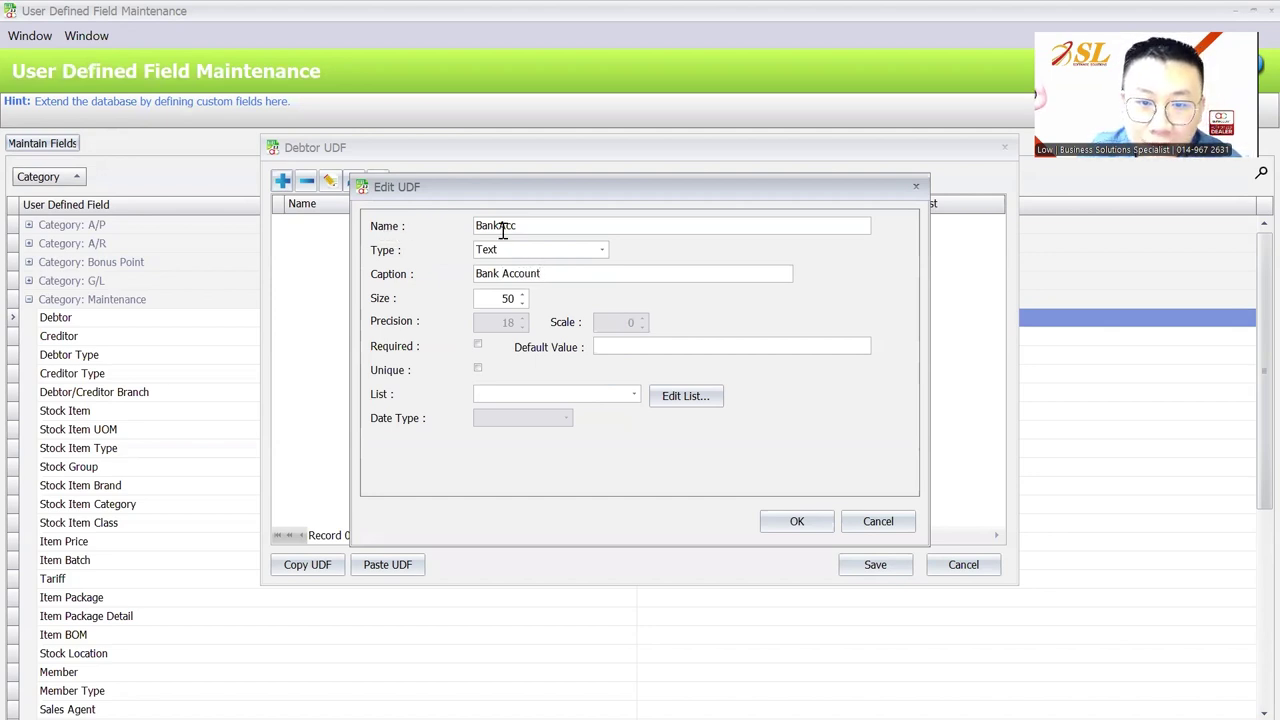
pyautogui.moveTo(522, 226); pyautogui.dragTo(477, 228)
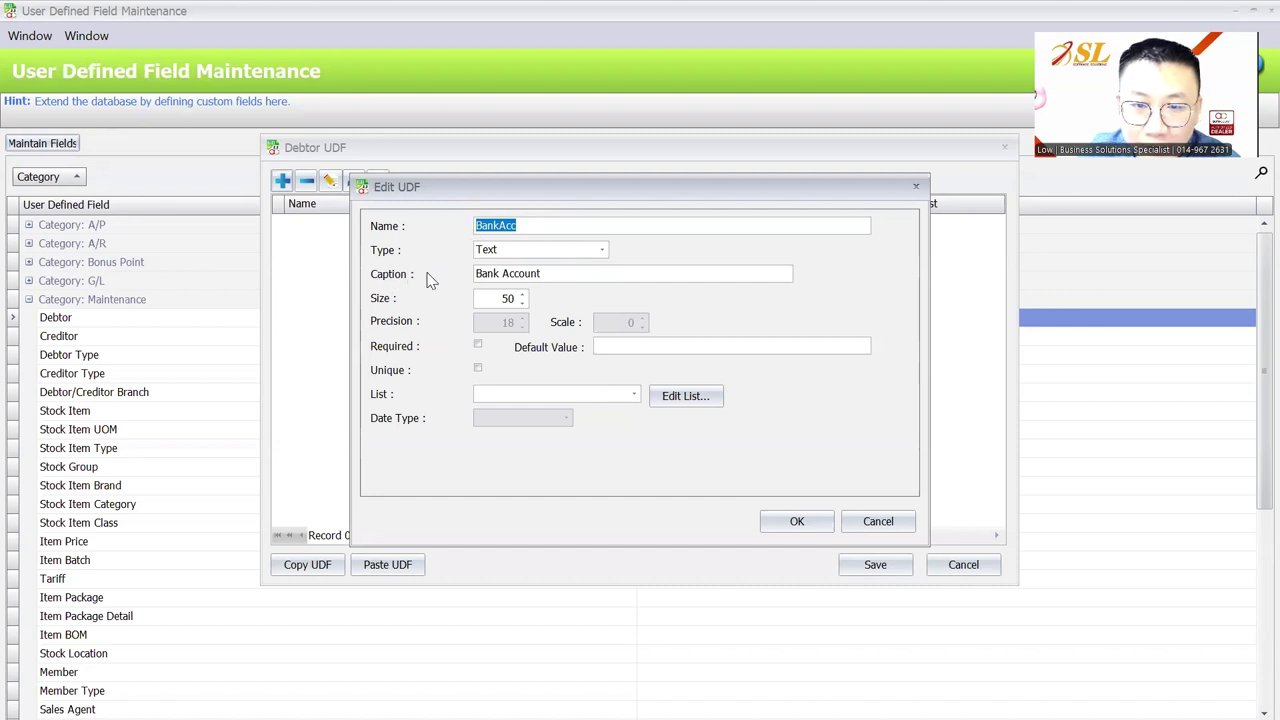
pyautogui.click(786, 521)
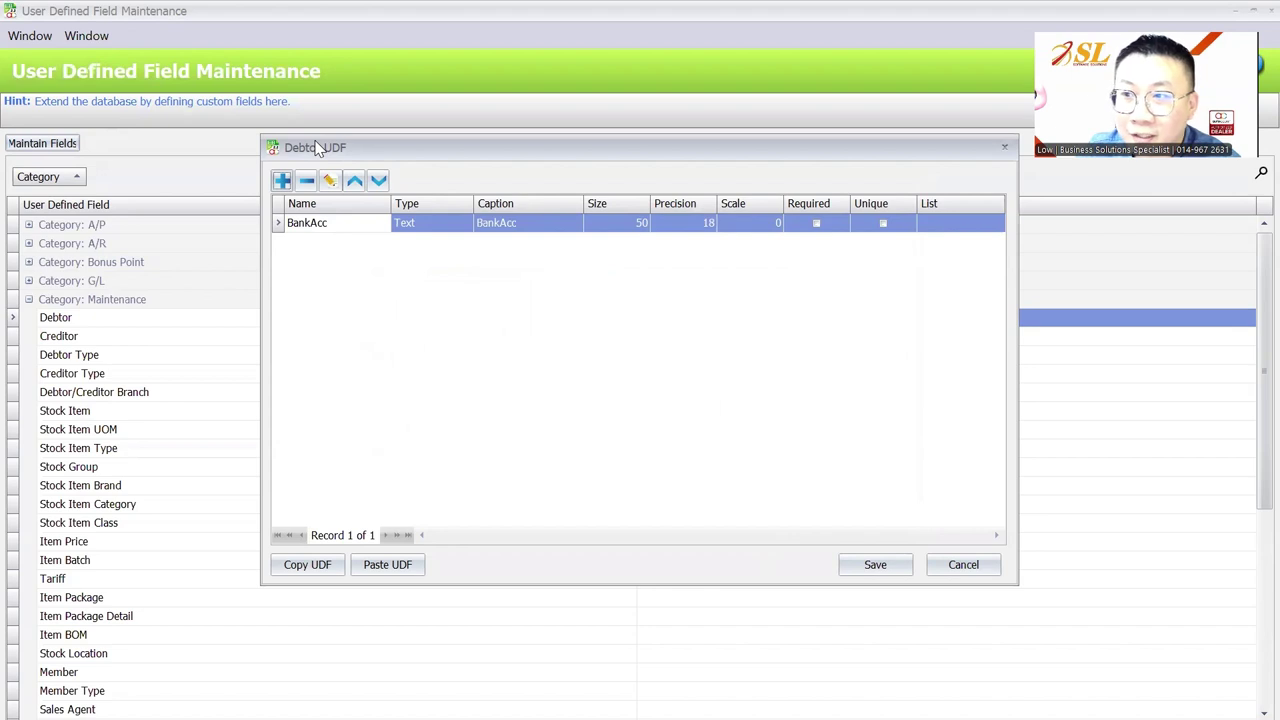
# Copy the Debtor BankAcc field definition and save the Debtor user-defined fields
pyautogui.click(318, 565)
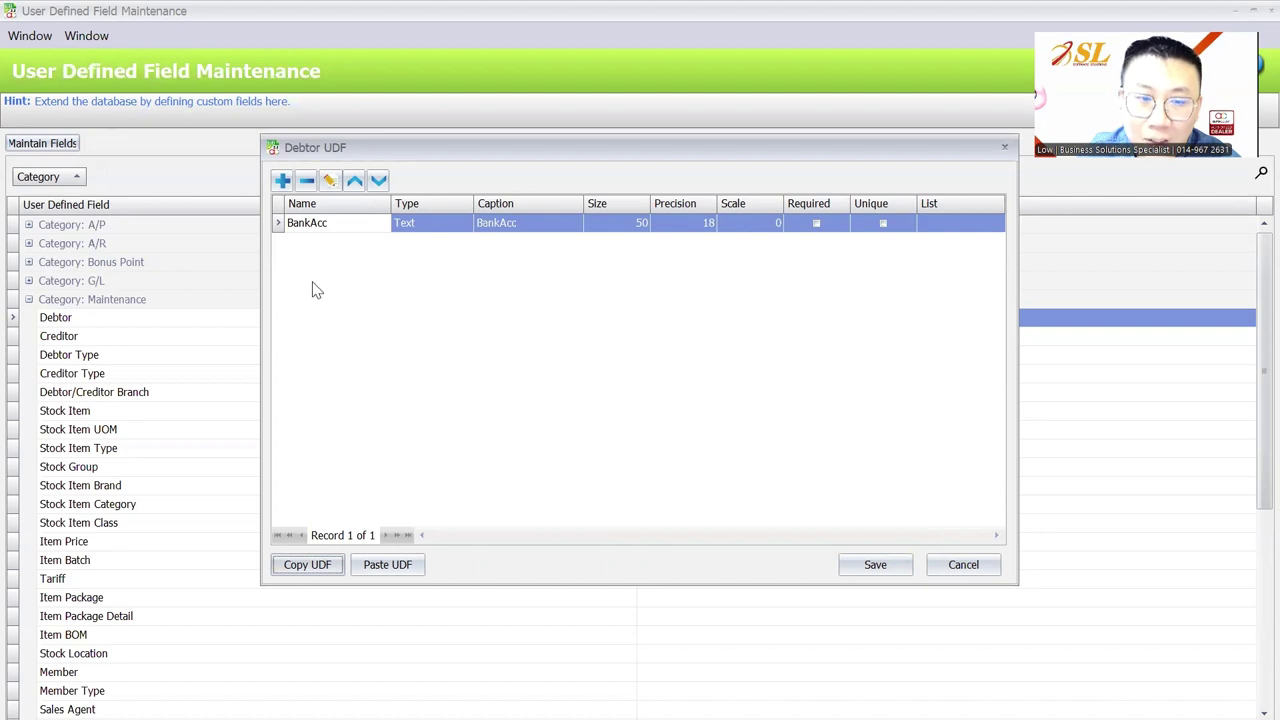
pyautogui.click(875, 565)
pyautogui.scroll(-6, 100, 540)
pyautogui.scroll(6, 108, 503)
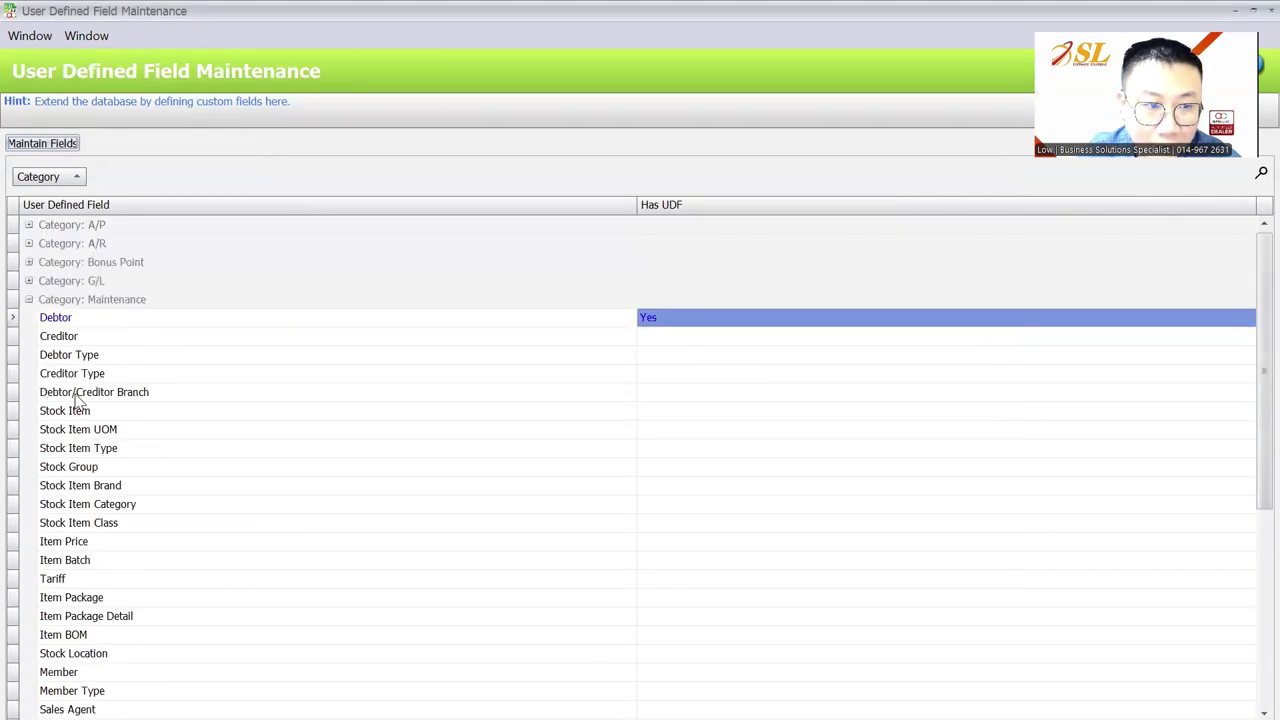
# Select Invoice under the Sales category and open its empty custom field list
pyautogui.click(29, 299)
pyautogui.click(29, 355)
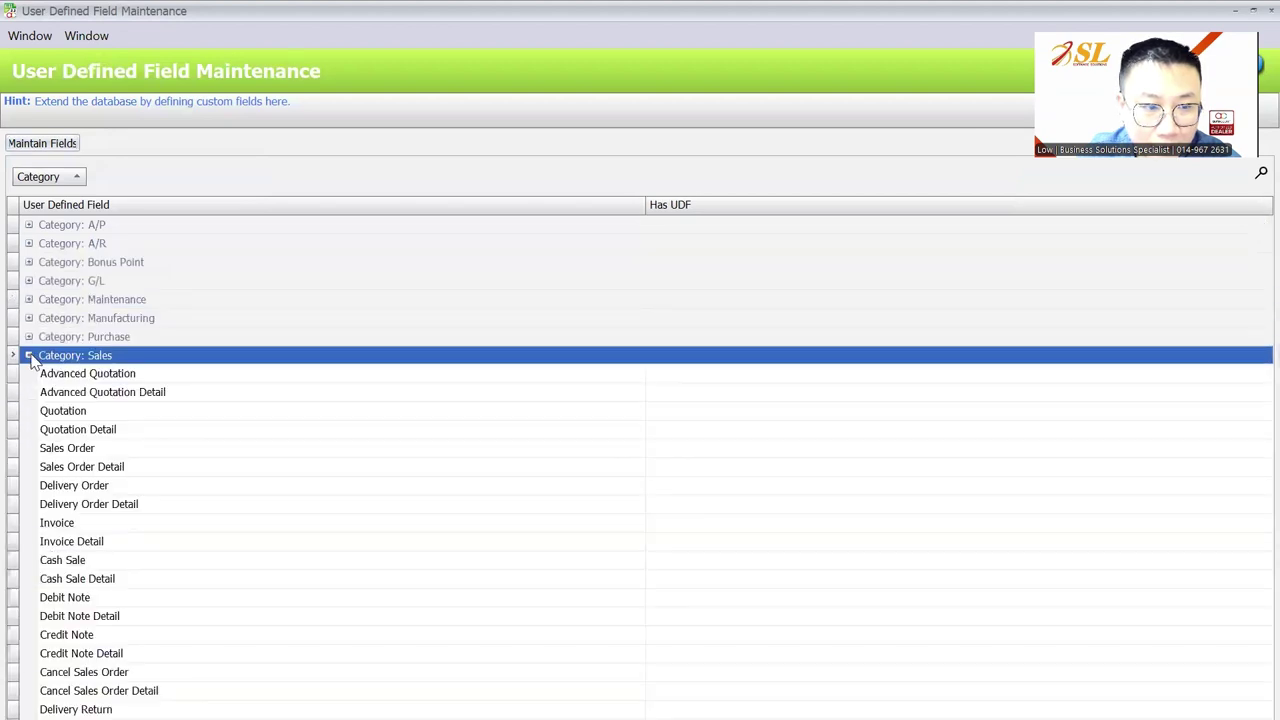
pyautogui.click(80, 467)
pyautogui.scroll(-1, 80, 470)
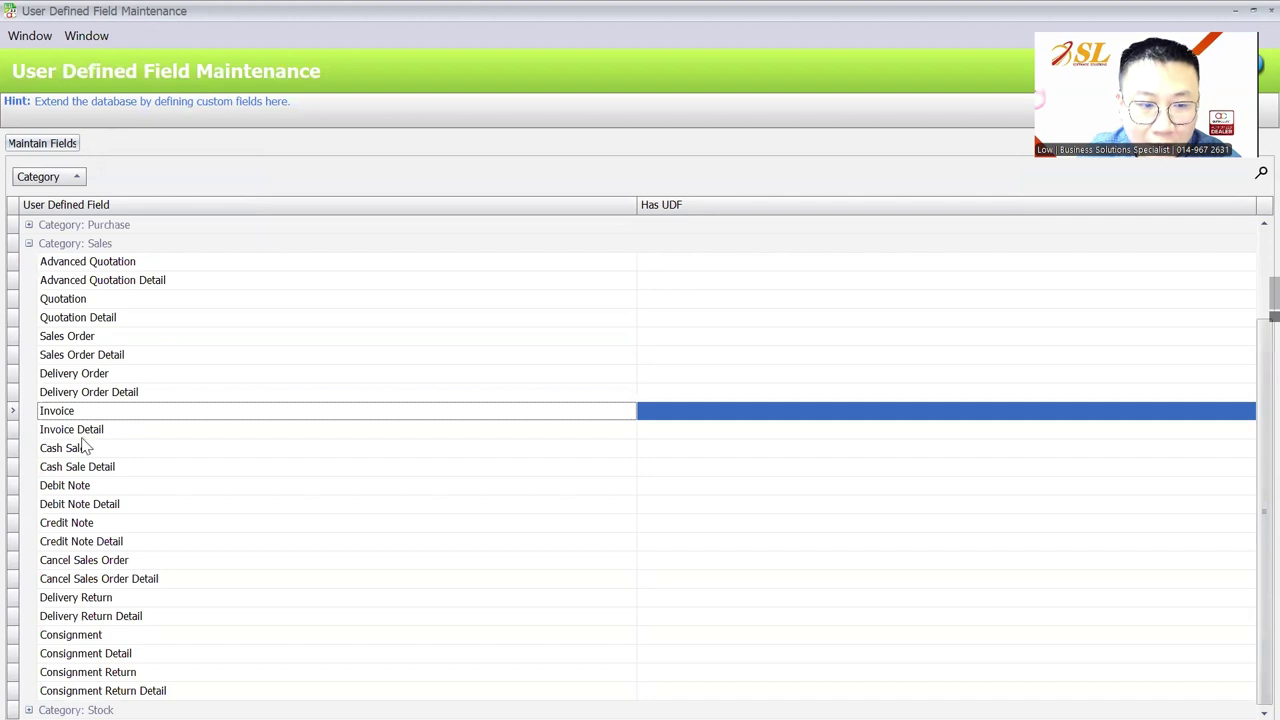
pyautogui.click(92, 434)
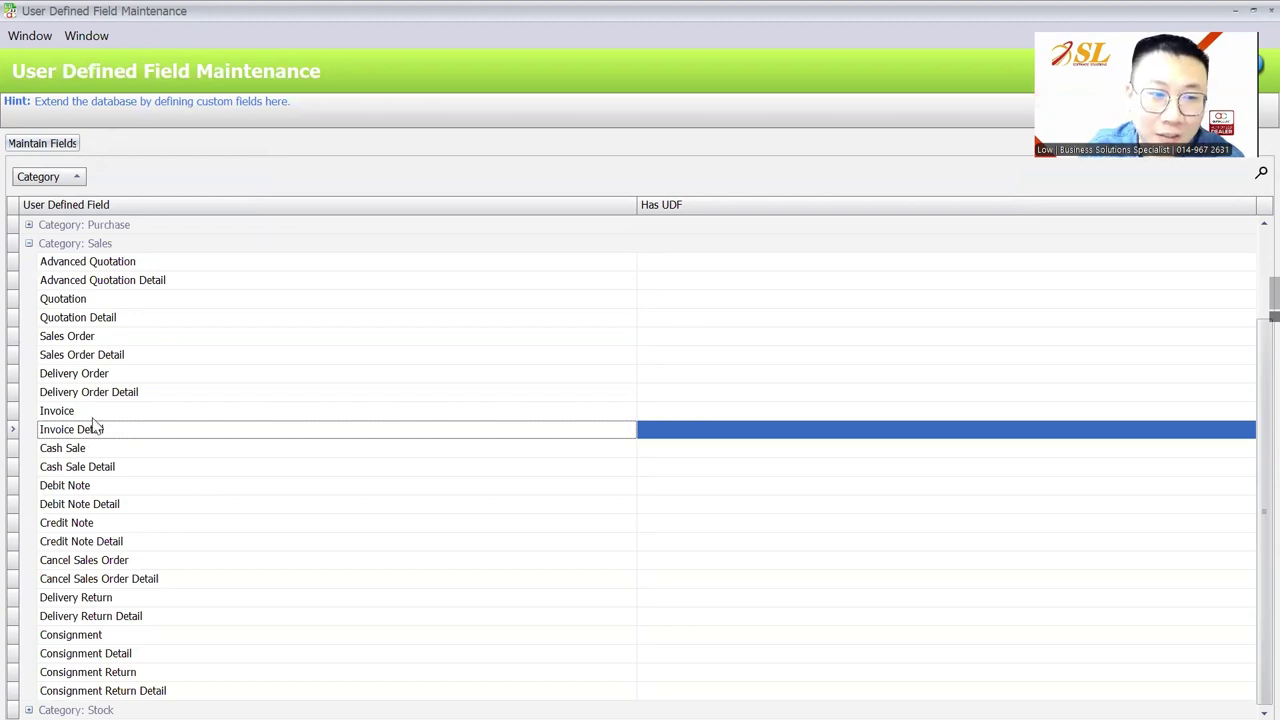
pyautogui.click(92, 414)
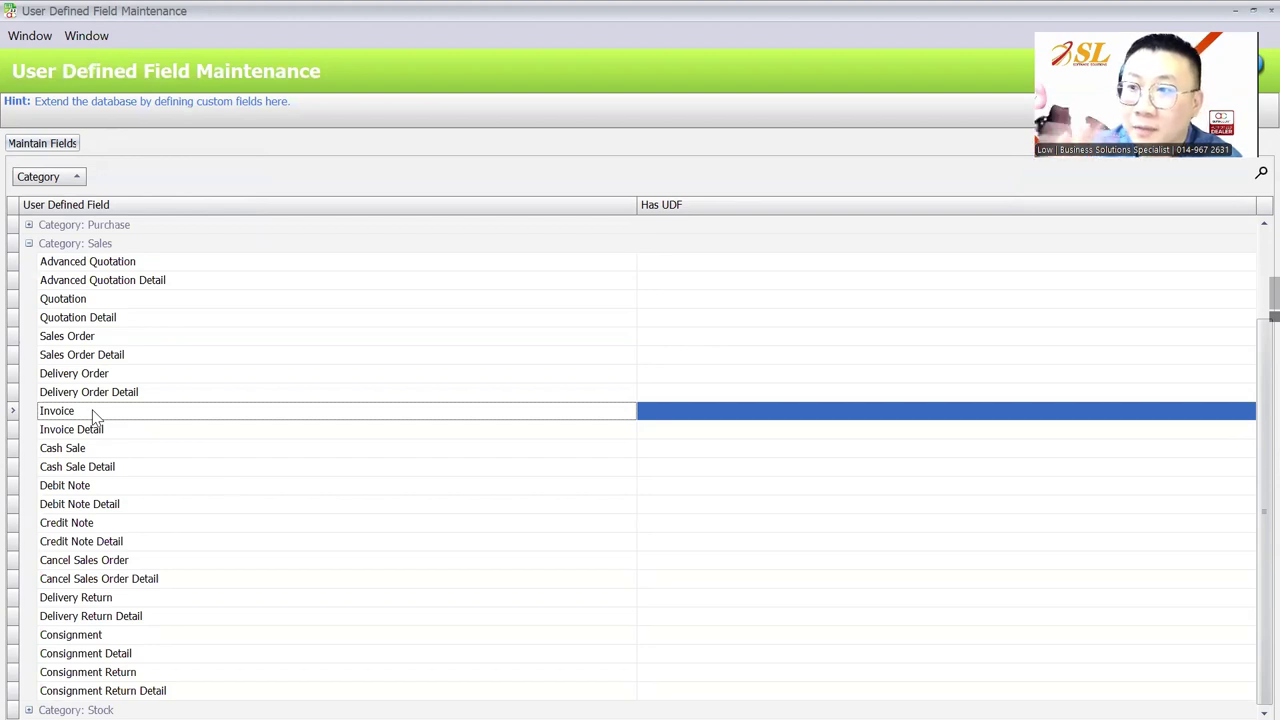
pyautogui.click(40, 143)
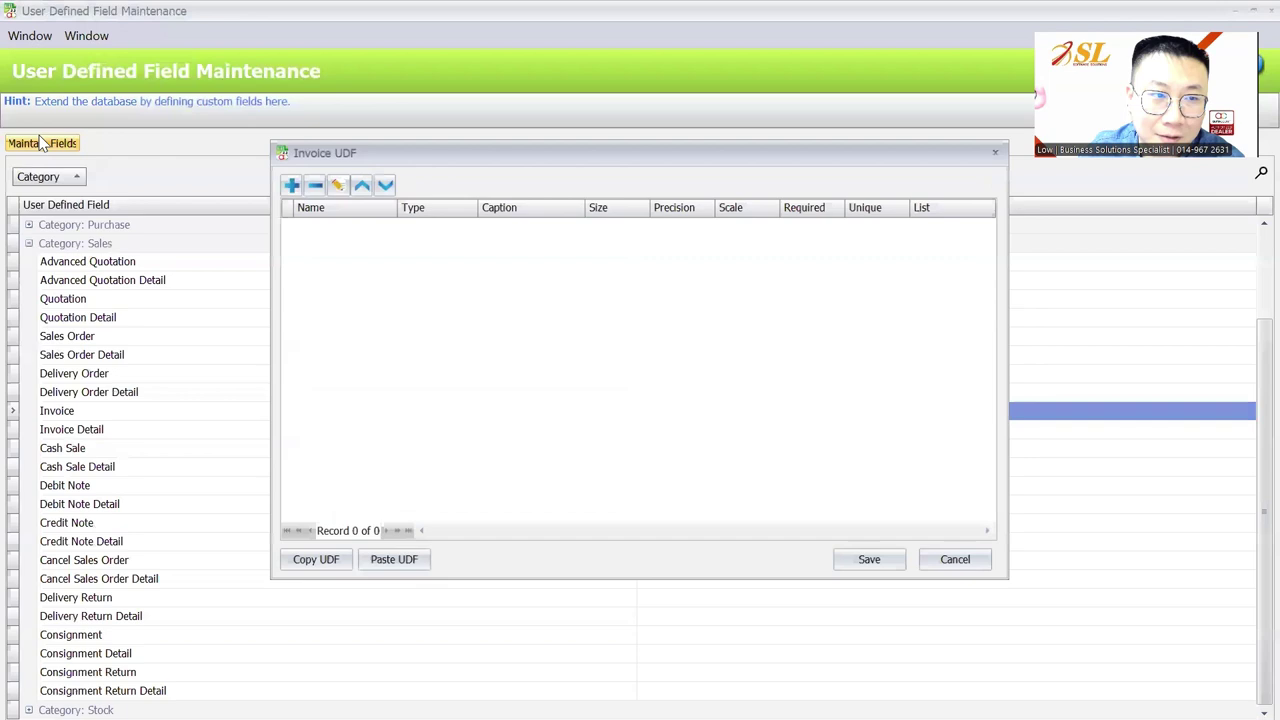
# Paste the copied BankAcc Text field into Invoice and save it
pyautogui.click(387, 564)
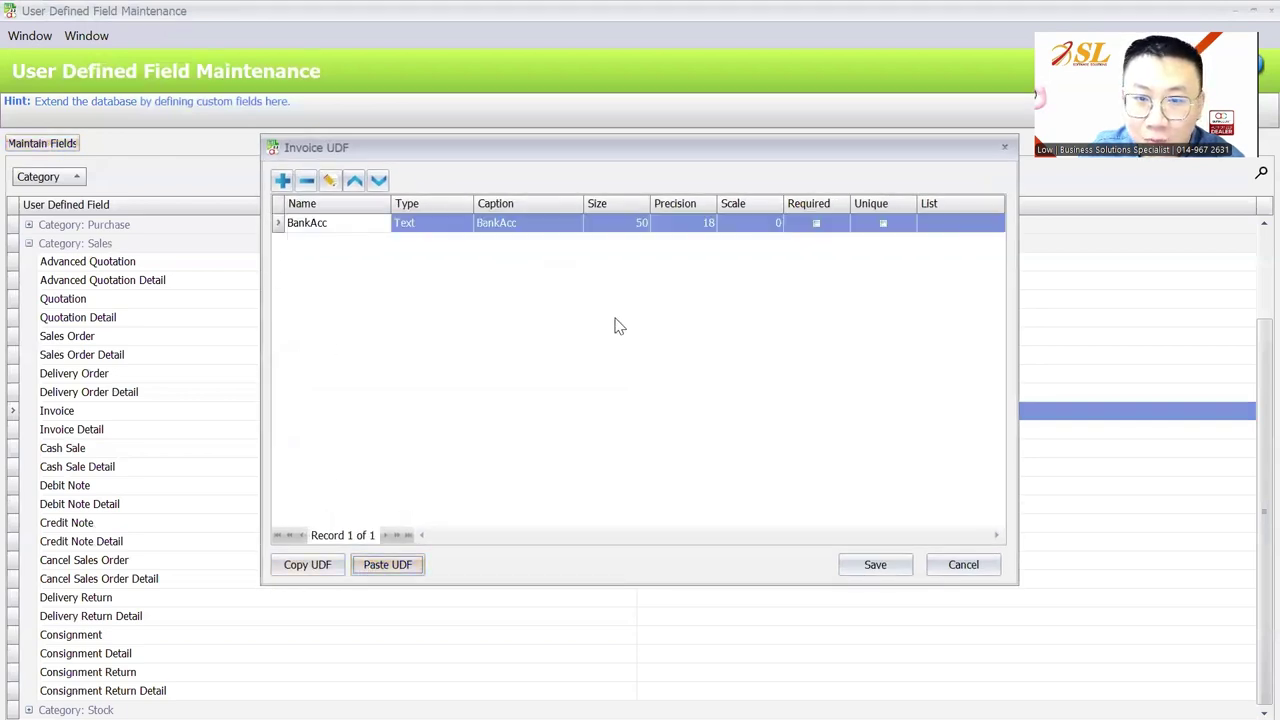
pyautogui.click(873, 565)
pyautogui.scroll(2, 214, 406)
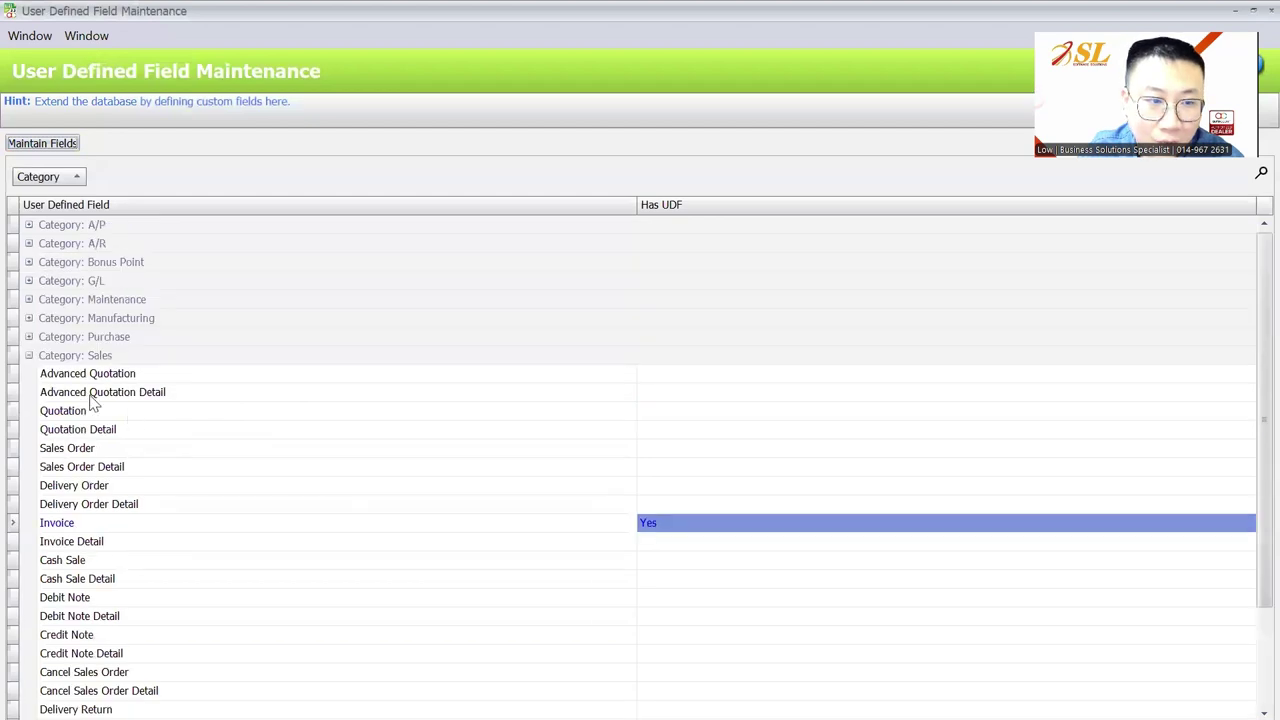
# Check Invoice under Sales, then expand the Maintenance category to show Debtor
pyautogui.click(29, 355)
pyautogui.click(29, 355)
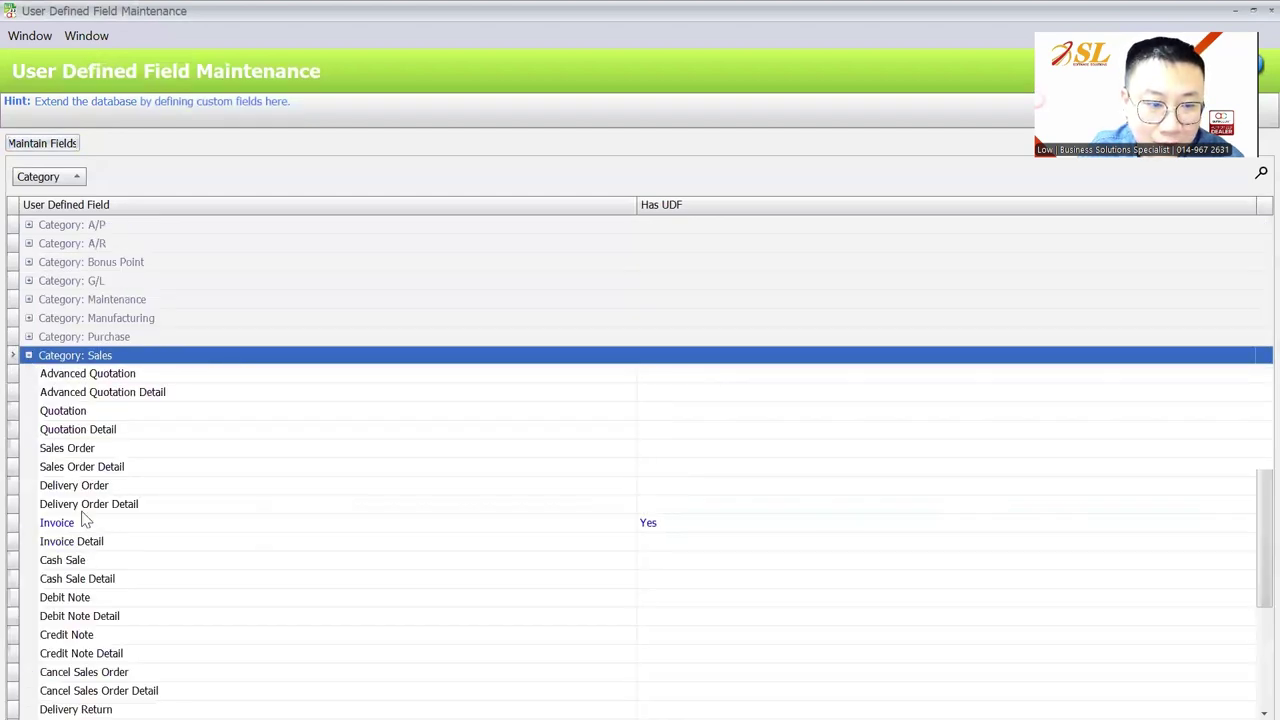
pyautogui.click(62, 524)
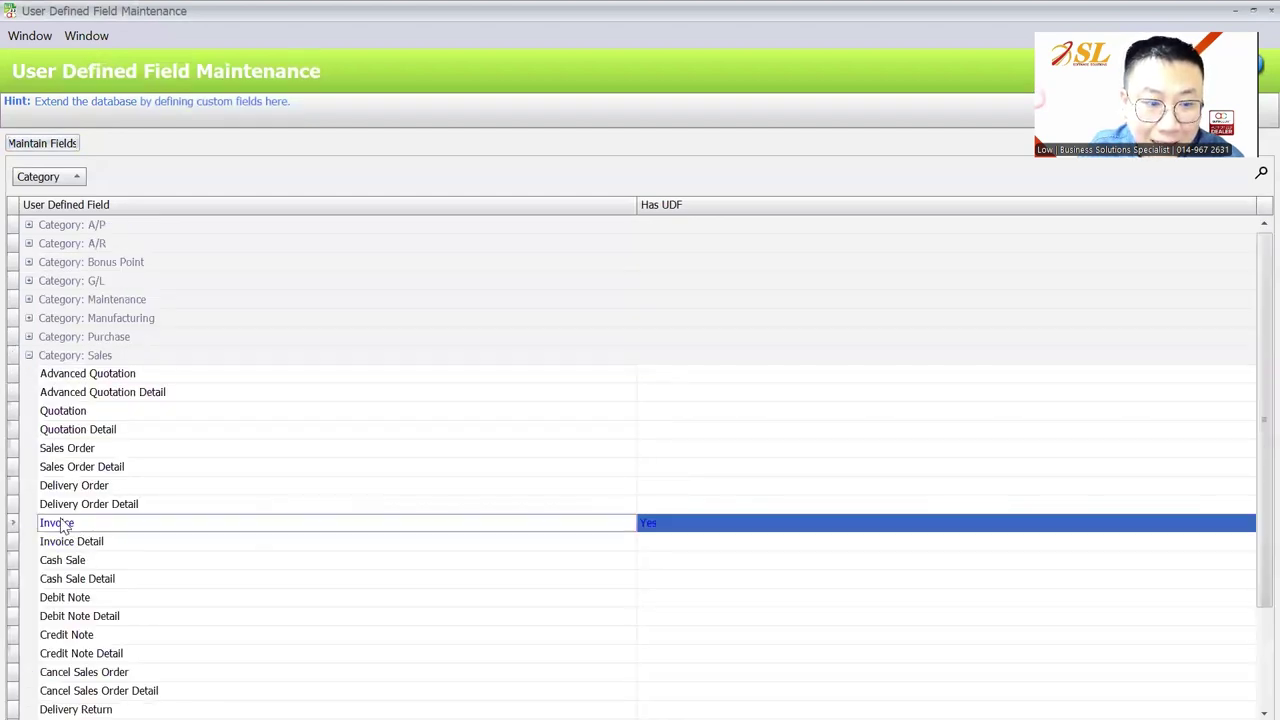
pyautogui.click(29, 355)
pyautogui.click(29, 300)
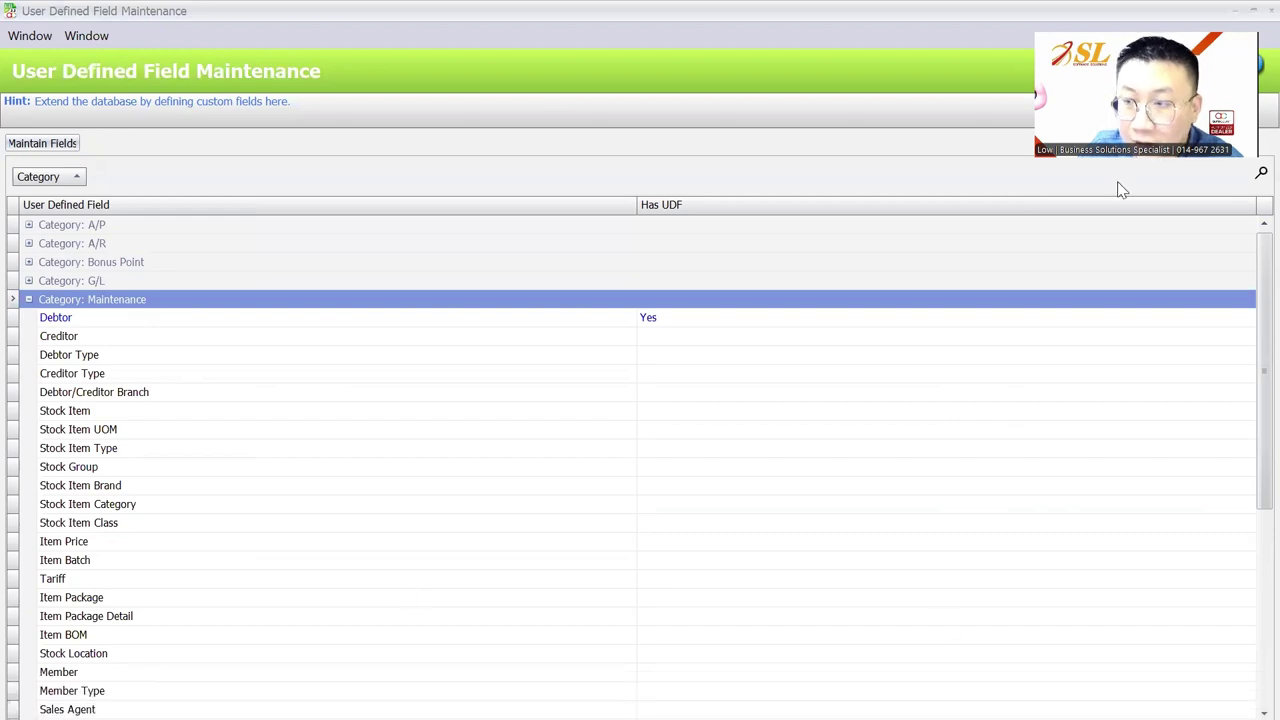
# Fill debtor ABC SDN BHD's BankAcc field with its bank account and save the debtor
pyautogui.click(1268, 10)
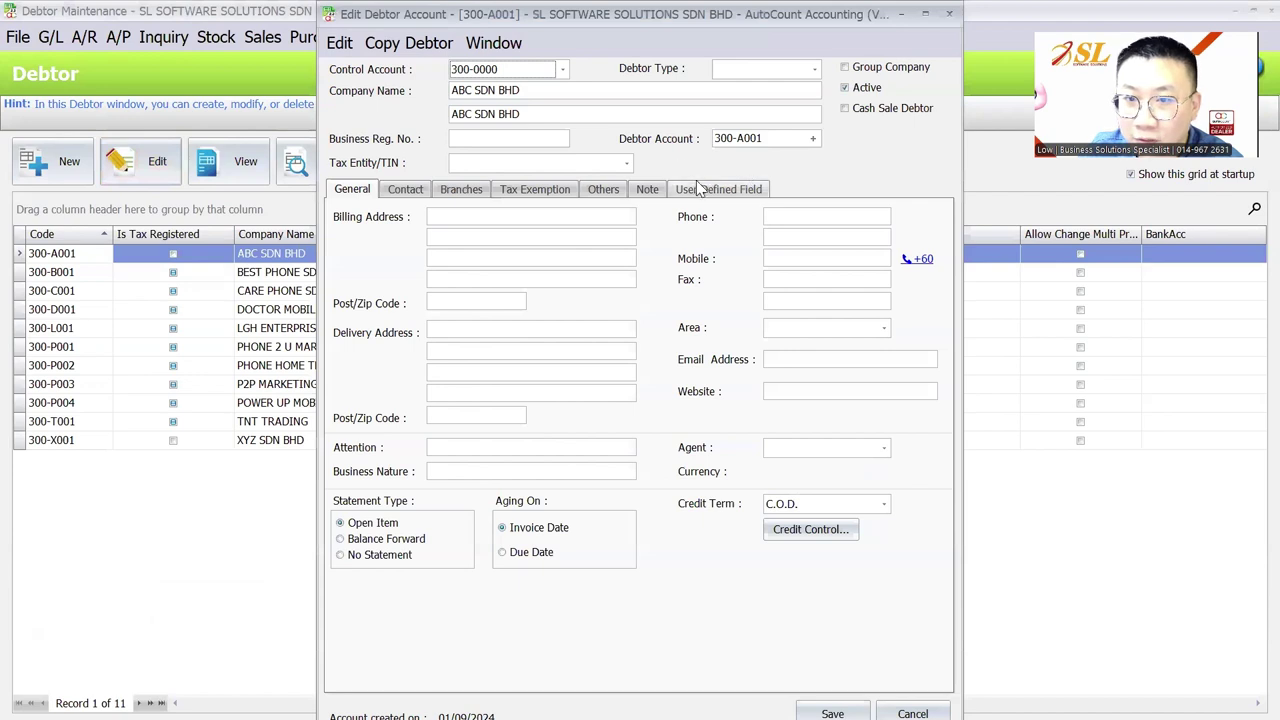
pyautogui.click(718, 188)
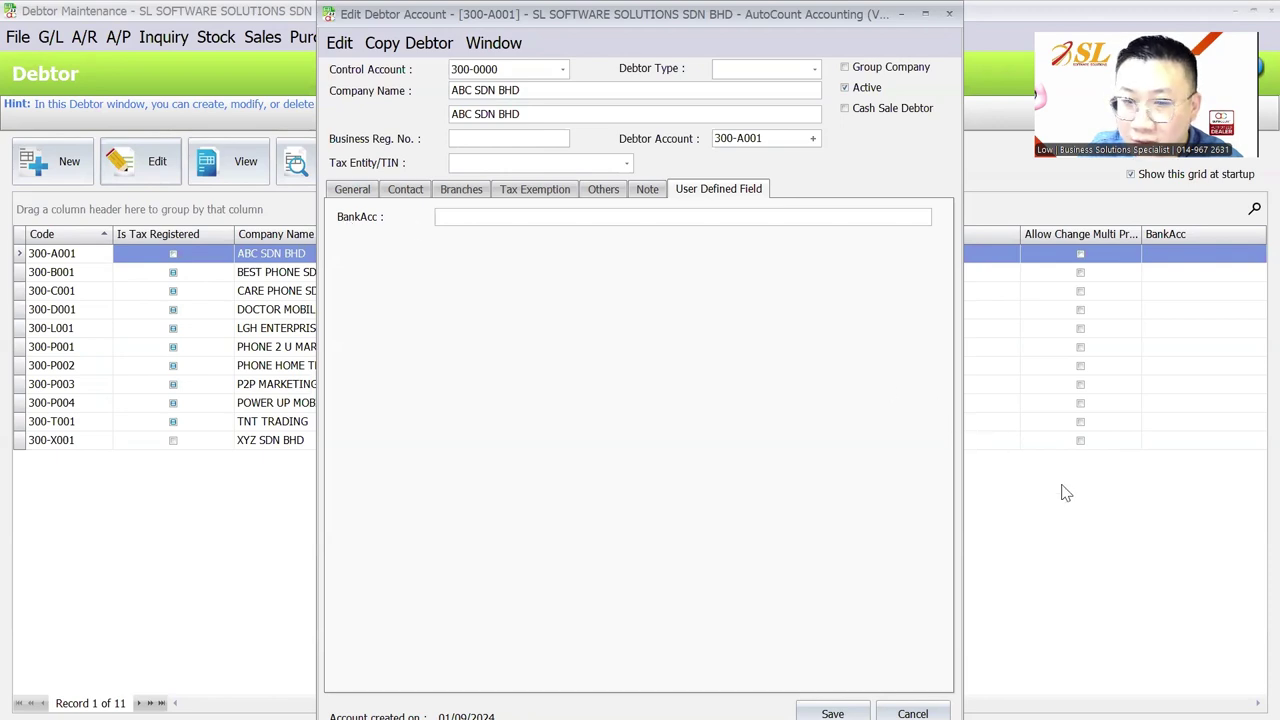
pyautogui.click(594, 220)
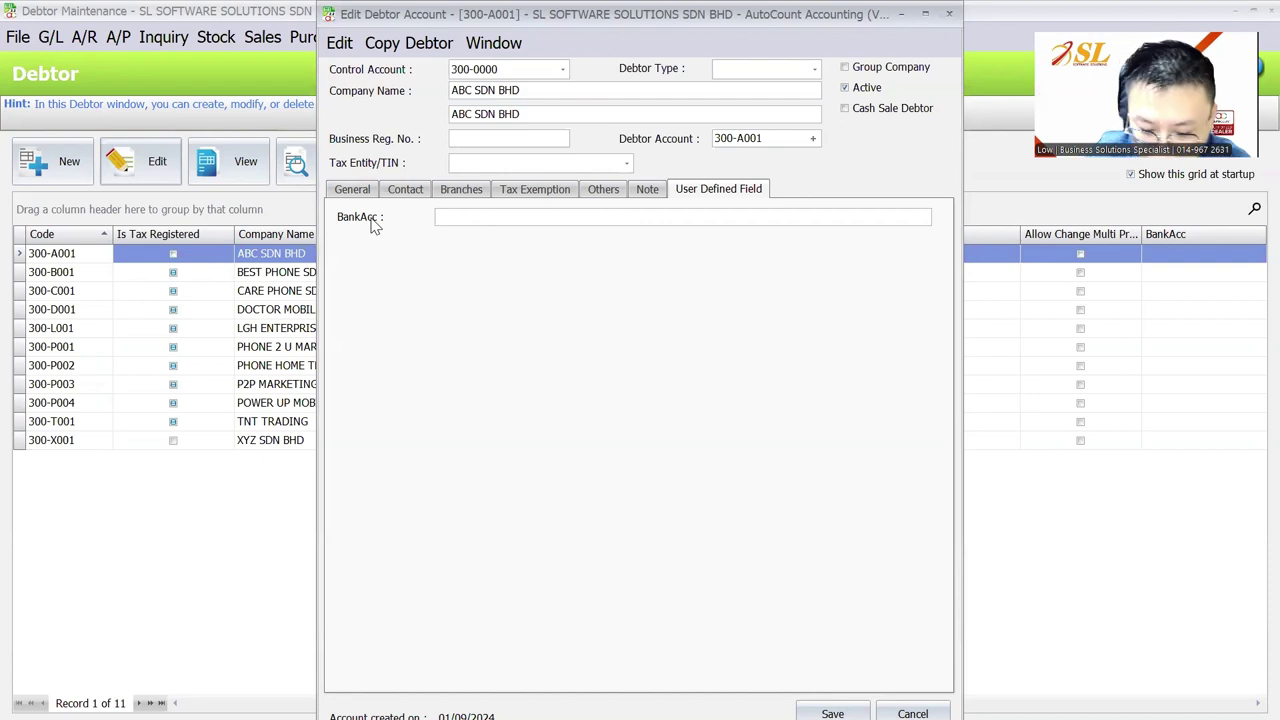
pyautogui.write('mbb')
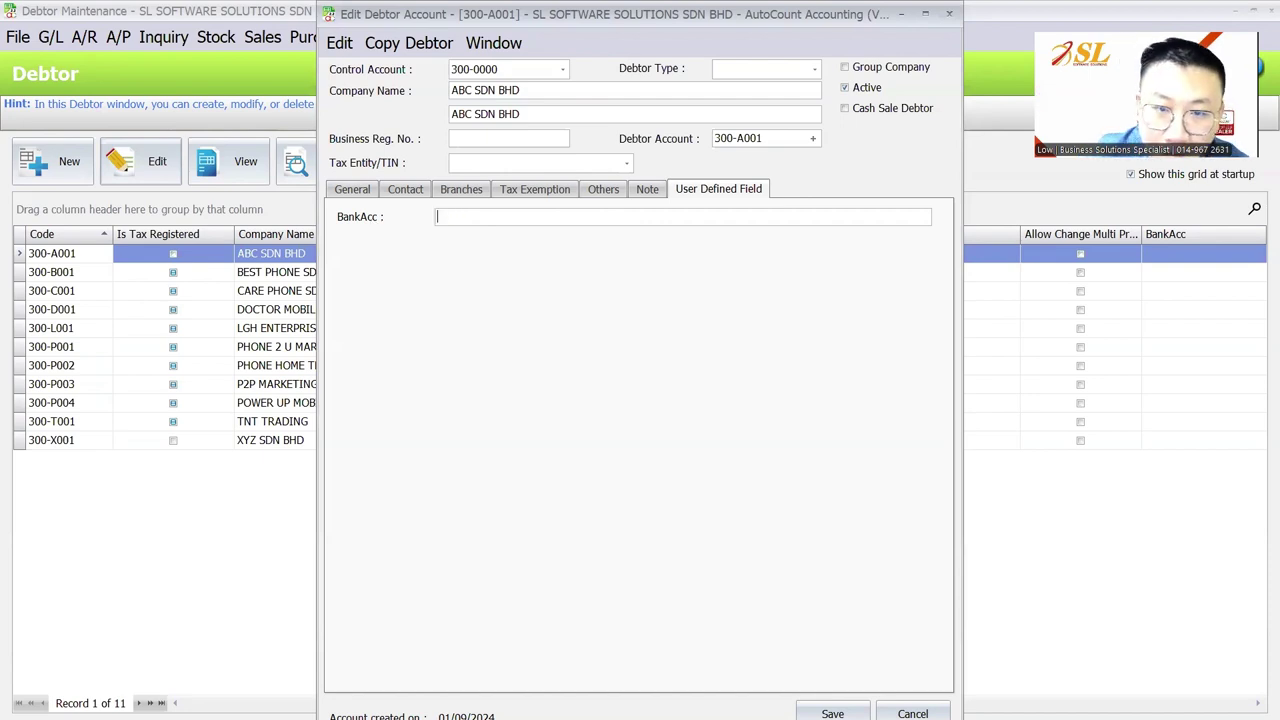
pyautogui.click(352, 189)
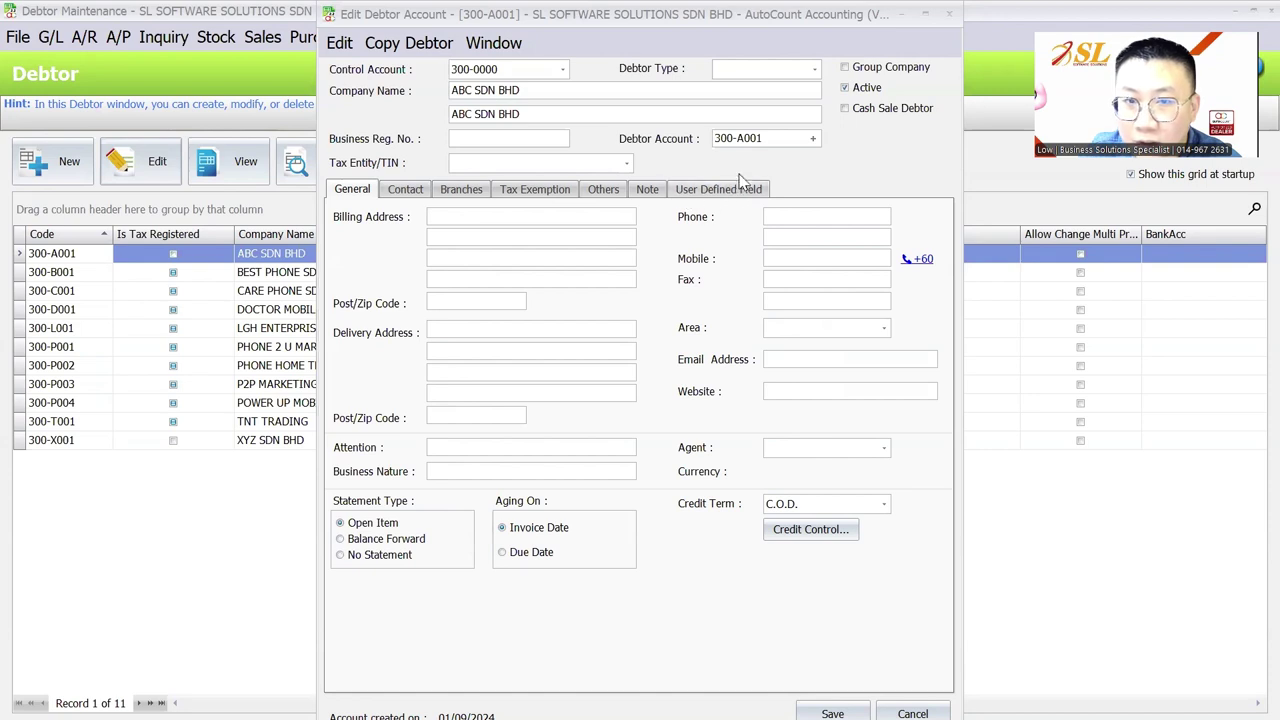
pyautogui.click(695, 190)
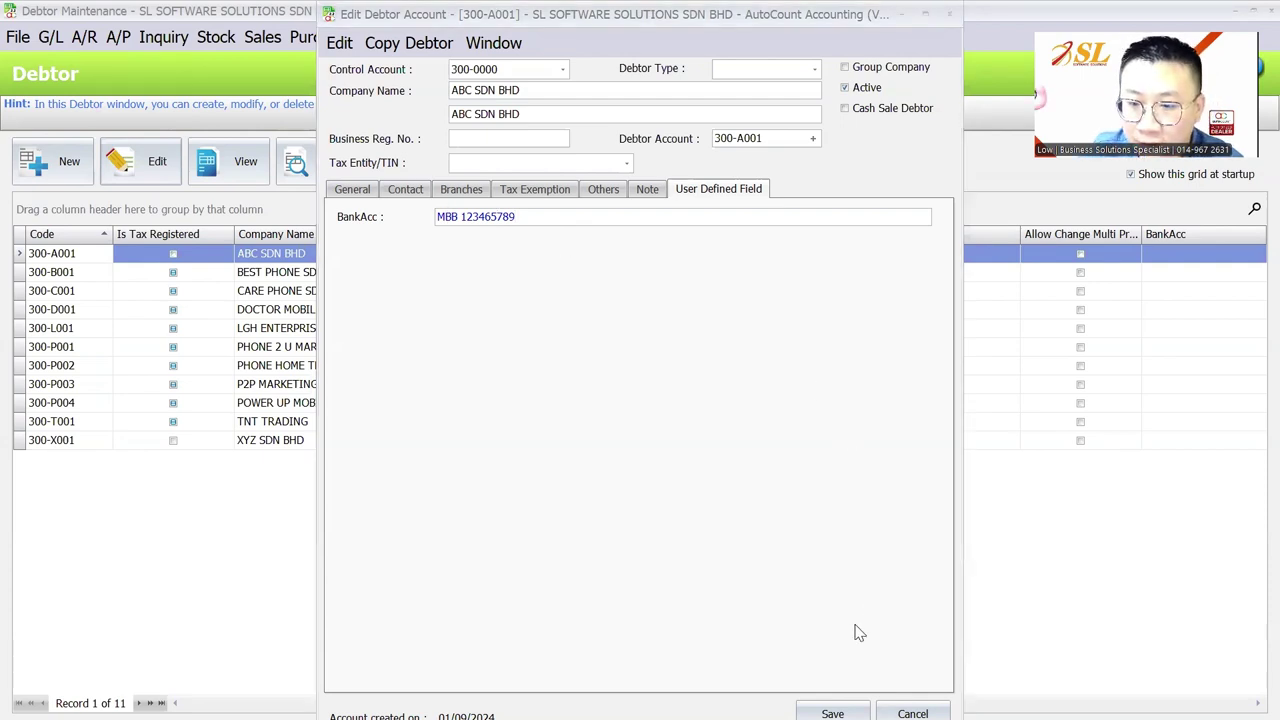
pyautogui.click(832, 713)
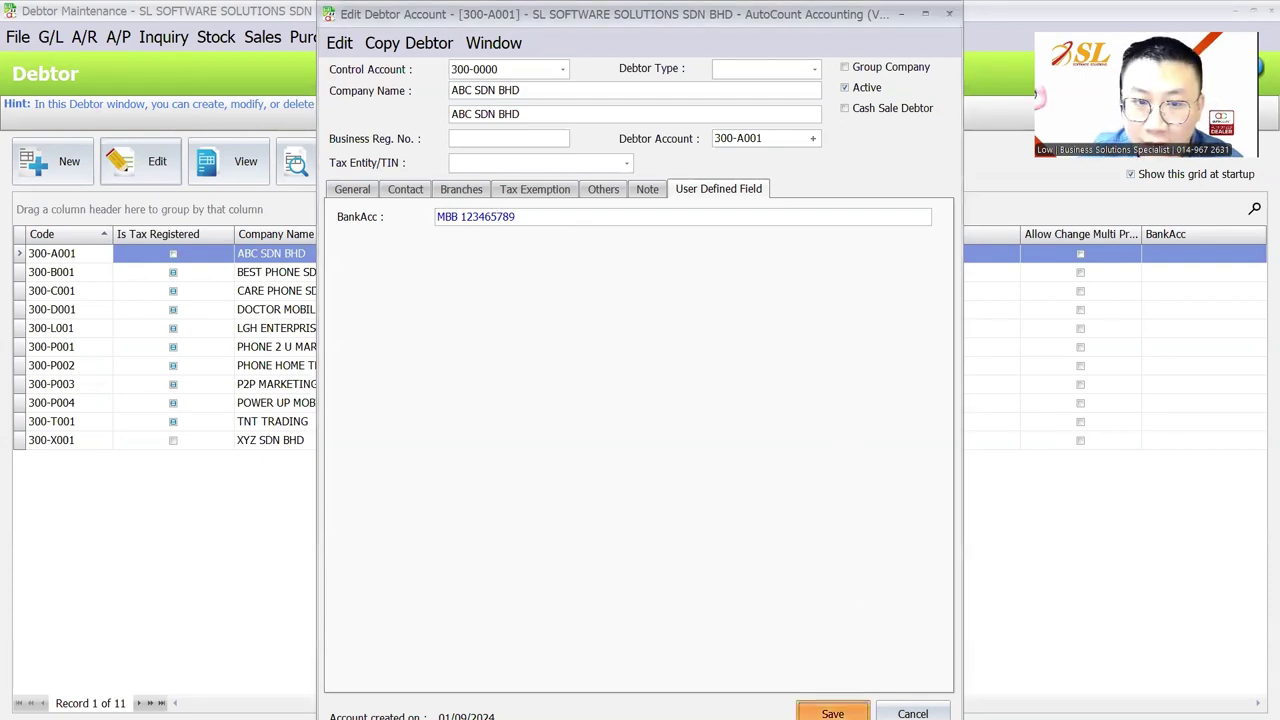
# Create a new invoice for debtor 300-A001 ABC SDN BHD and check its BankAcc field
pyautogui.click(401, 256)
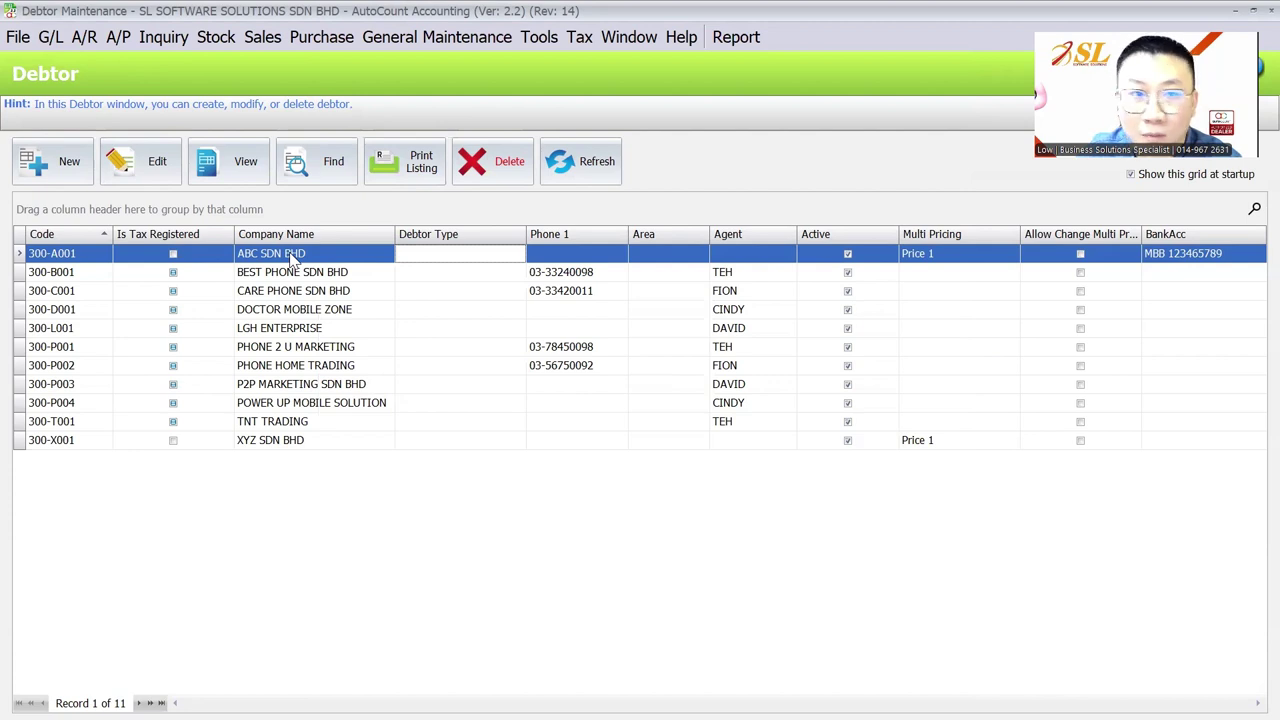
pyautogui.click(265, 37)
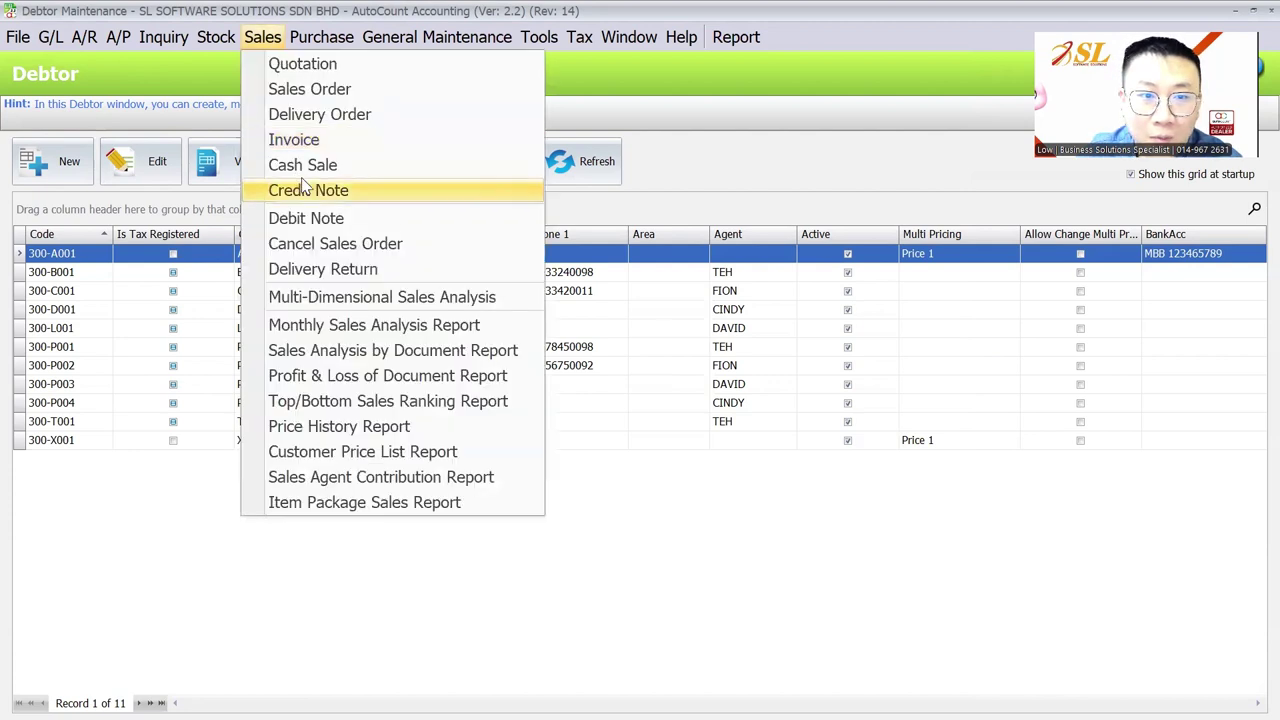
pyautogui.click(303, 135)
pyautogui.click(55, 172)
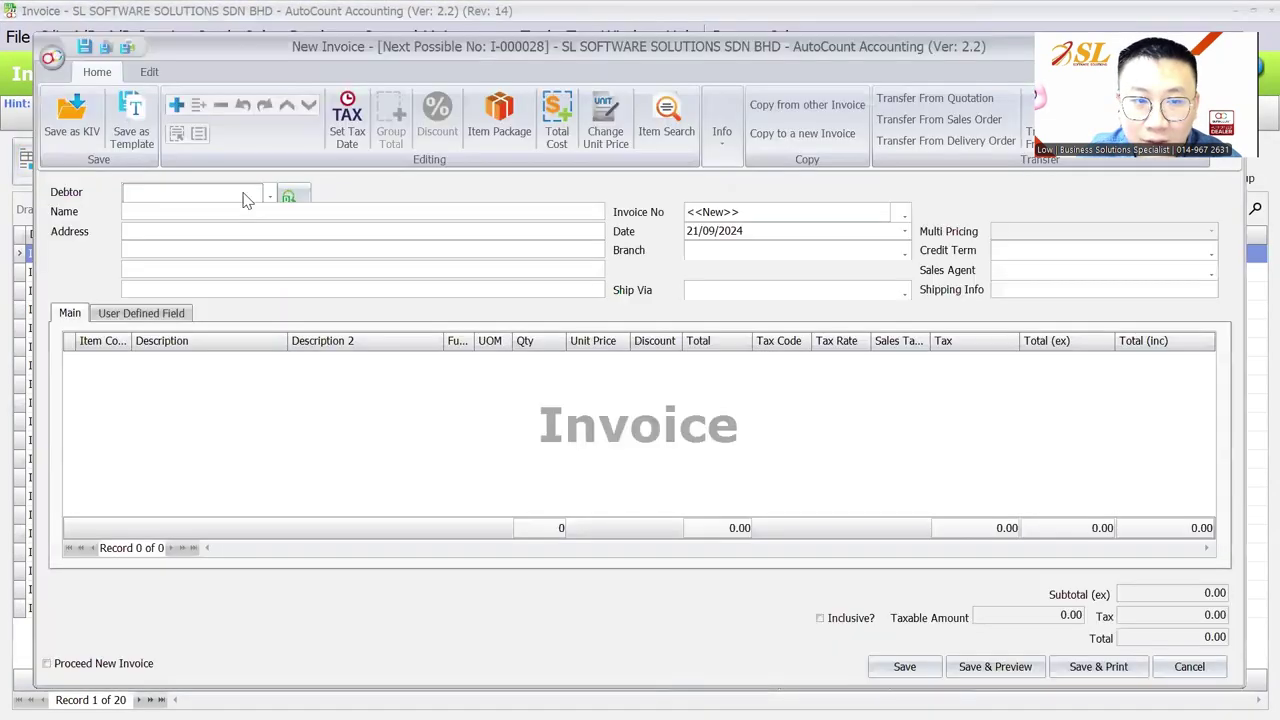
pyautogui.click(176, 316)
pyautogui.click(70, 314)
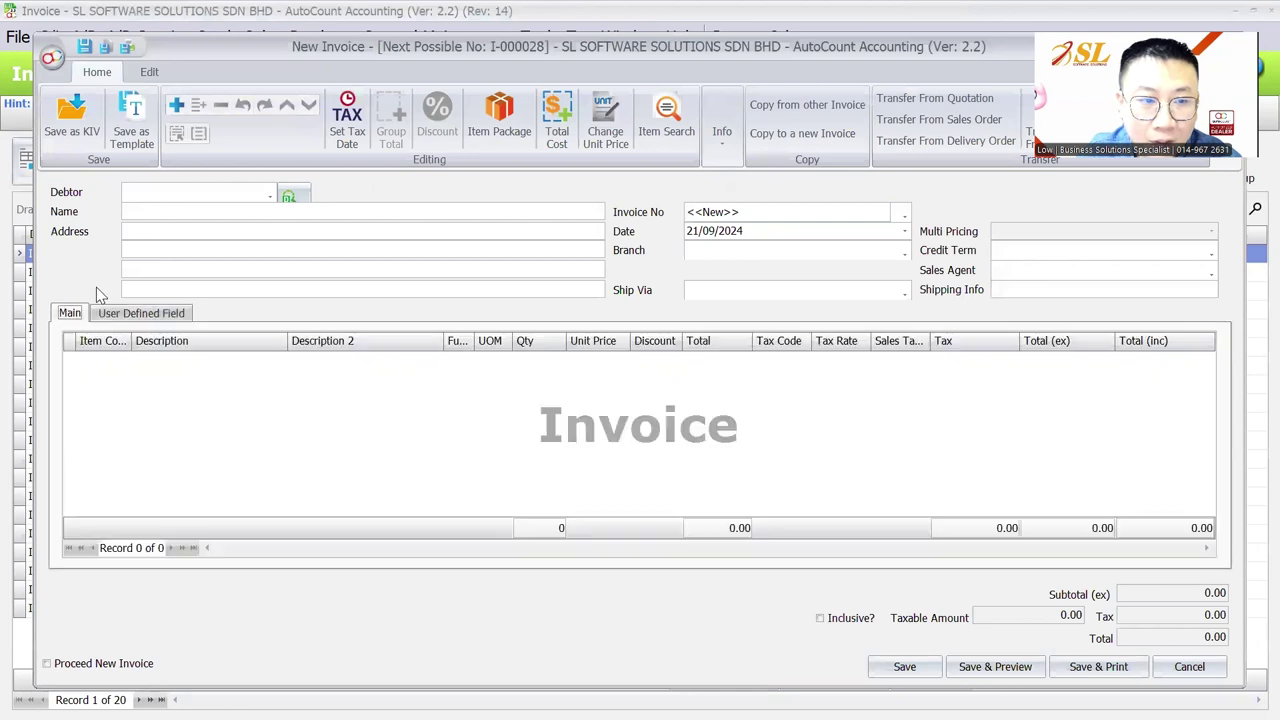
pyautogui.click(200, 195)
pyautogui.click(228, 290)
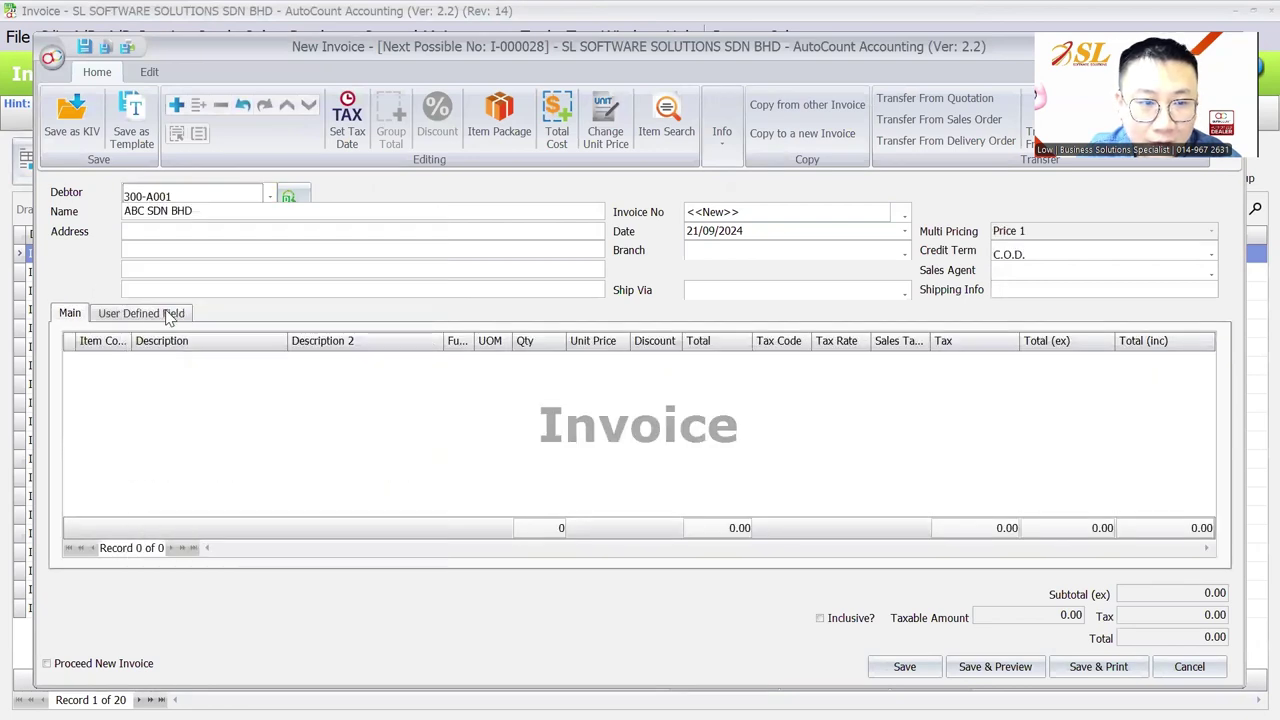
pyautogui.click(141, 313)
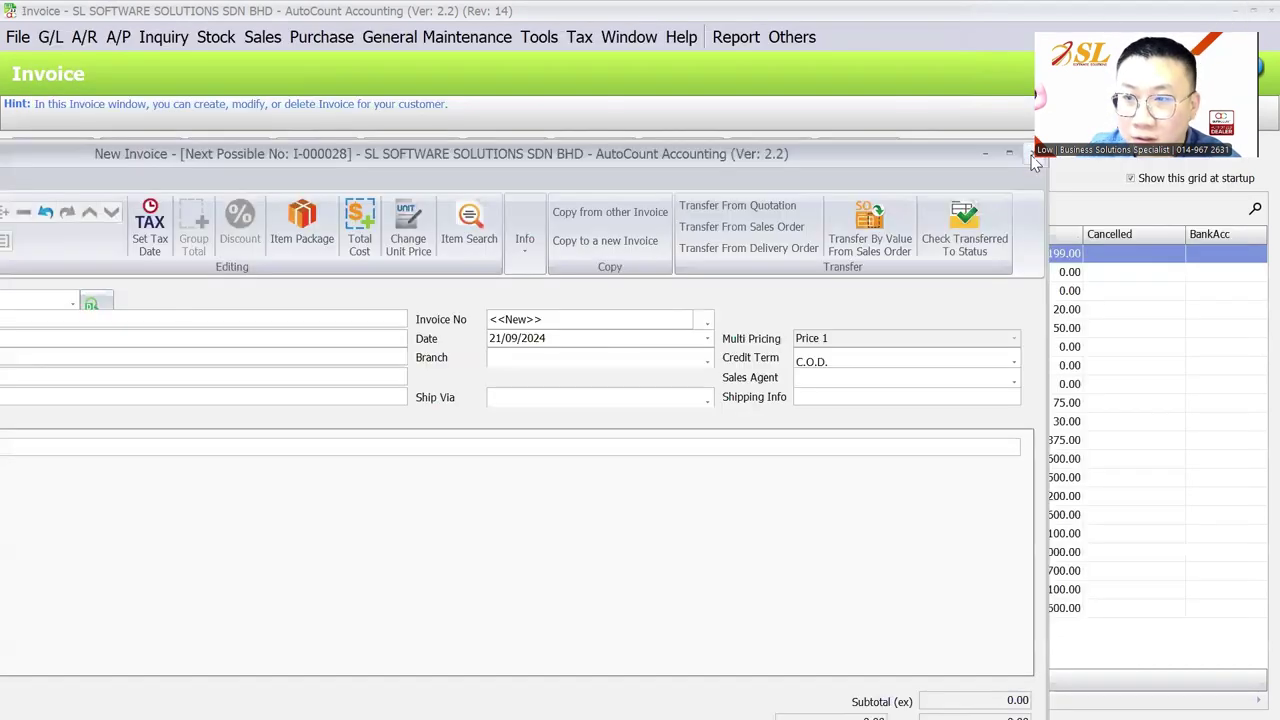
# Close the new invoice without saving, leaving the Invoice list
pyautogui.click(1035, 153)
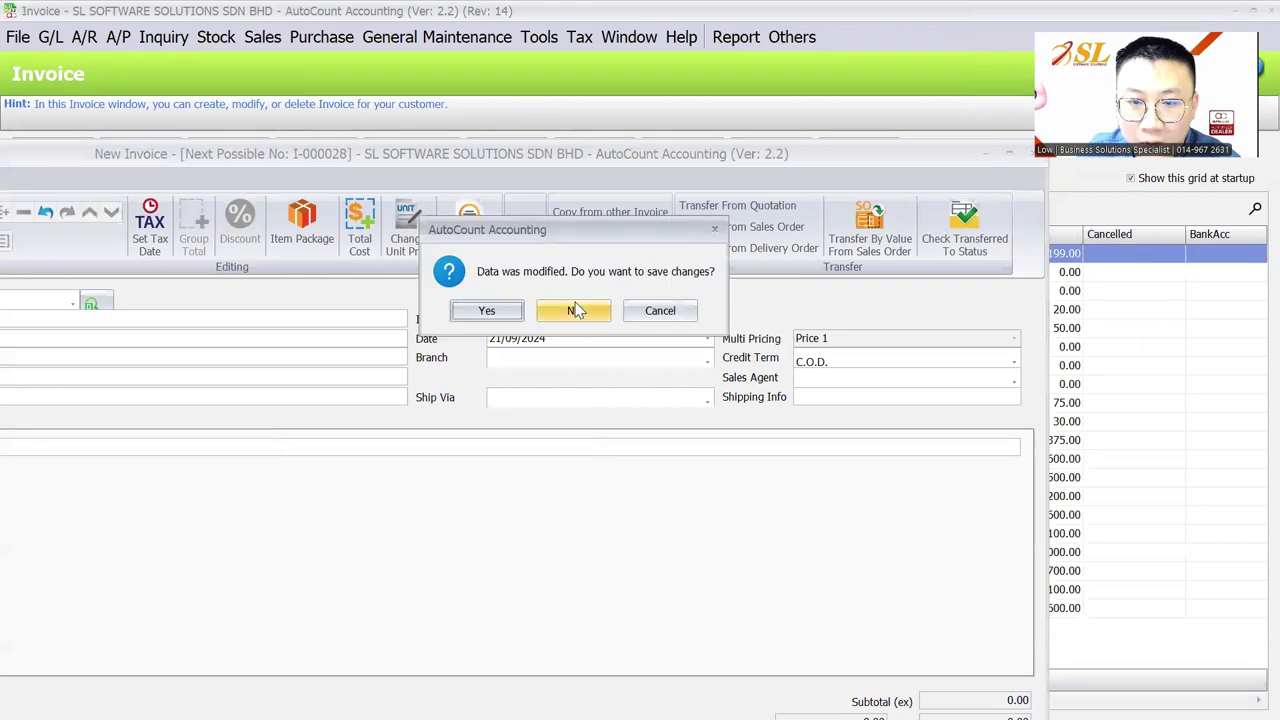
pyautogui.click(575, 311)
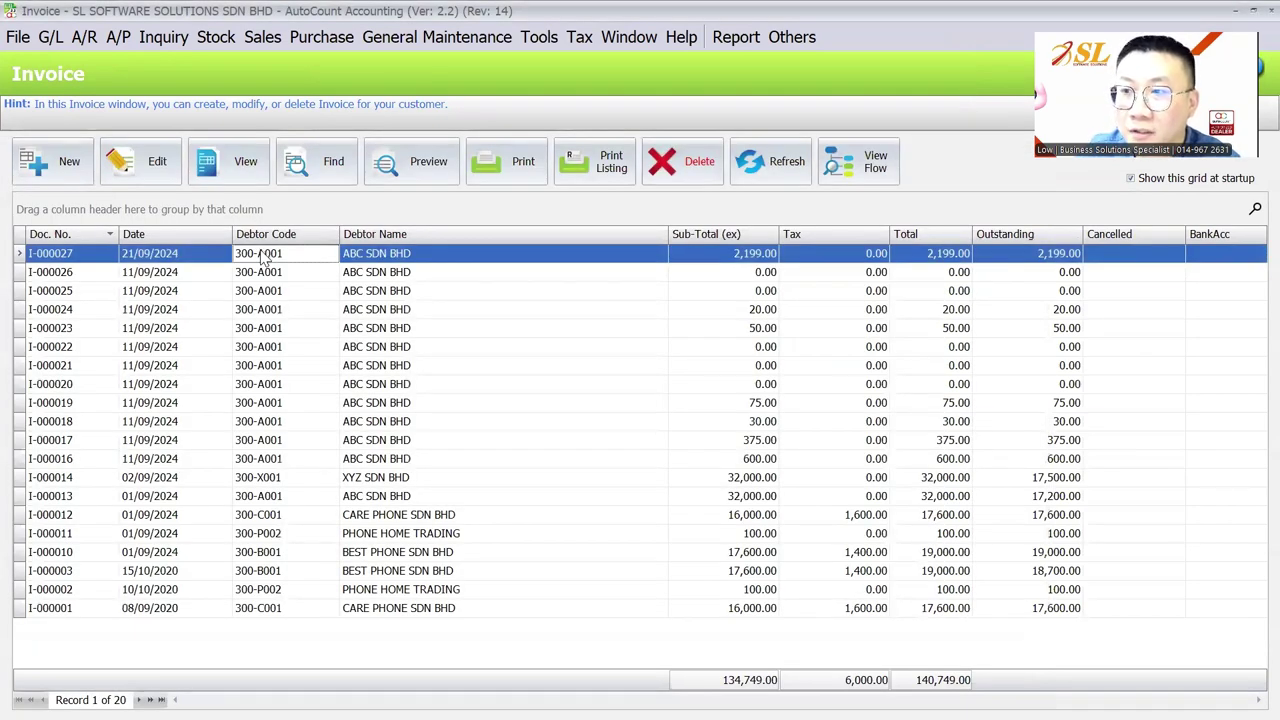
pyautogui.click(276, 42)
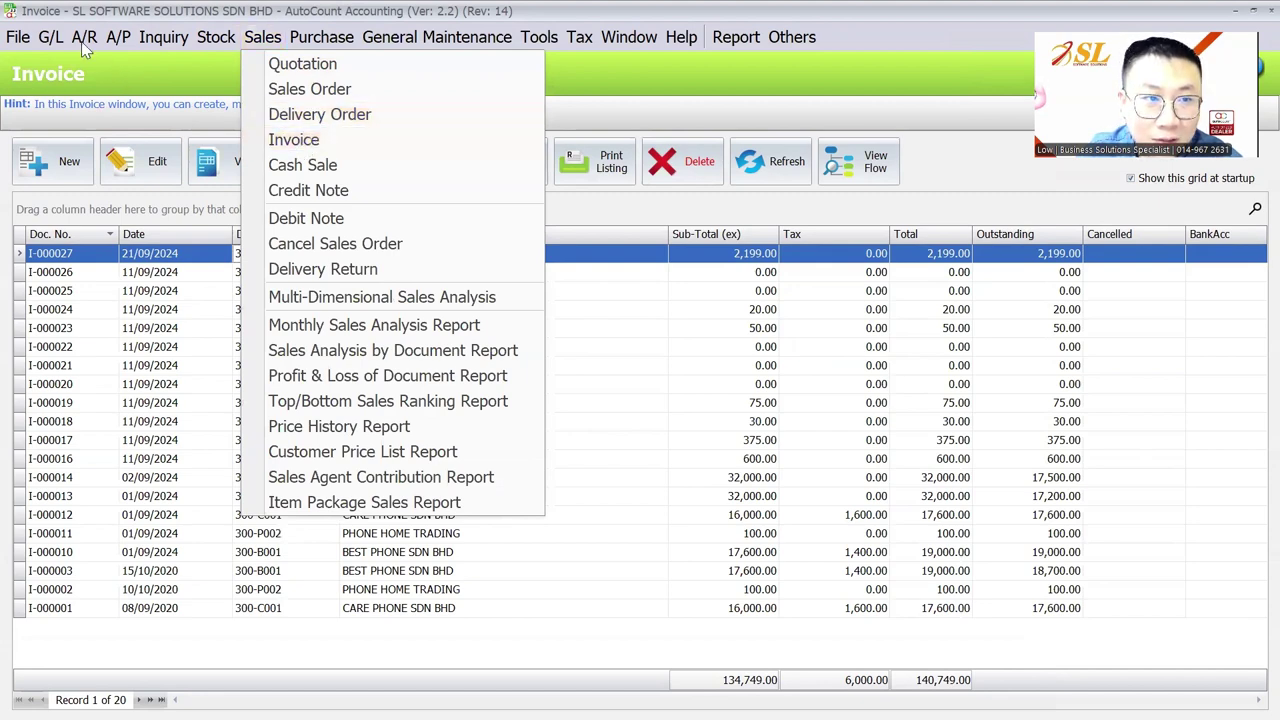
# Open A/R Debtor Maintenance, then switch back to the User Defined Field Maintenance window
pyautogui.moveTo(84, 37)
pyautogui.click(103, 66)
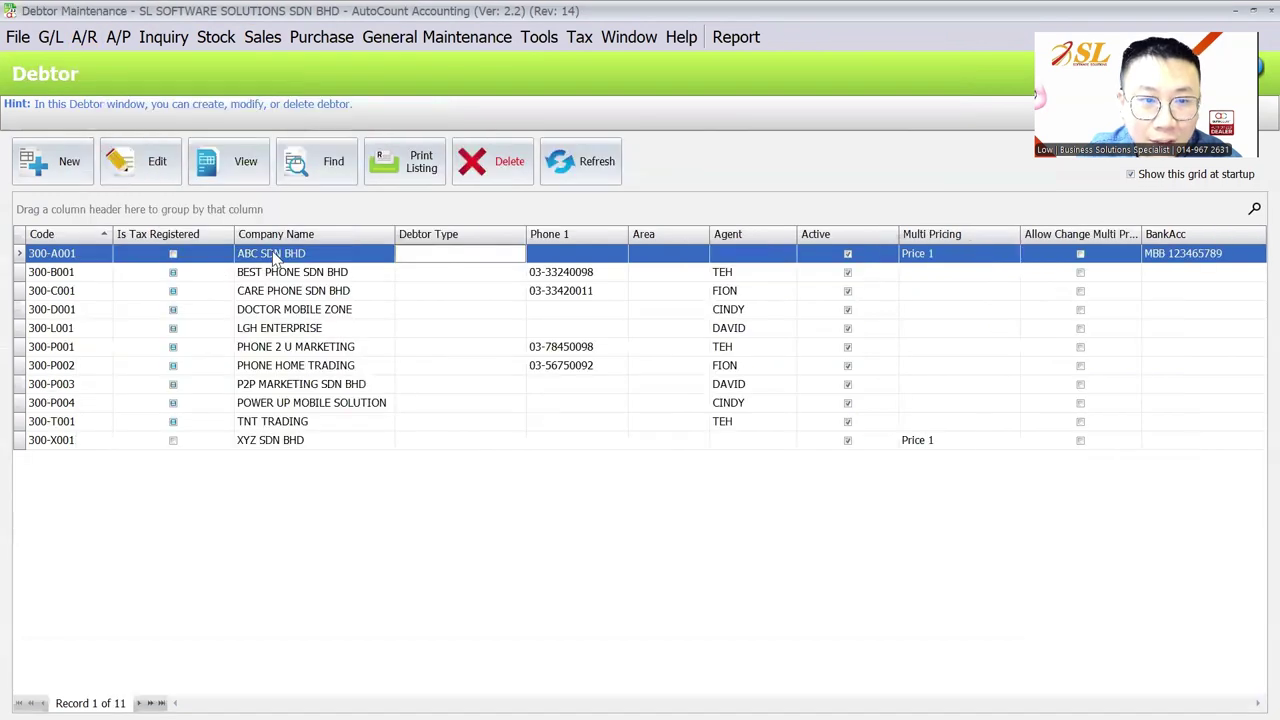
pyautogui.click(262, 37)
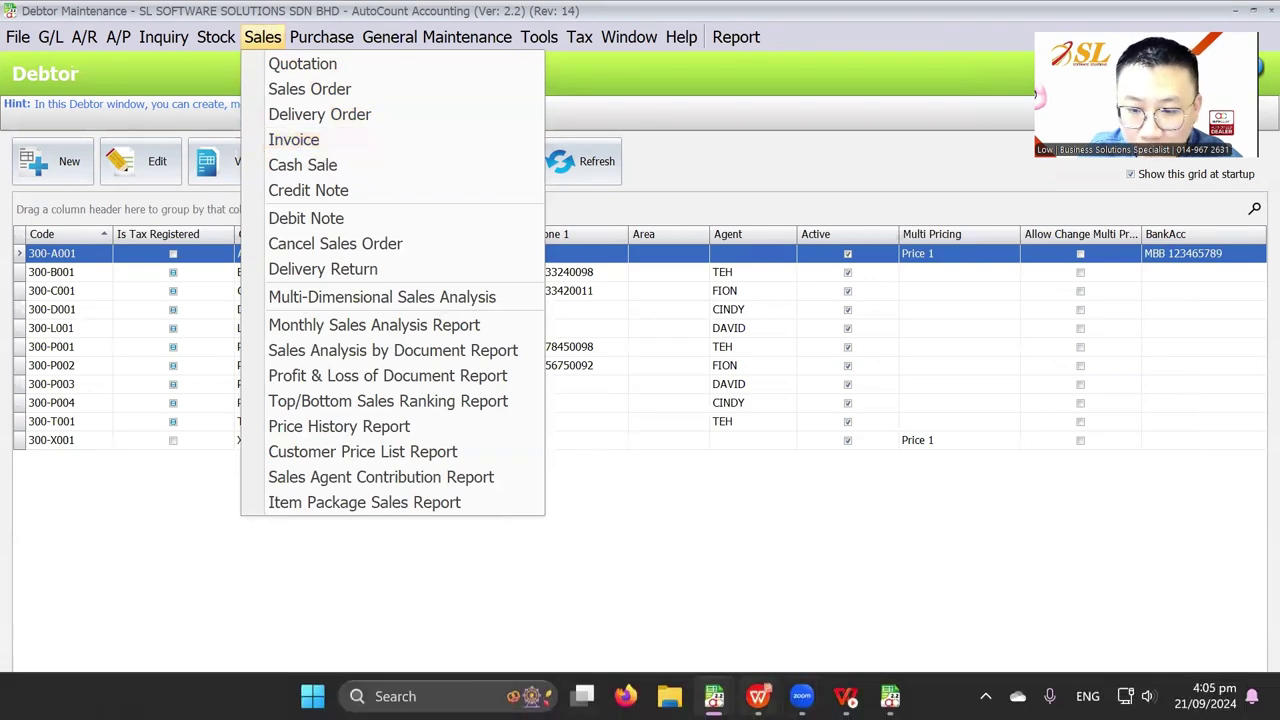
pyautogui.press('Escape')
pyautogui.moveTo(890, 696)
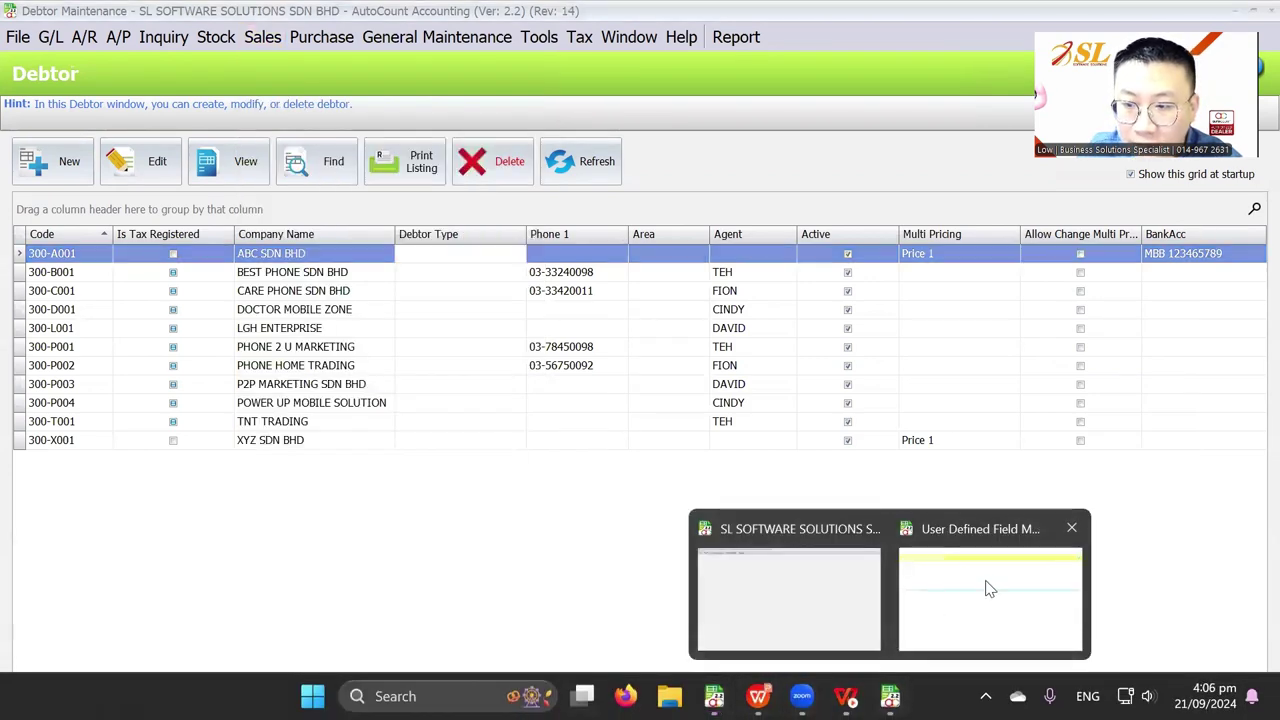
pyautogui.click(988, 588)
# Paste the BankAcc field into Delivery Order's user-defined fields
pyautogui.click(56, 317)
pyautogui.click(29, 299)
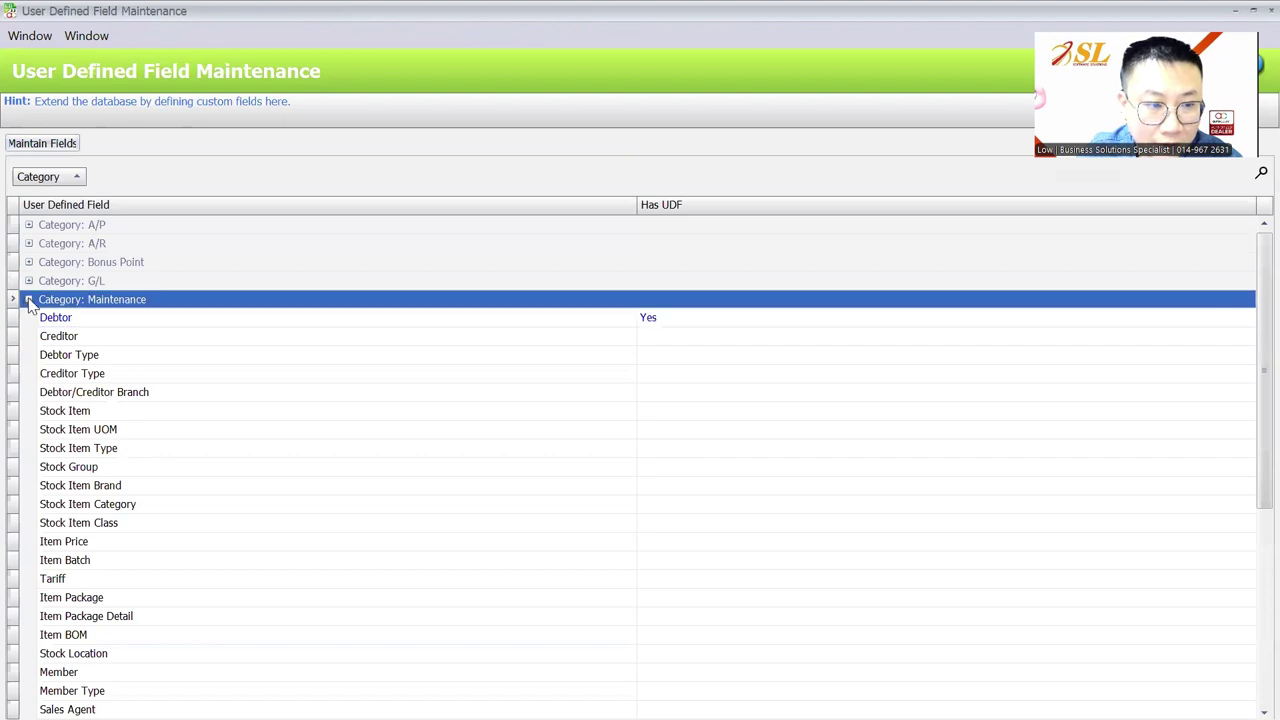
pyautogui.click(29, 299)
pyautogui.click(29, 356)
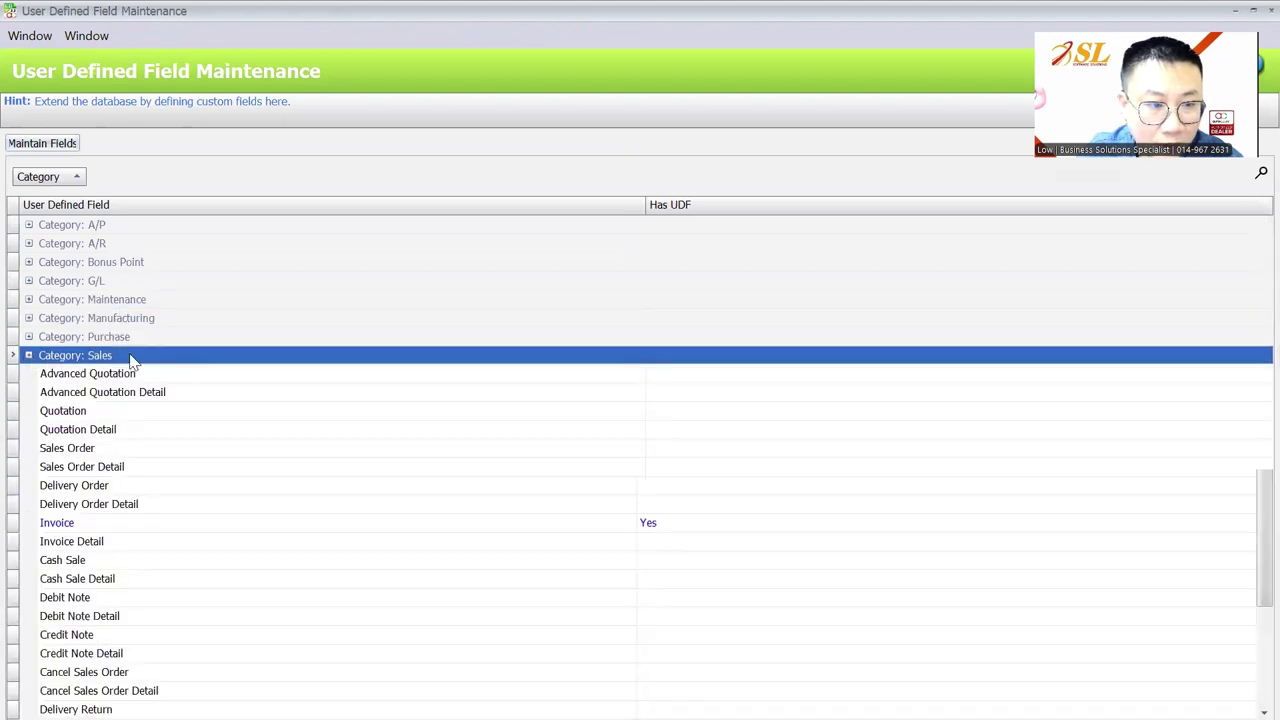
pyautogui.click(107, 375)
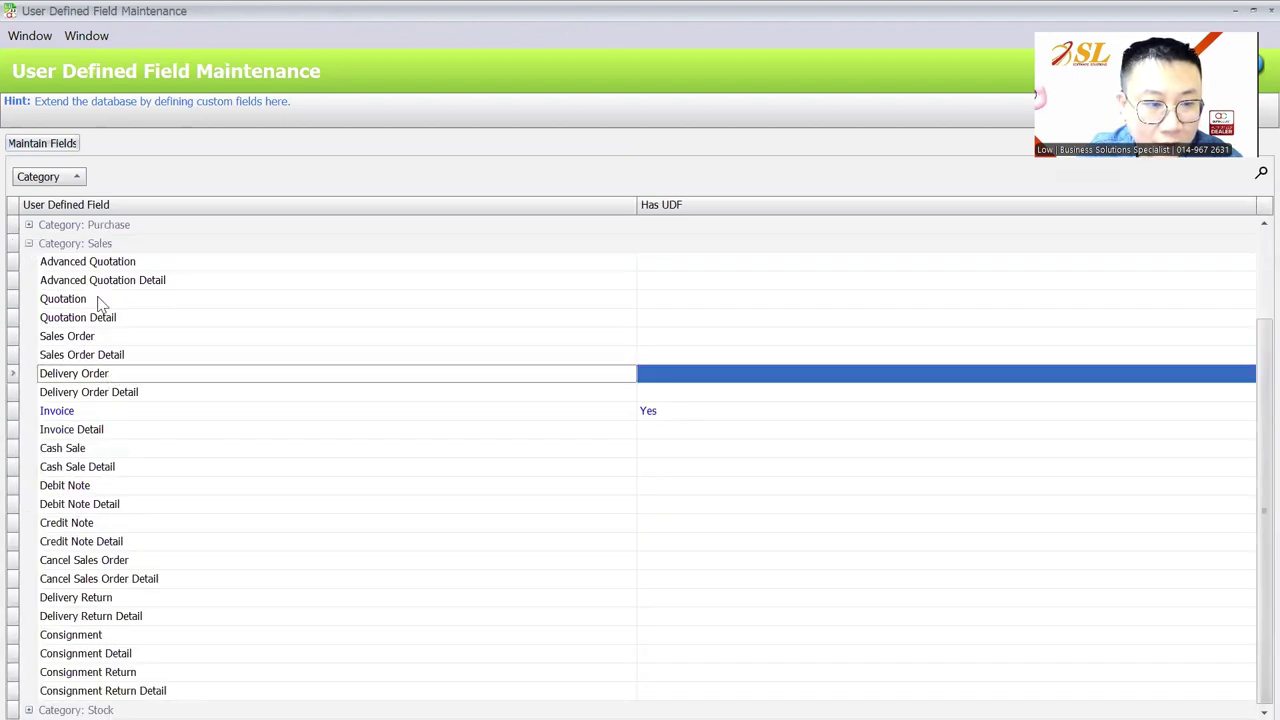
pyautogui.click(68, 148)
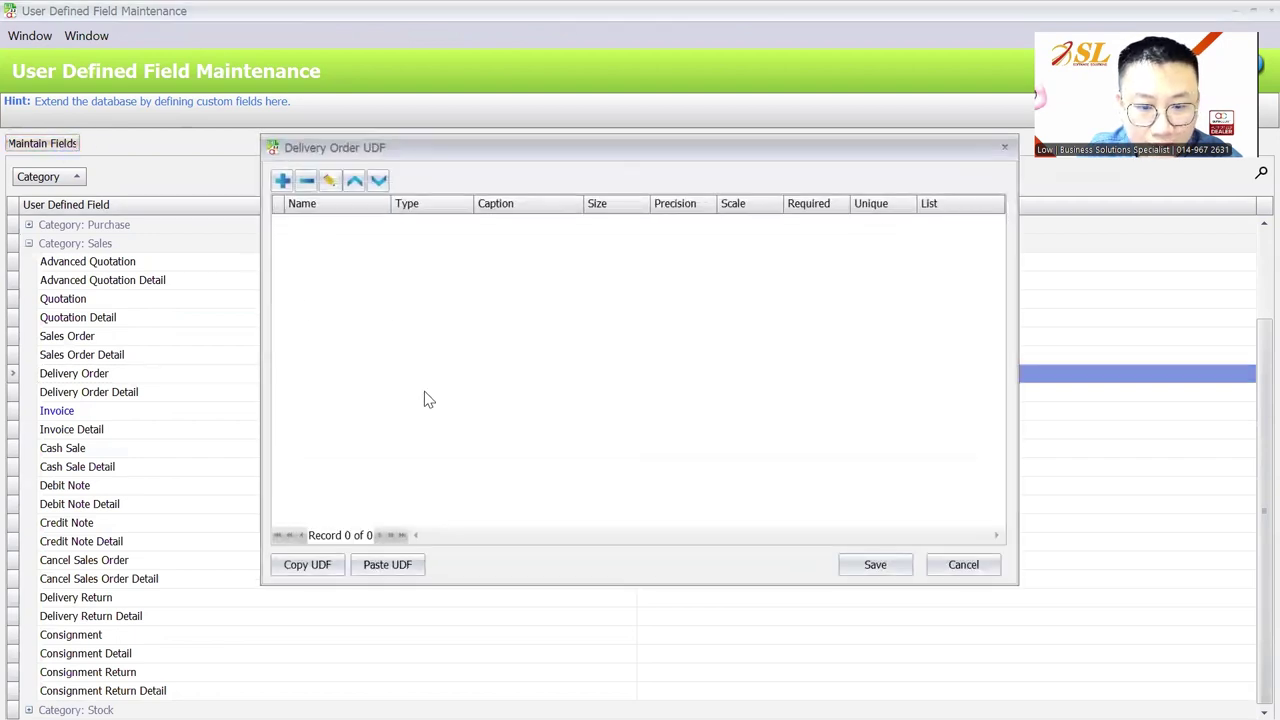
pyautogui.click(386, 565)
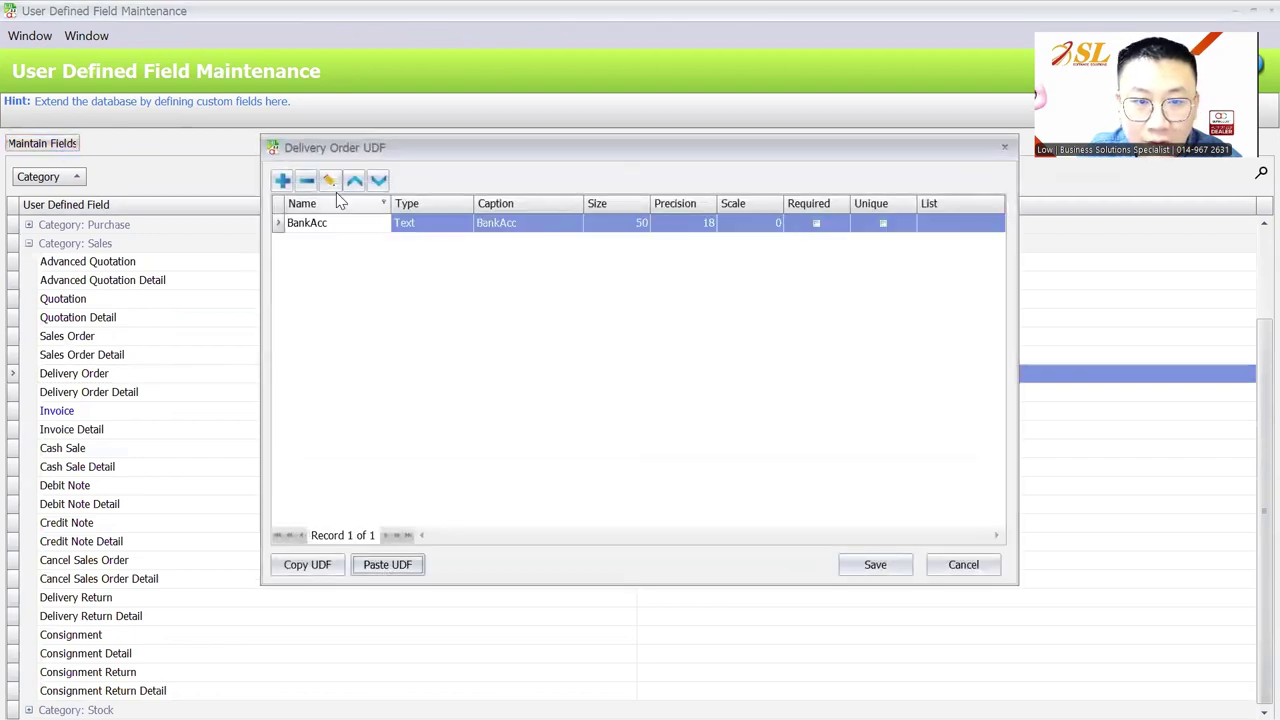
# Change the Delivery Order BankAcc caption to Bank Account and confirm
pyautogui.click(500, 225)
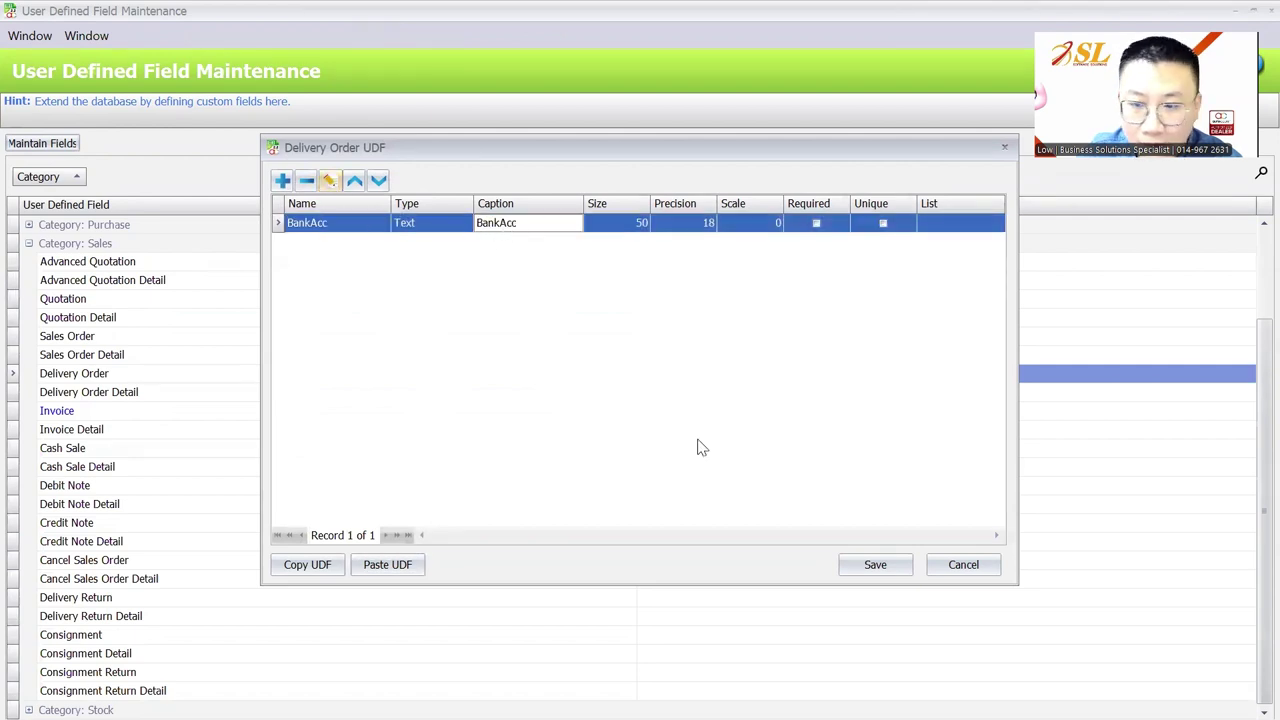
pyautogui.click(333, 178)
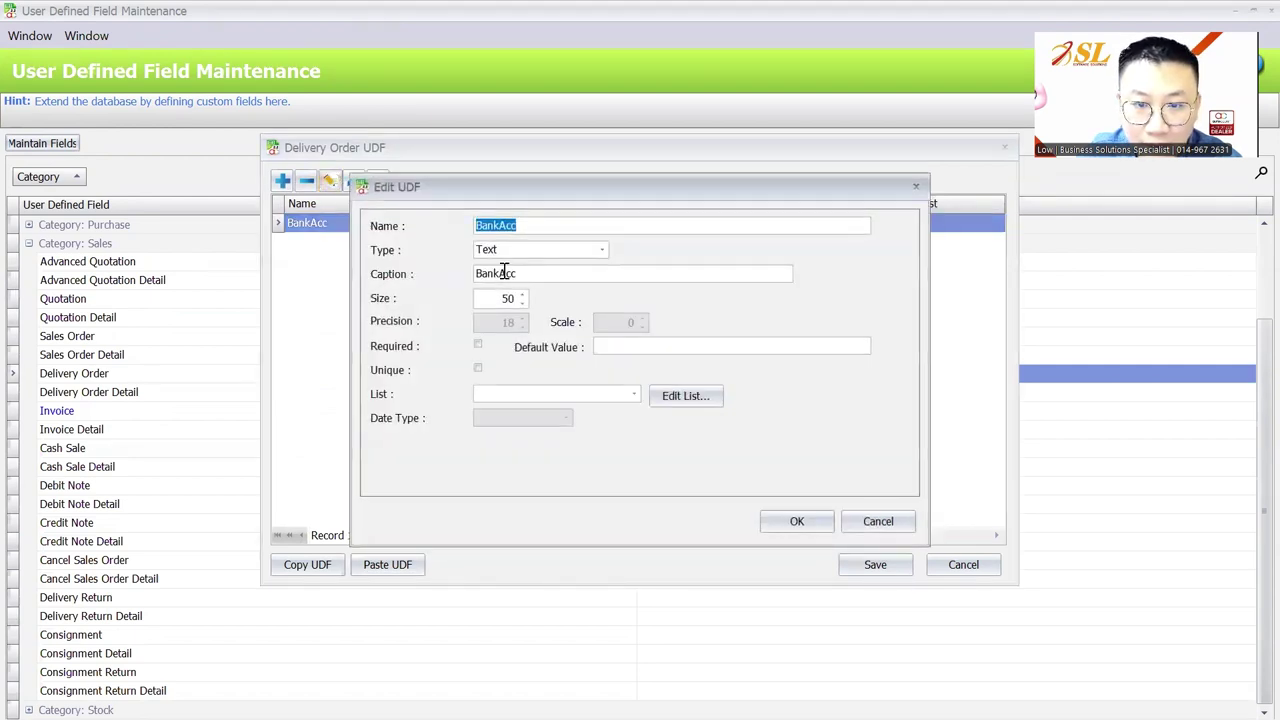
pyautogui.click(500, 273)
pyautogui.write('AccOUN')
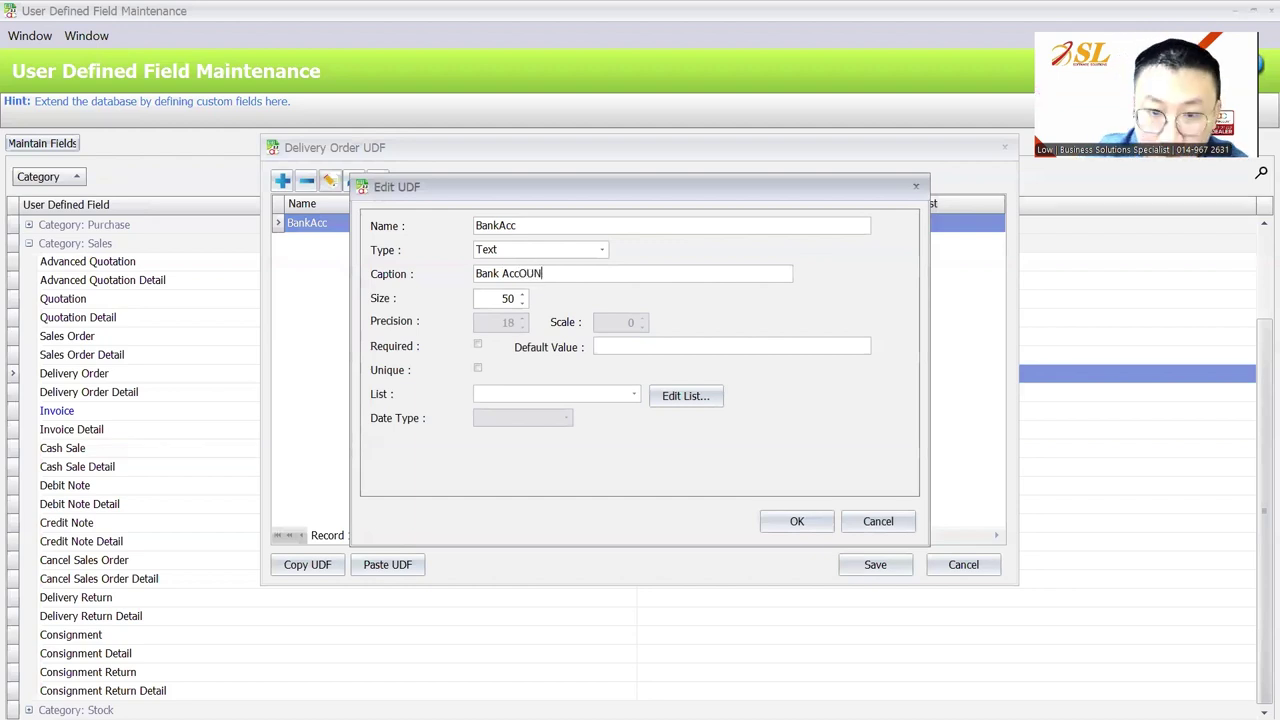
pyautogui.press('BackSpace')
pyautogui.press('BackSpace')
pyautogui.press('BackSpace')
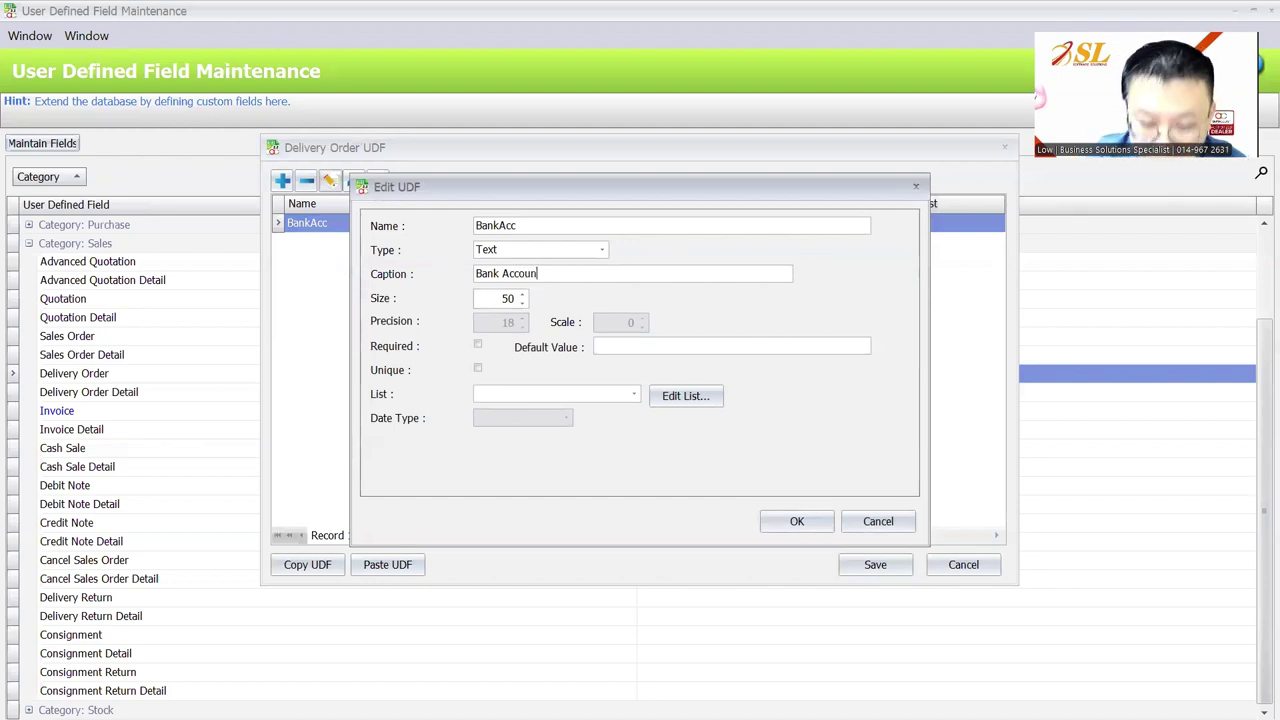
pyautogui.click(797, 521)
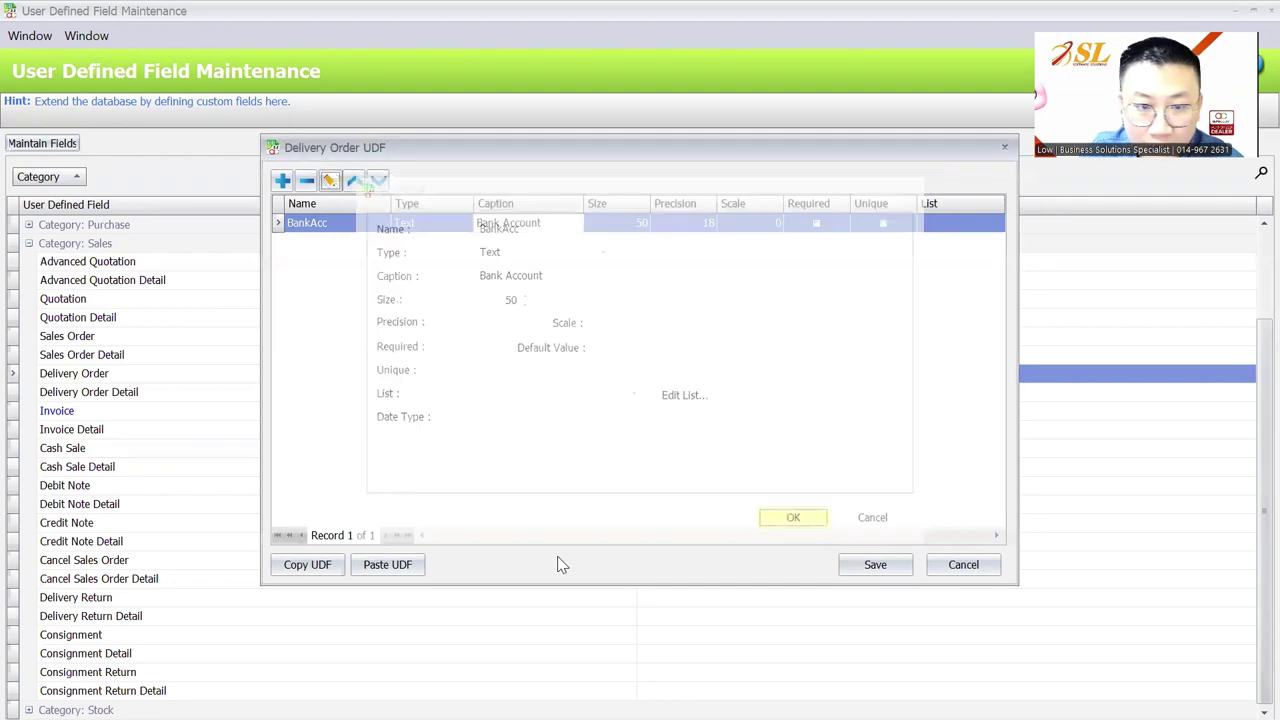
pyautogui.click(80, 411)
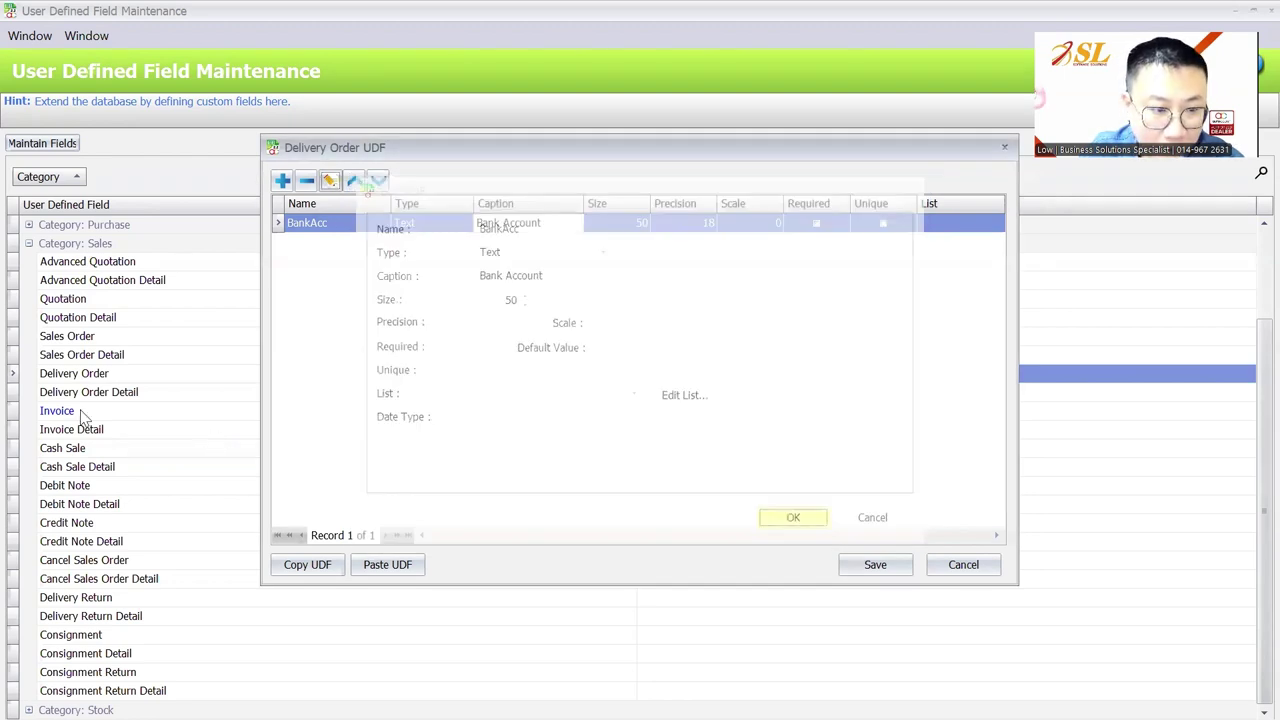
# Change Invoice's BankAcc caption to Bank Account, keeping the name BankAcc, and save
pyautogui.click(74, 140)
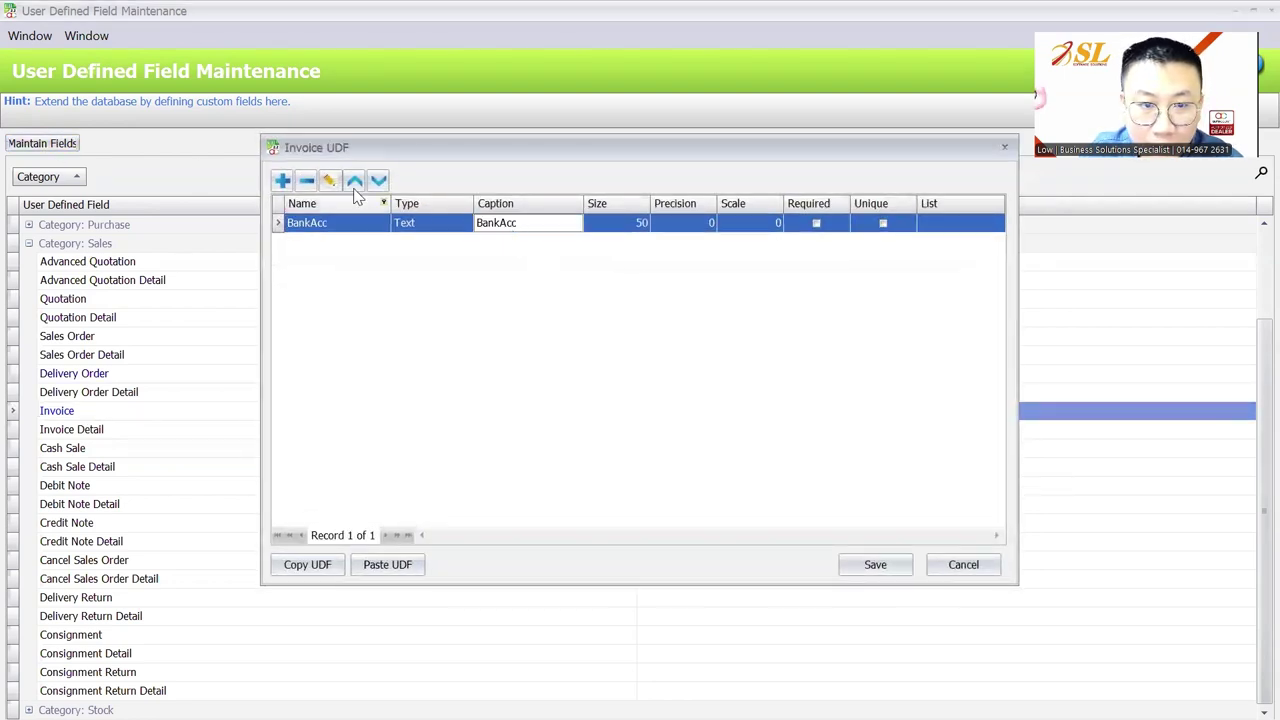
pyautogui.click(330, 181)
pyautogui.click(543, 229)
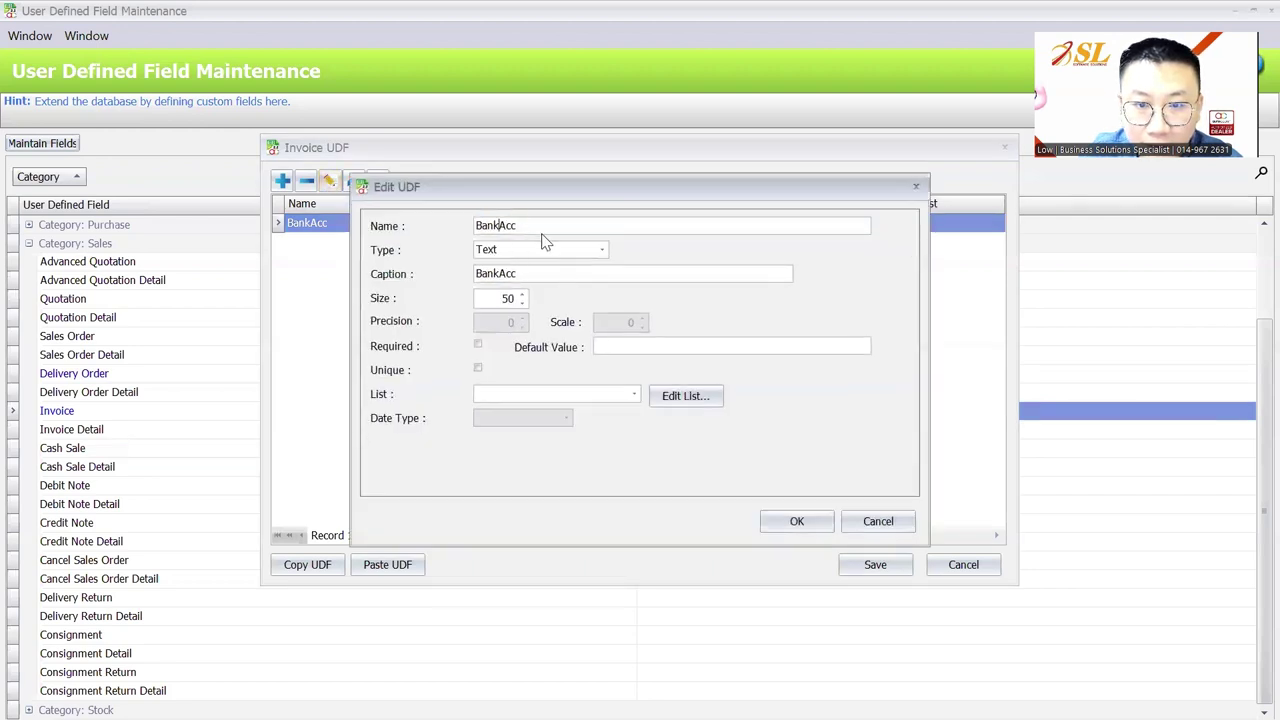
pyautogui.press('Left')
pyautogui.press('Left')
pyautogui.press('Left')
pyautogui.press('End')
pyautogui.write('ount')
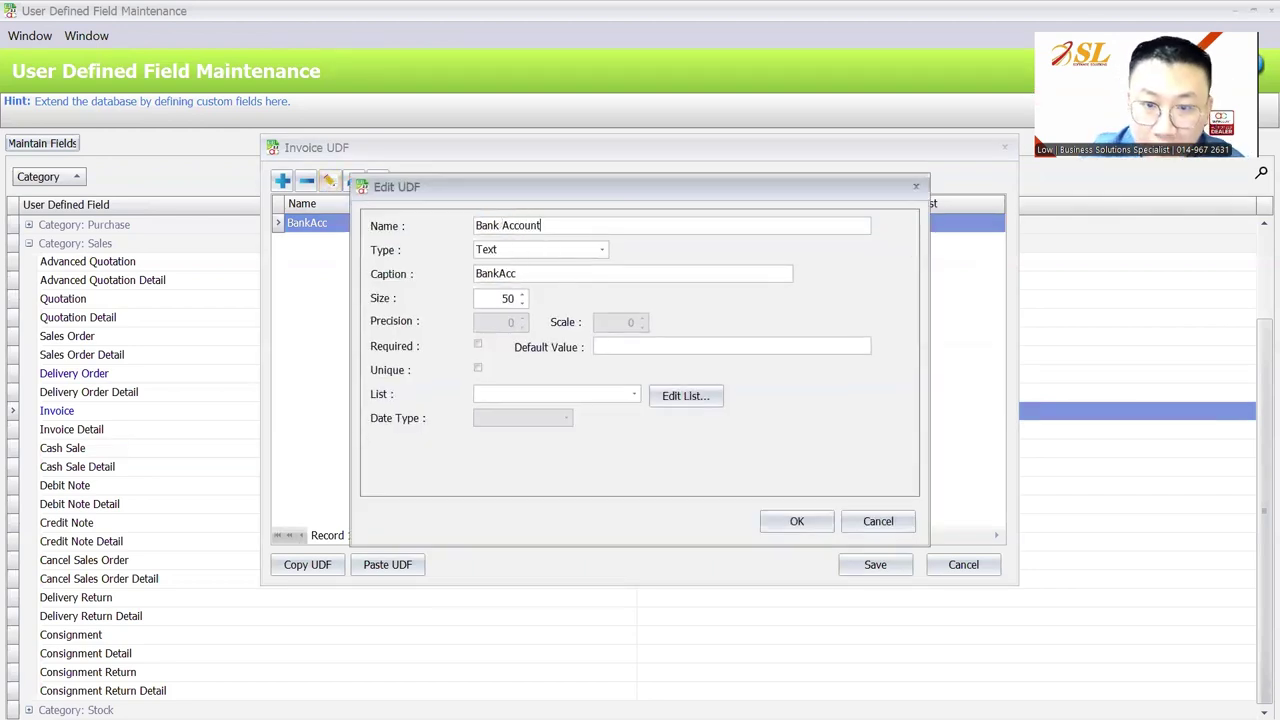
pyautogui.press('BackSpace')
pyautogui.press('BackSpace')
pyautogui.press('BackSpace')
pyautogui.press('BackSpace')
pyautogui.press('BackSpace')
pyautogui.press('BackSpace')
pyautogui.press('BackSpace')
pyautogui.press('BackSpace')
pyautogui.write('A')
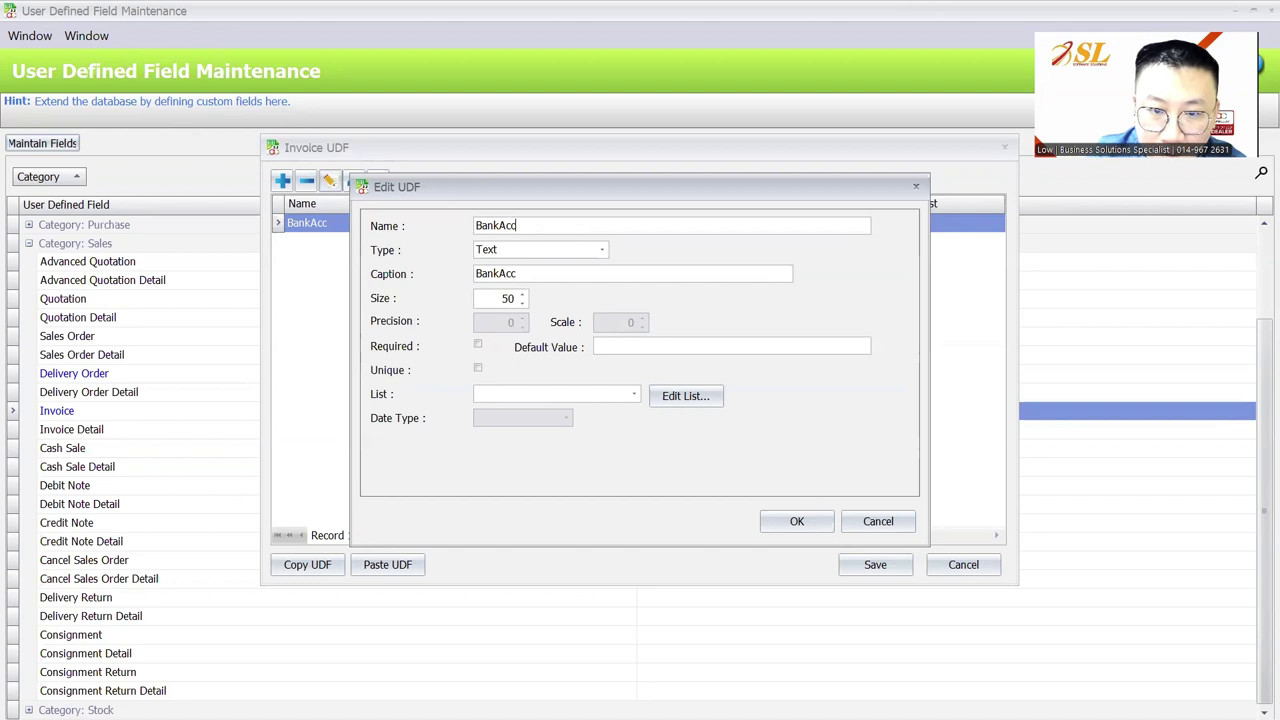
pyautogui.click(500, 276)
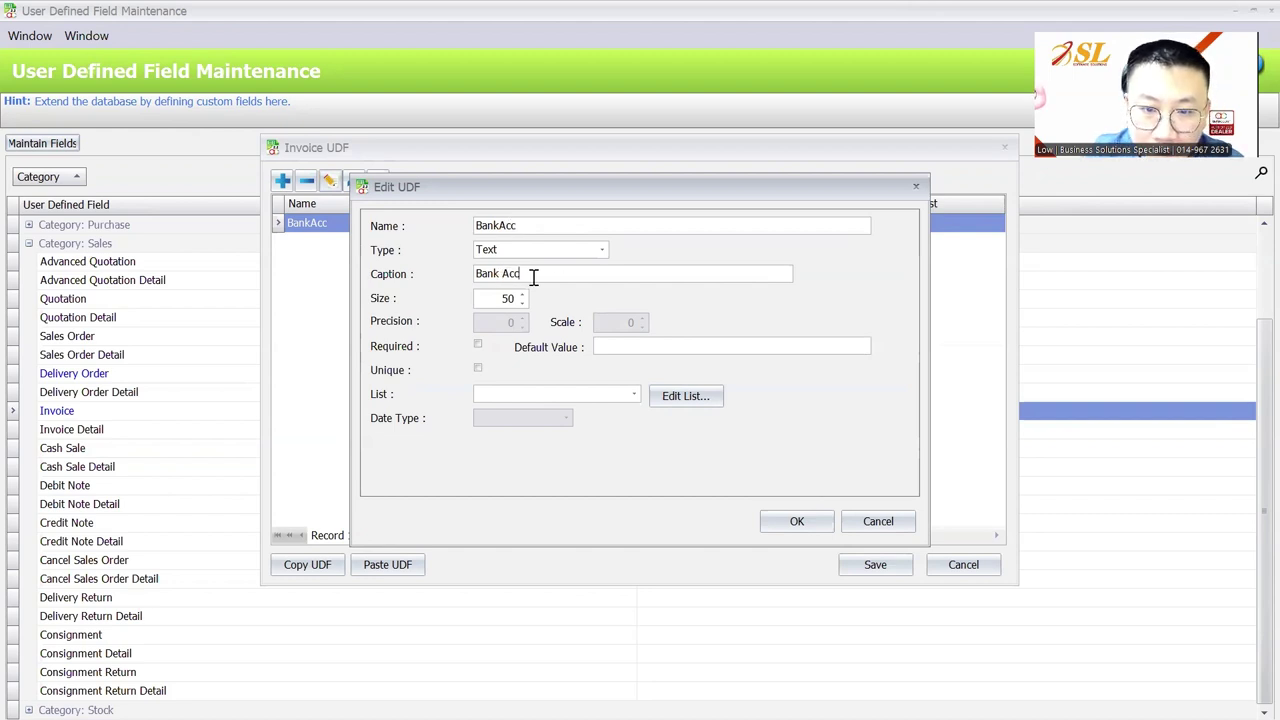
pyautogui.click(540, 277)
pyautogui.write('ount')
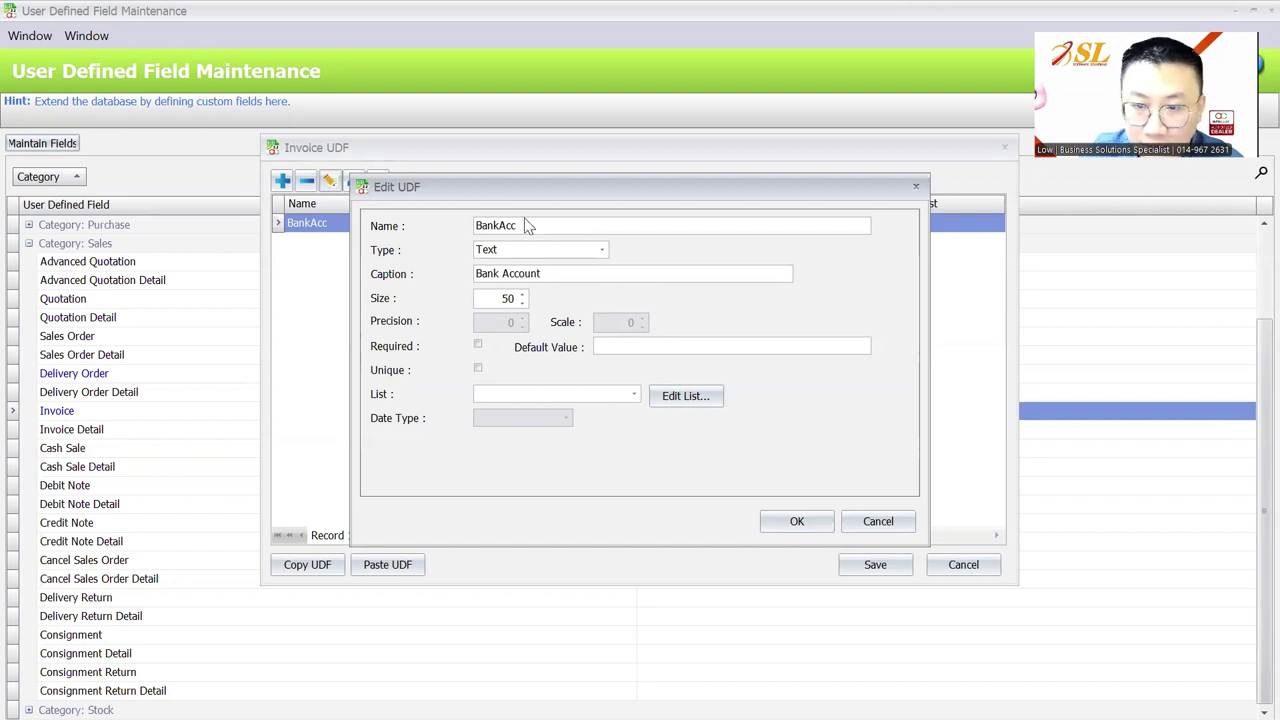
pyautogui.click(797, 521)
pyautogui.click(875, 564)
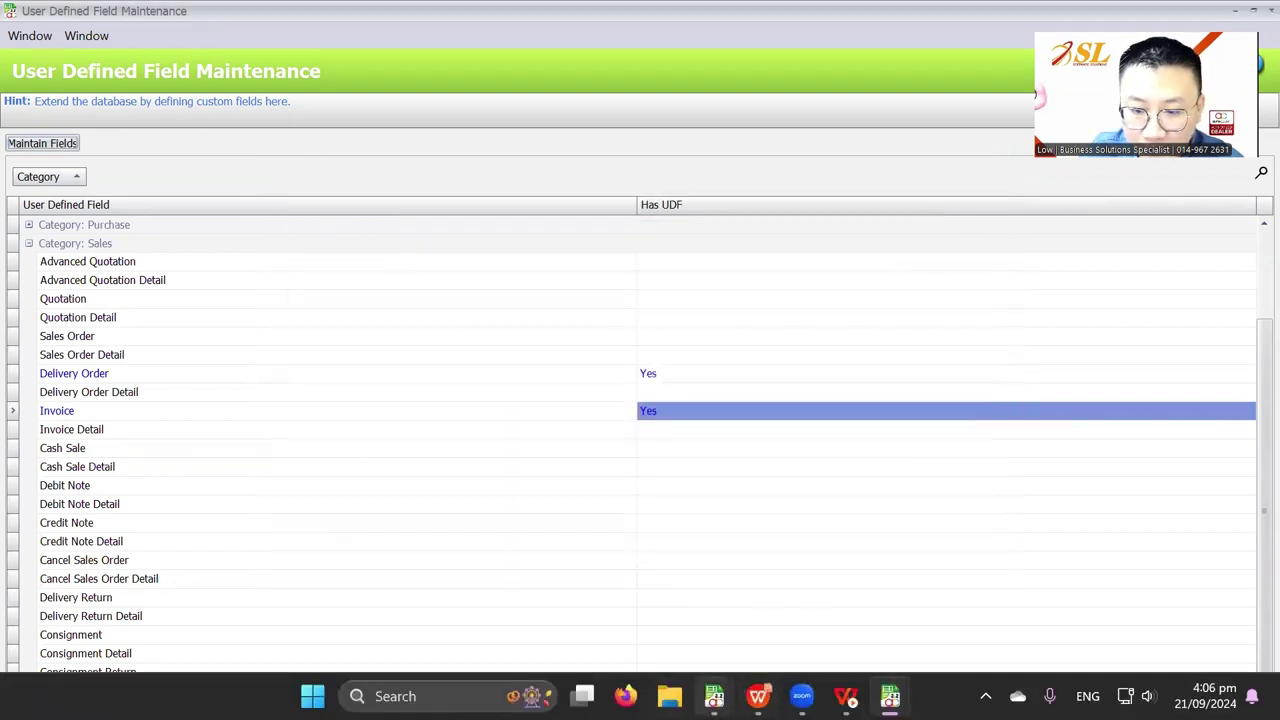
# Close the Invoice and Debtor Maintenance windows and return to the main AutoCount window
pyautogui.moveTo(714, 696)
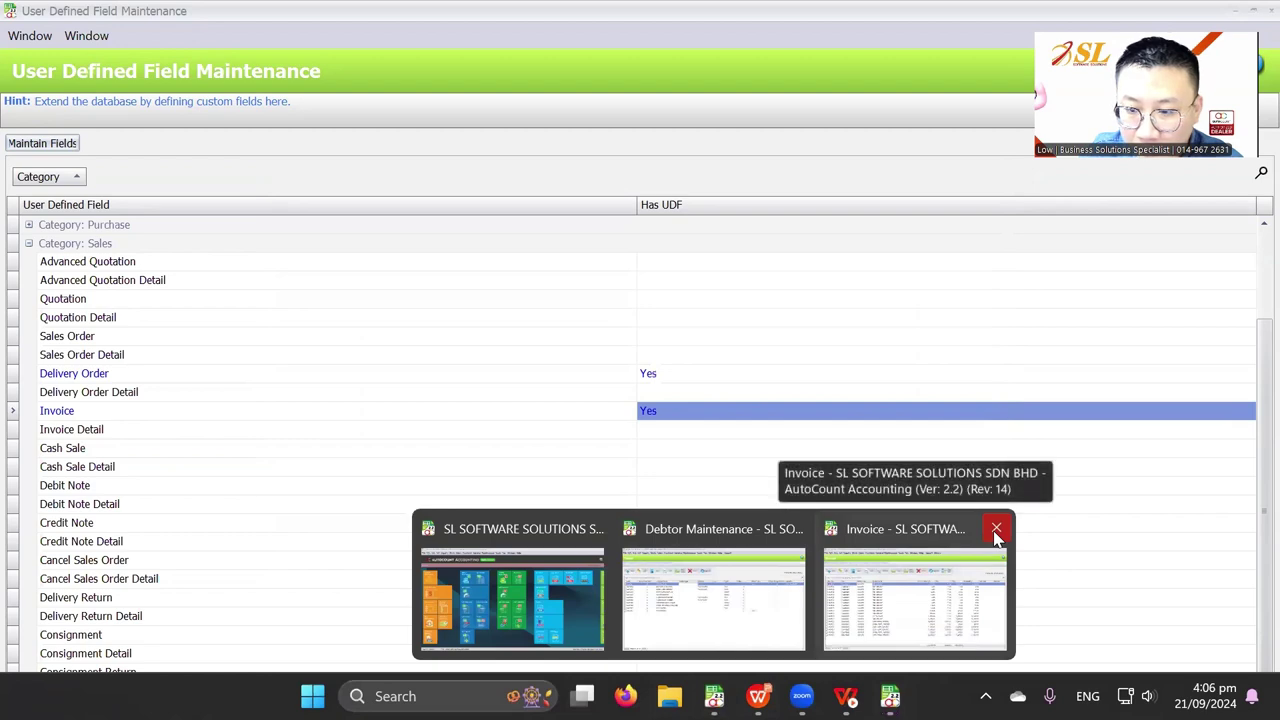
pyautogui.click(996, 528)
pyautogui.click(891, 528)
pyautogui.click(714, 595)
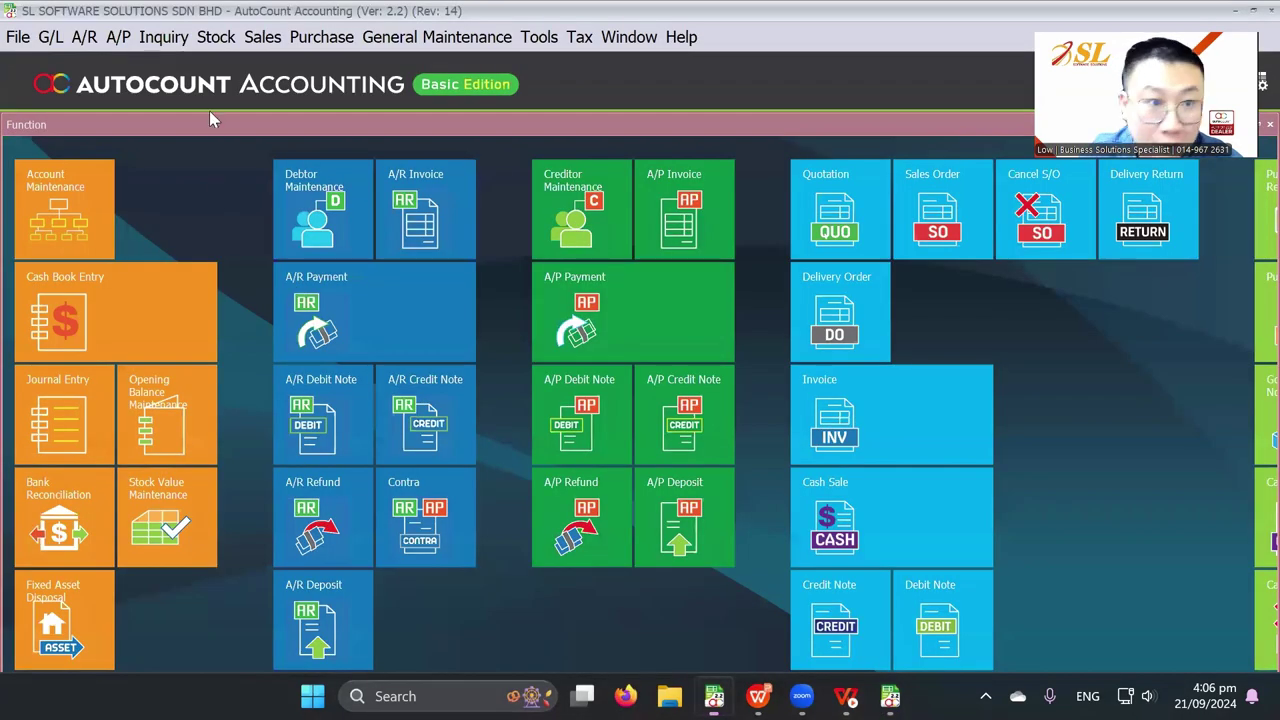
# Open delivery order DO-000002 for ABC SDN BHD for editing and show its User Defined Field tab
pyautogui.click(262, 36)
pyautogui.click(295, 114)
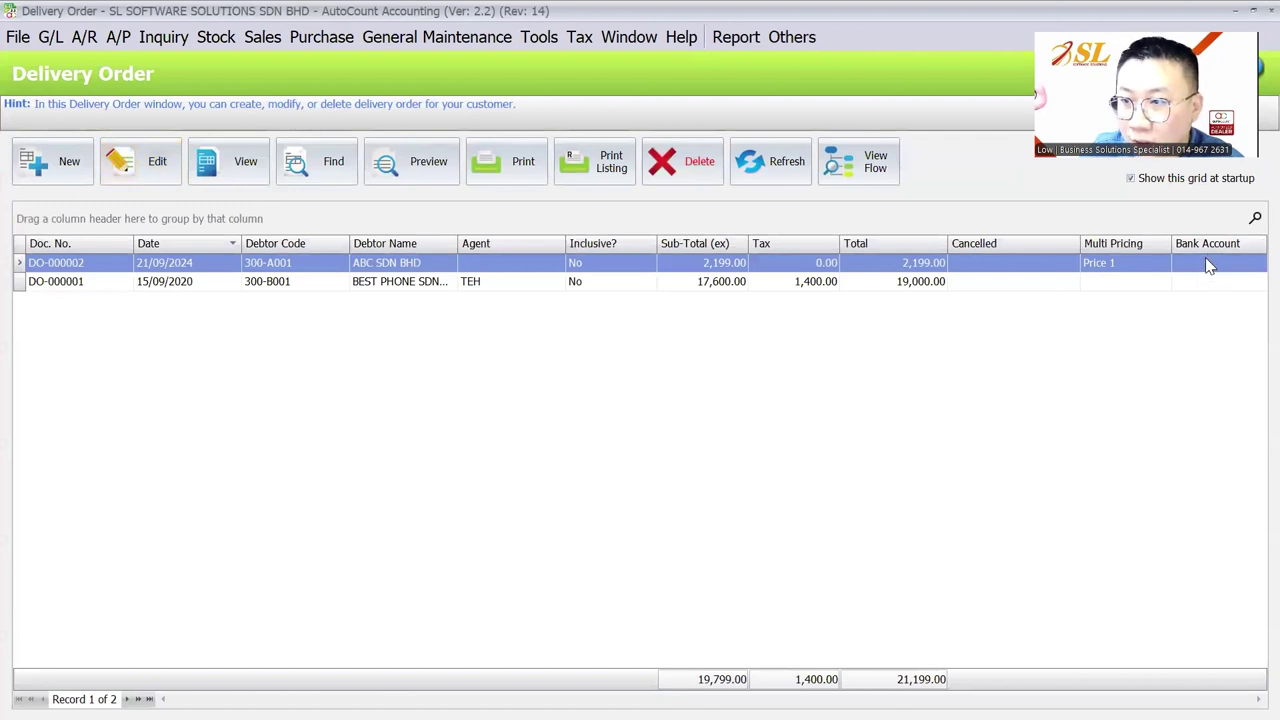
pyautogui.click(164, 183)
pyautogui.click(240, 280)
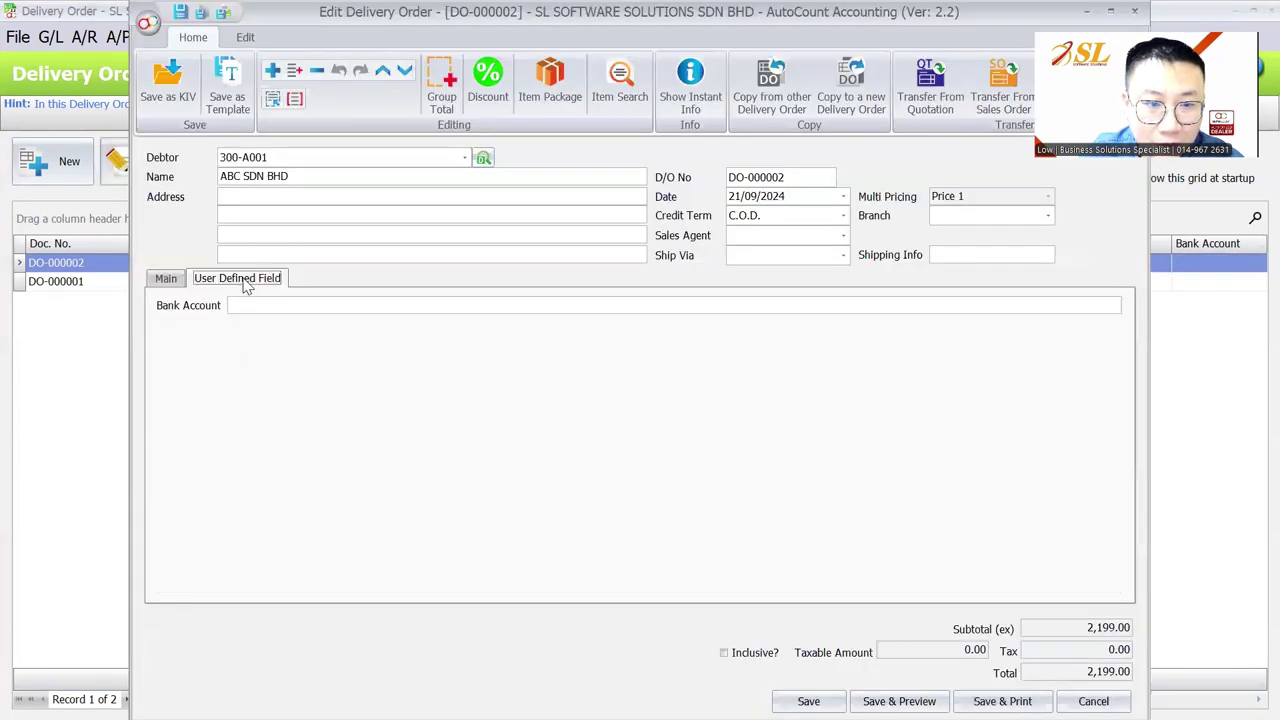
# Customize the delivery order layout to move the Bank Account field above the tabs
pyautogui.rightClick(493, 265)
pyautogui.click(520, 281)
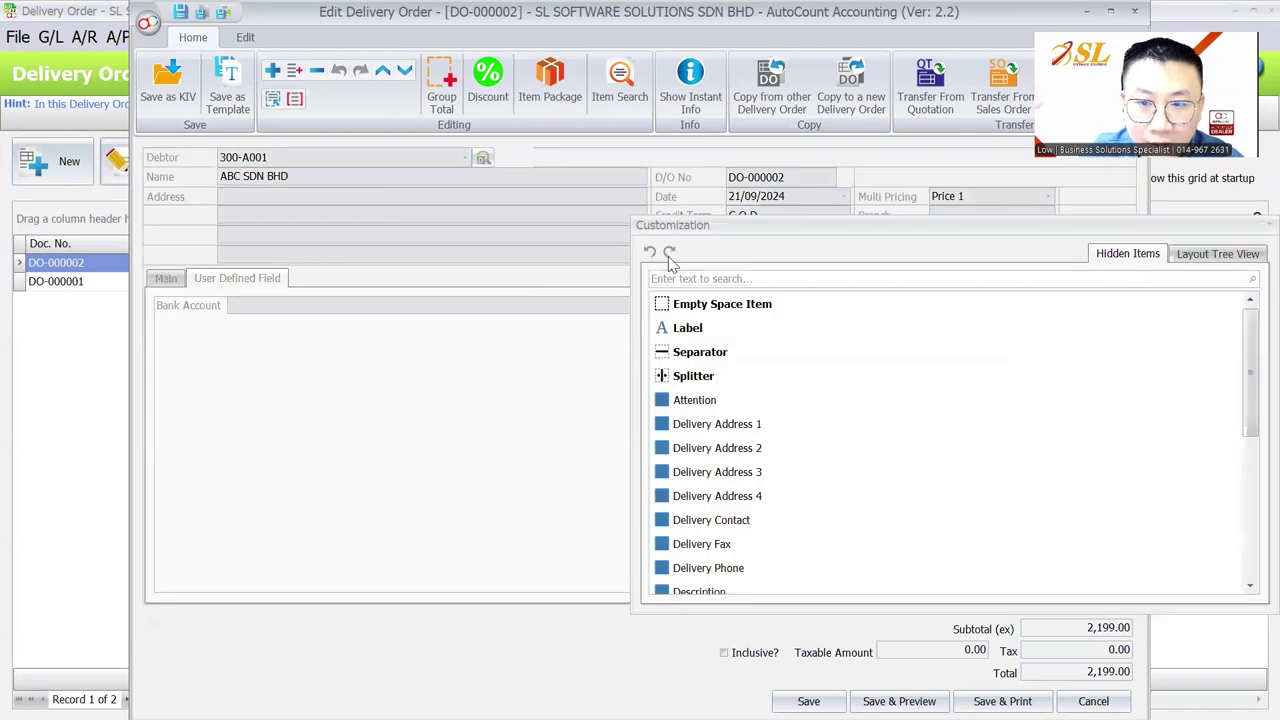
pyautogui.moveTo(1200, 233); pyautogui.dragTo(1087, 237)
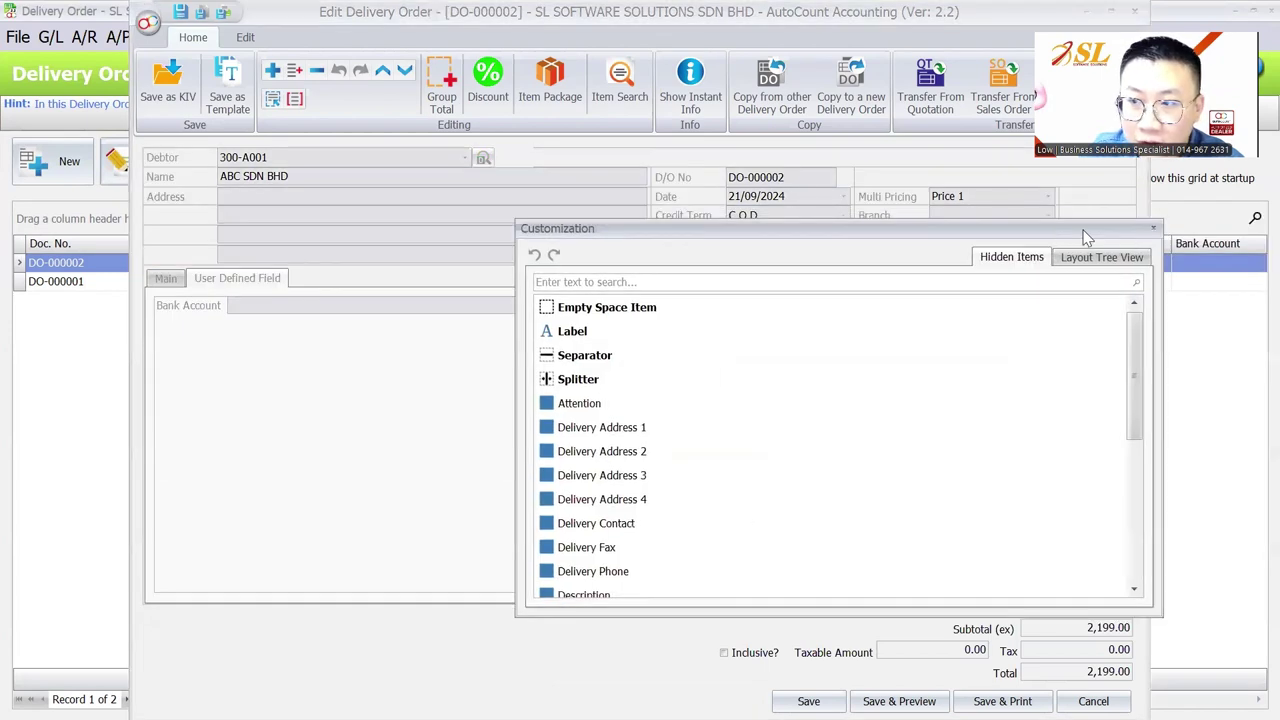
pyautogui.click(1153, 228)
pyautogui.rightClick(675, 155)
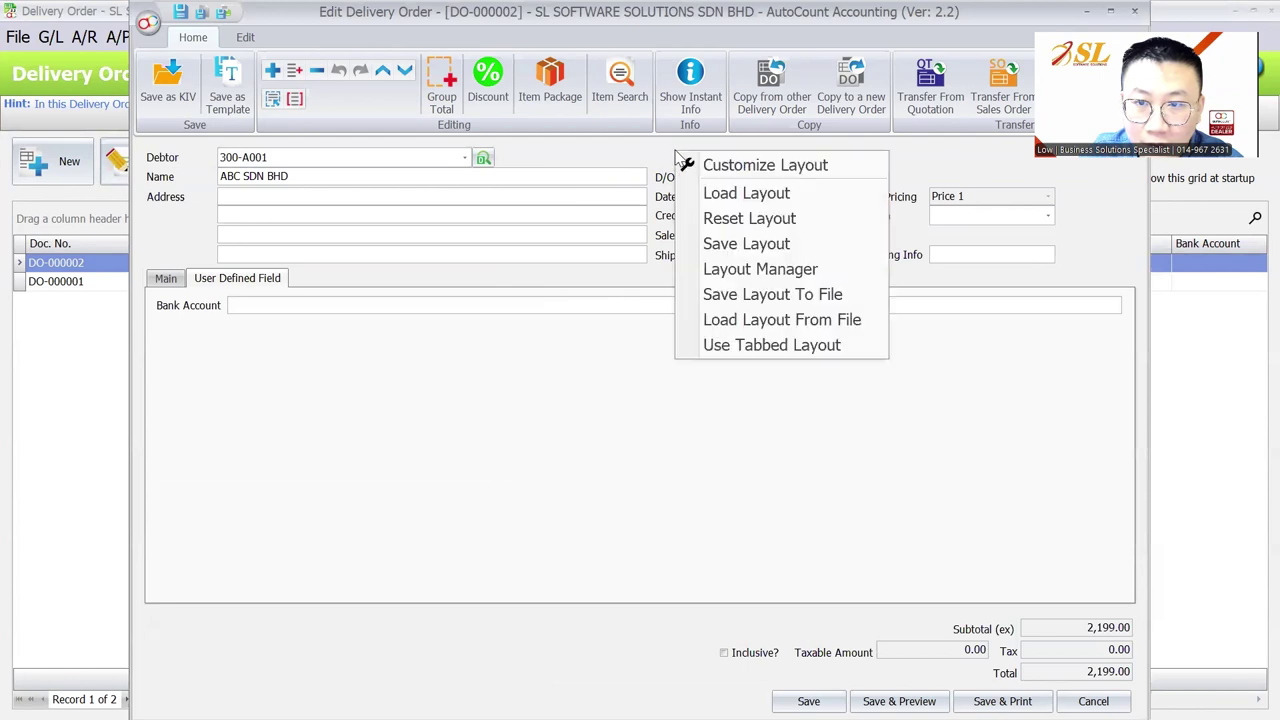
pyautogui.click(752, 166)
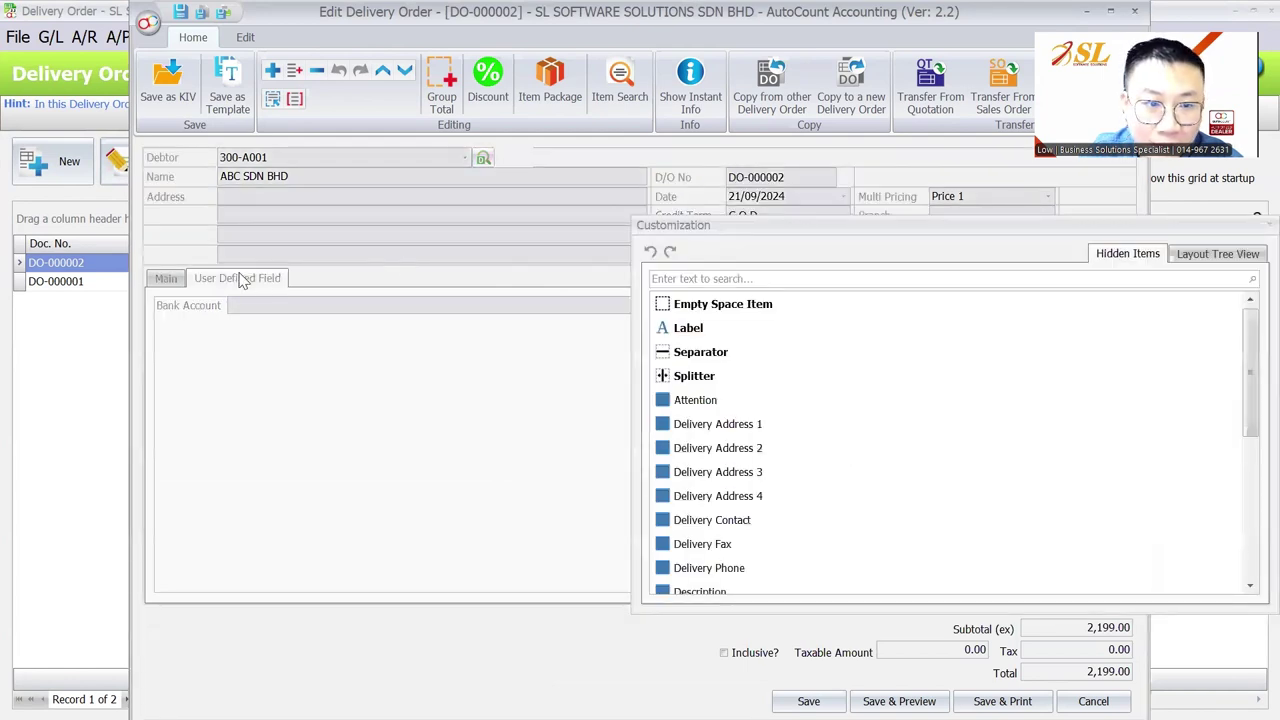
pyautogui.moveTo(195, 307); pyautogui.dragTo(203, 265)
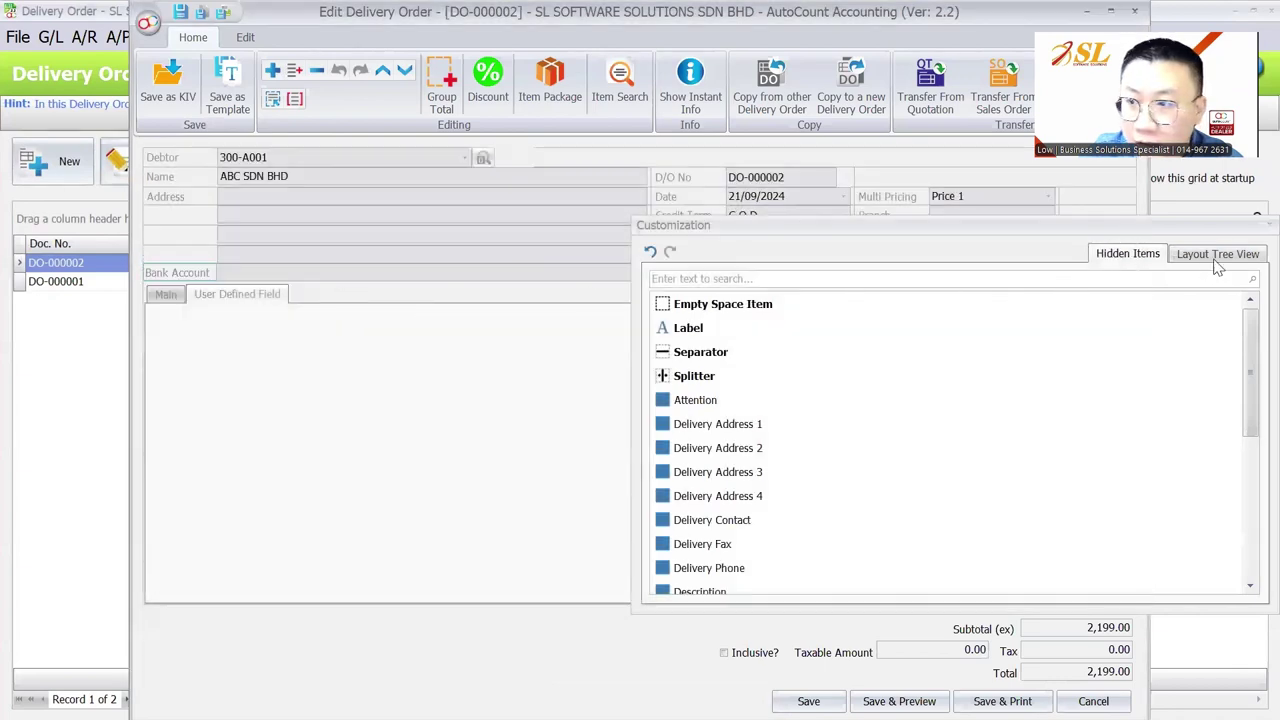
pyautogui.click(1254, 228)
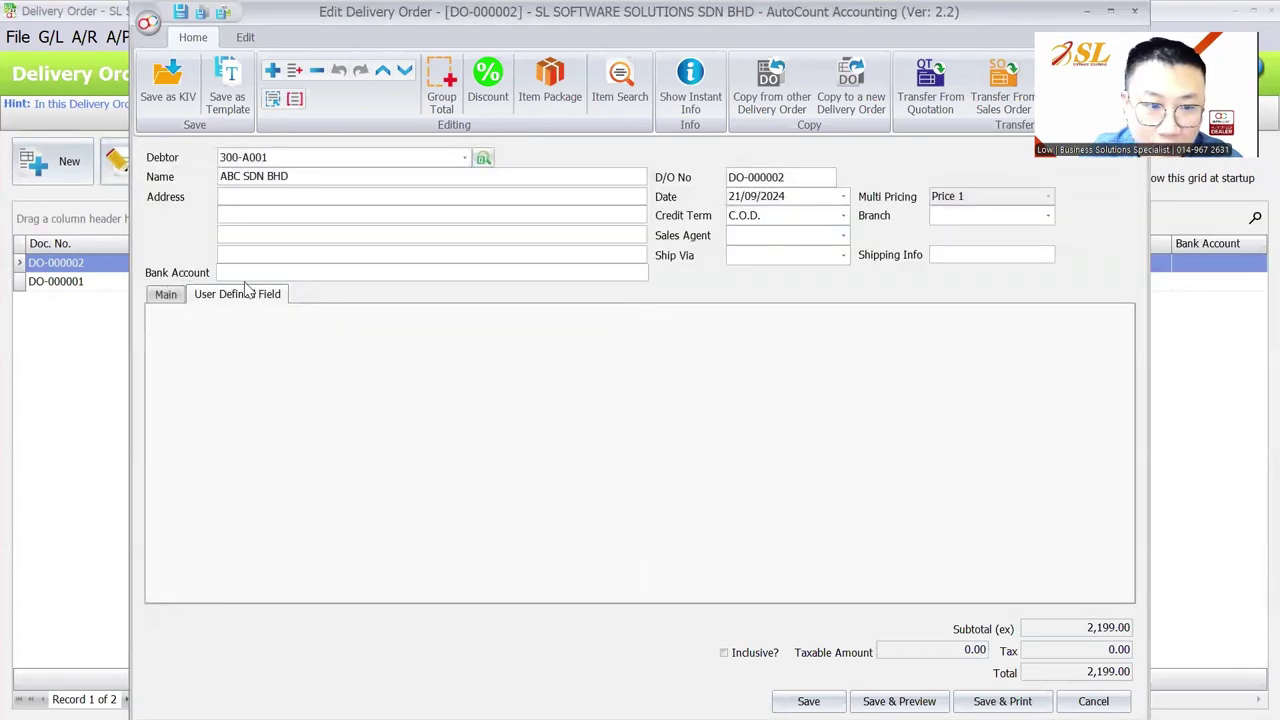
# Hide the now-empty User Defined Field tab through layout customization
pyautogui.click(166, 294)
pyautogui.click(205, 295)
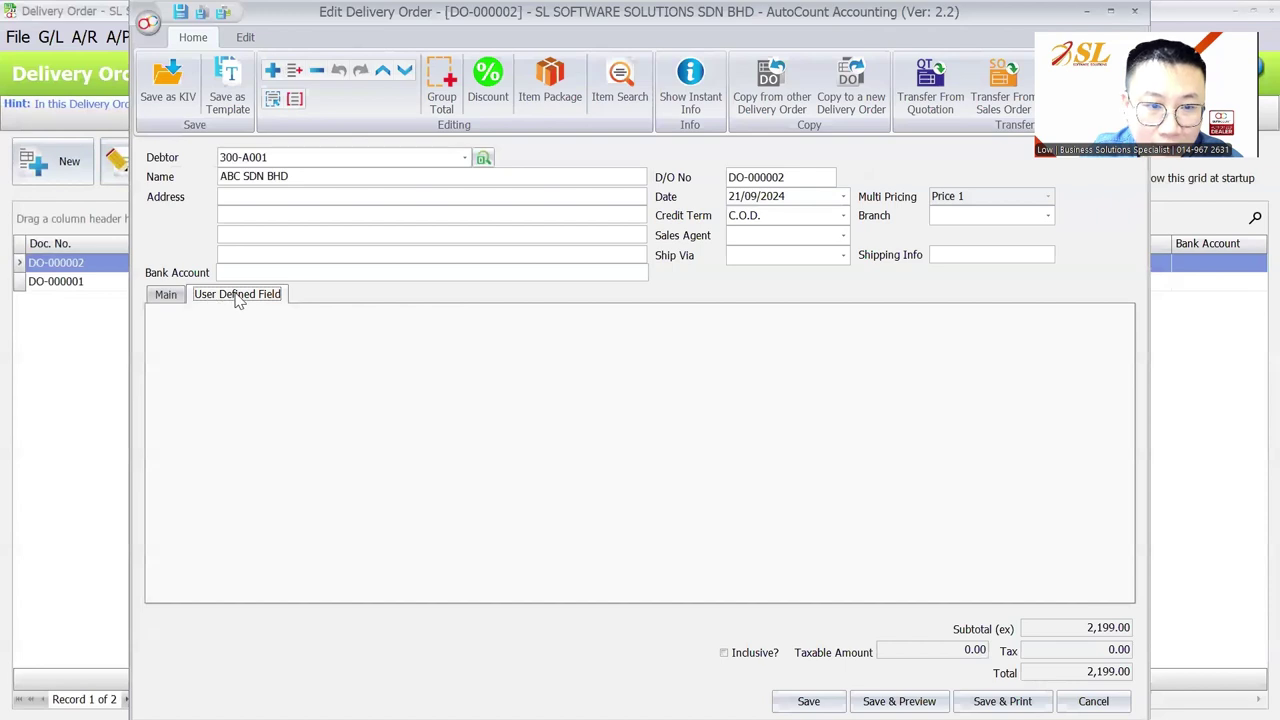
pyautogui.rightClick(249, 305)
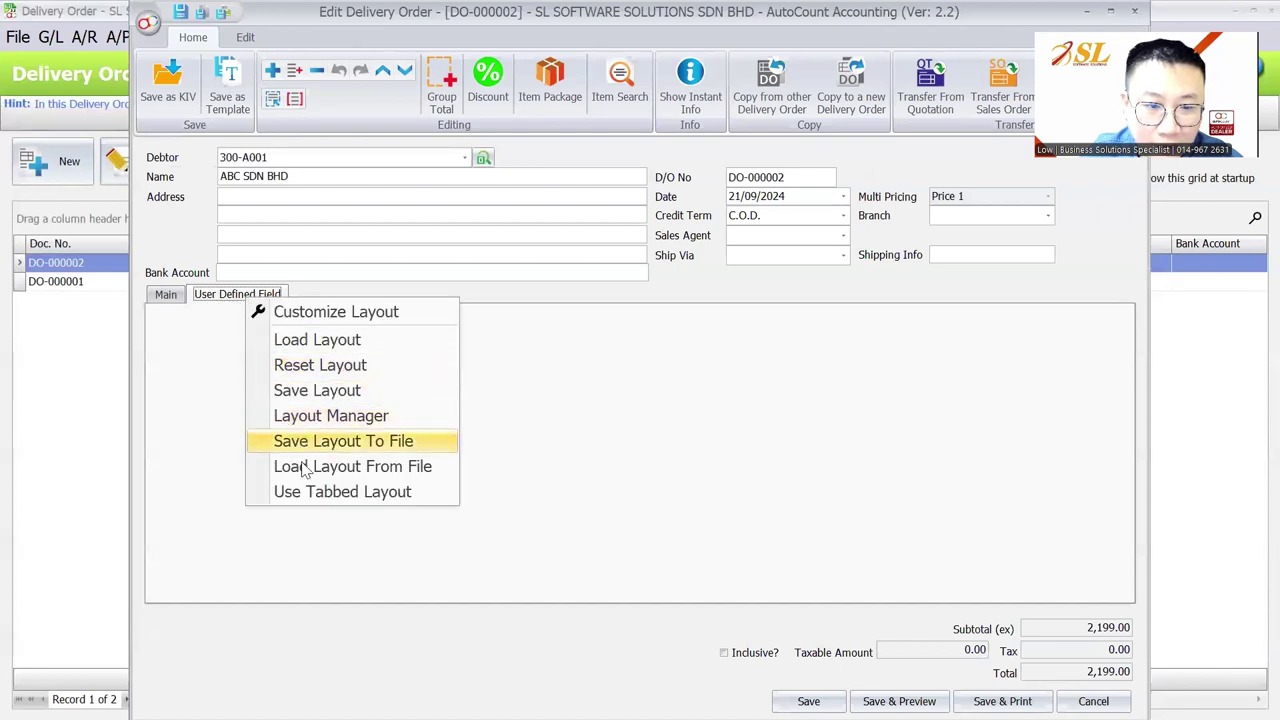
pyautogui.click(316, 322)
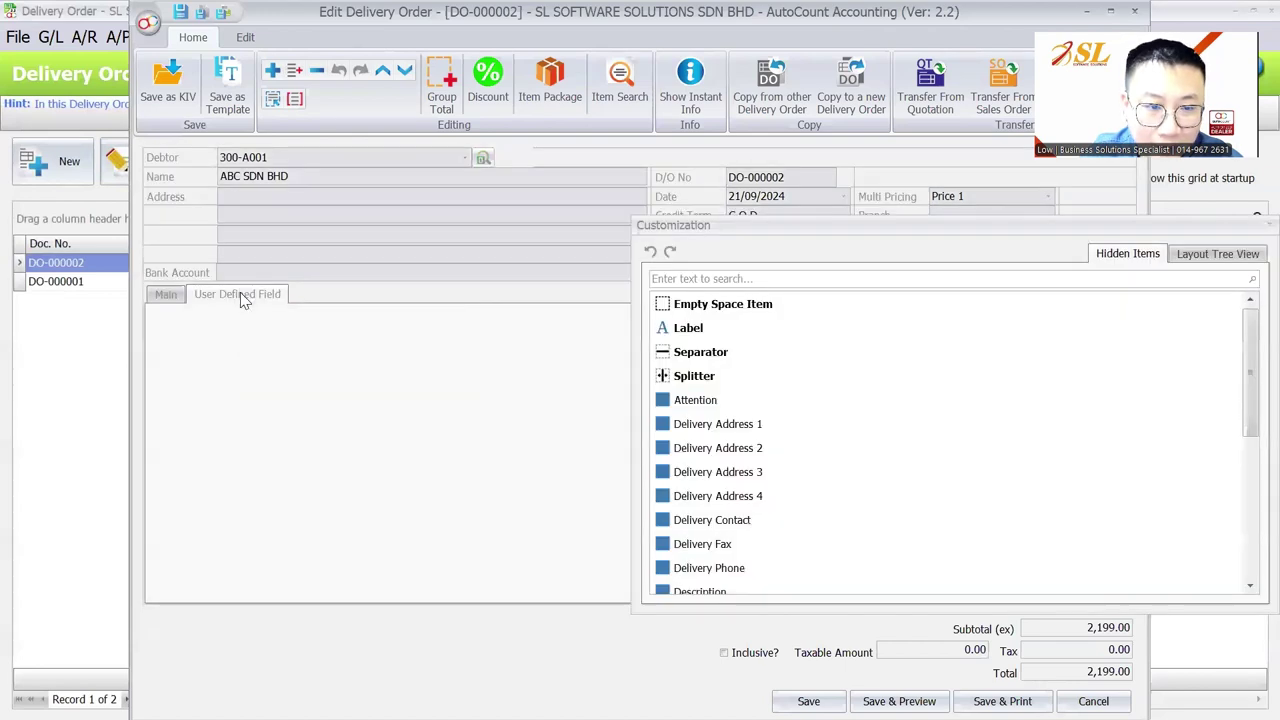
pyautogui.rightClick(240, 292)
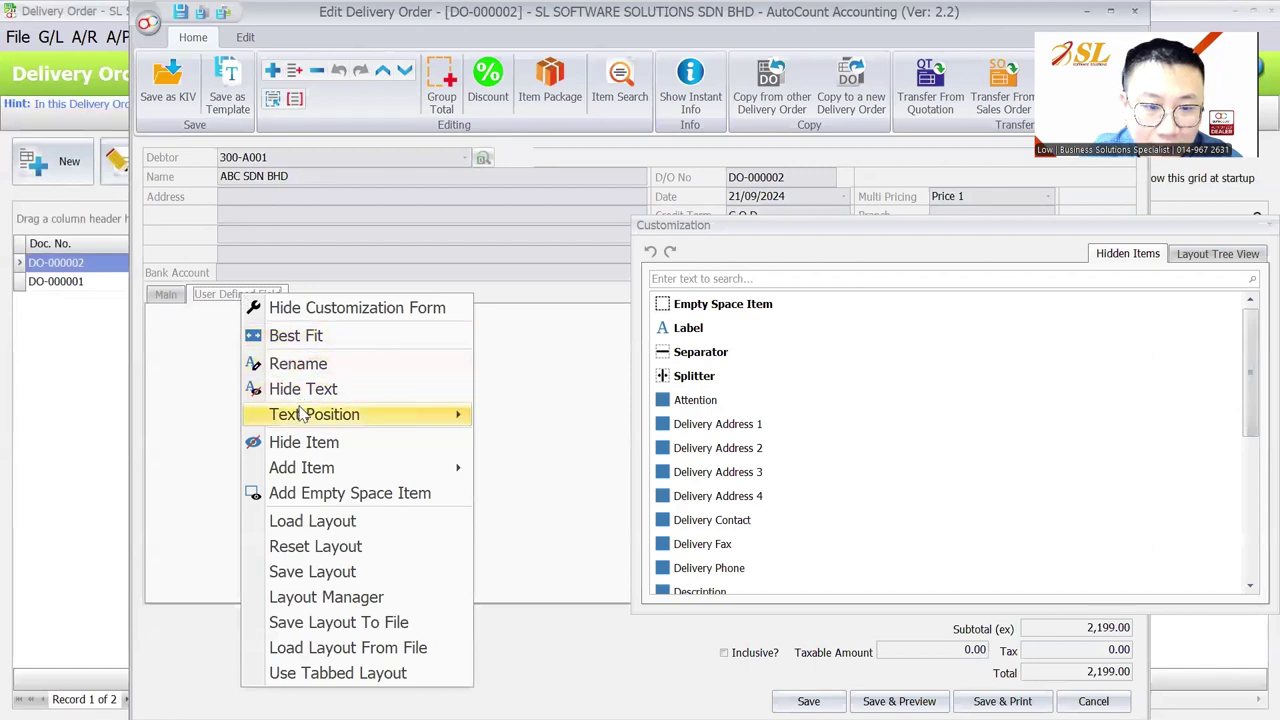
pyautogui.click(303, 443)
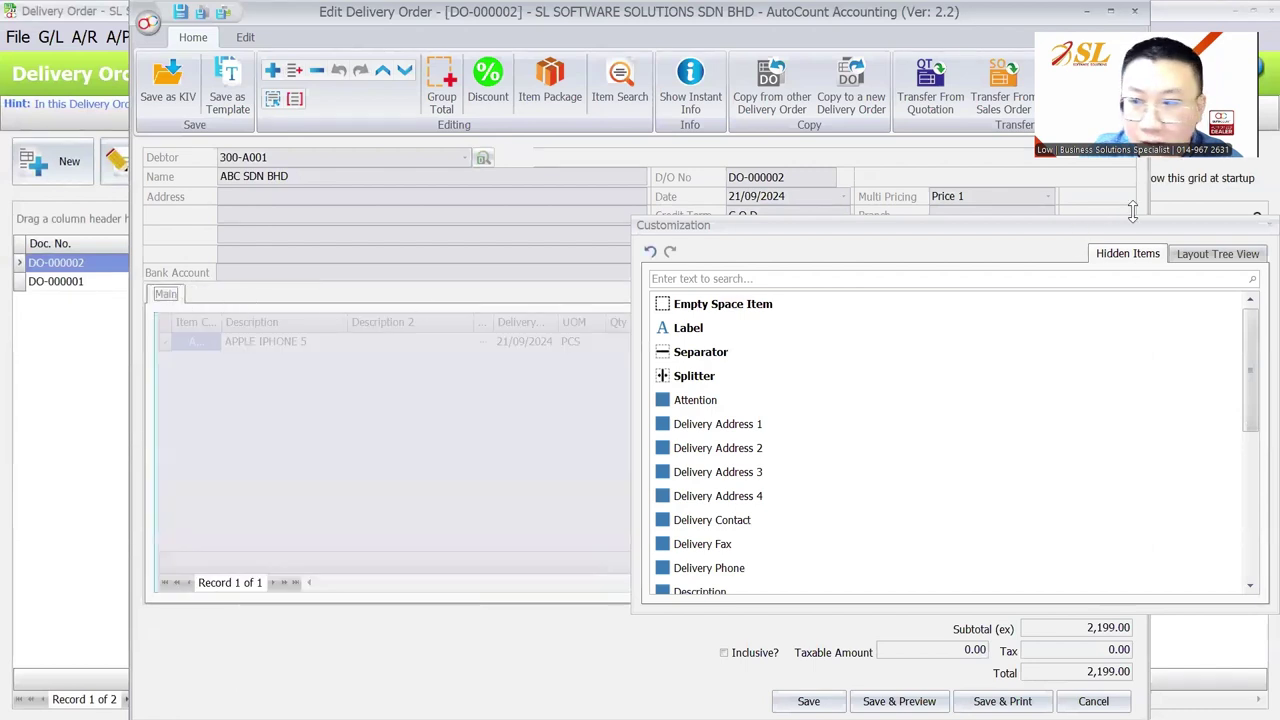
pyautogui.click(1264, 225)
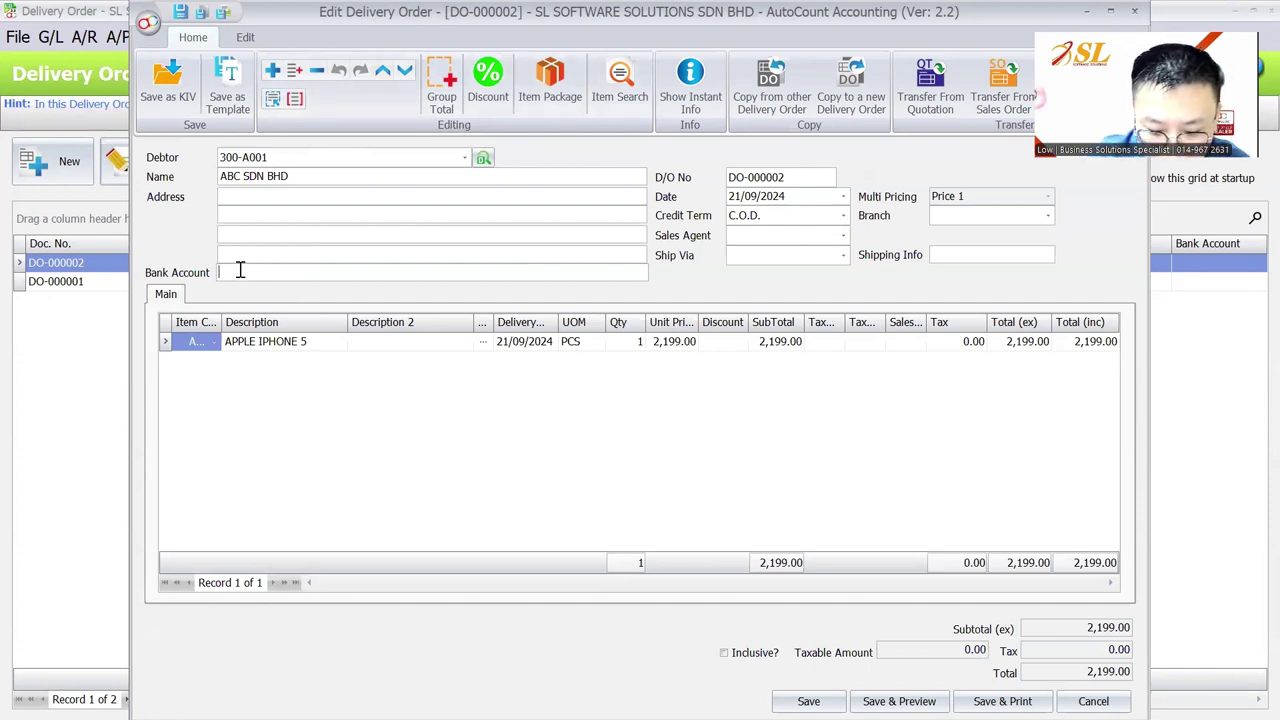
# Enter a bank account number in DO-000002's Bank Account field and save it
pyautogui.write('b')
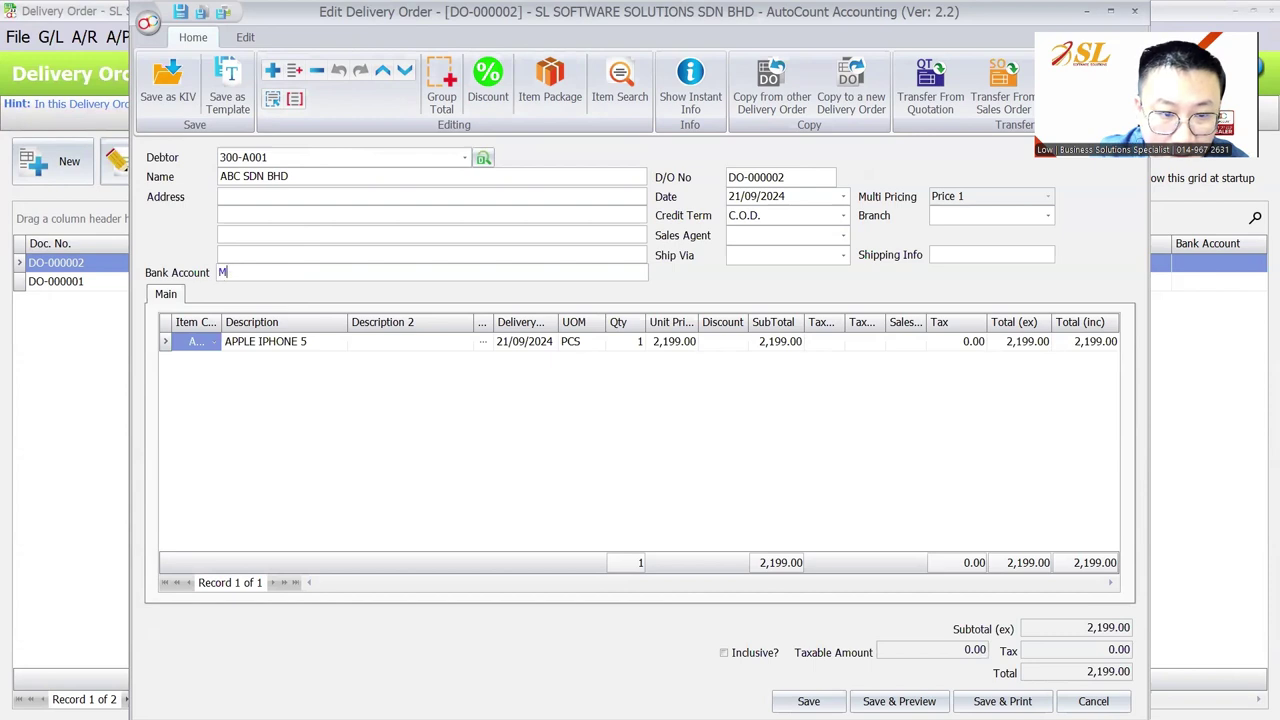
pyautogui.write('b12345')
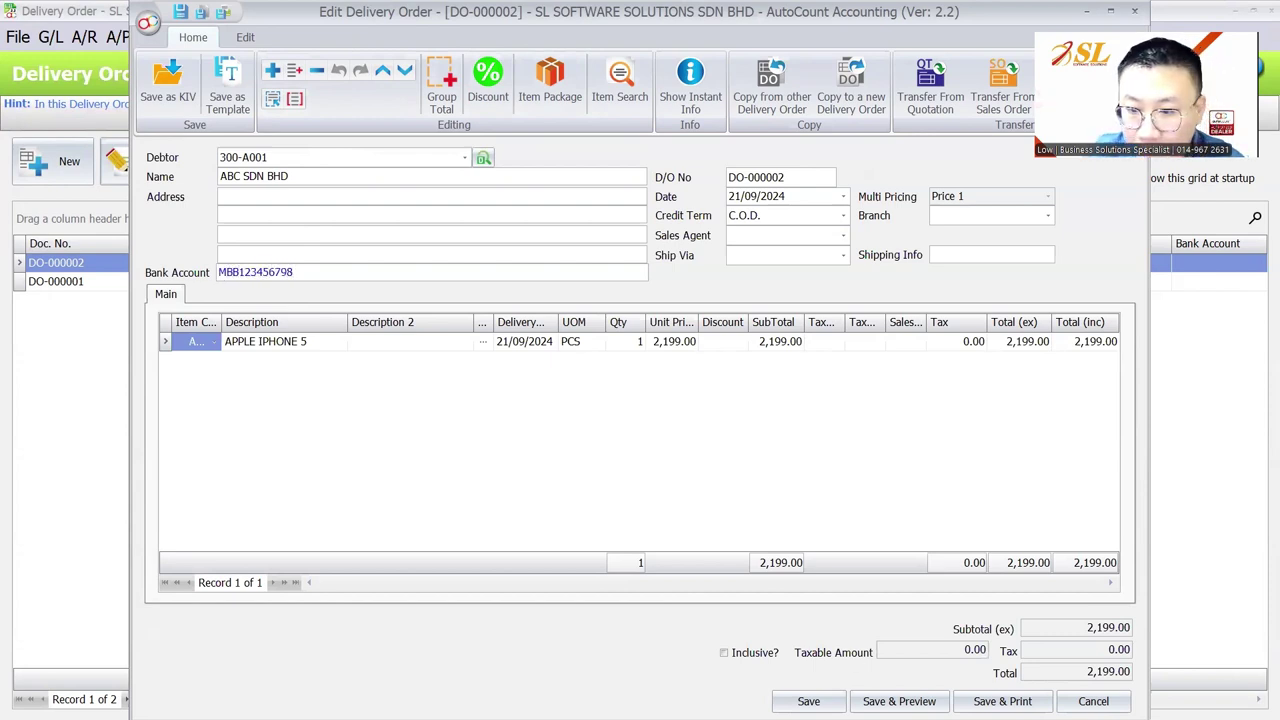
pyautogui.click(808, 701)
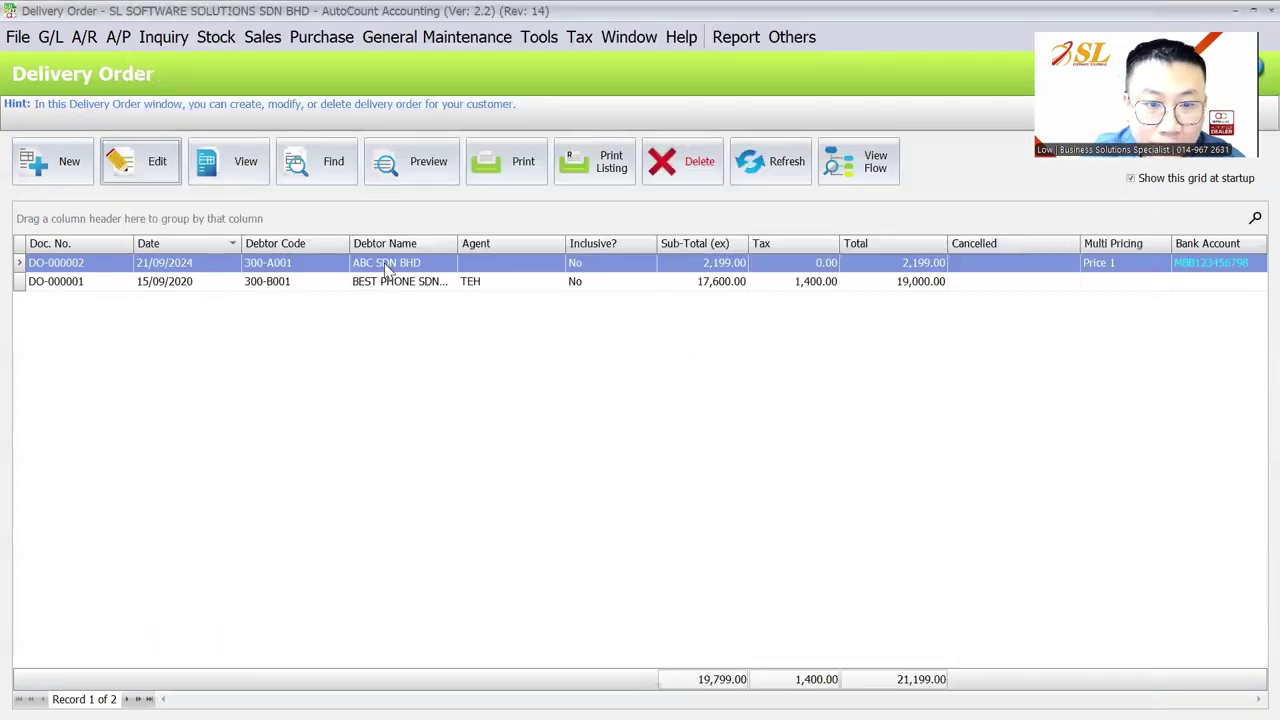
# Transfer DO-000002 into a new ABC SDN BHD invoice with its bank account and save it
pyautogui.rightClick(385, 262)
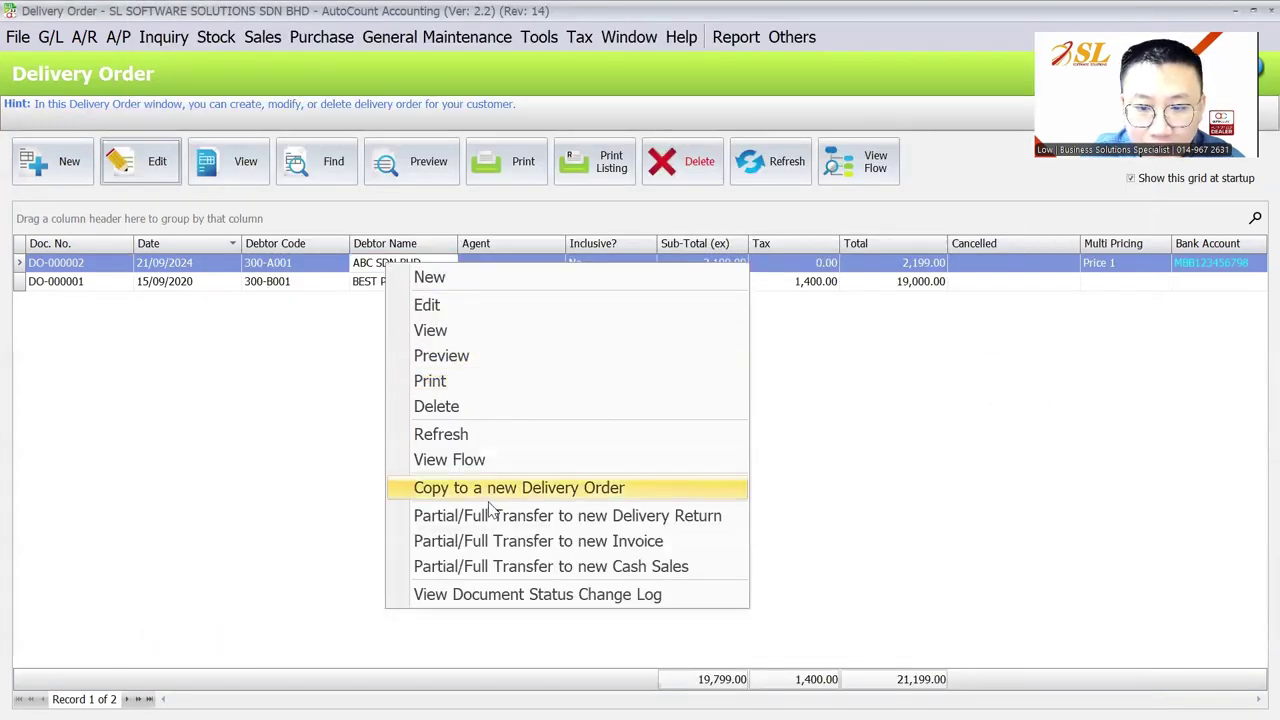
pyautogui.click(499, 549)
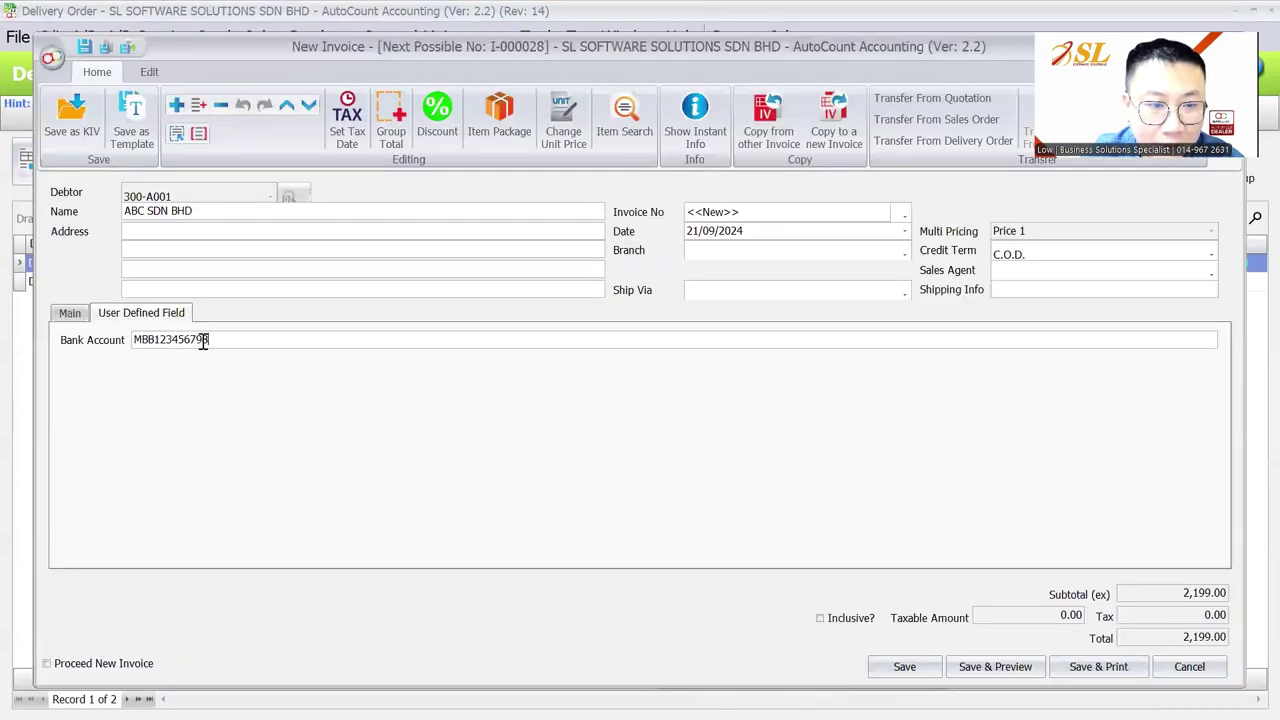
pyautogui.moveTo(204, 341); pyautogui.dragTo(121, 346)
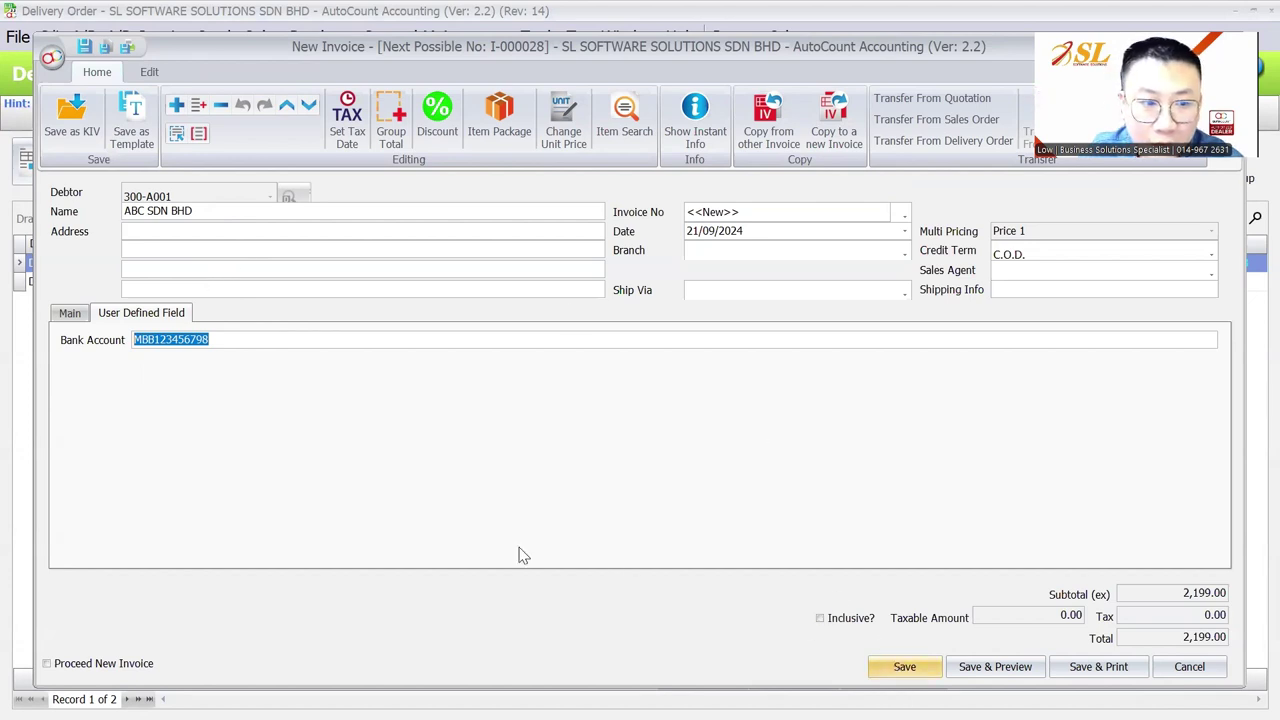
pyautogui.click(905, 666)
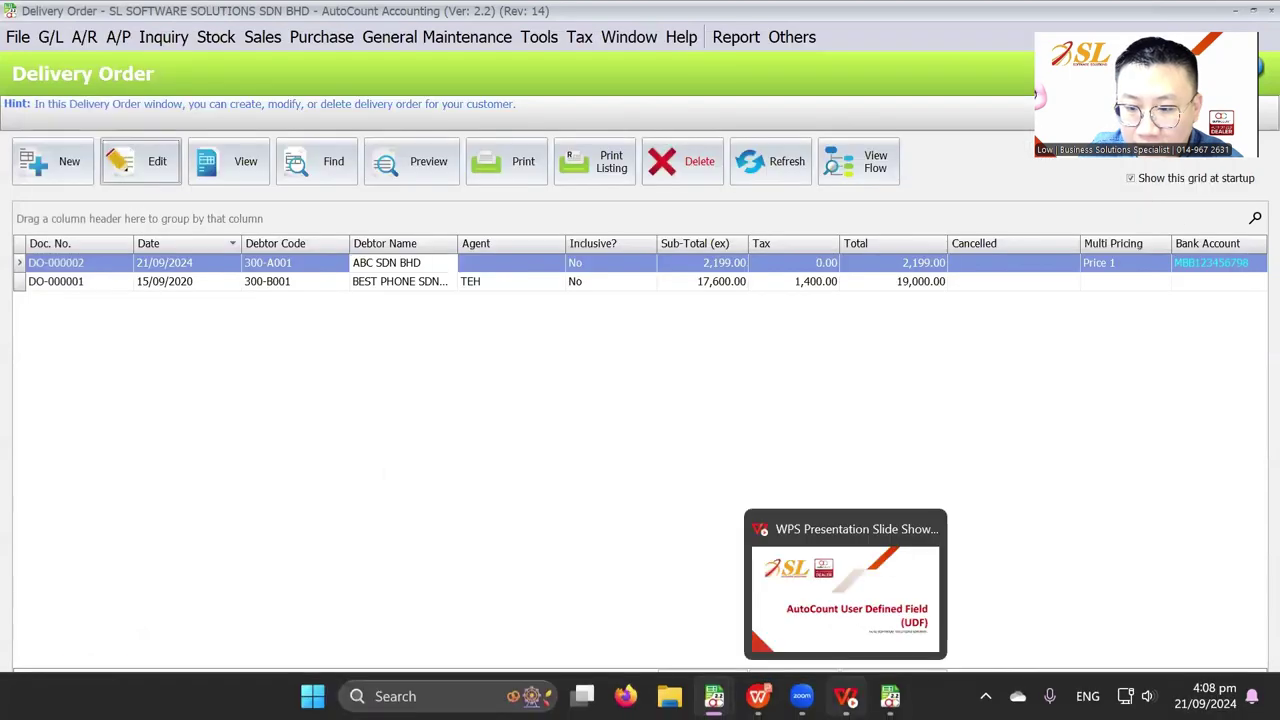
# Check the Delivery Order BankAcc field's type, keep it as Text, and return to the main window
pyautogui.moveTo(890, 696)
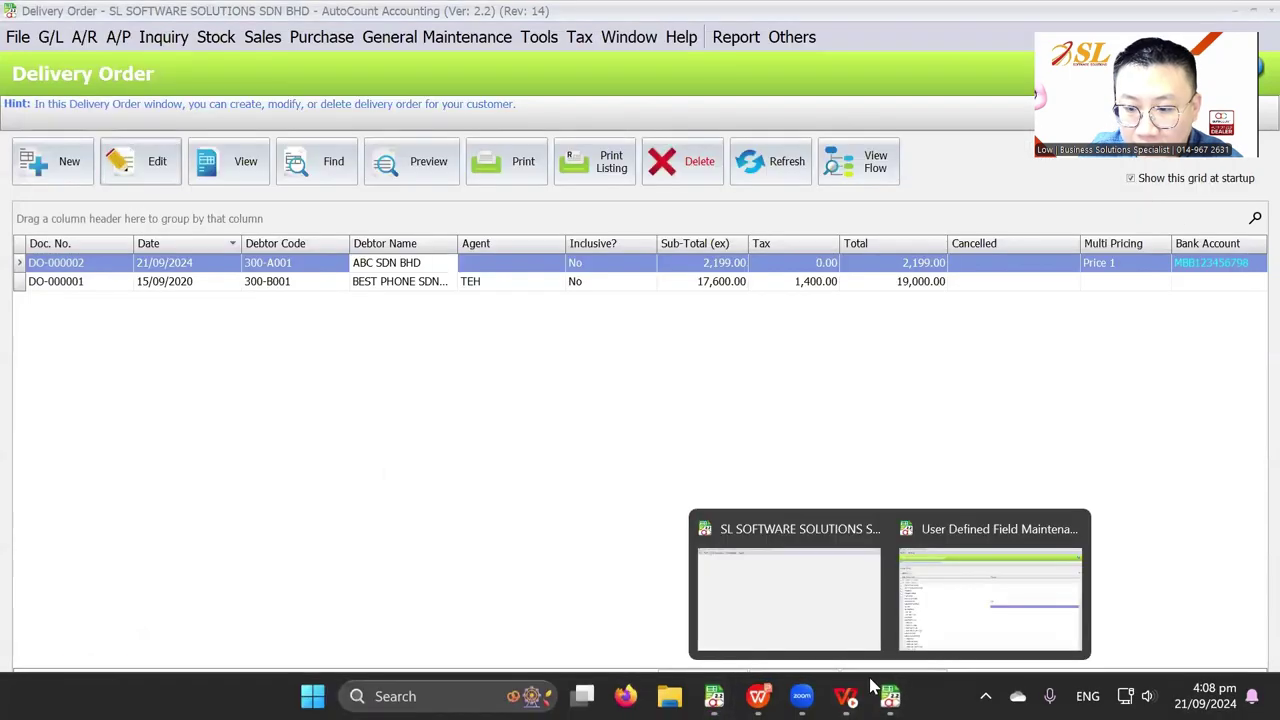
pyautogui.click(971, 603)
pyautogui.click(124, 372)
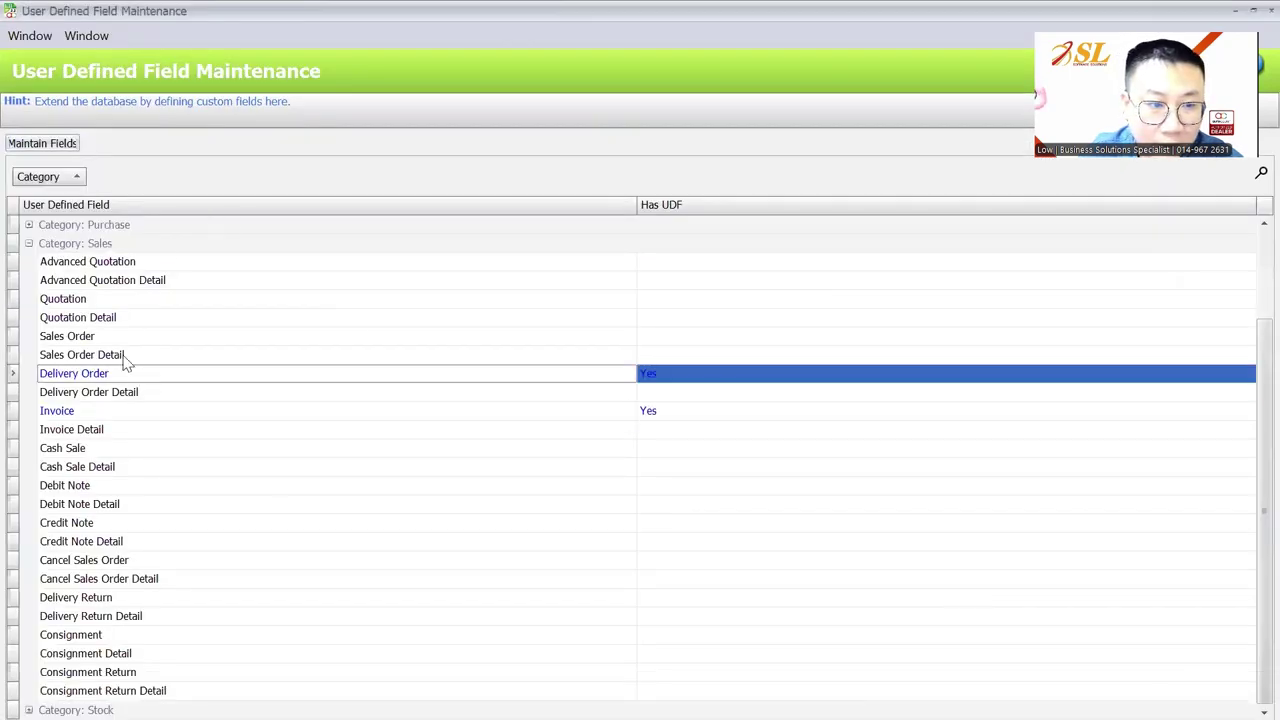
pyautogui.click(42, 143)
pyautogui.click(330, 180)
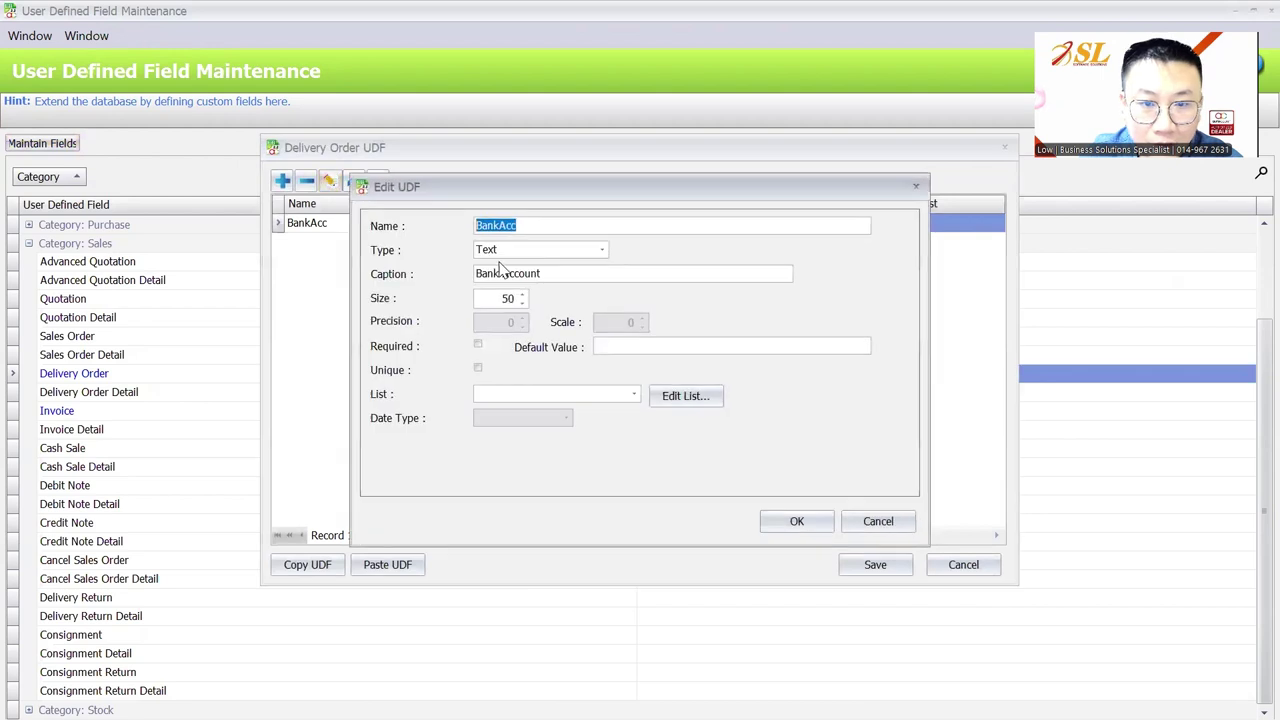
pyautogui.click(519, 252)
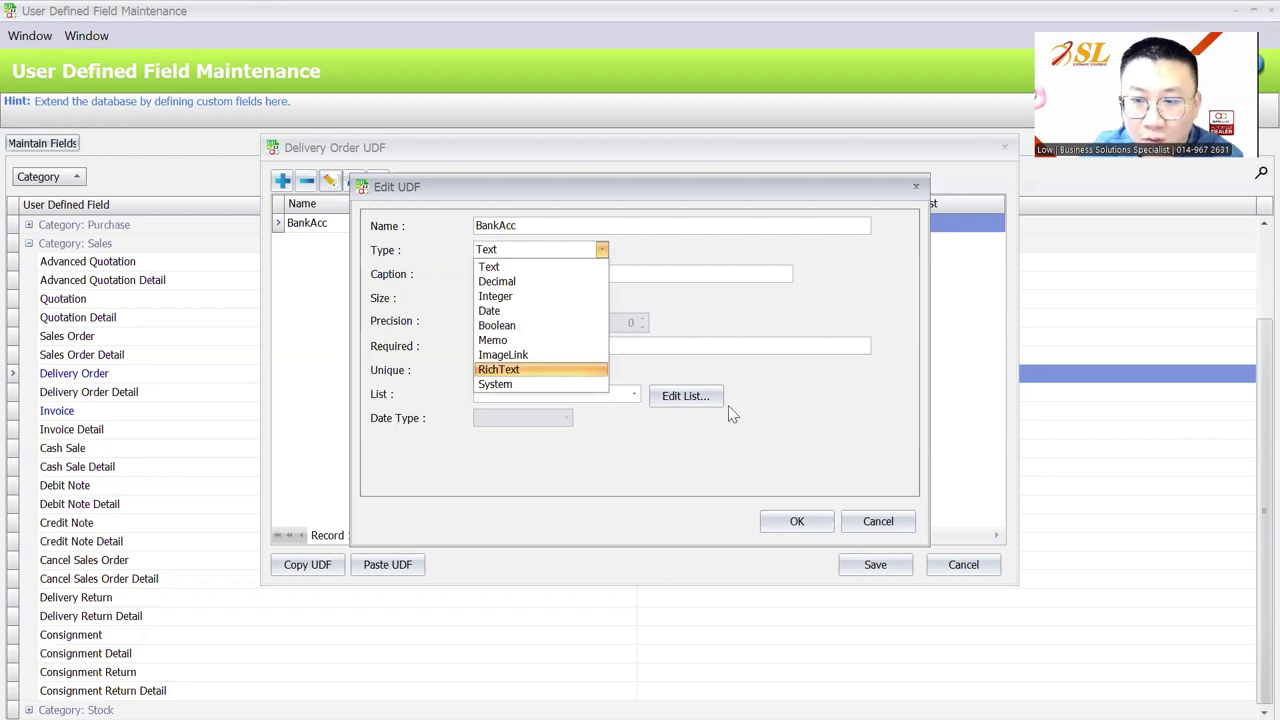
pyautogui.click(668, 484)
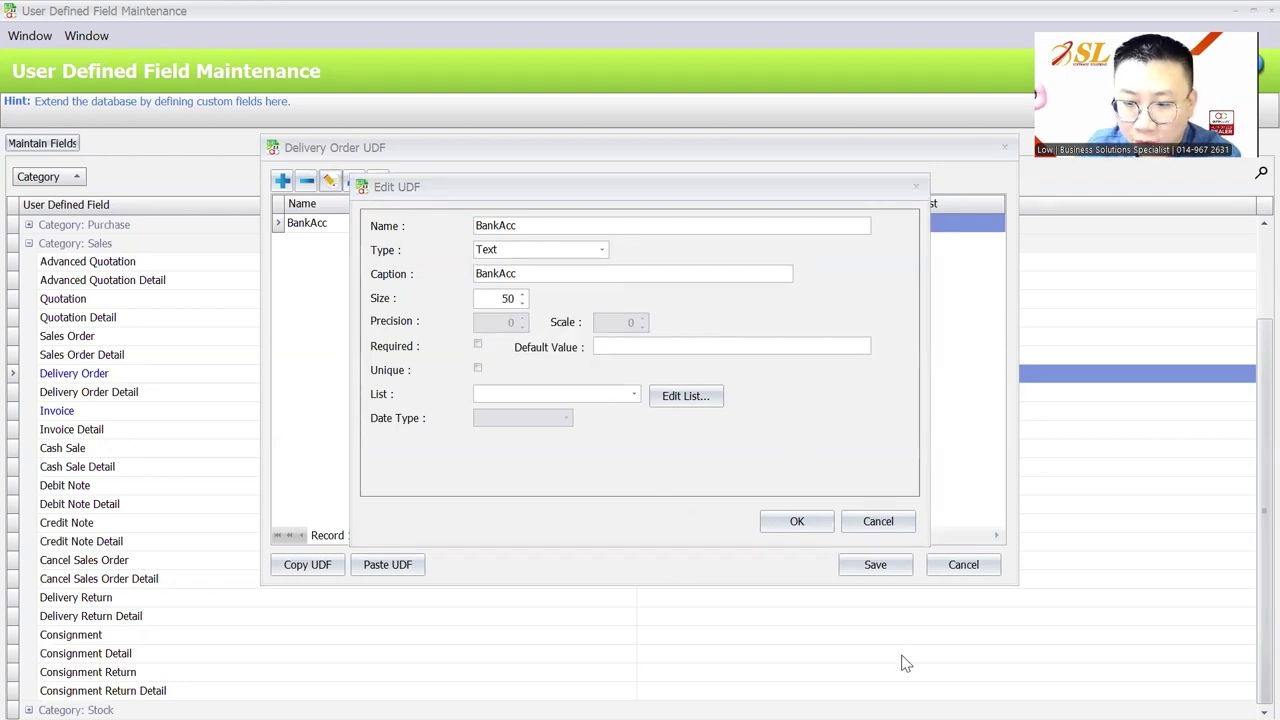
pyautogui.moveTo(711, 696)
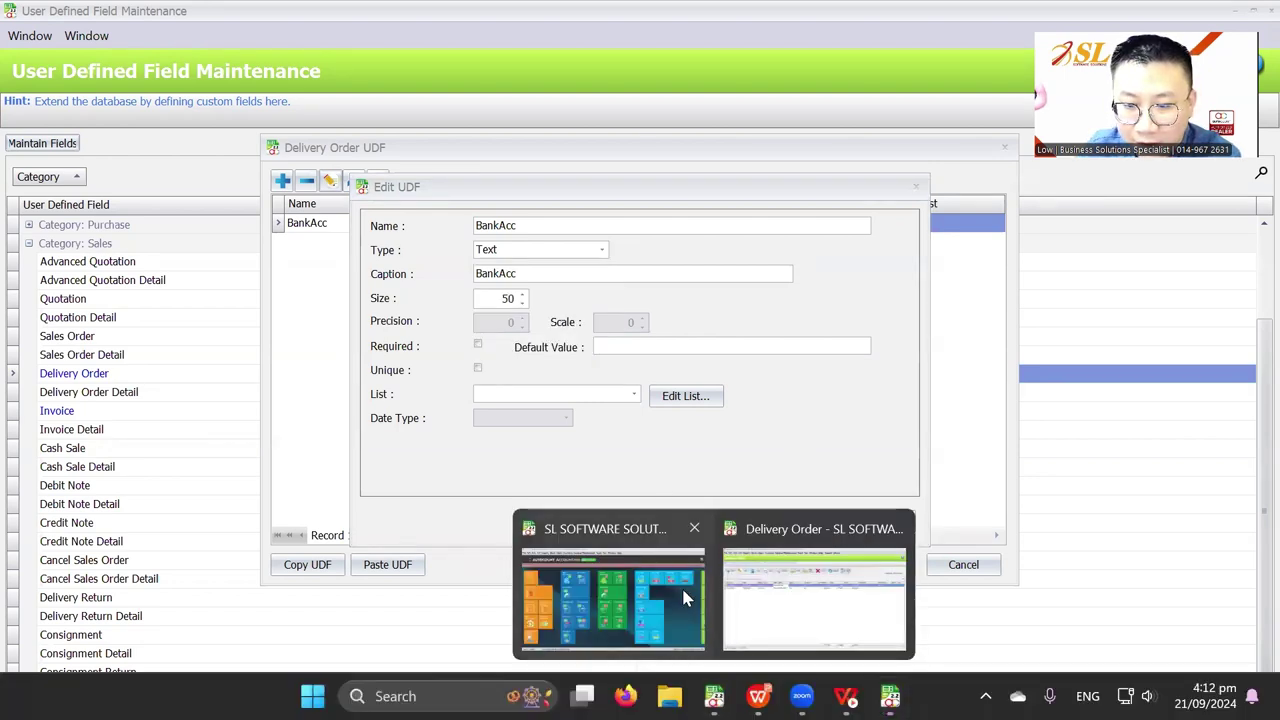
pyautogui.click(681, 585)
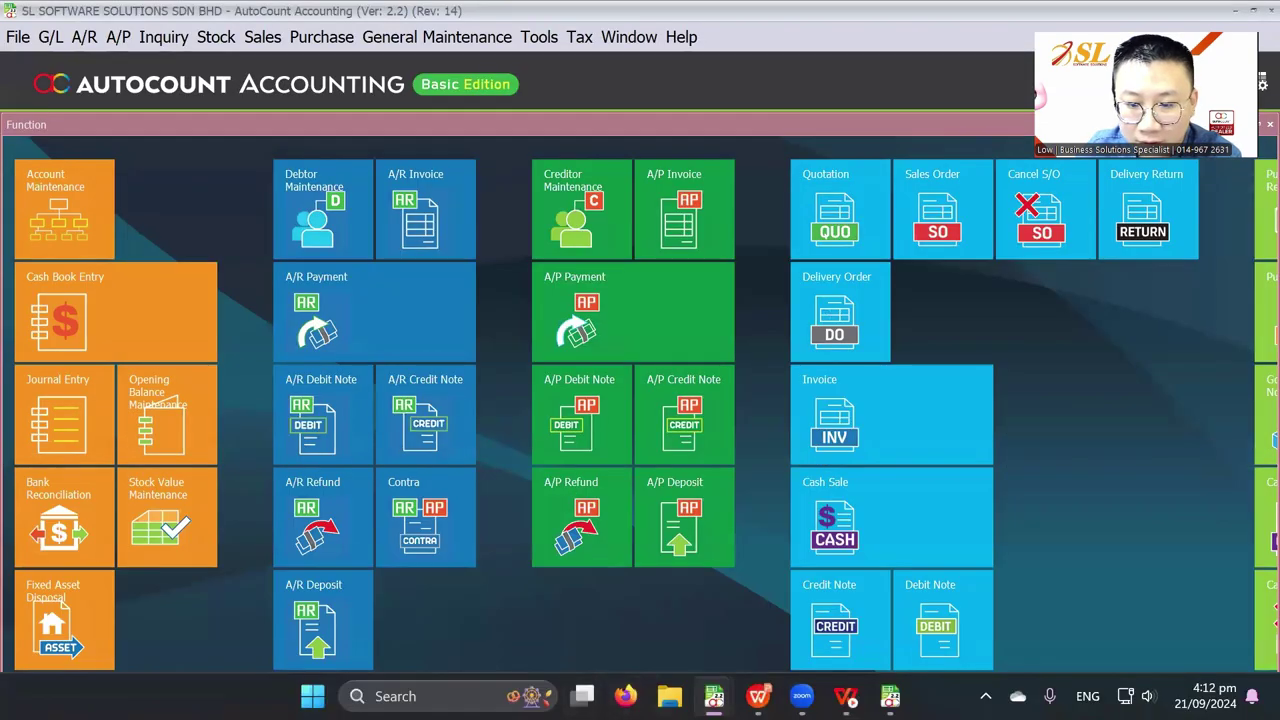
# Start another AutoCount session and log into DEVELOPER PLUGIN with the account password
pyautogui.rightClick(694, 682)
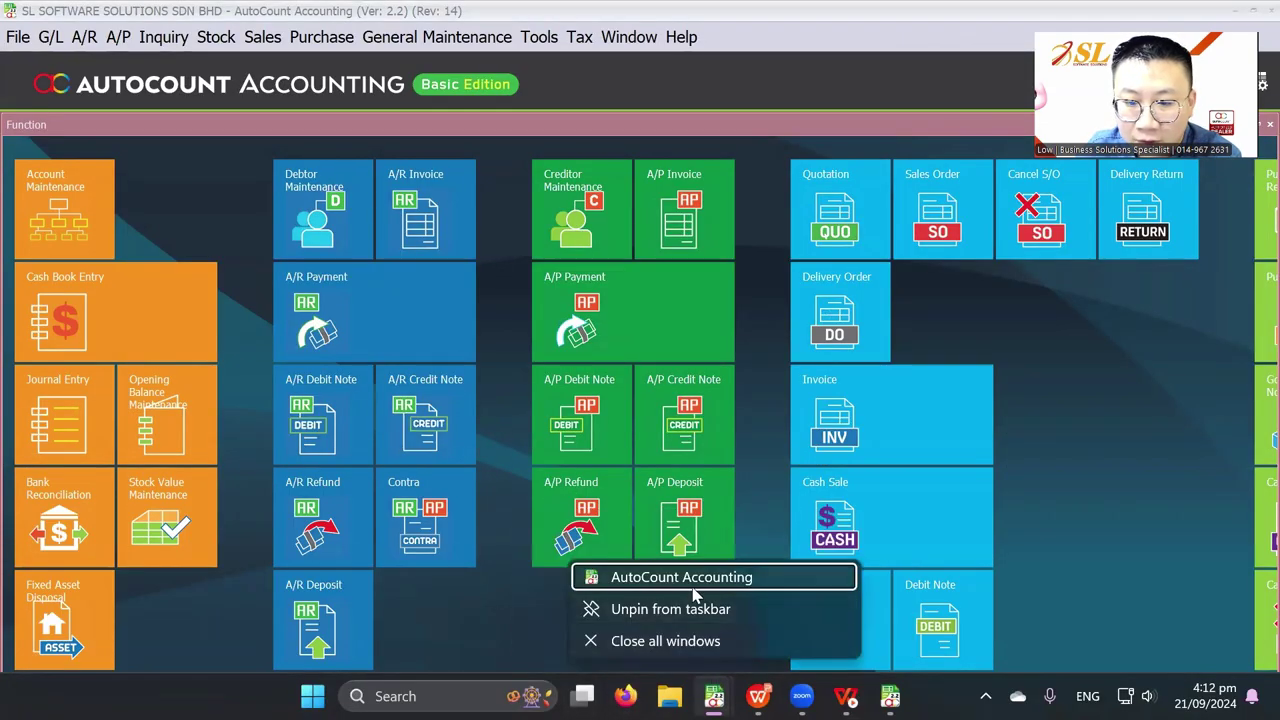
pyautogui.click(686, 577)
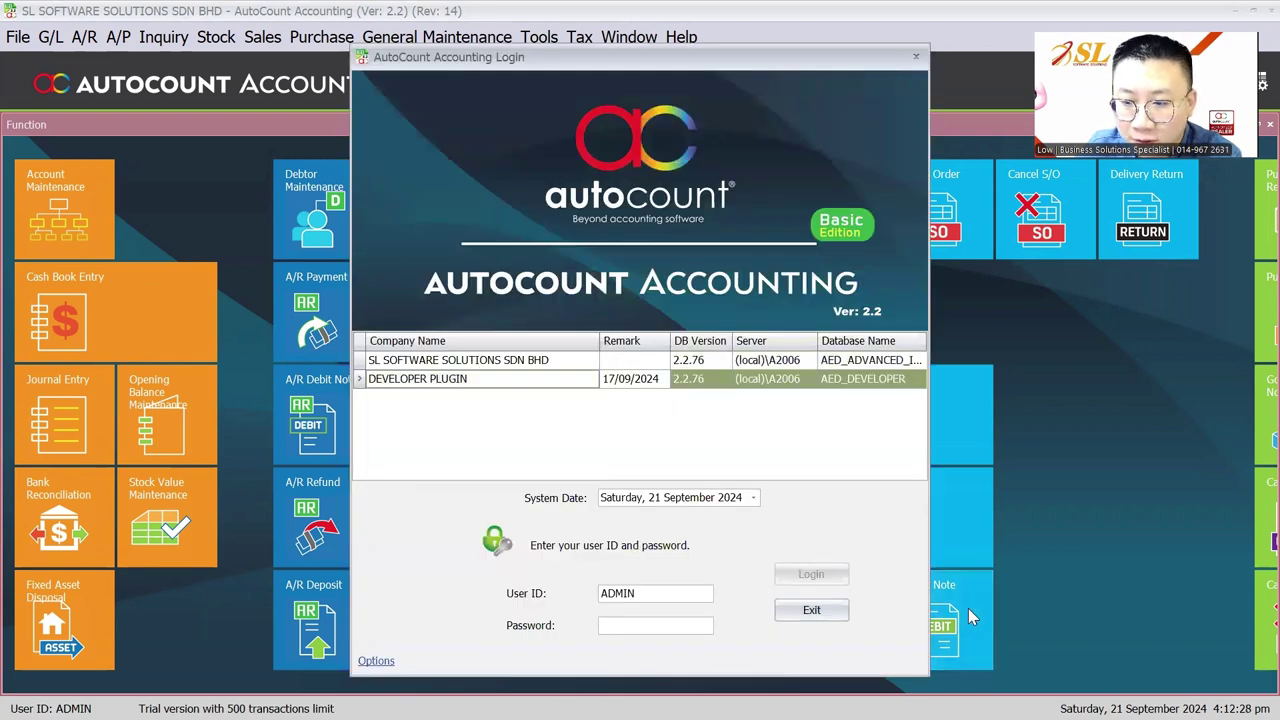
pyautogui.click(676, 623)
pyautogui.write('******')
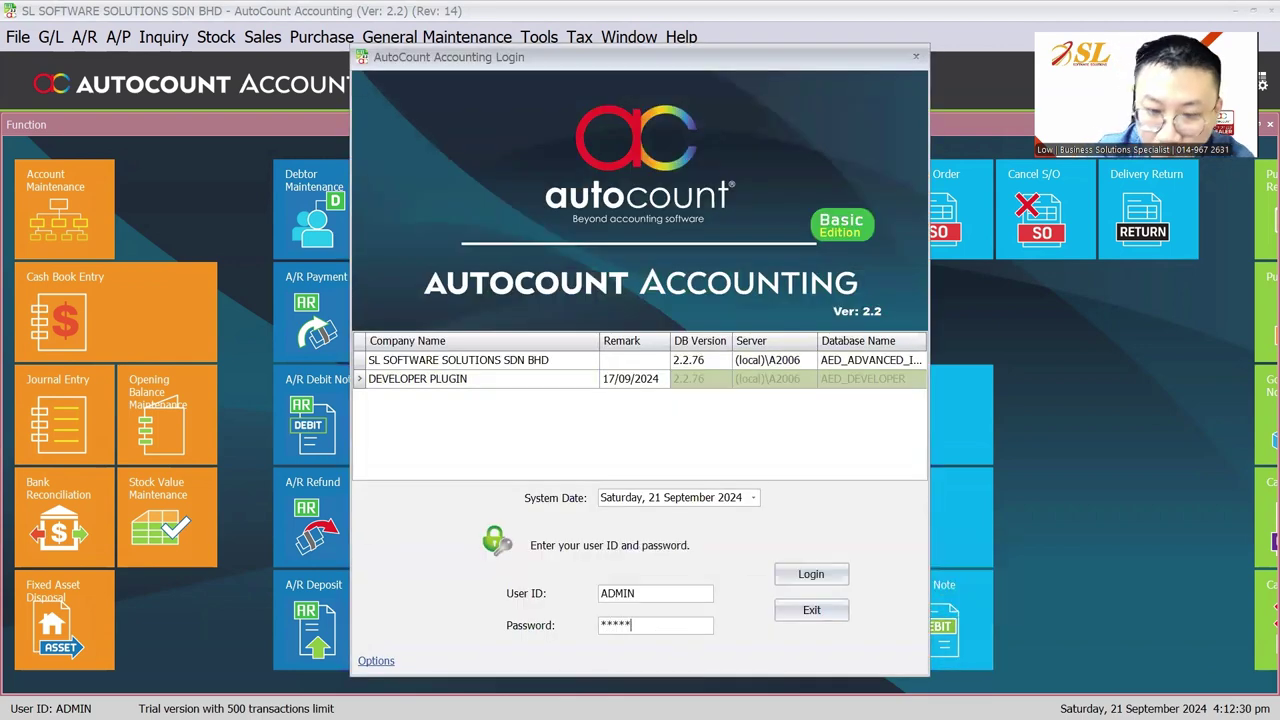
pyautogui.press('Return')
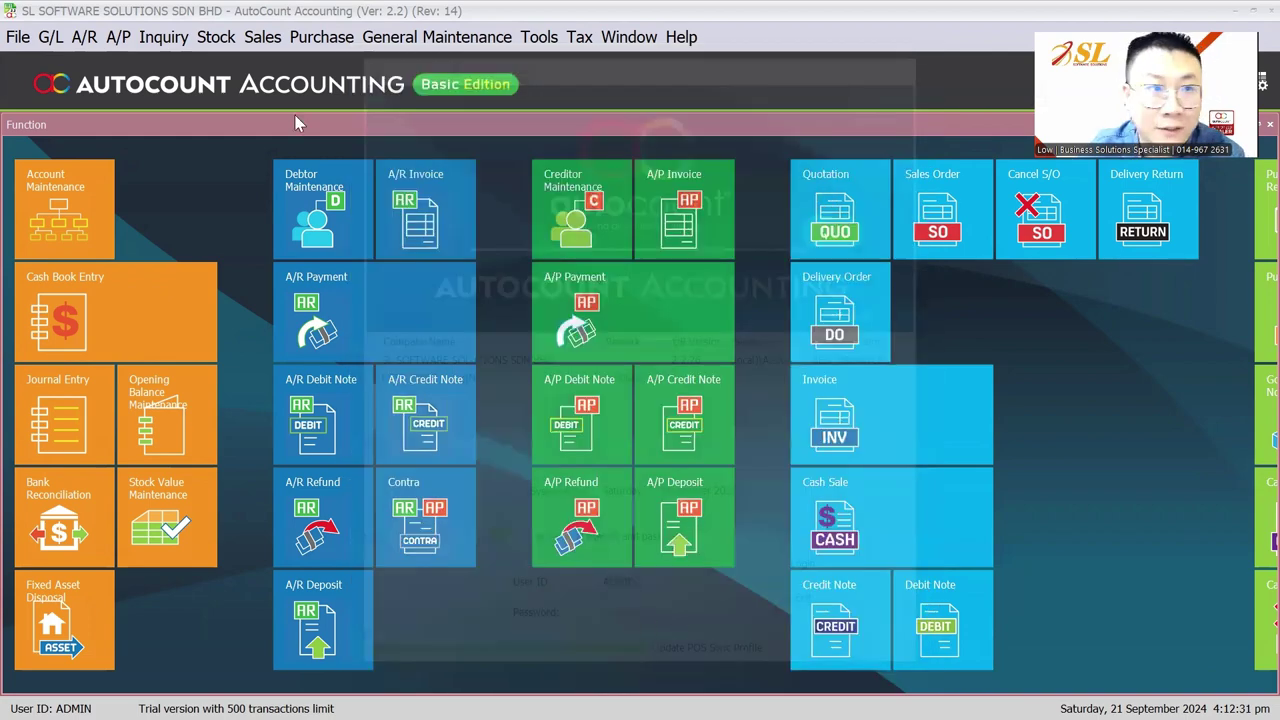
# Open A/R Debtor Maintenance and edit the first debtor's account
pyautogui.click(84, 37)
pyautogui.click(95, 62)
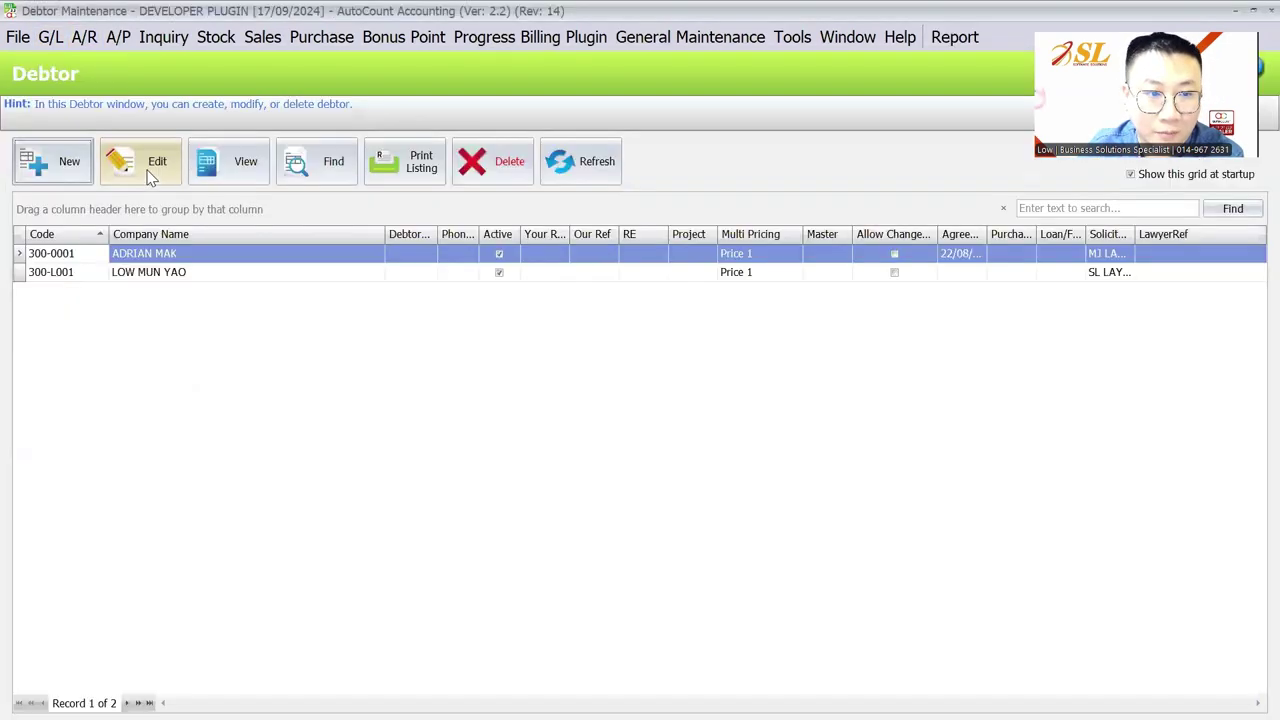
pyautogui.click(150, 170)
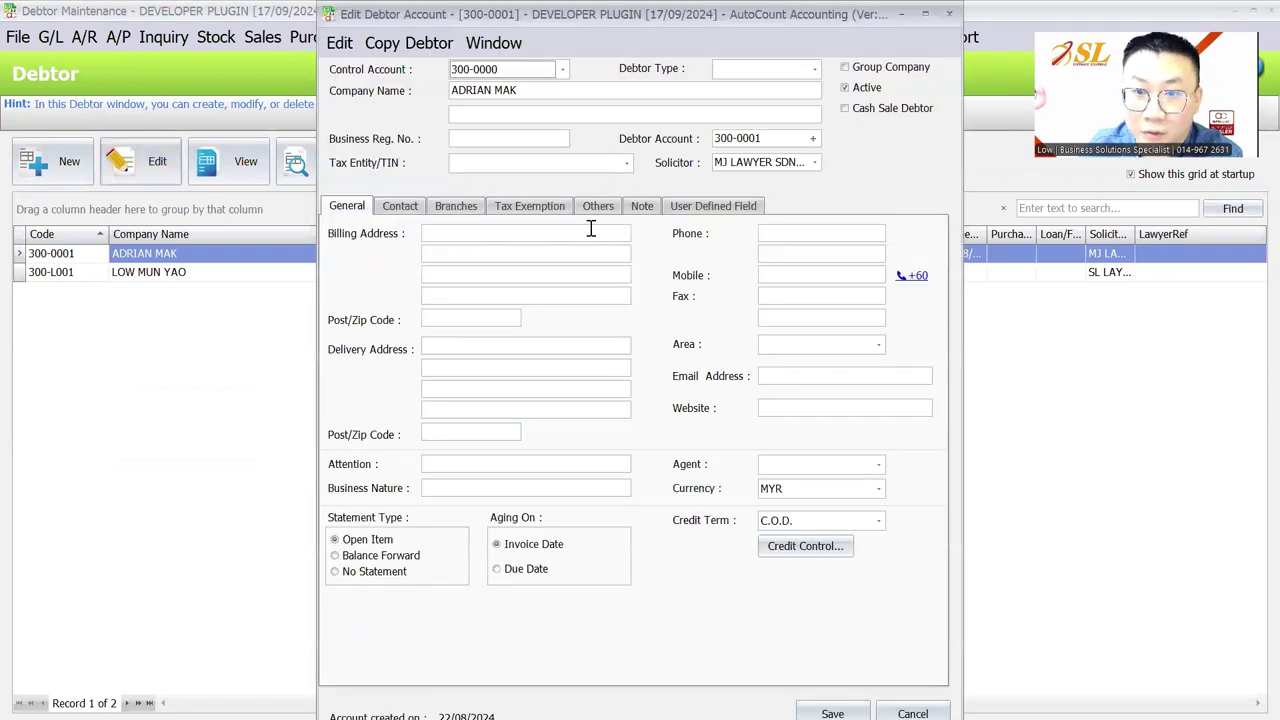
# Show the debtor's user defined fields and place the cursor in the Purchaser box
pyautogui.click(718, 206)
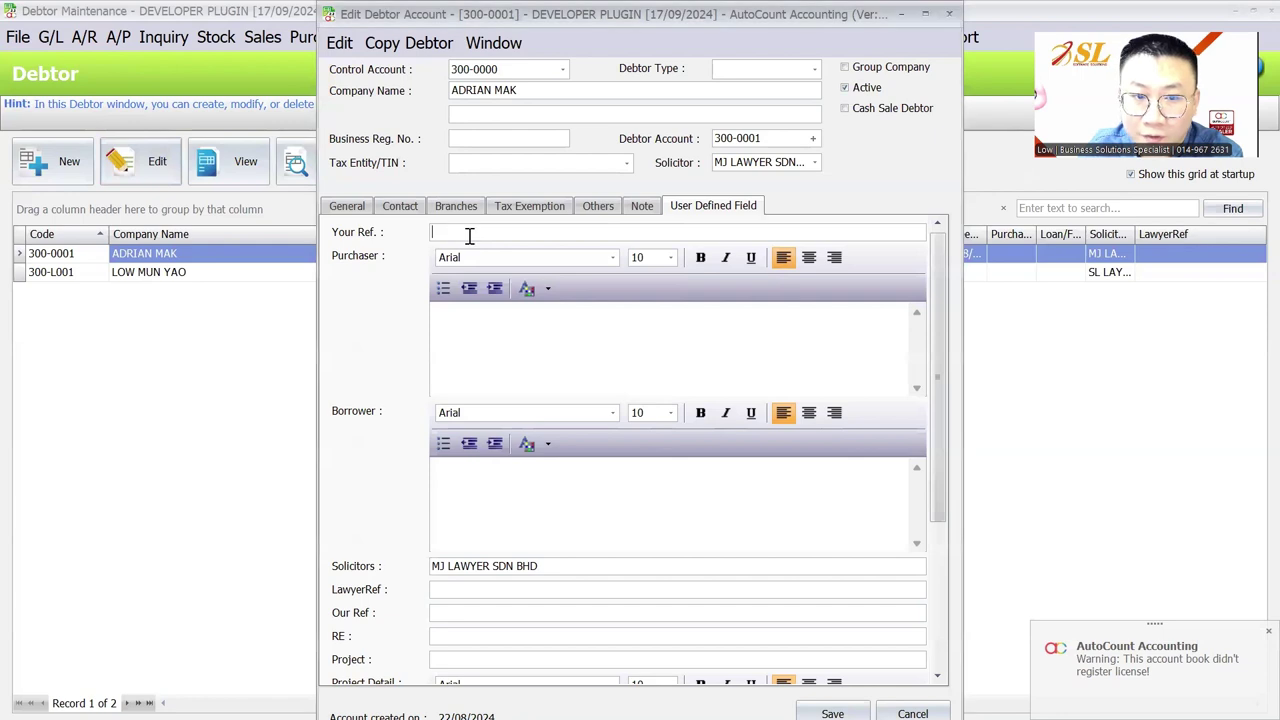
pyautogui.click(466, 312)
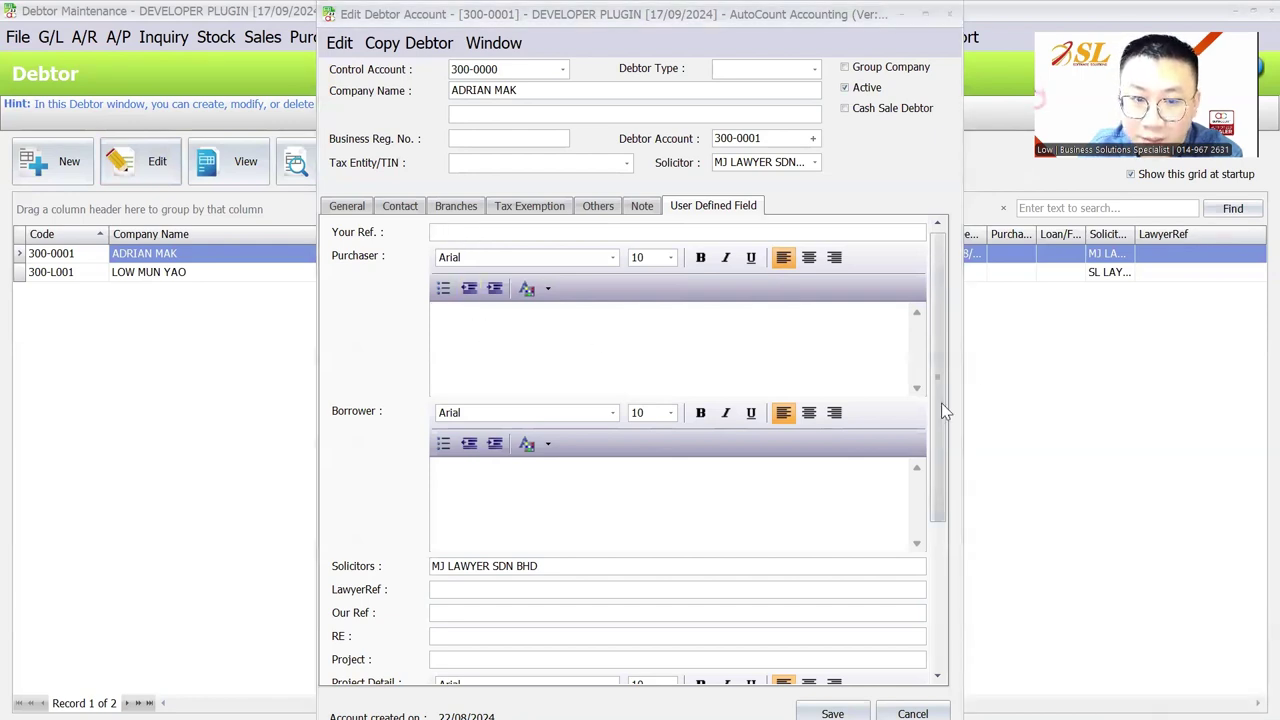
pyautogui.scroll(-3, 412, 425)
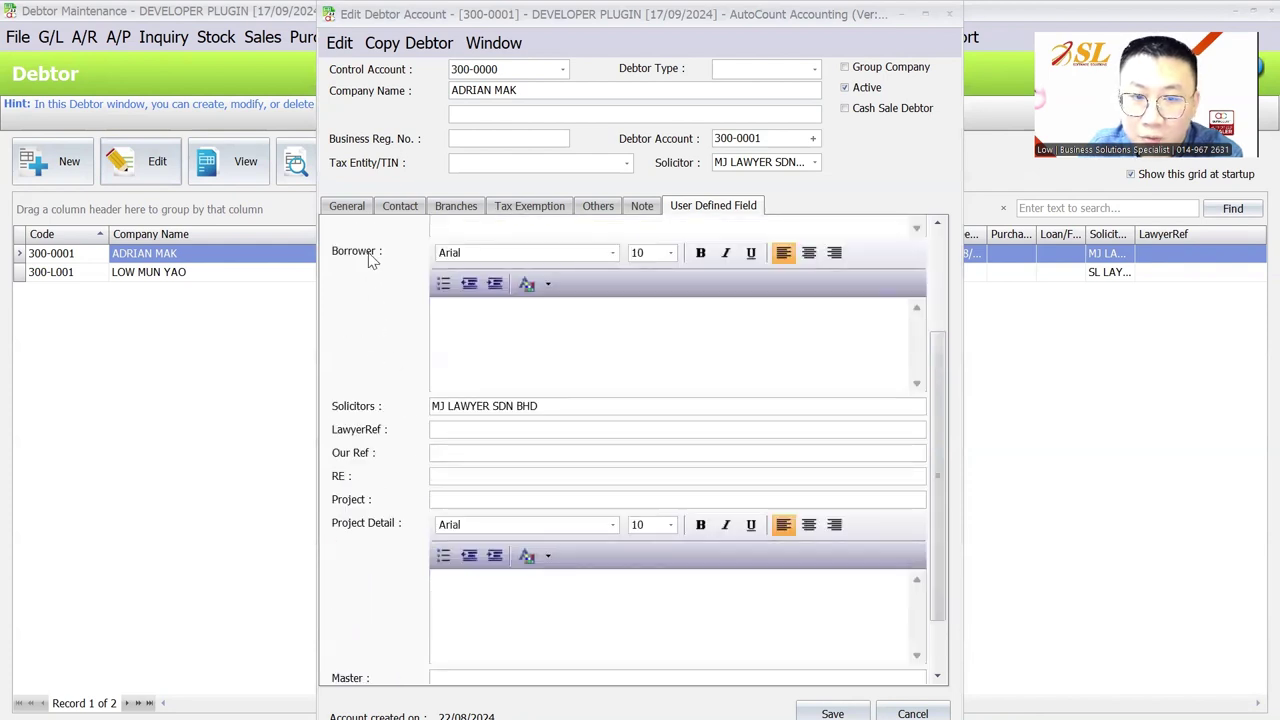
pyautogui.scroll(3, 375, 262)
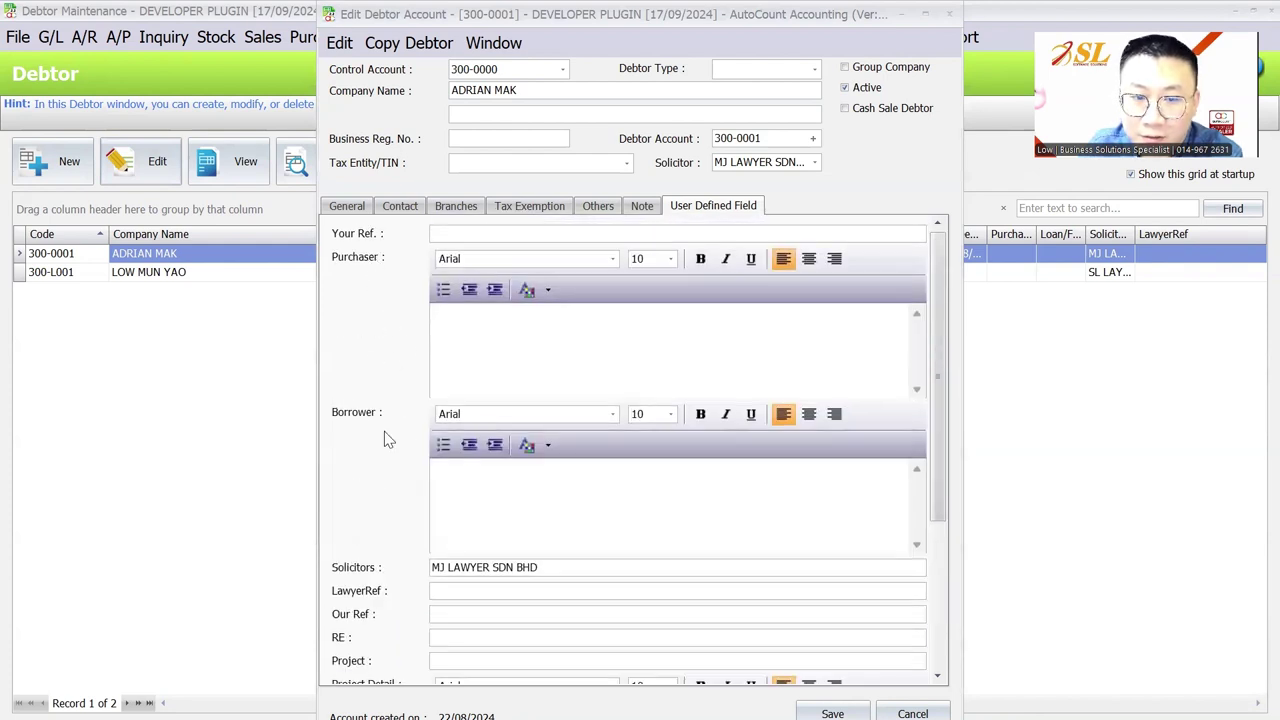
pyautogui.scroll(-2, 380, 340)
pyautogui.scroll(2, 377, 343)
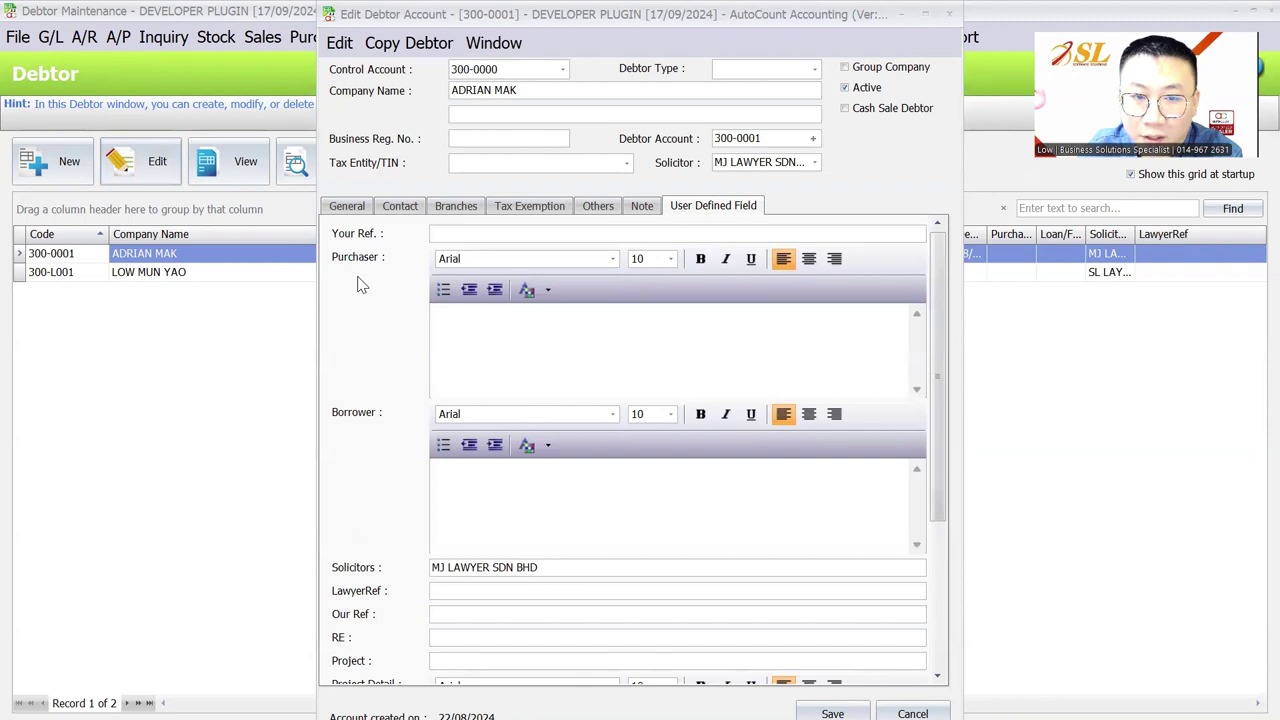
pyautogui.scroll(-2, 370, 284)
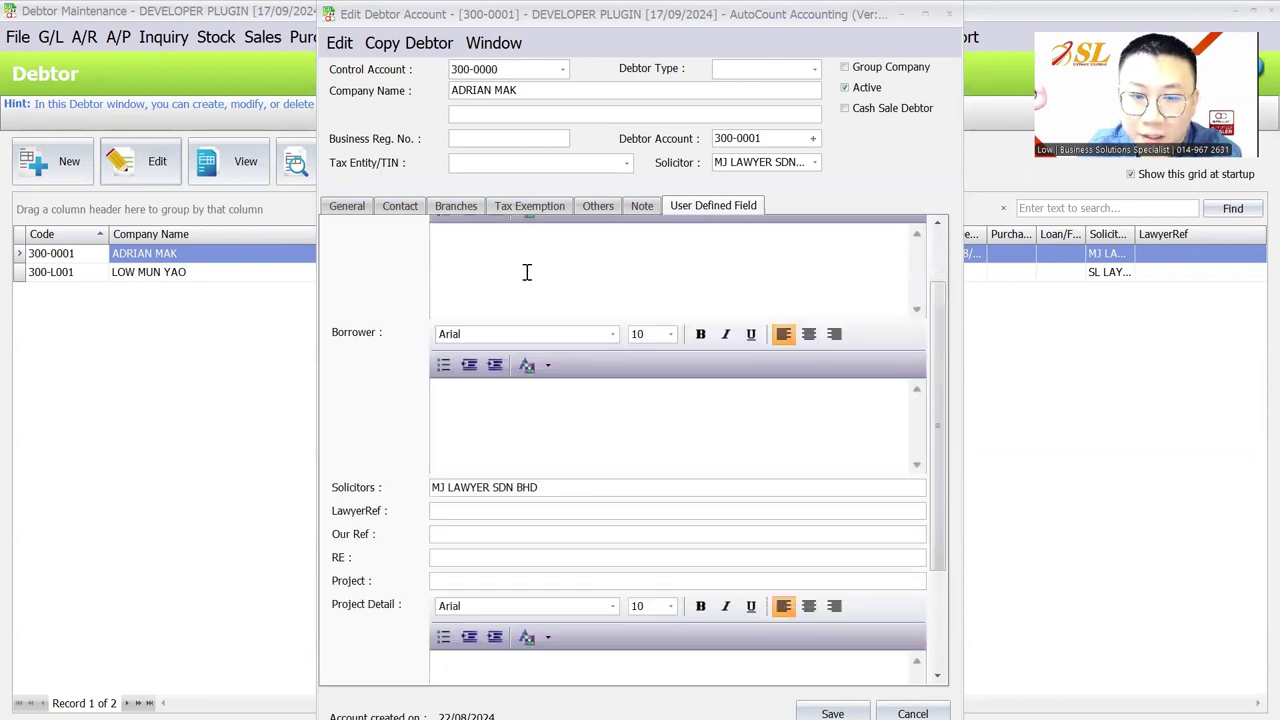
# Step through the Solicitors, Project and LawyerRef fields, then close the debtor edit window
pyautogui.click(621, 489)
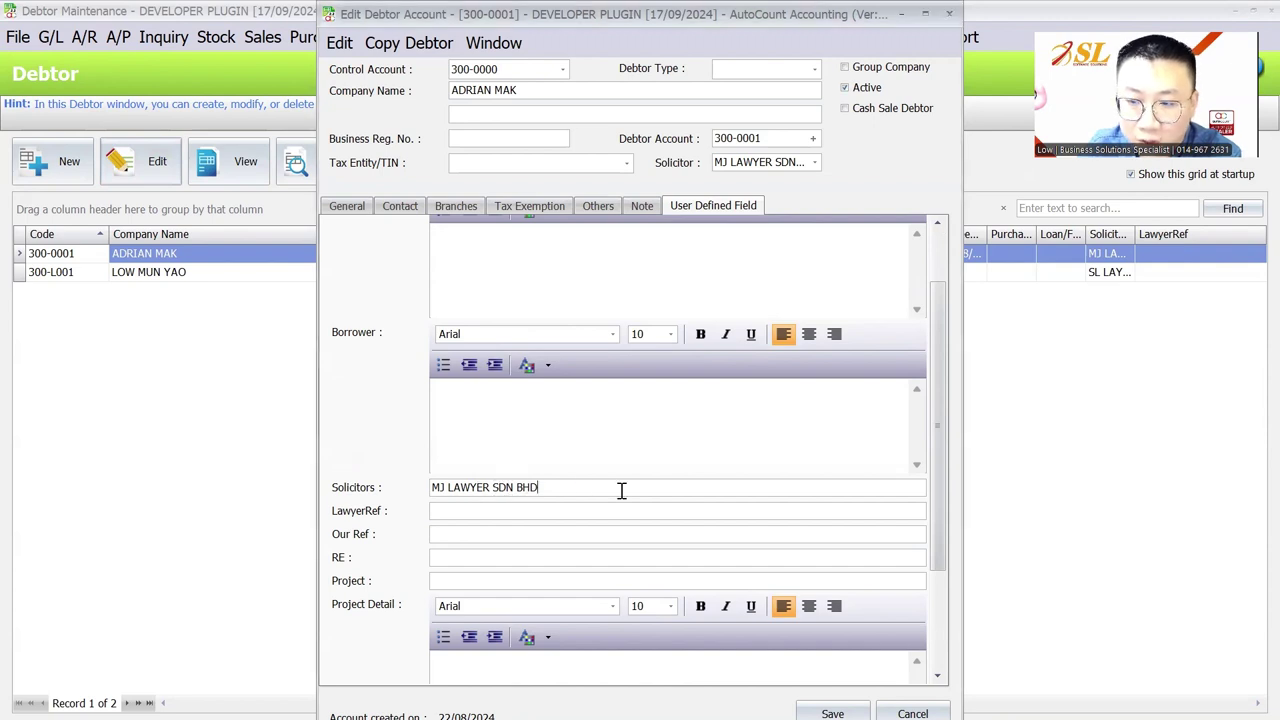
pyautogui.scroll(-2, 621, 489)
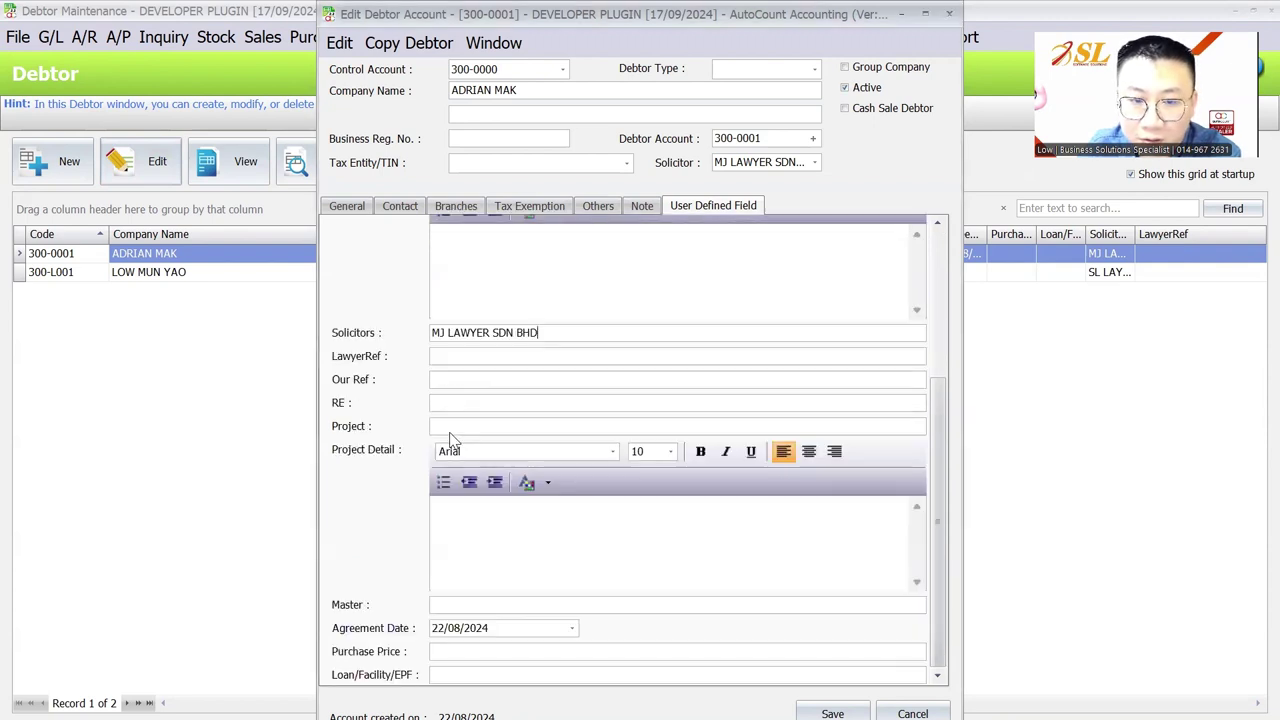
pyautogui.scroll(-2, 449, 431)
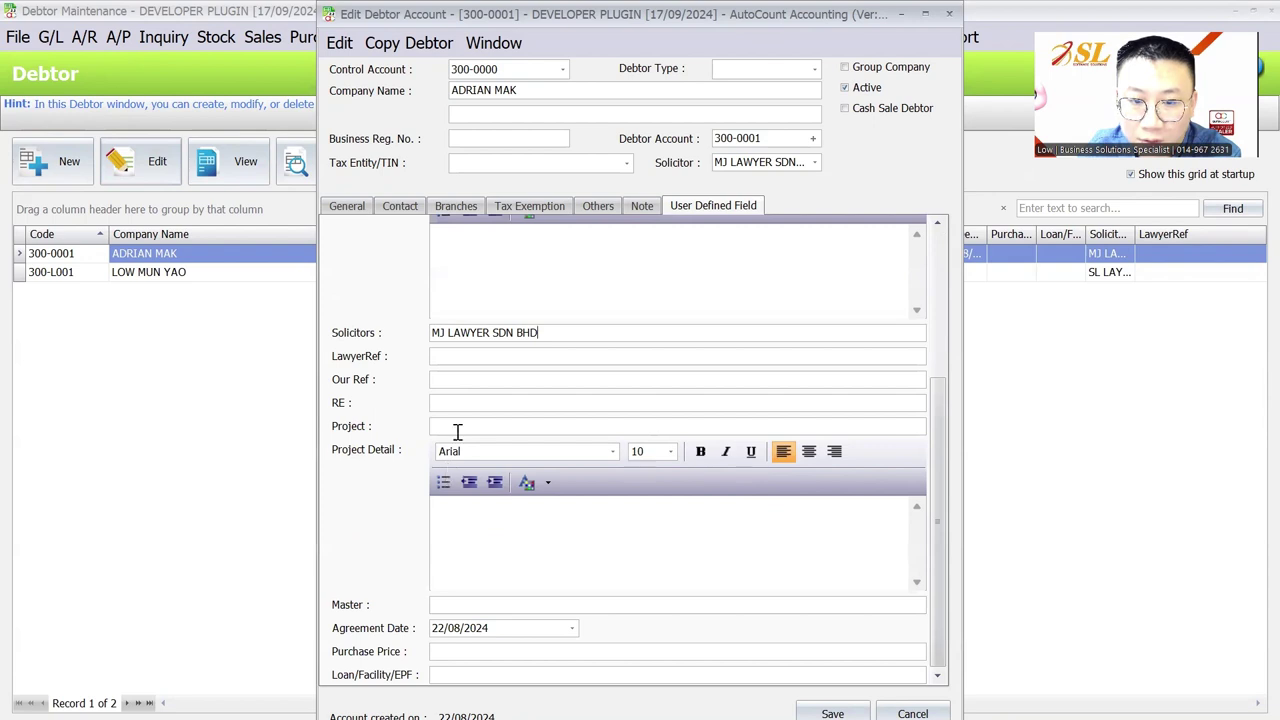
pyautogui.click(459, 424)
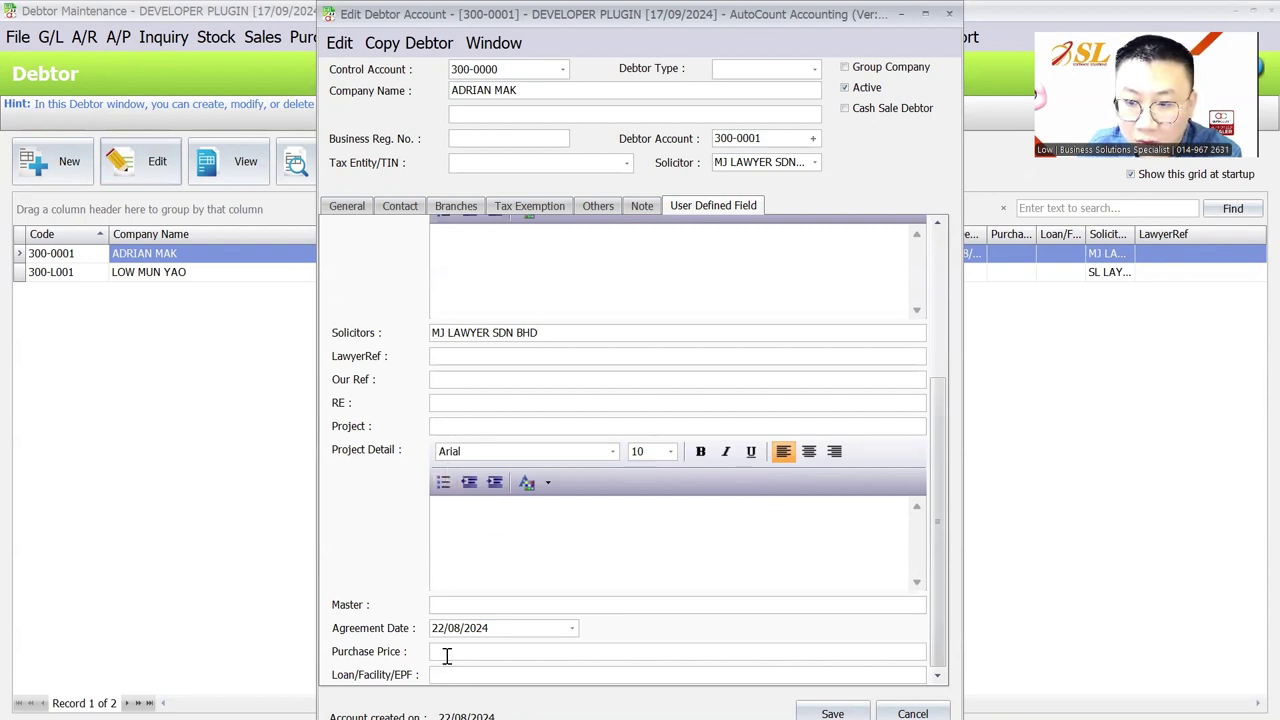
pyautogui.click(439, 356)
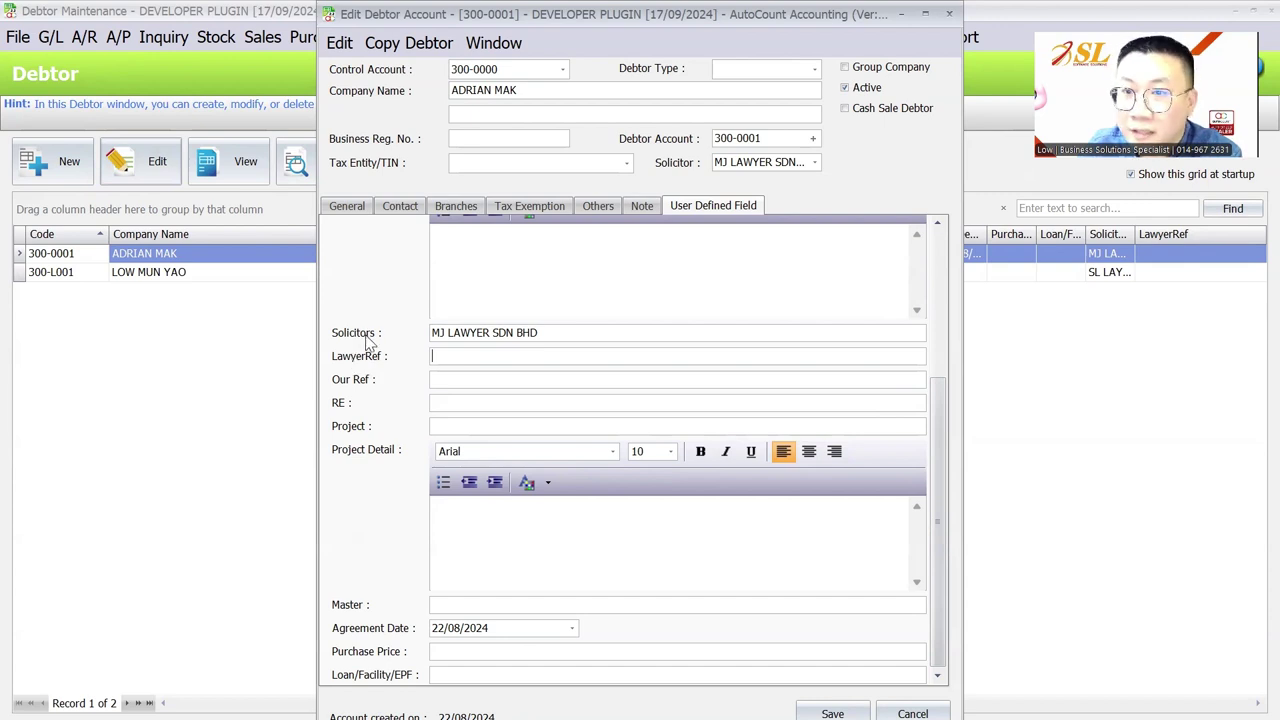
pyautogui.scroll(3, 379, 361)
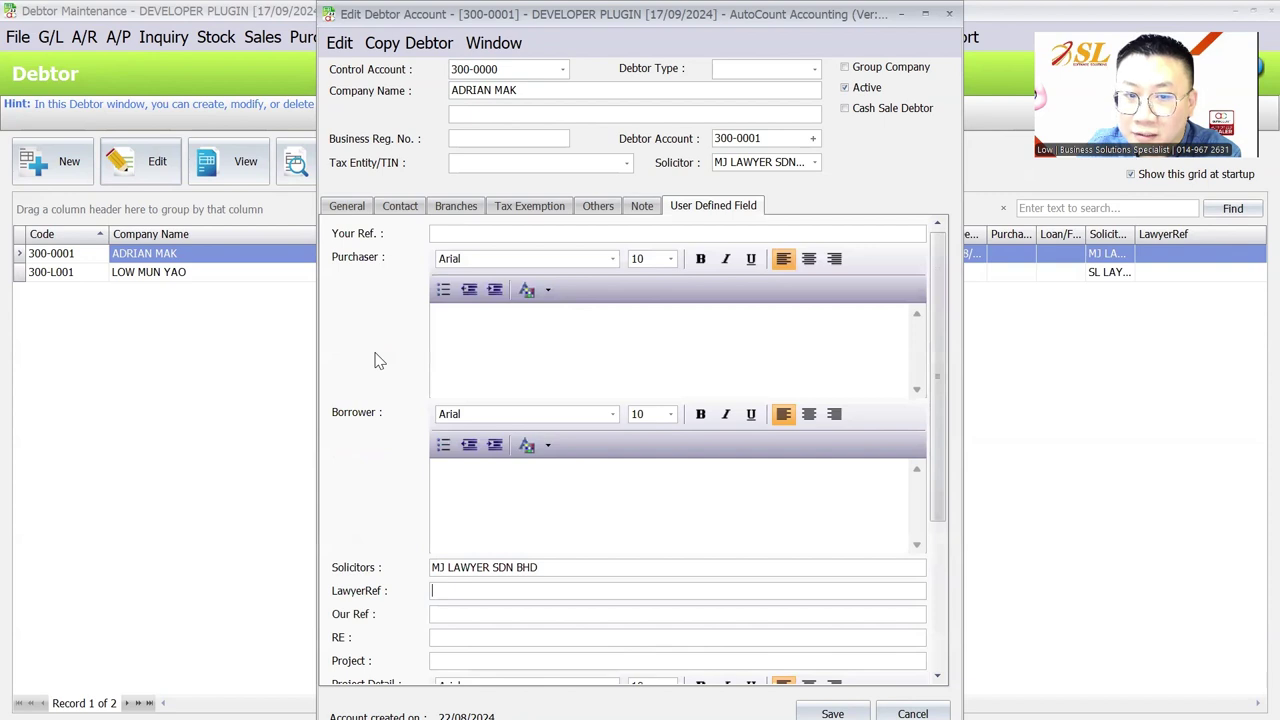
pyautogui.scroll(-3, 379, 361)
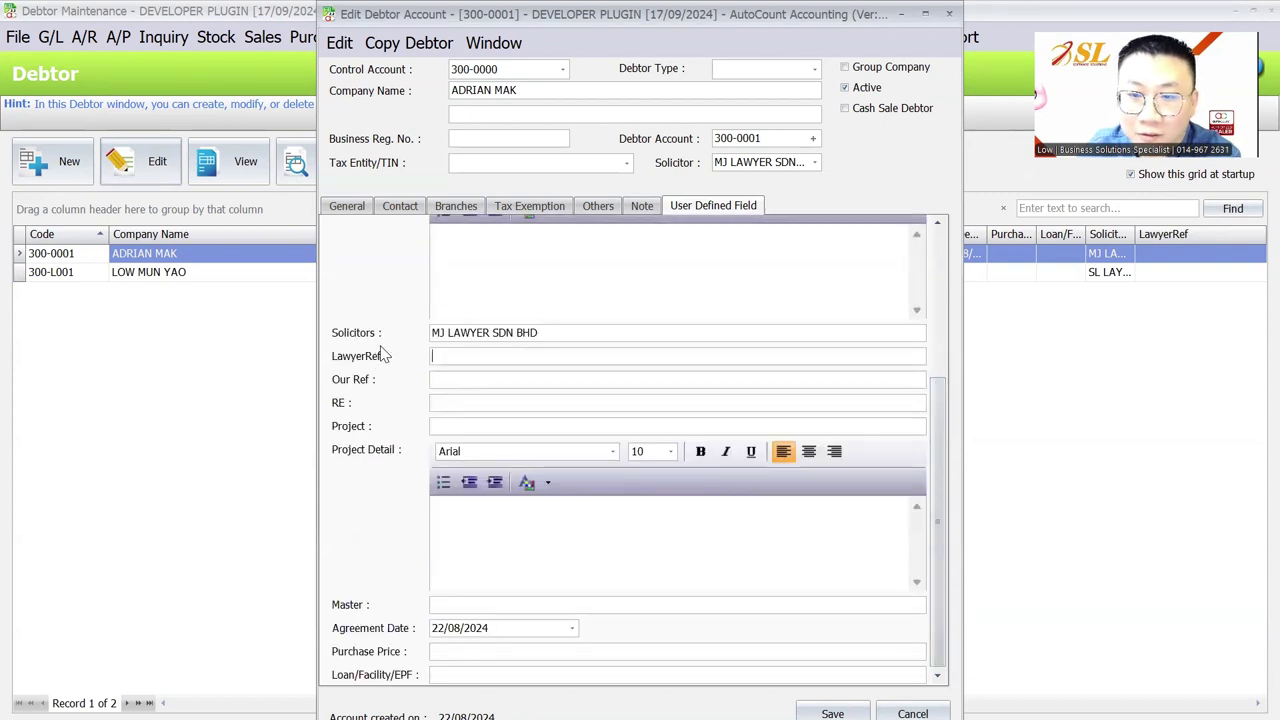
pyautogui.scroll(3, 384, 355)
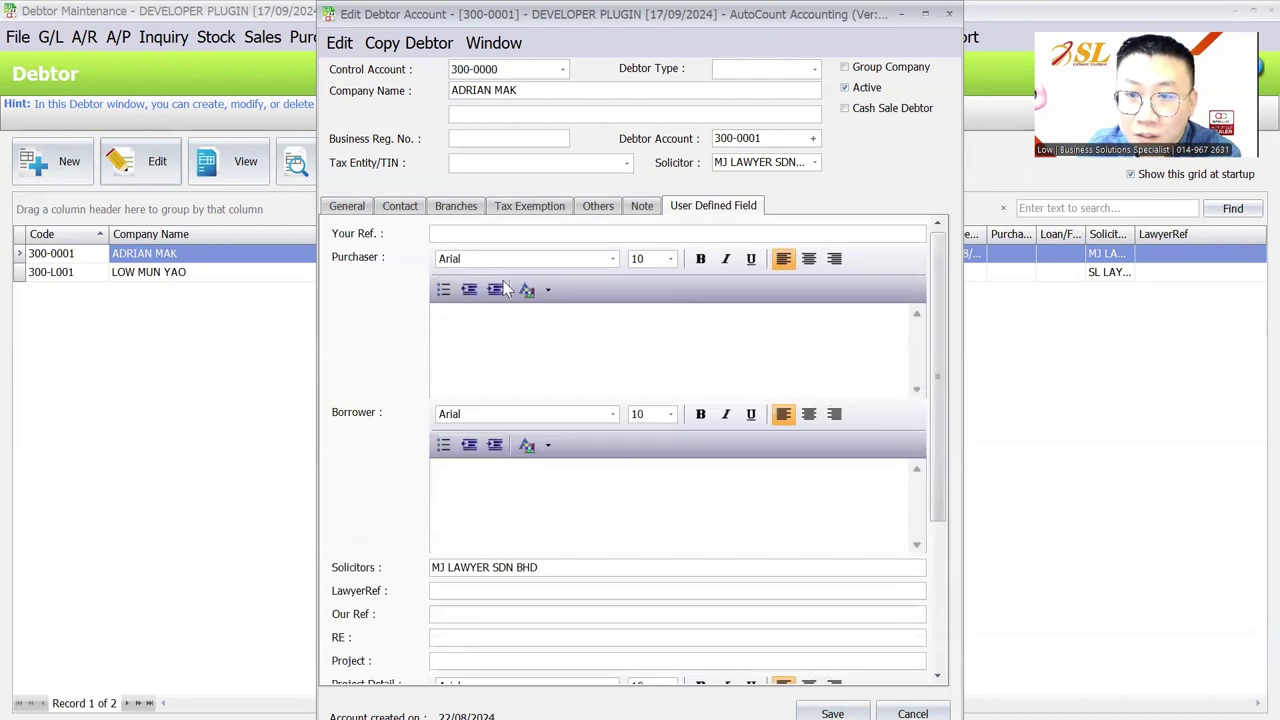
pyautogui.scroll(-1, 549, 409)
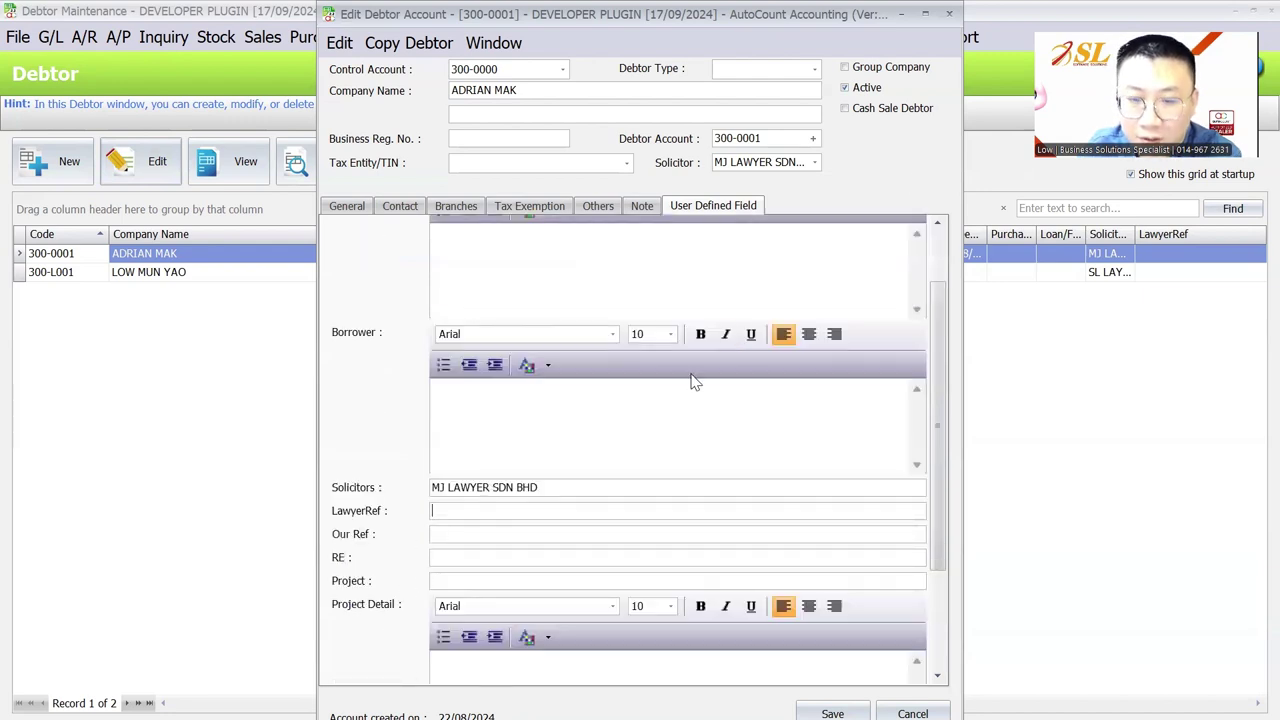
pyautogui.click(950, 15)
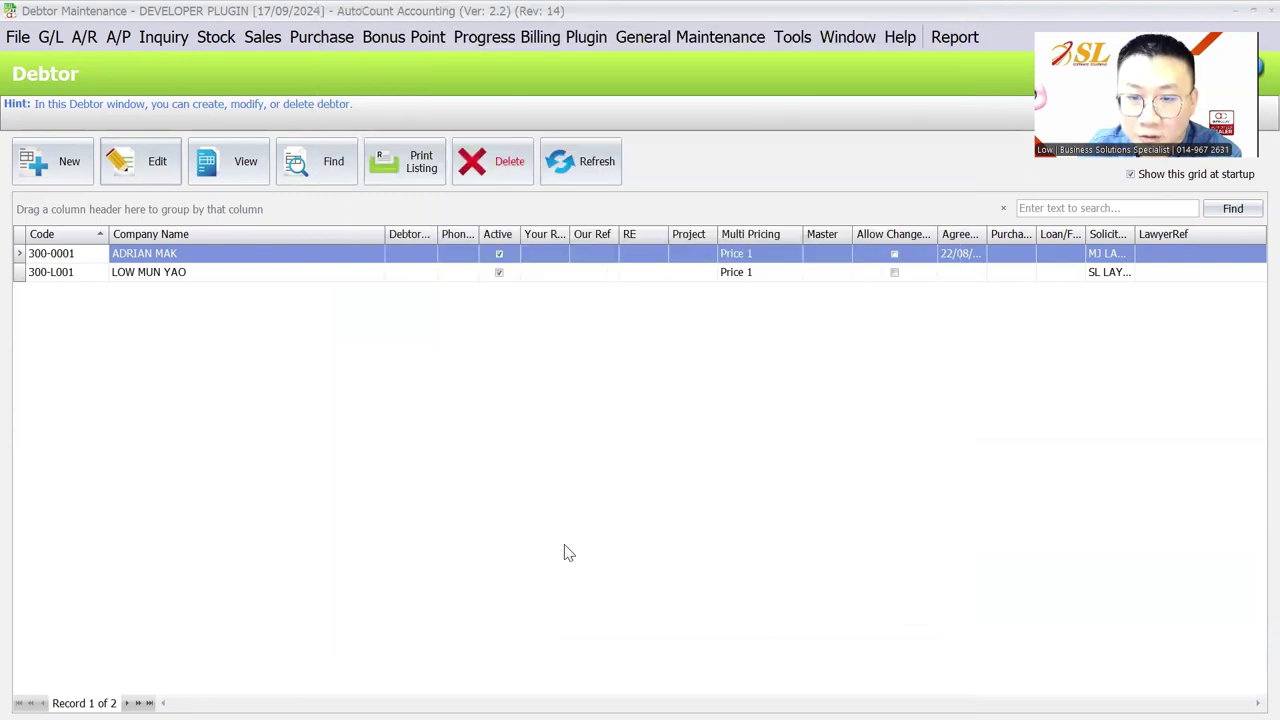
pyautogui.moveTo(888, 696)
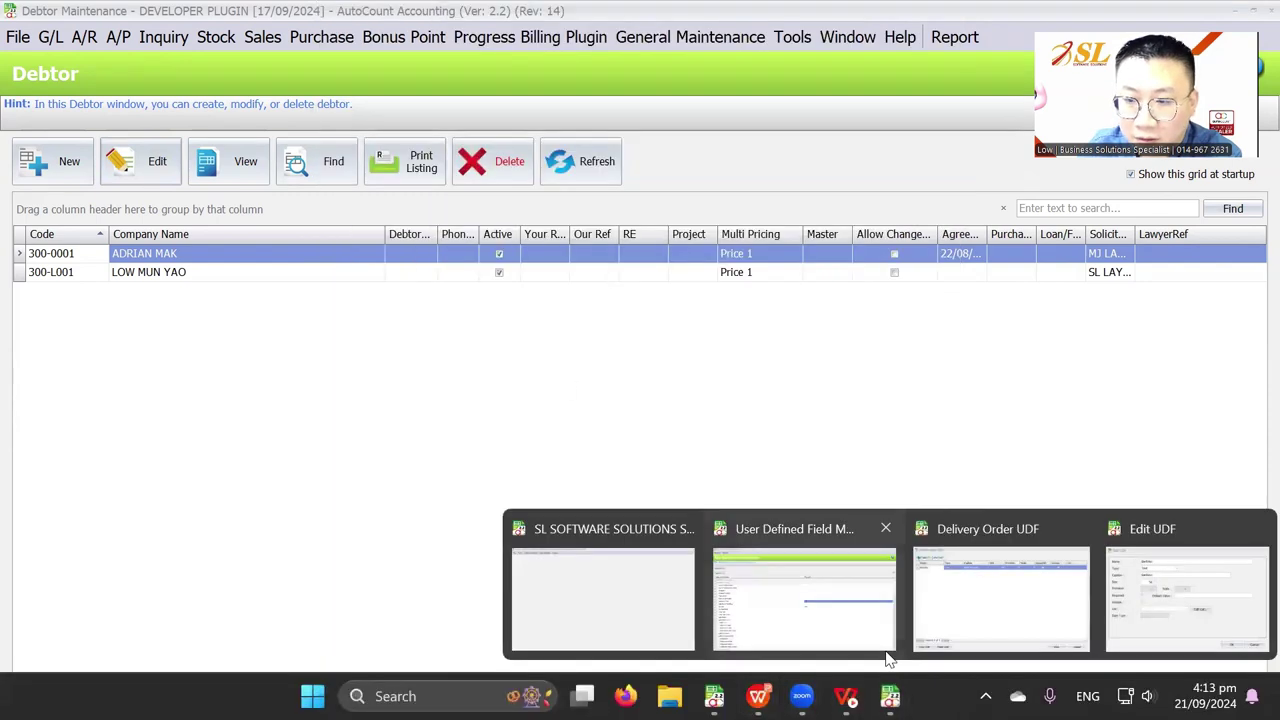
# Close the leftover Edit UDF window and bring User Defined Field Maintenance forward
pyautogui.click(1256, 529)
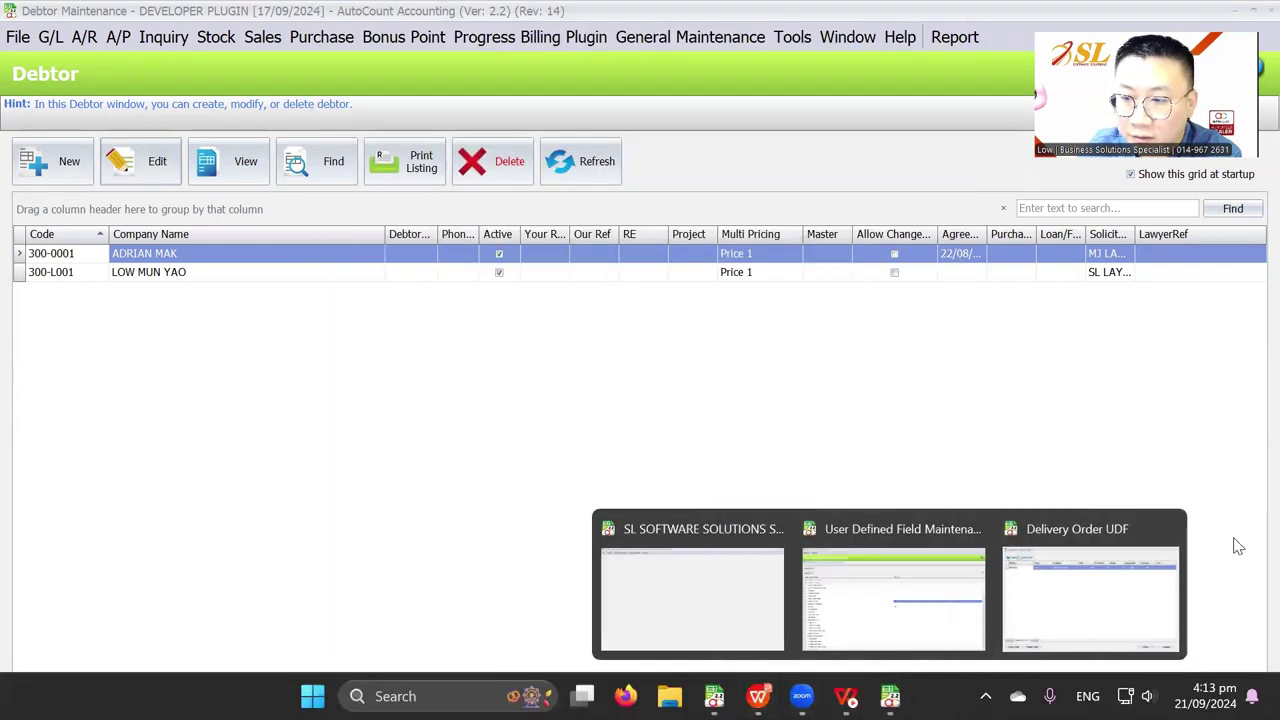
pyautogui.click(1170, 529)
pyautogui.click(1000, 560)
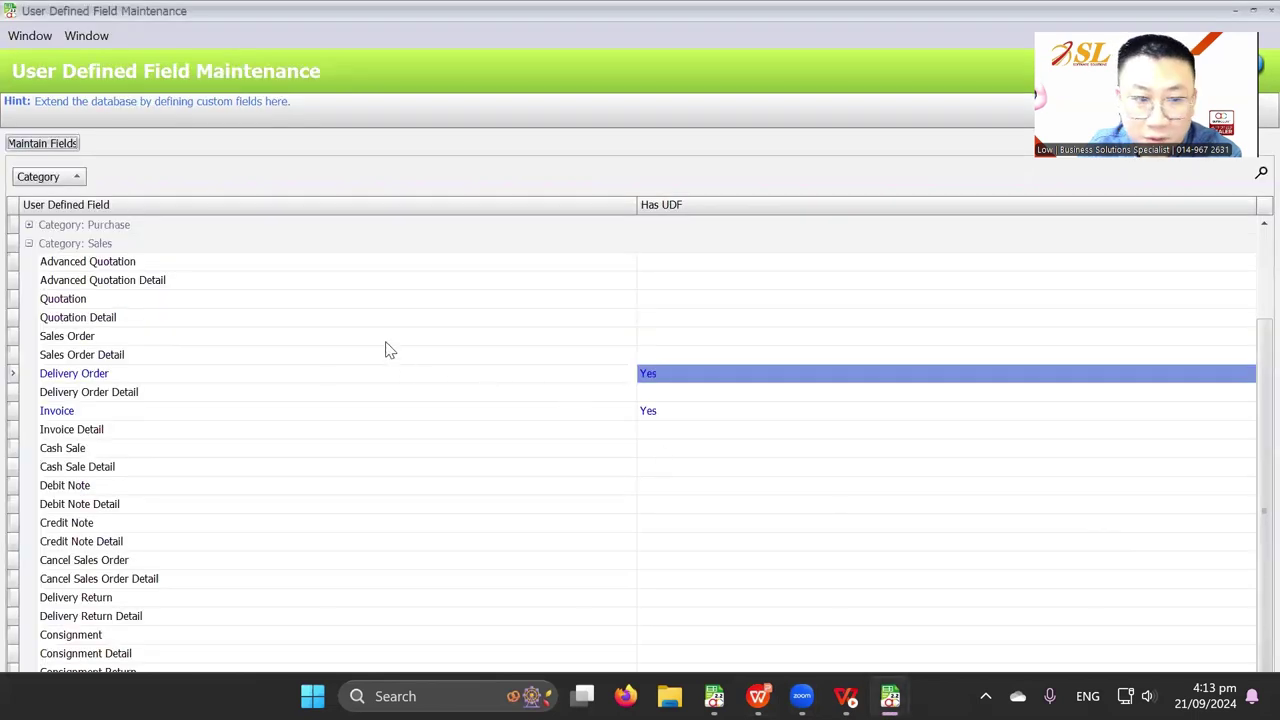
# Compare the Delivery Order and Invoice entries listed under Sales
pyautogui.click(144, 381)
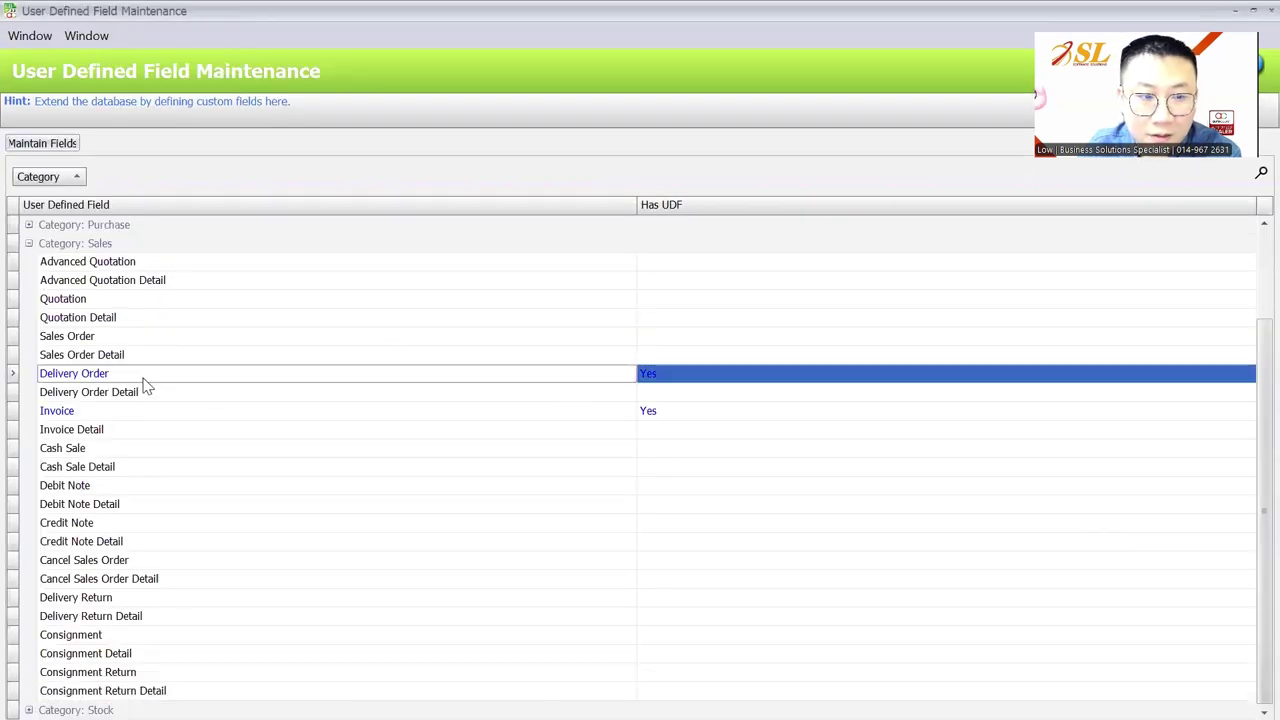
pyautogui.click(123, 414)
pyautogui.click(131, 380)
pyautogui.click(134, 414)
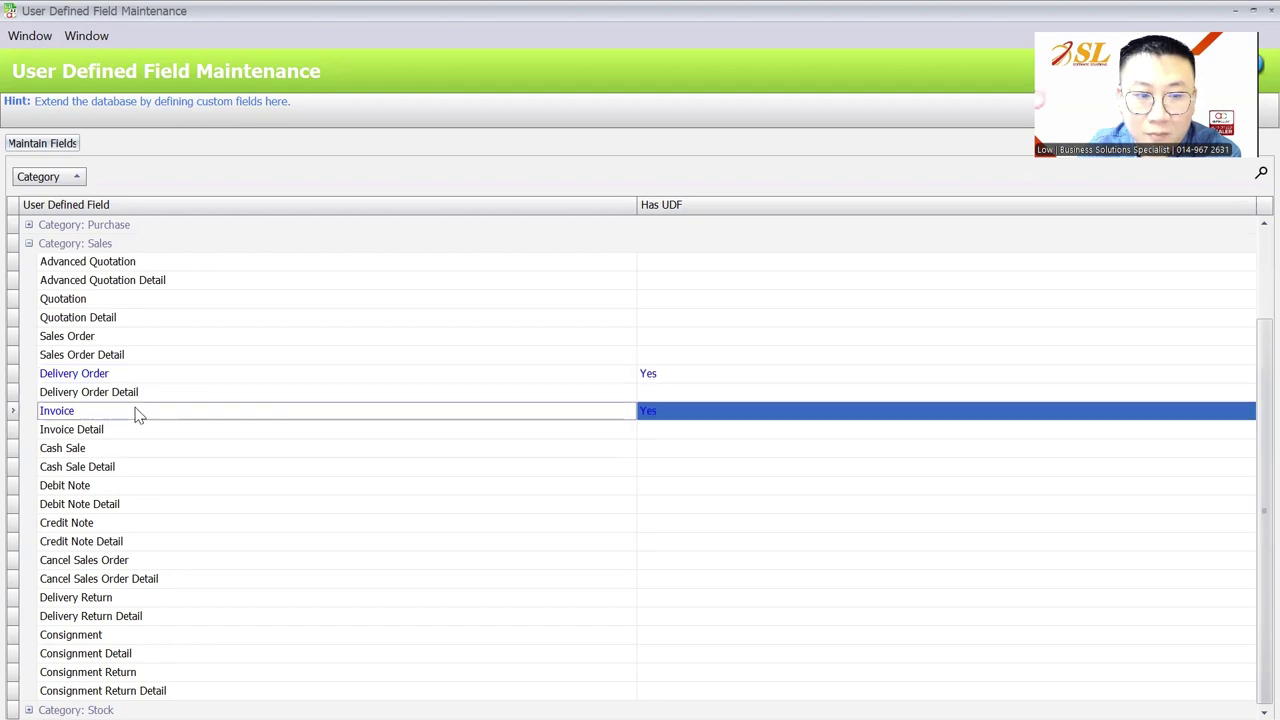
pyautogui.click(146, 380)
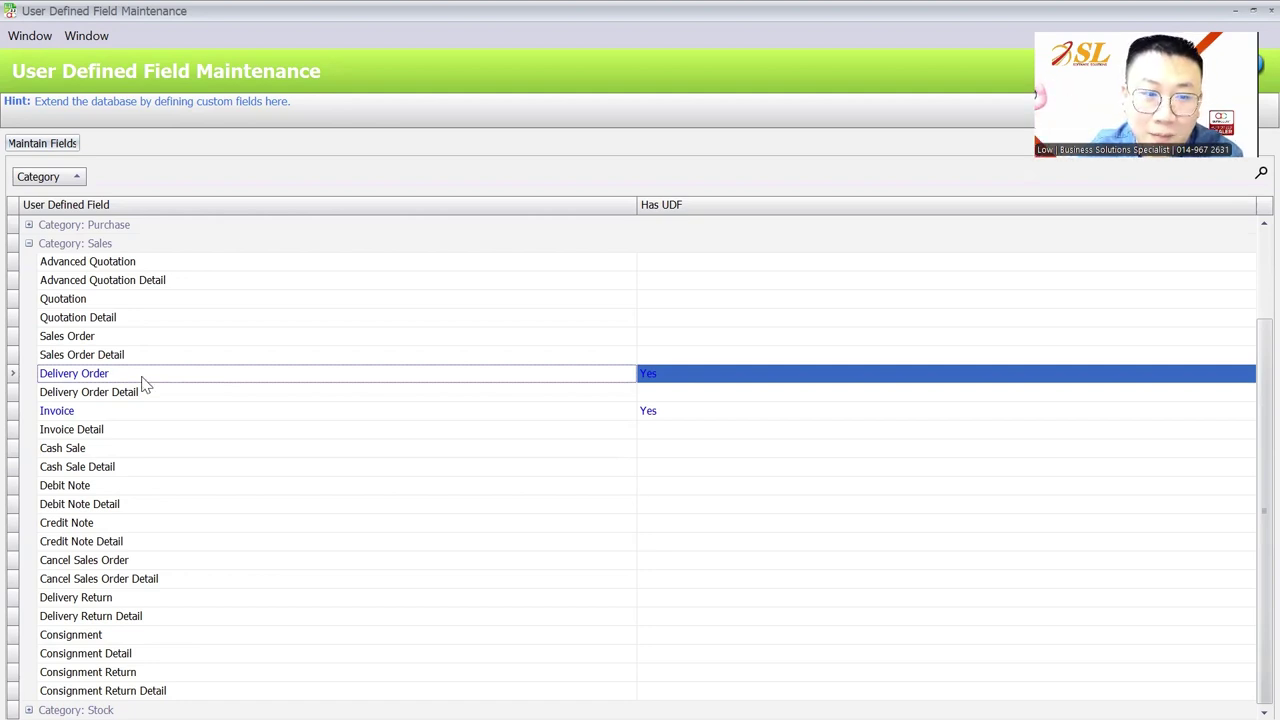
# Add a new Delivery Order custom field named LorryNo
pyautogui.doubleClick(140, 380)
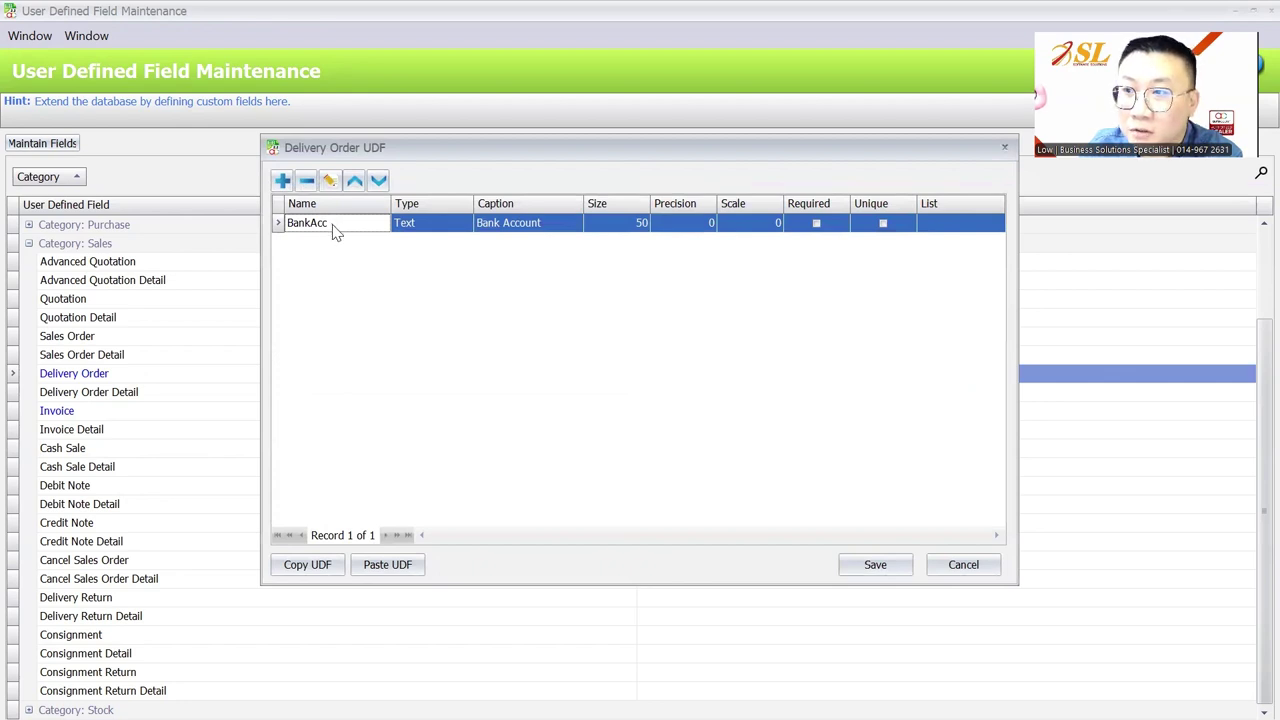
pyautogui.click(1128, 553)
pyautogui.click(282, 180)
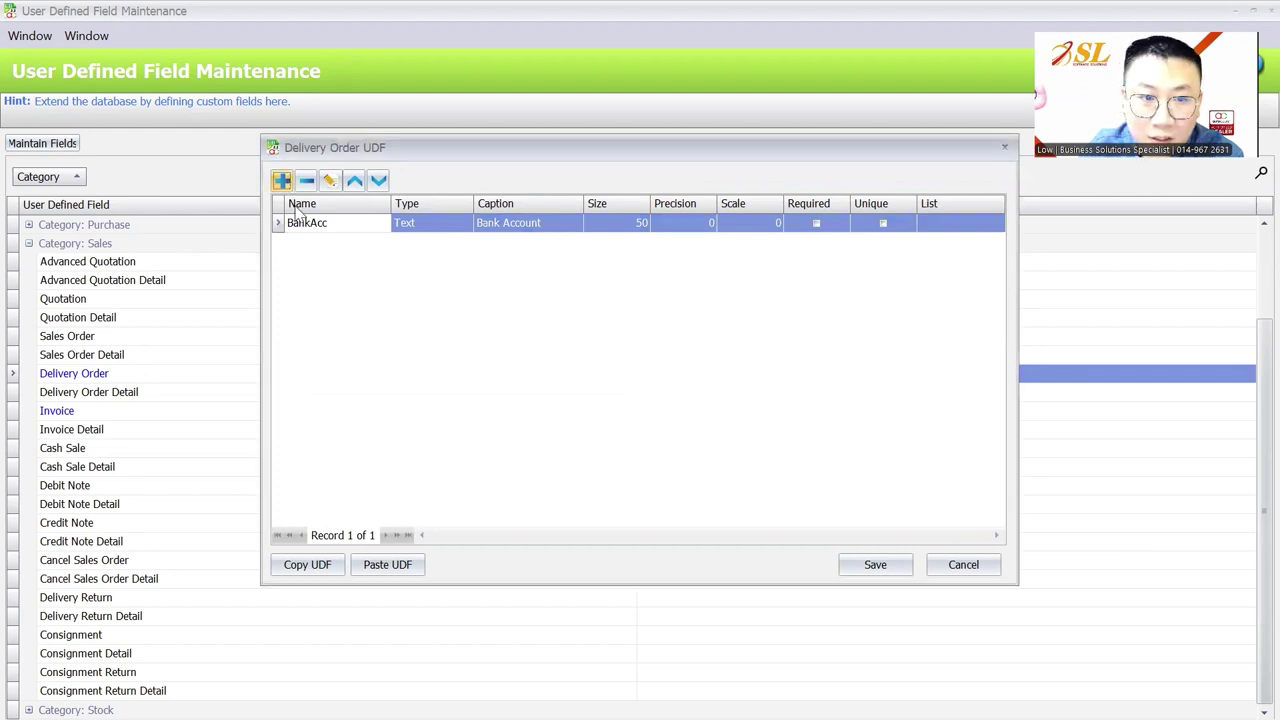
pyautogui.press('BackSpace')
pyautogui.write('IO')
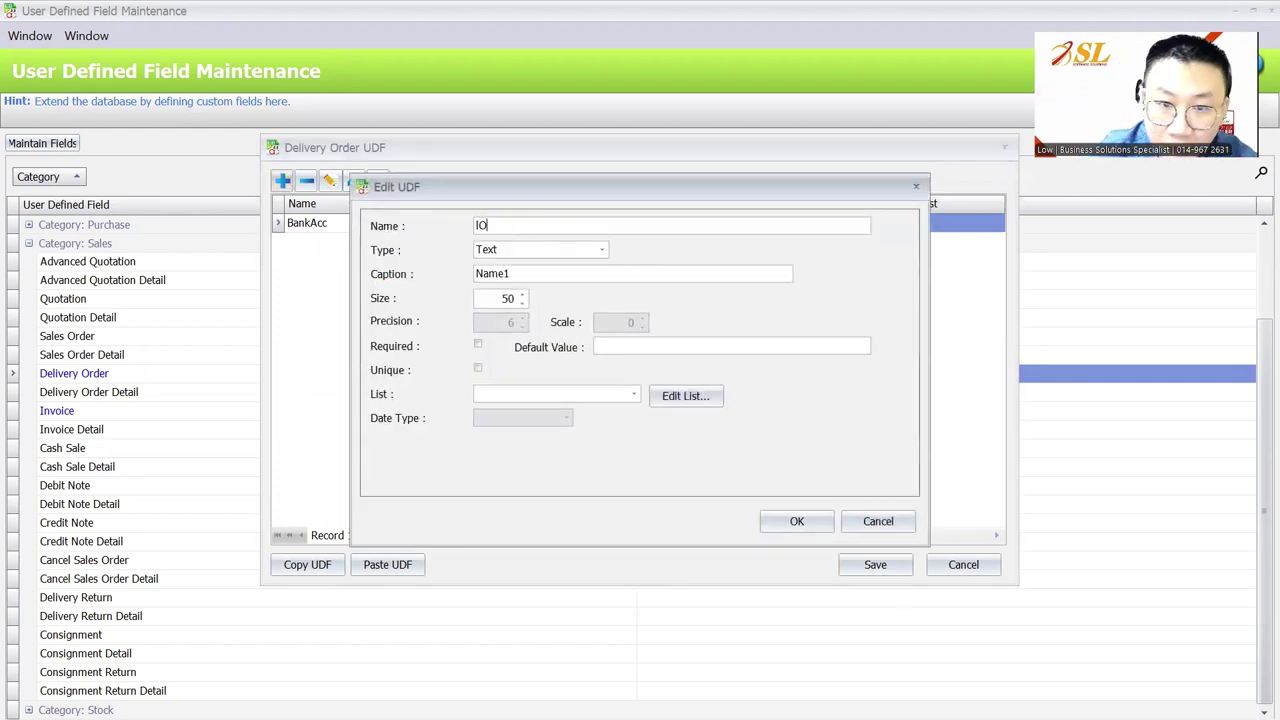
pyautogui.press('BackSpace')
pyautogui.press('BackSpace')
pyautogui.write('LorryNo')
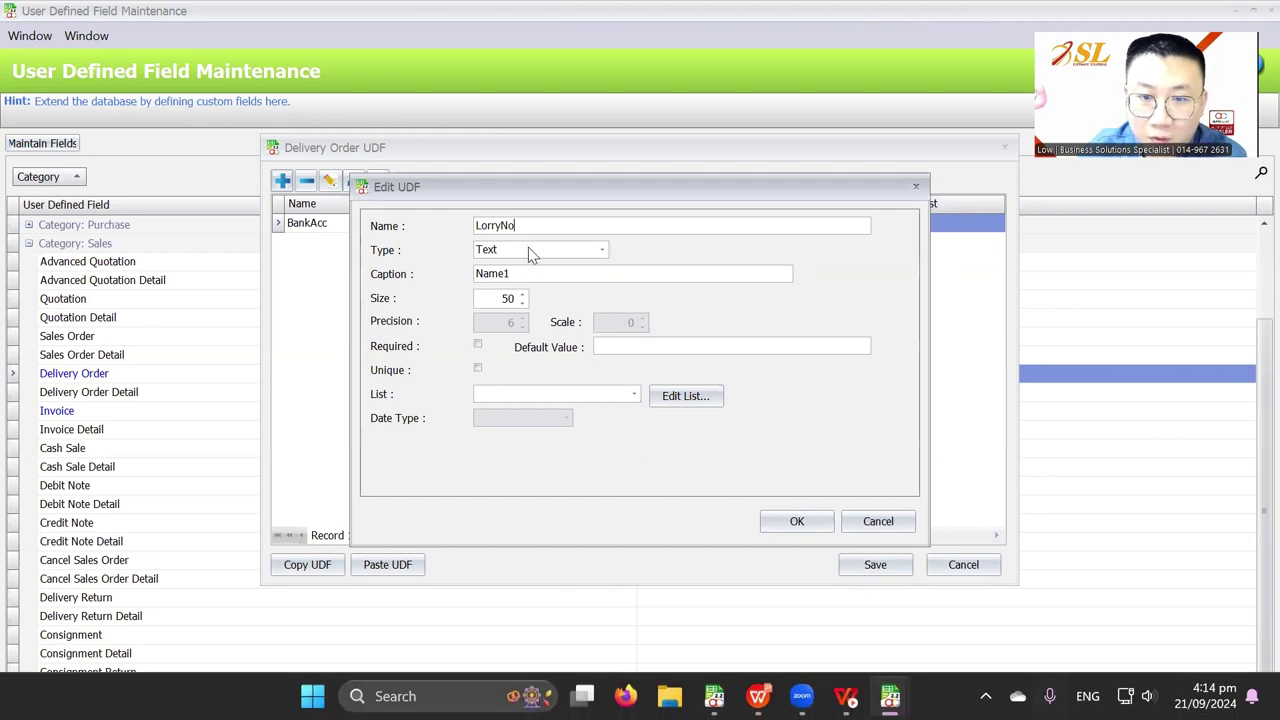
# Caption the new field 'Lorry No.' and bring up its predefined value lists
pyautogui.click(537, 275)
pyautogui.click(502, 273)
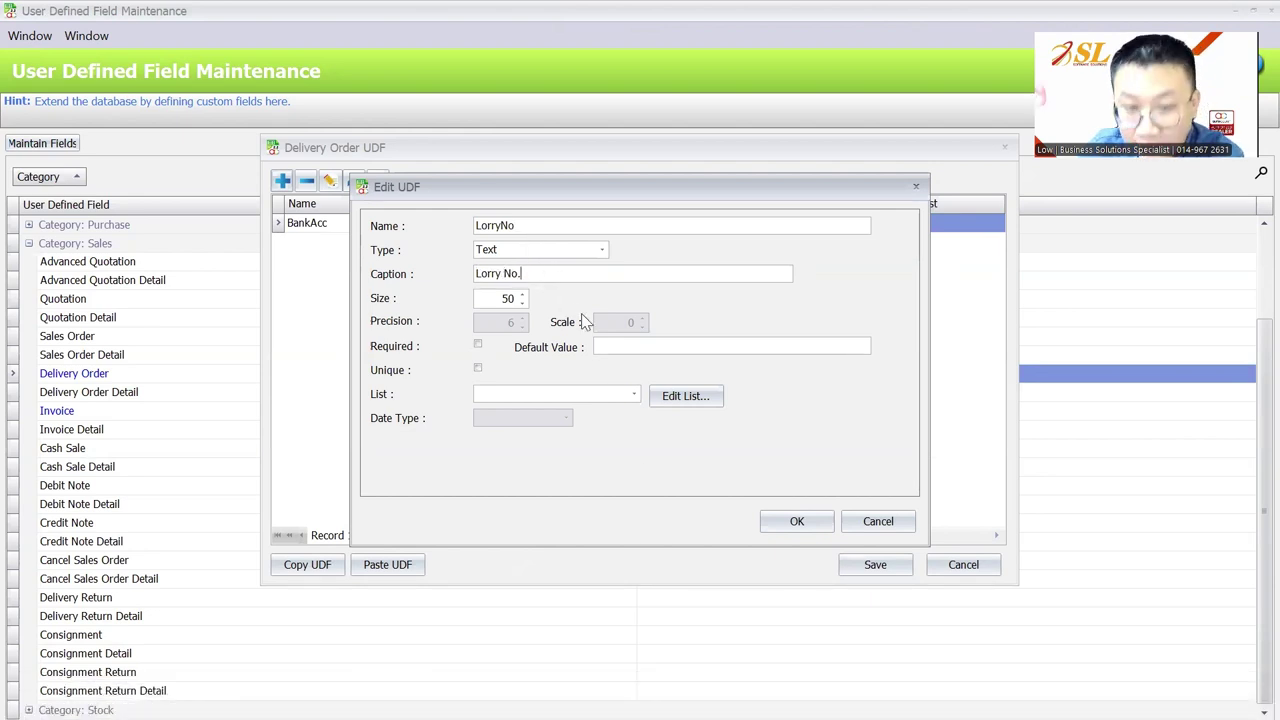
pyautogui.click(600, 346)
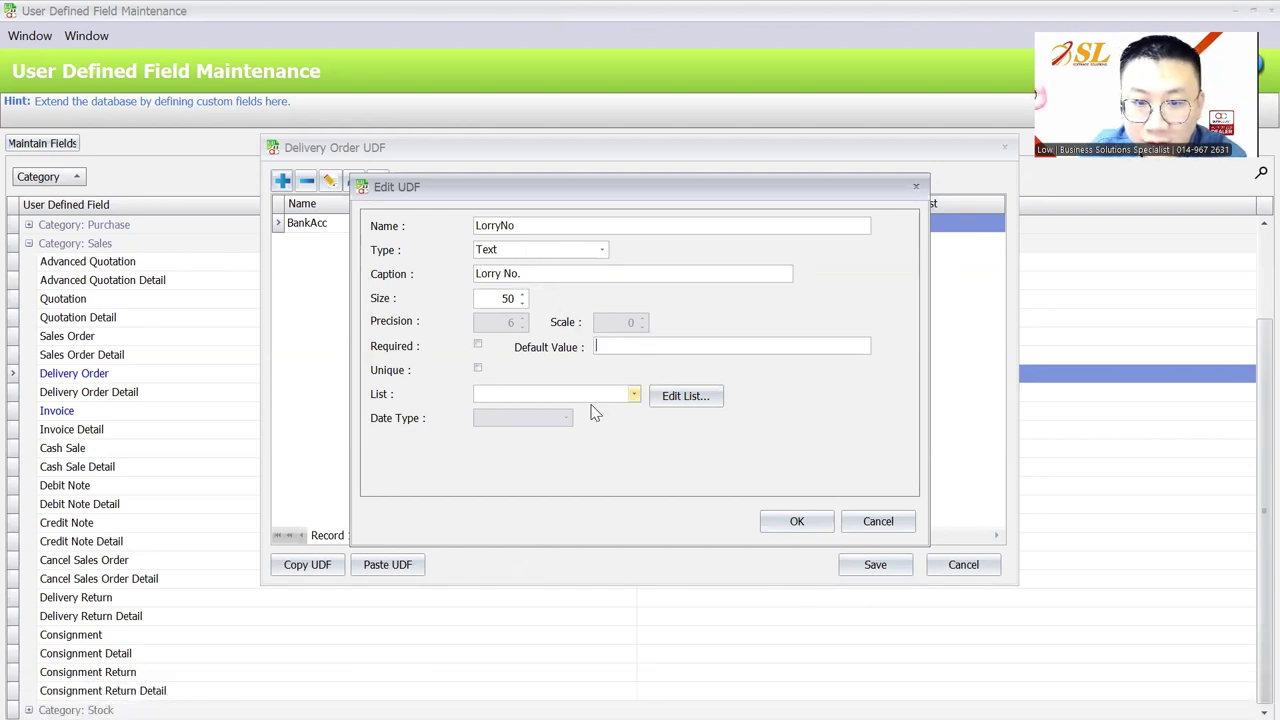
pyautogui.click(633, 394)
pyautogui.click(668, 395)
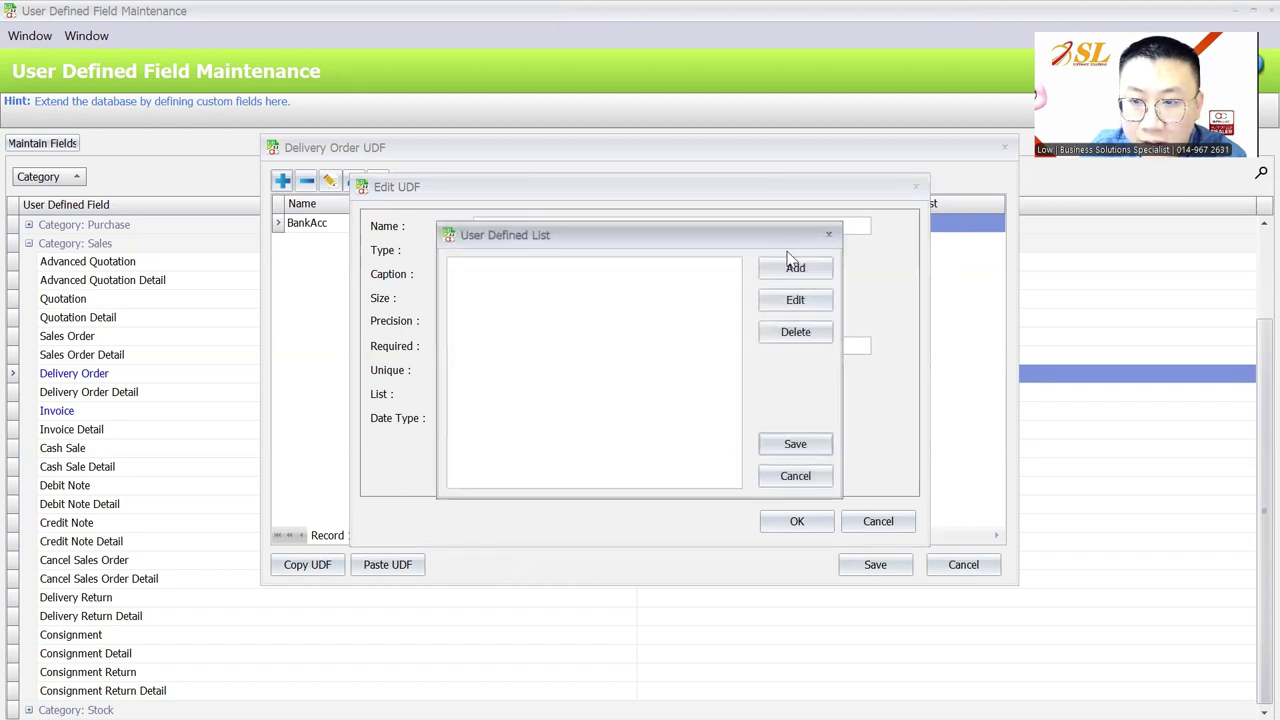
# Start a new LorryNo value list with entries ABC 1234, WUF 3786 and GHT 6598
pyautogui.click(792, 266)
pyautogui.write('Lorry No')
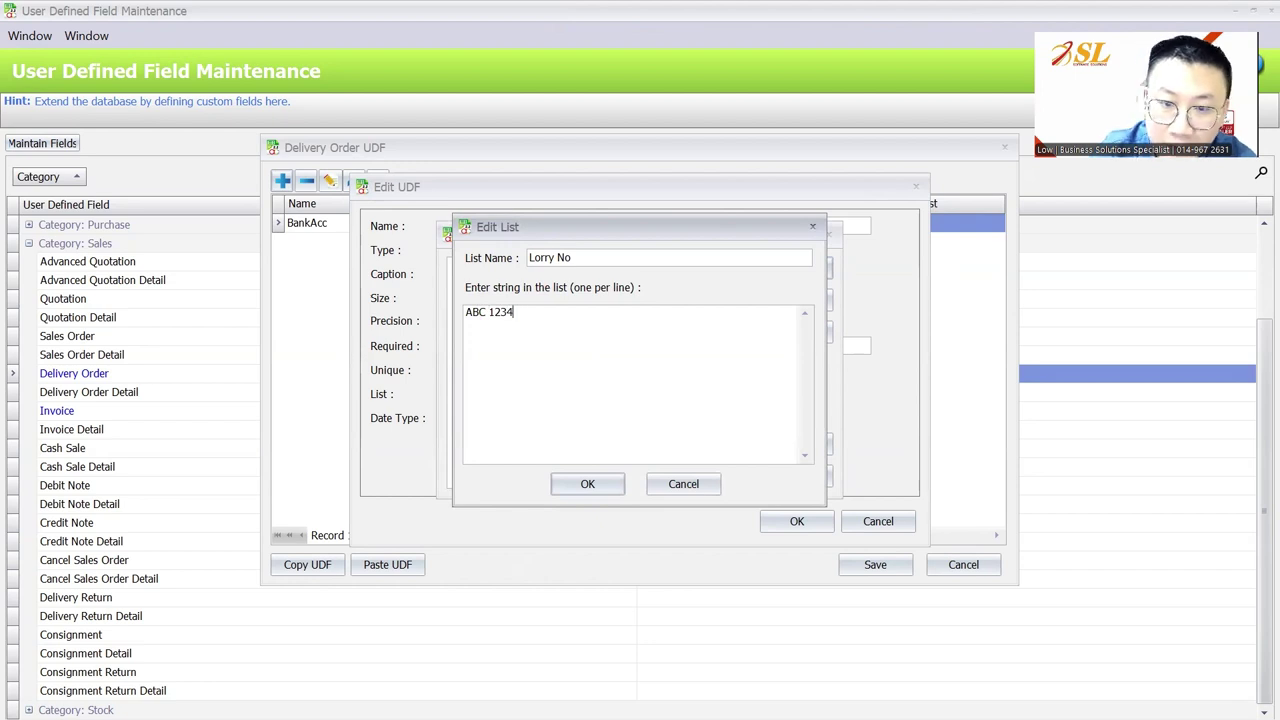
pyautogui.press('Return')
pyautogui.write('WUF')
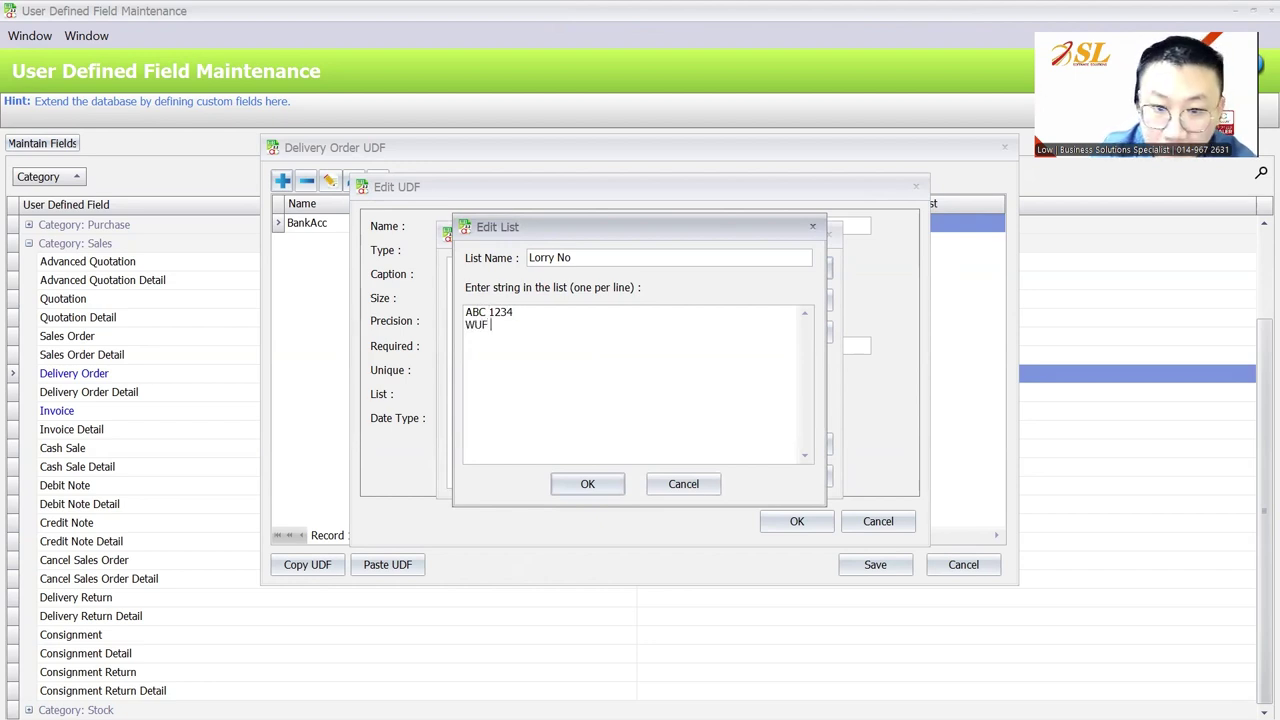
pyautogui.write(' 3786')
pyautogui.press('Return')
pyautogui.write('GHT 6598')
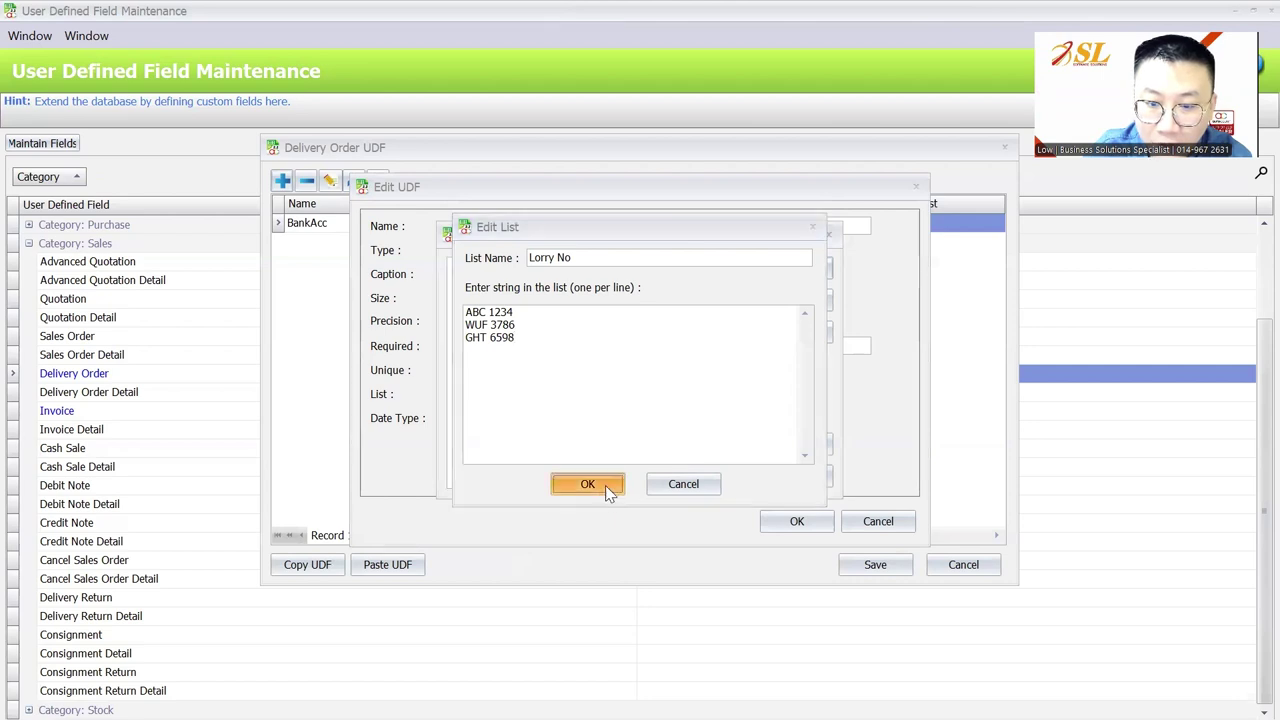
# Fix the invalid list name by removing its space, confirm the list, and save
pyautogui.click(590, 484)
pyautogui.click(640, 383)
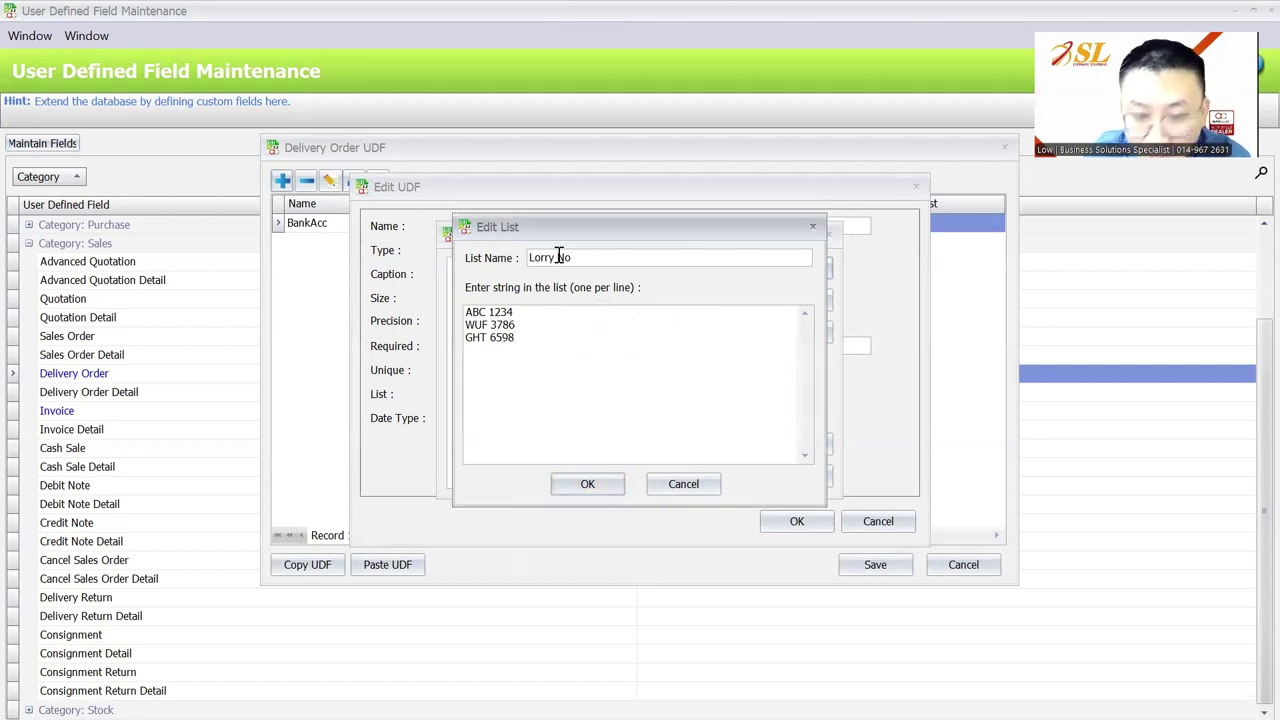
pyautogui.press('BackSpace')
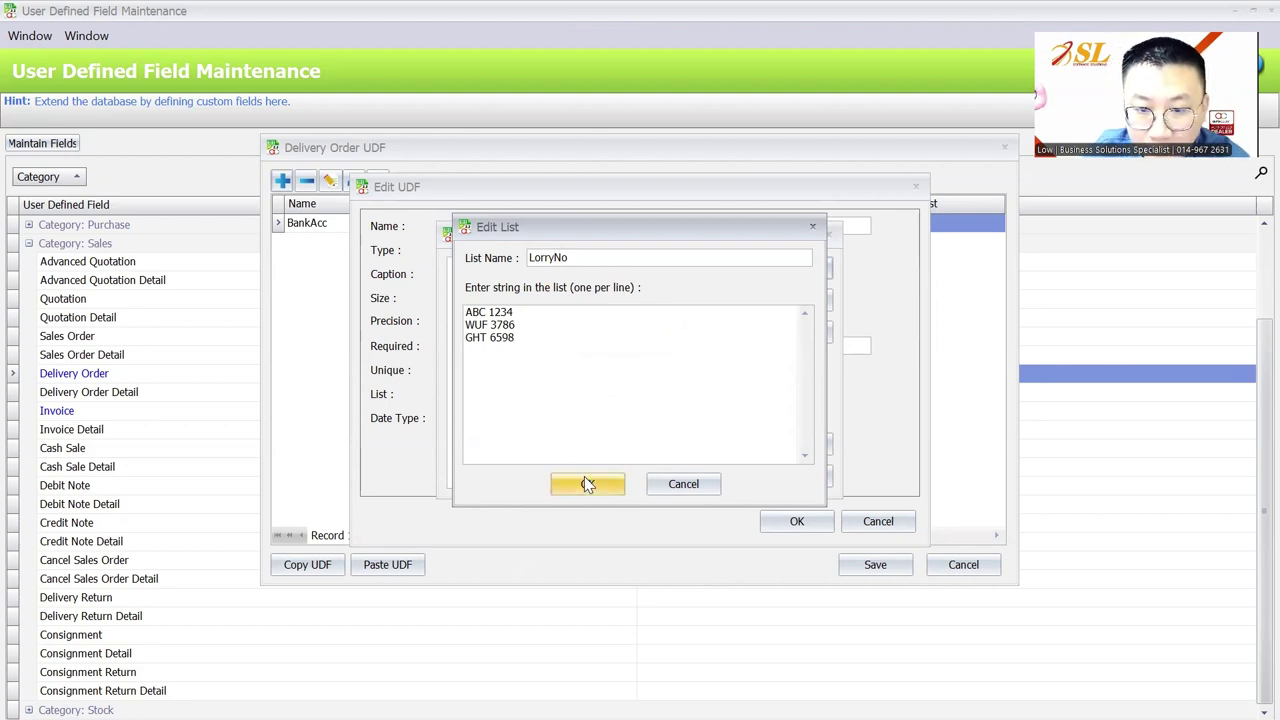
pyautogui.click(586, 481)
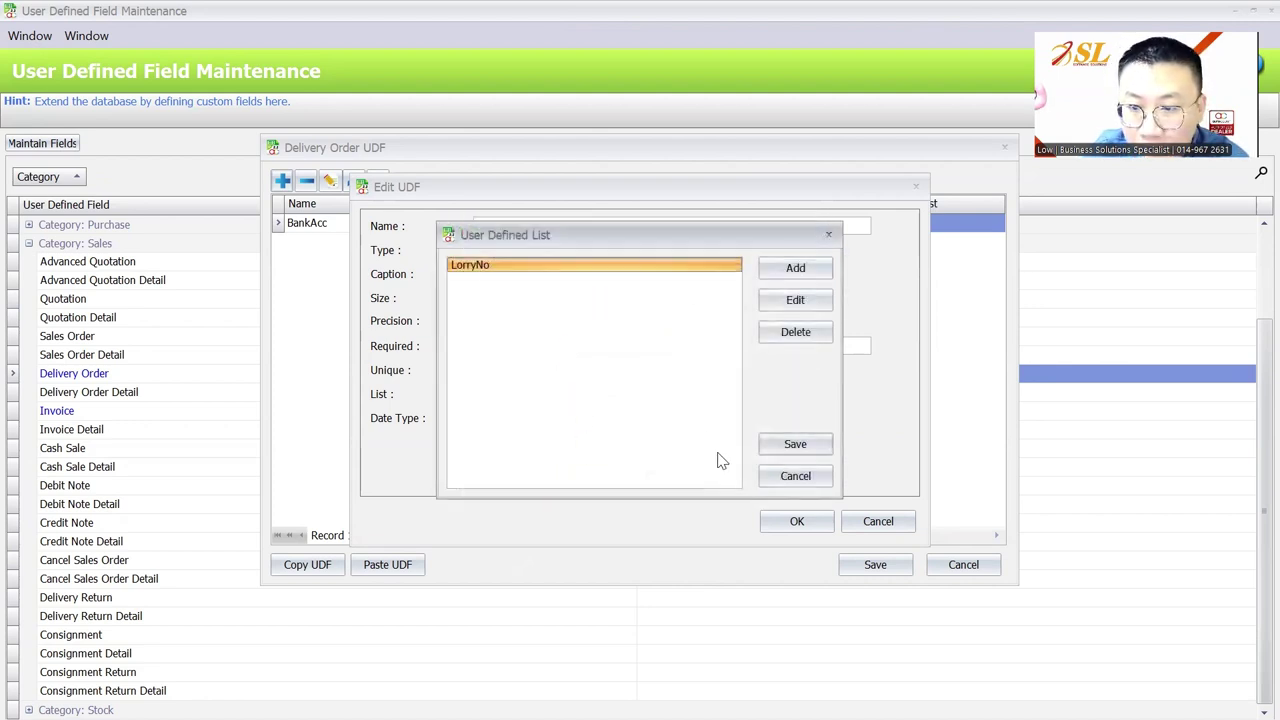
pyautogui.click(792, 450)
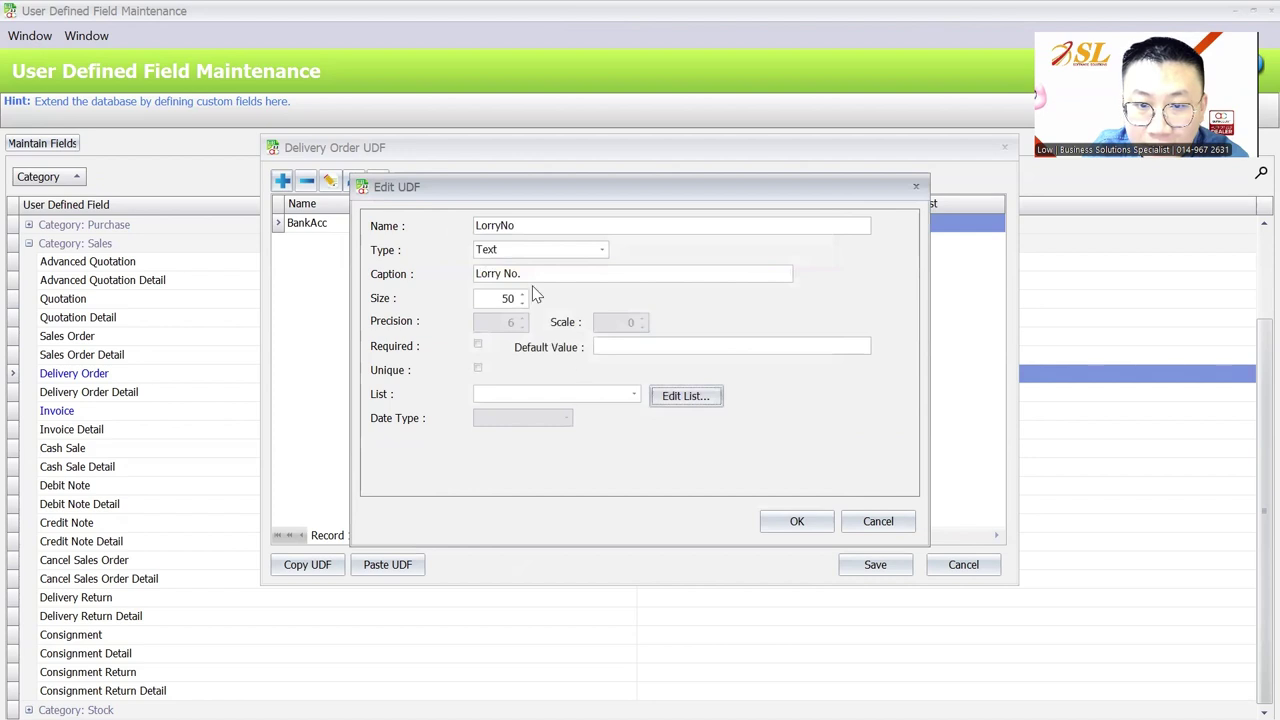
# Attach the LorryNo value list to the LorryNo field, then copy and save the Delivery Order UDFs
pyautogui.click(616, 393)
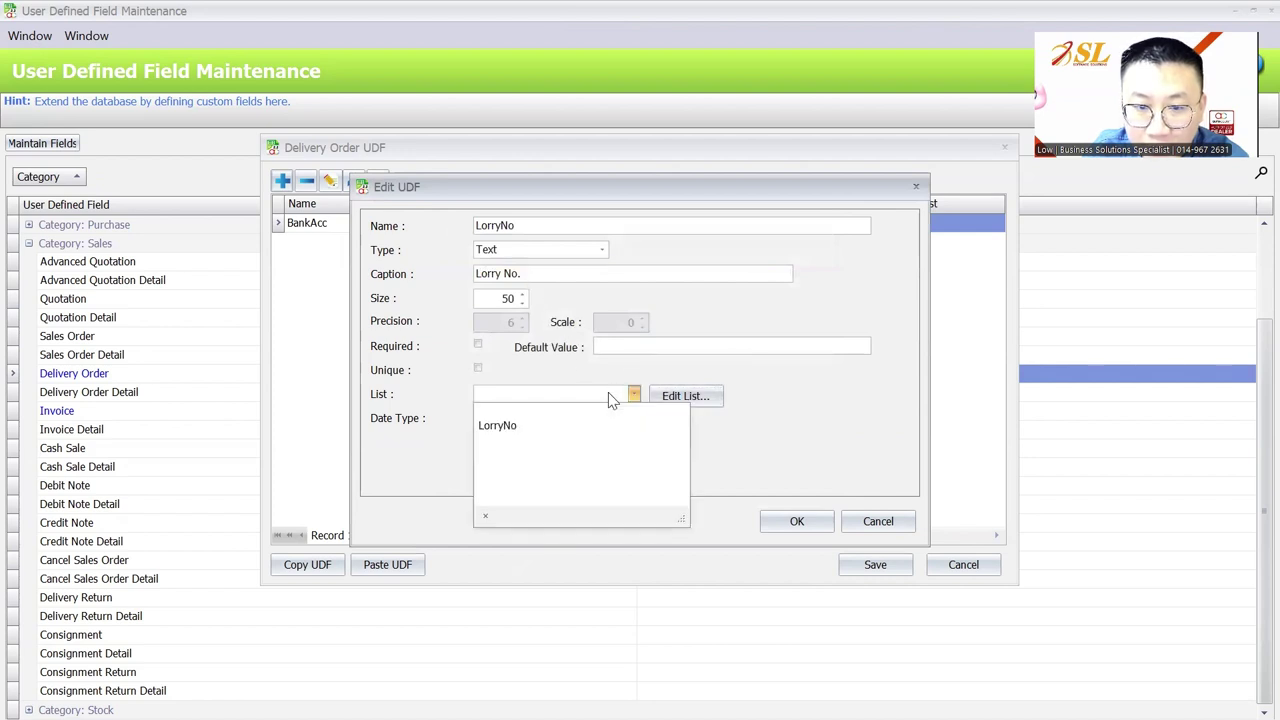
pyautogui.click(560, 430)
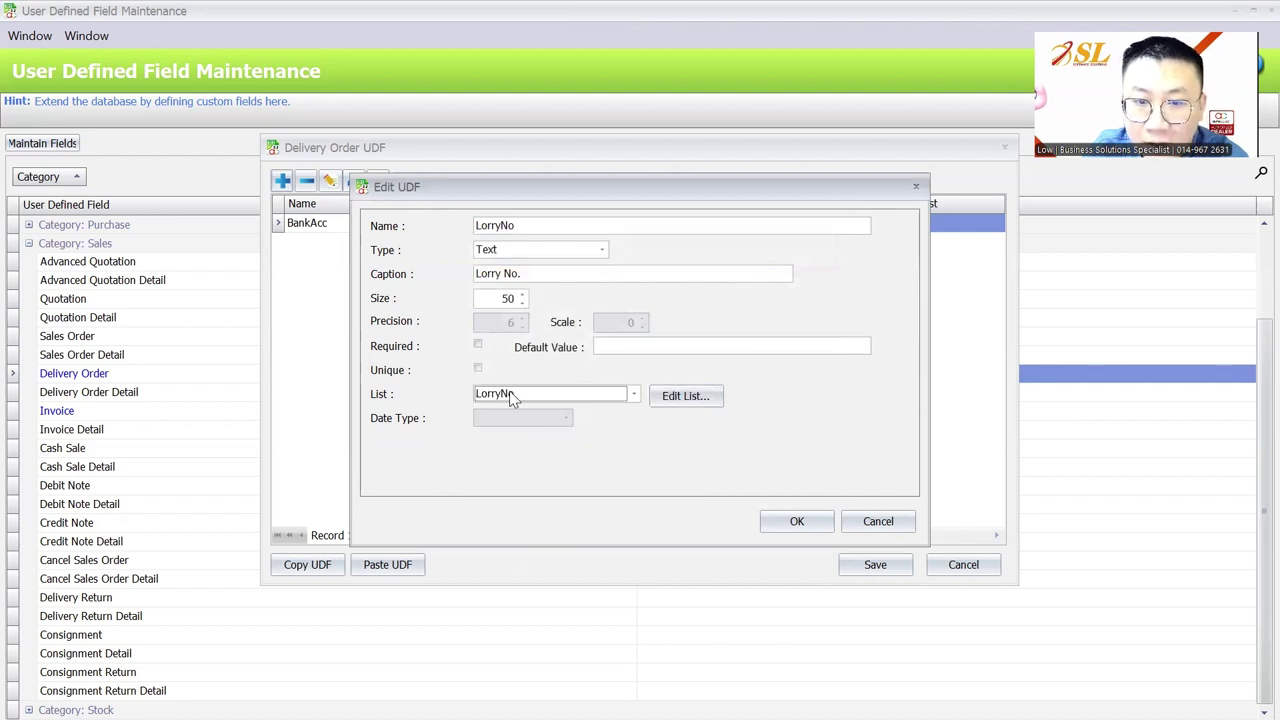
pyautogui.click(798, 522)
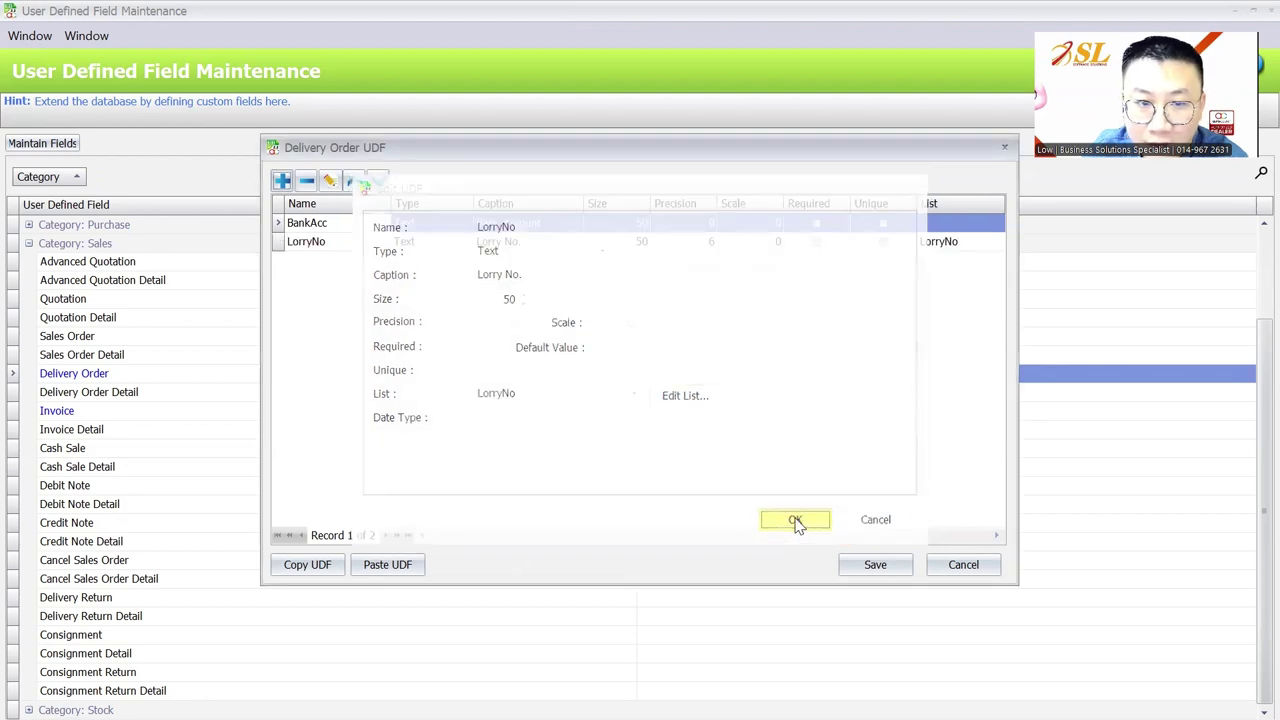
pyautogui.click(312, 566)
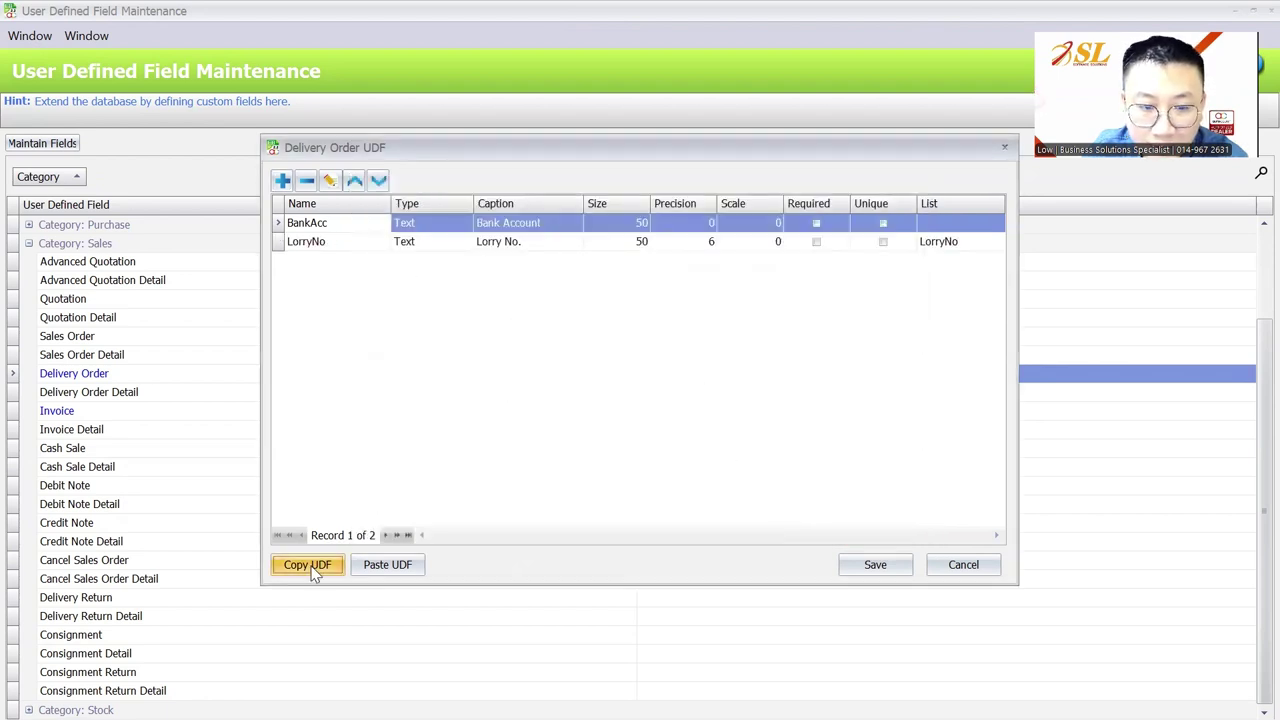
pyautogui.click(865, 565)
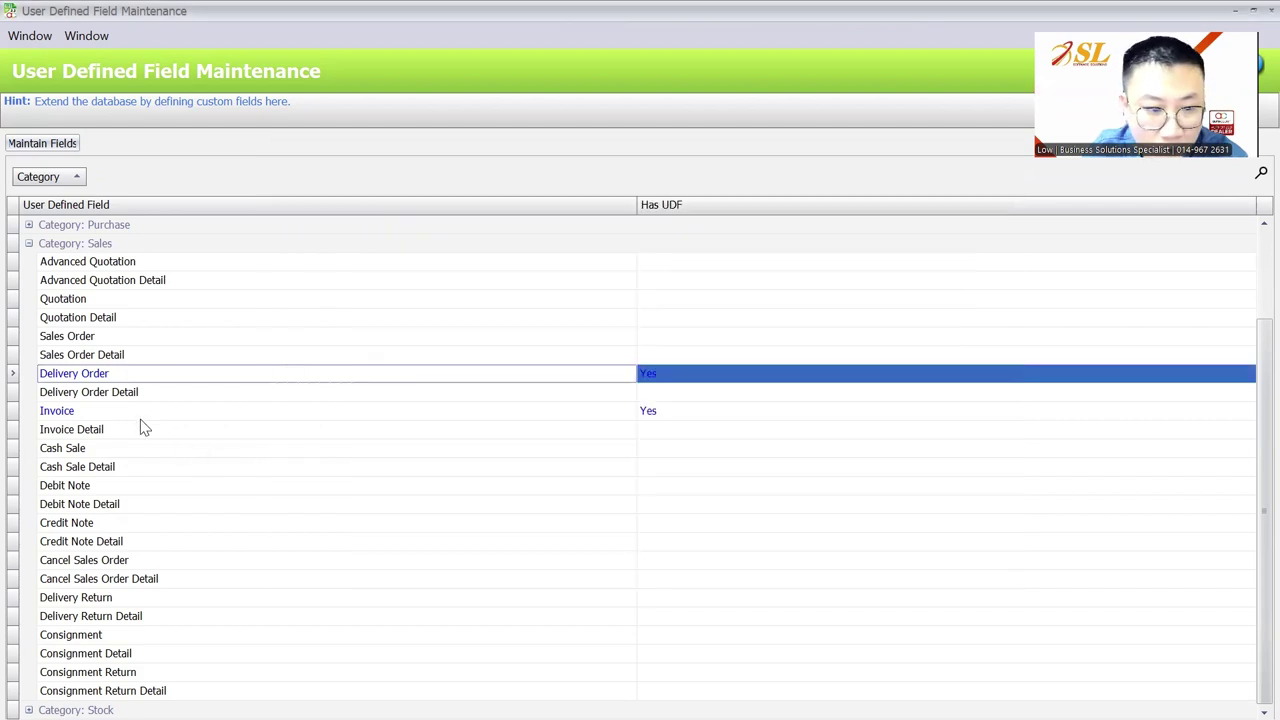
# Paste the copied UDFs into Invoice, delete the duplicate BankAcc field, and save
pyautogui.doubleClick(137, 410)
pyautogui.click(380, 564)
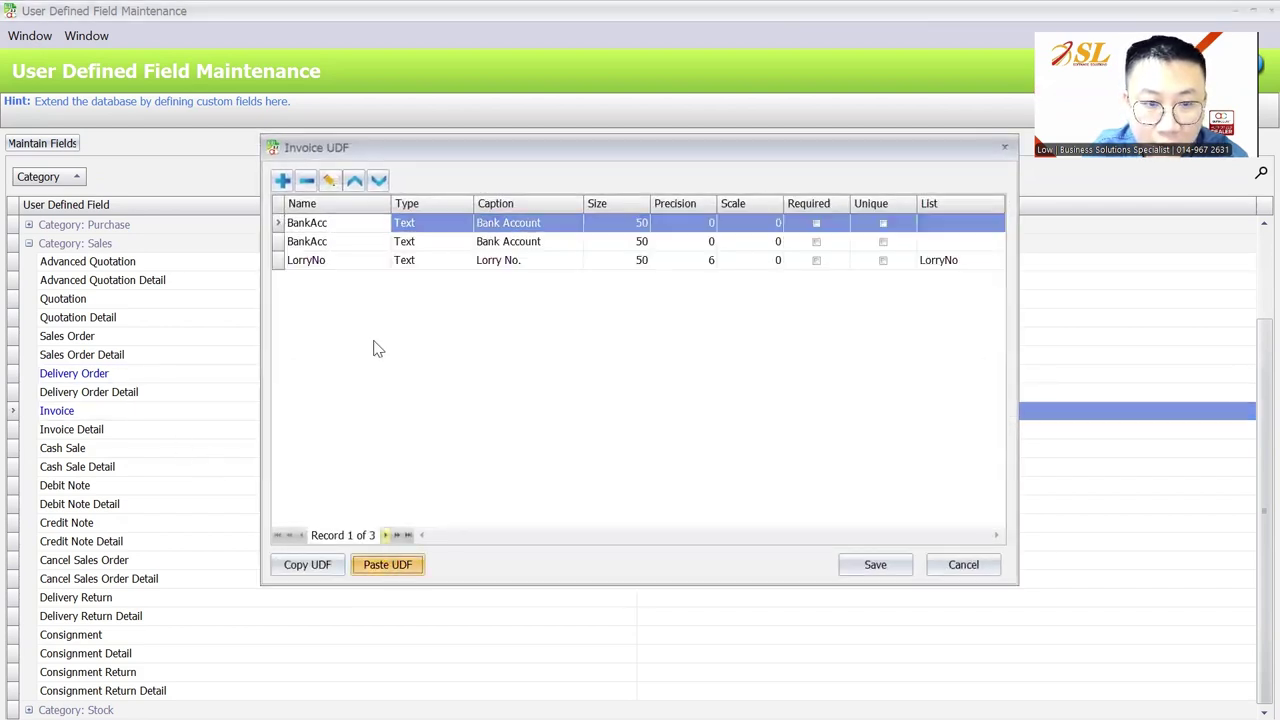
pyautogui.click(333, 246)
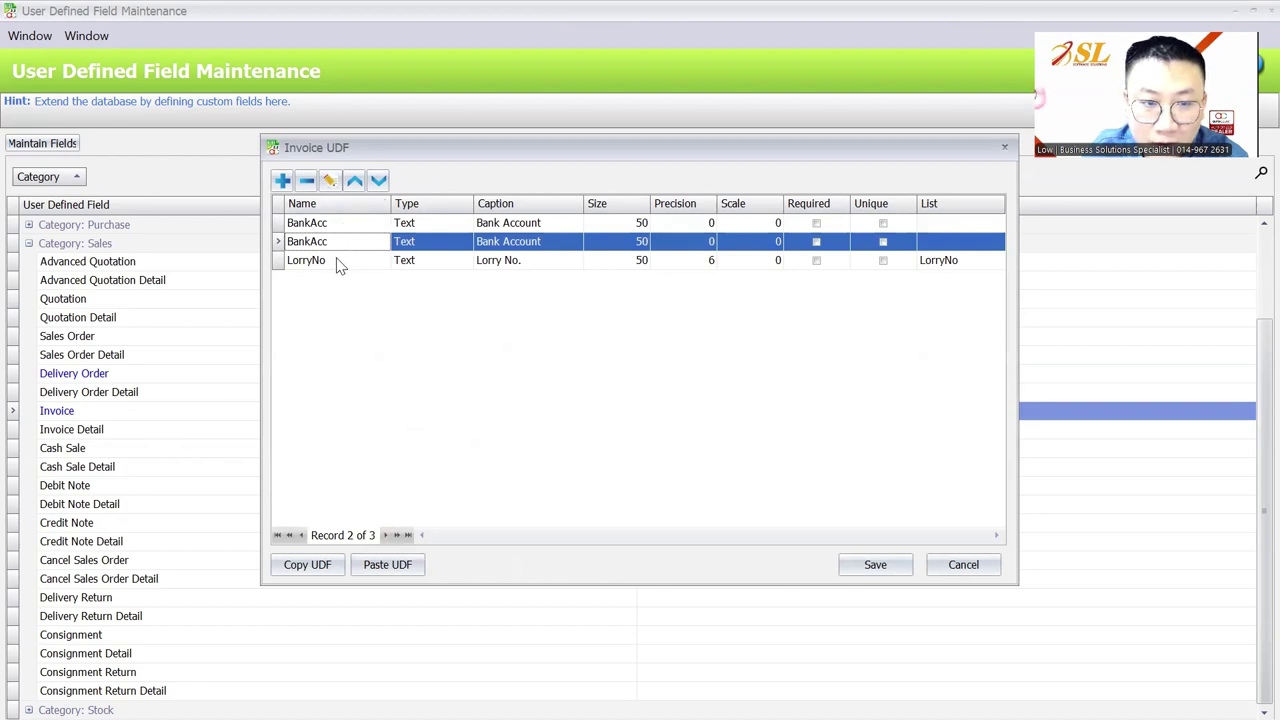
pyautogui.click(307, 181)
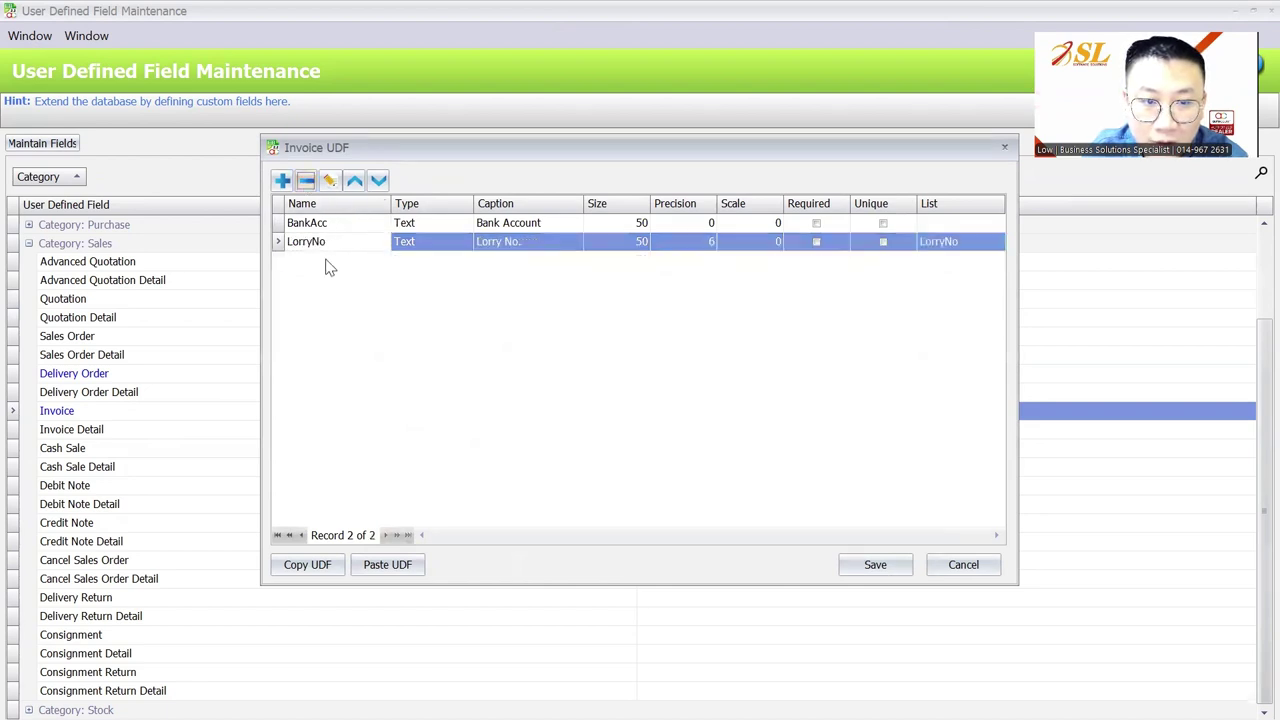
pyautogui.click(895, 564)
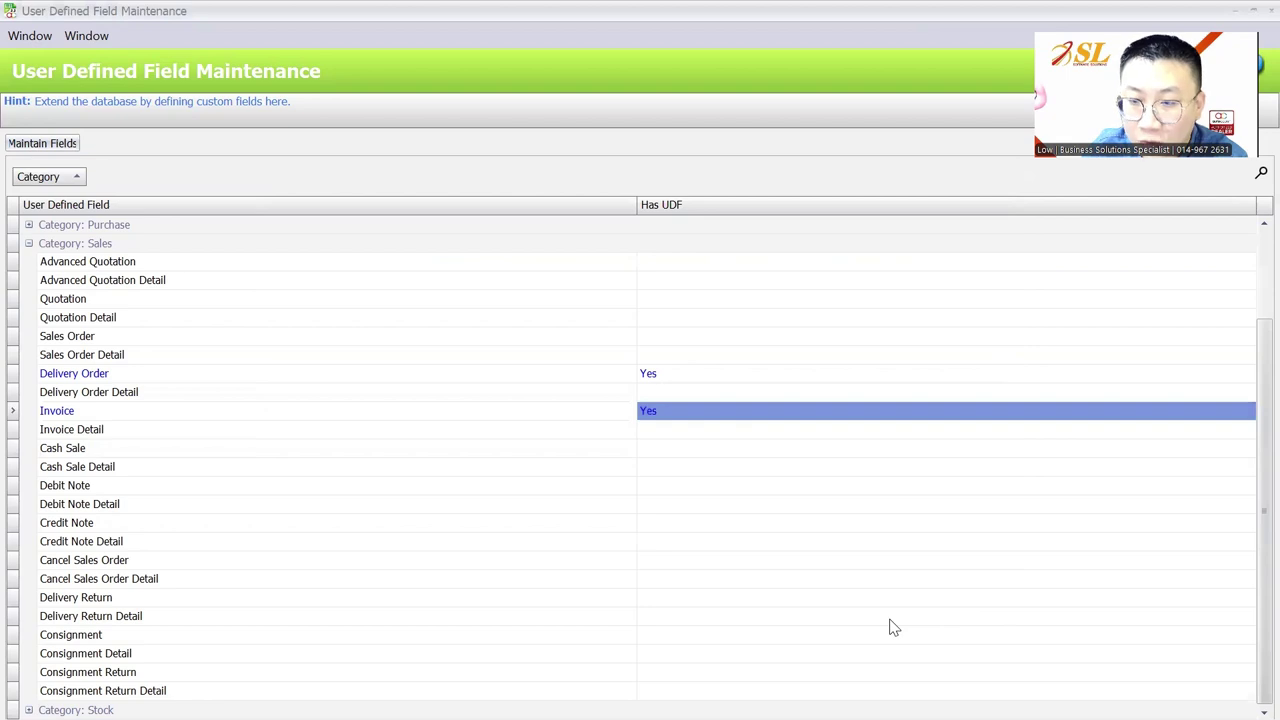
# Start a new delivery order and show its User Defined Field tab
pyautogui.moveTo(890, 696)
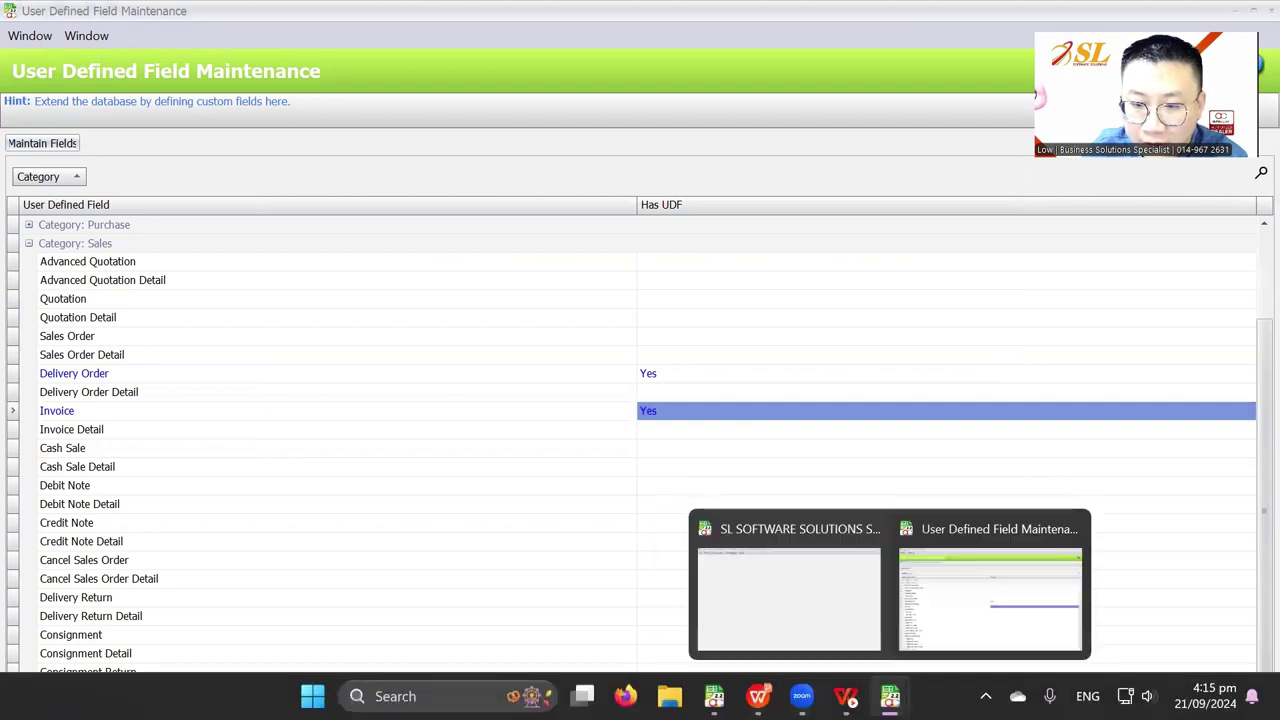
pyautogui.moveTo(714, 696)
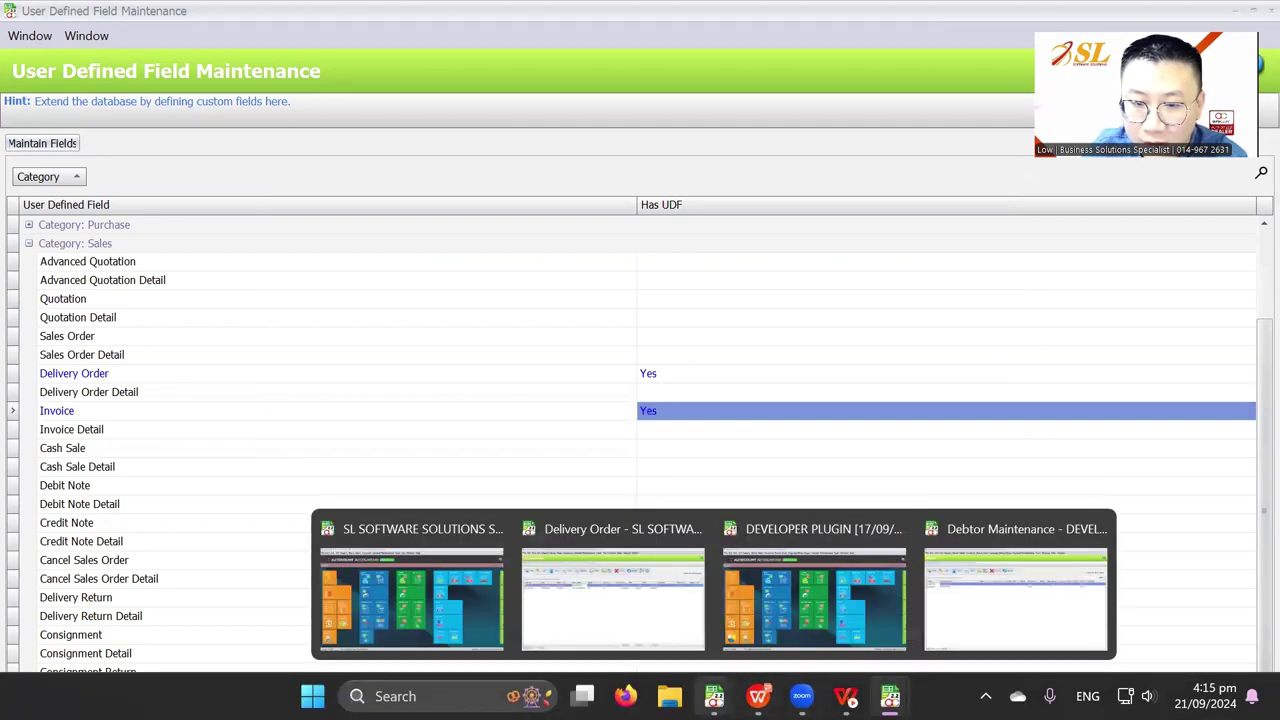
pyautogui.click(904, 630)
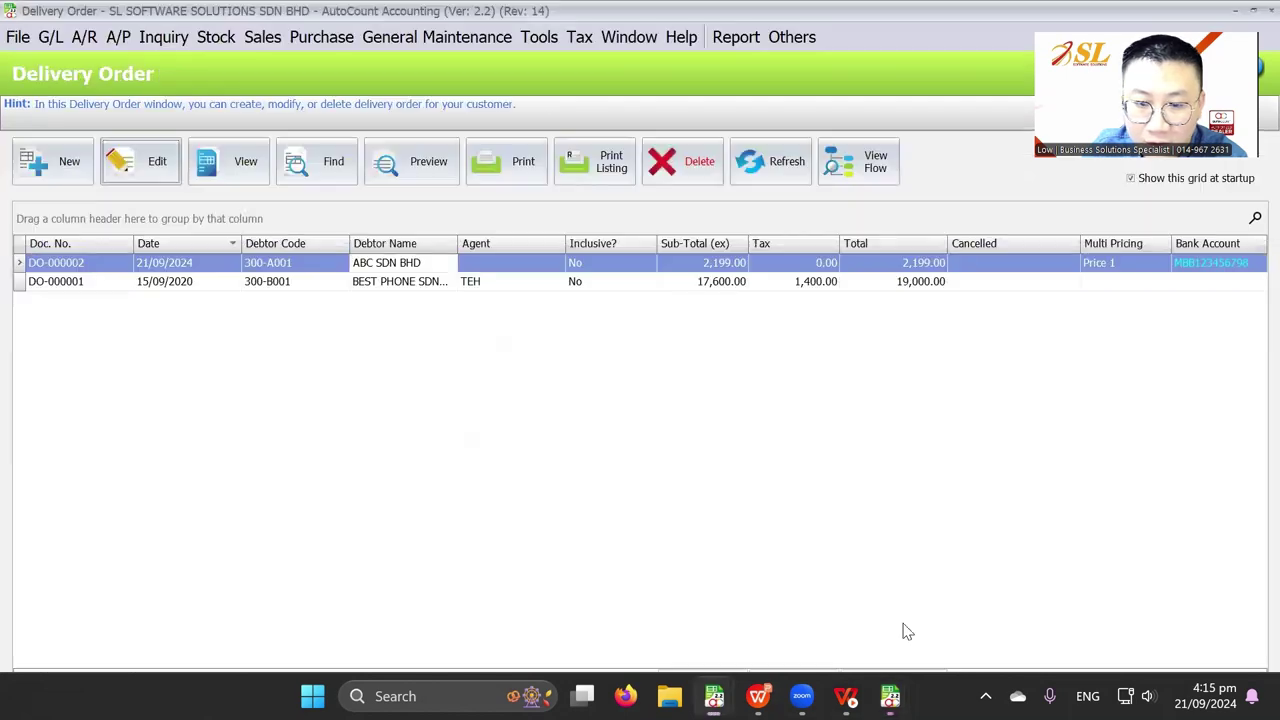
pyautogui.click(52, 161)
pyautogui.click(236, 299)
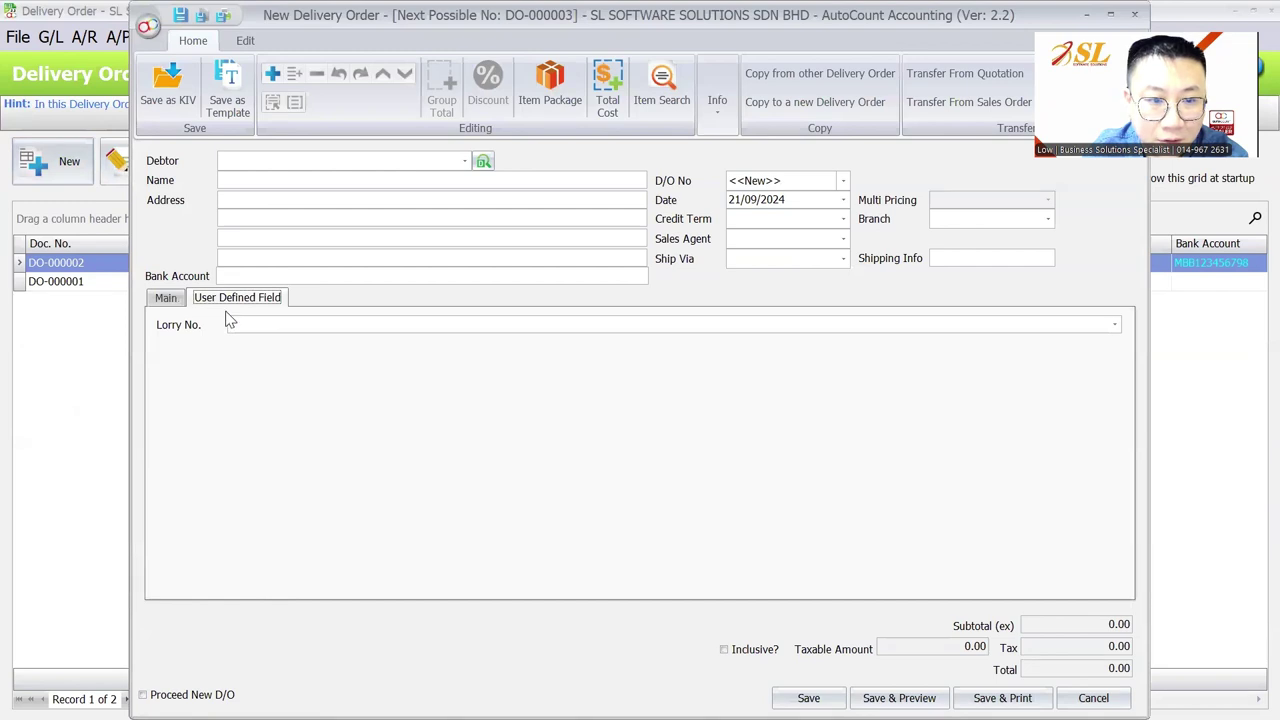
# Set the debtor to 300-A001 ABC SDN BHD and Lorry No. to ABC 1234
pyautogui.click(308, 164)
pyautogui.click(303, 252)
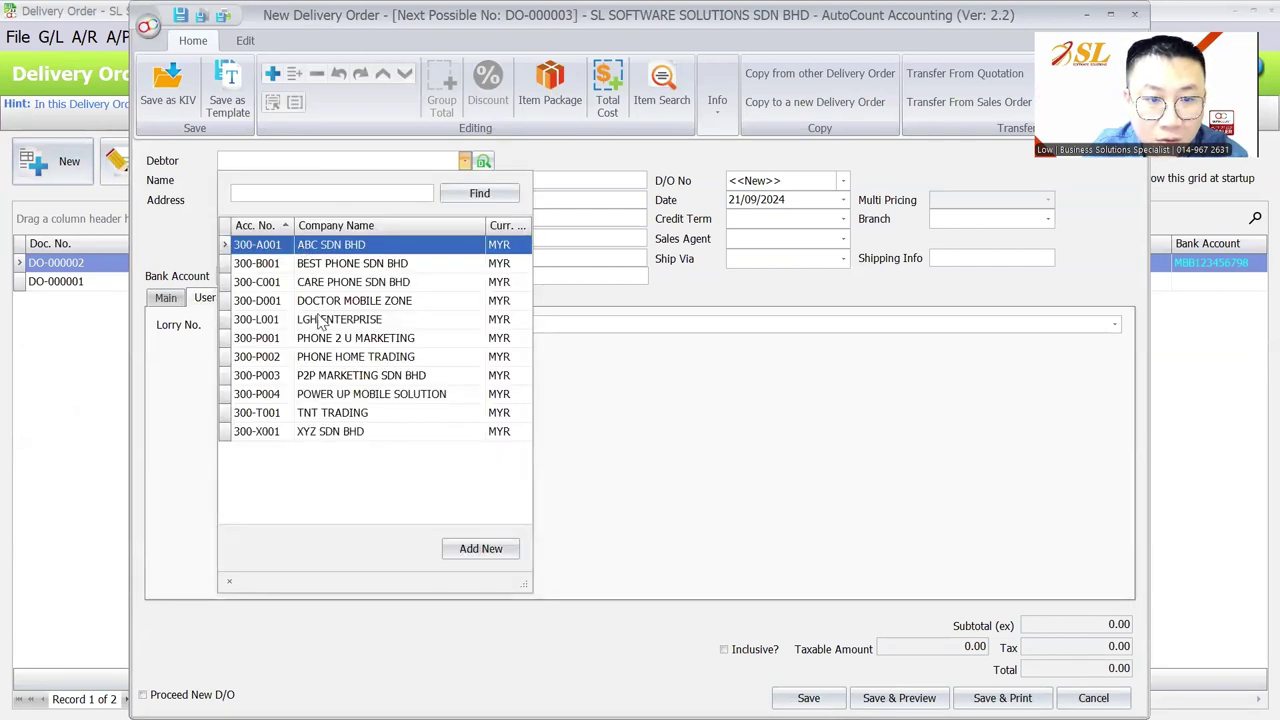
pyautogui.click(320, 324)
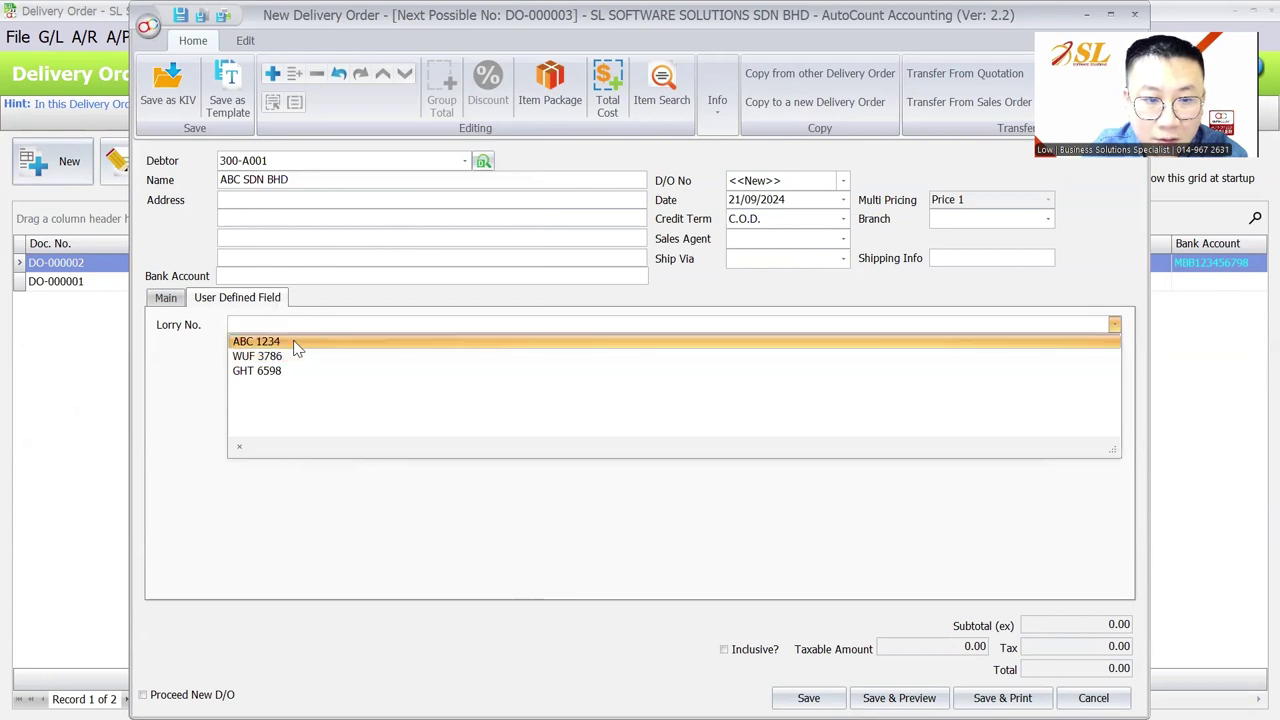
pyautogui.click(260, 341)
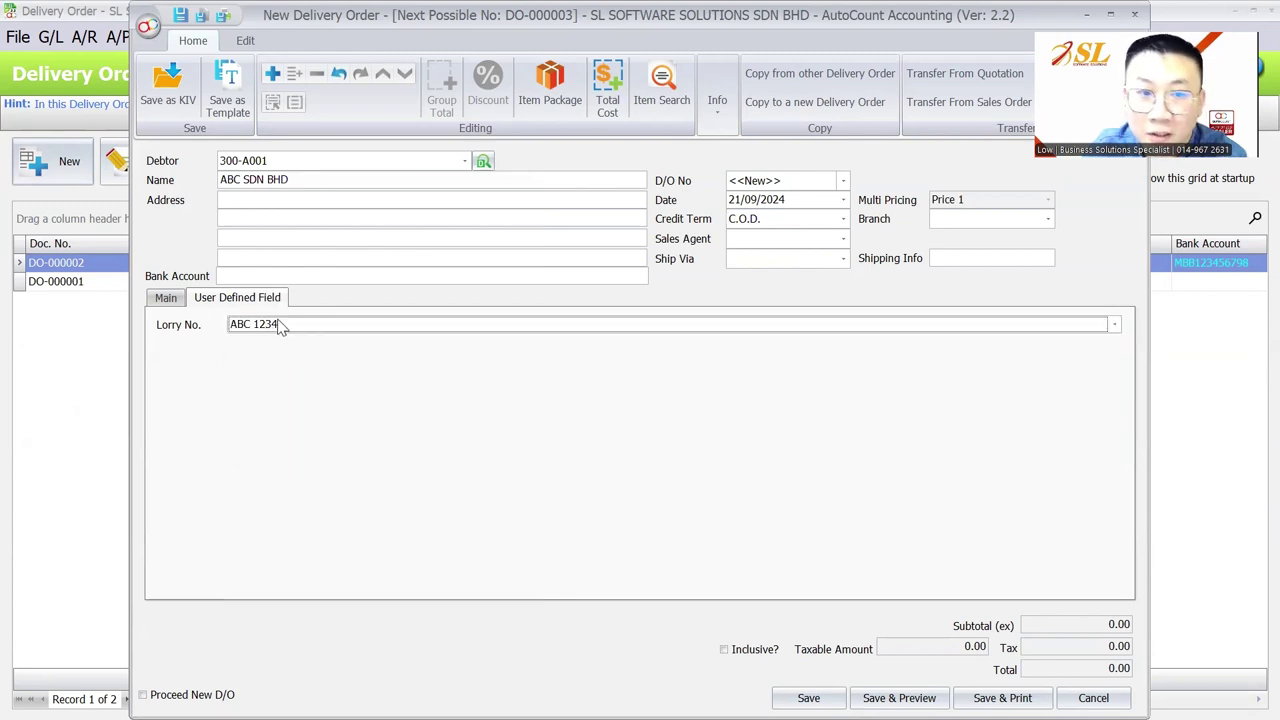
# Use Customize Layout to move the Lorry No. field under Bank Account in the header
pyautogui.rightClick(373, 300)
pyautogui.click(416, 314)
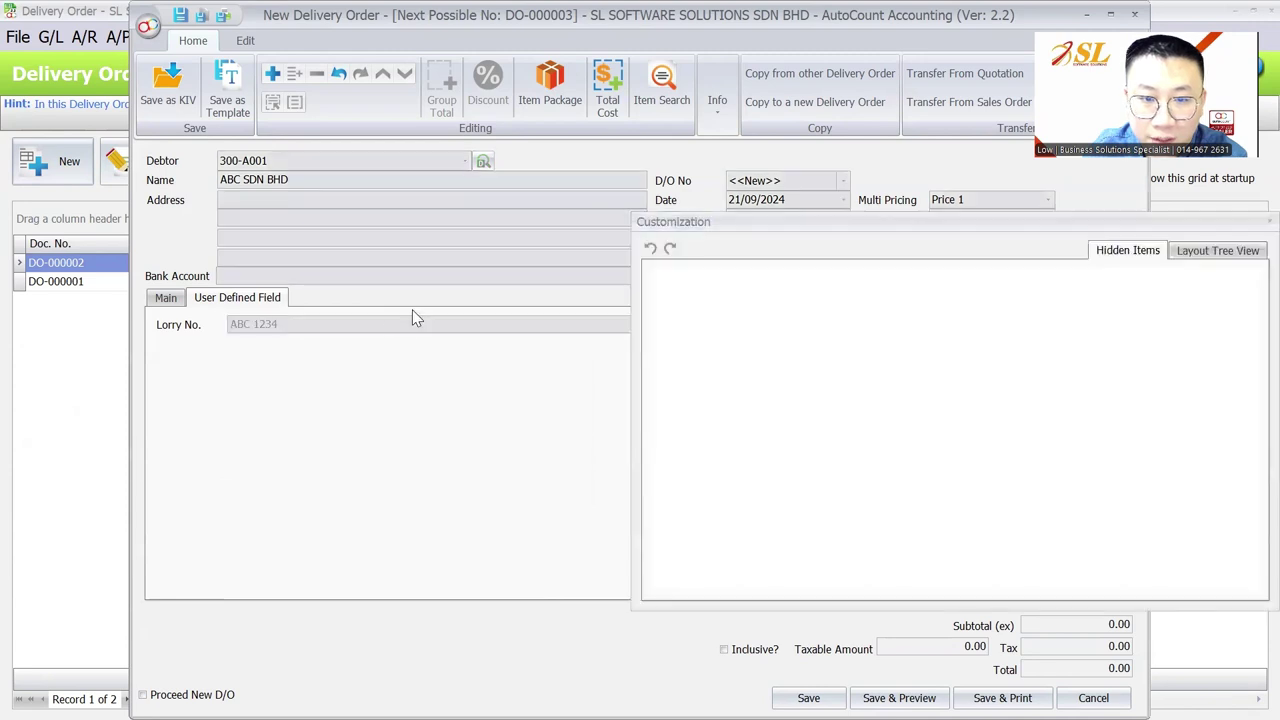
pyautogui.moveTo(189, 331); pyautogui.dragTo(185, 296)
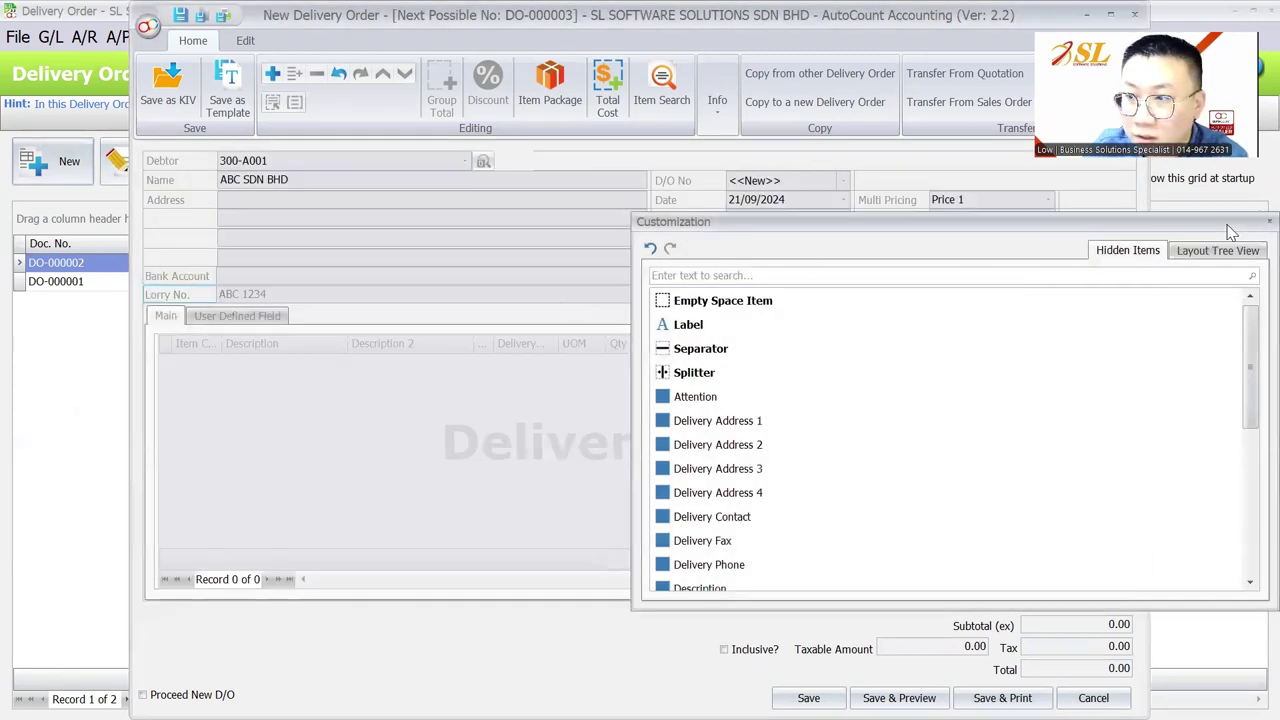
pyautogui.click(1052, 224)
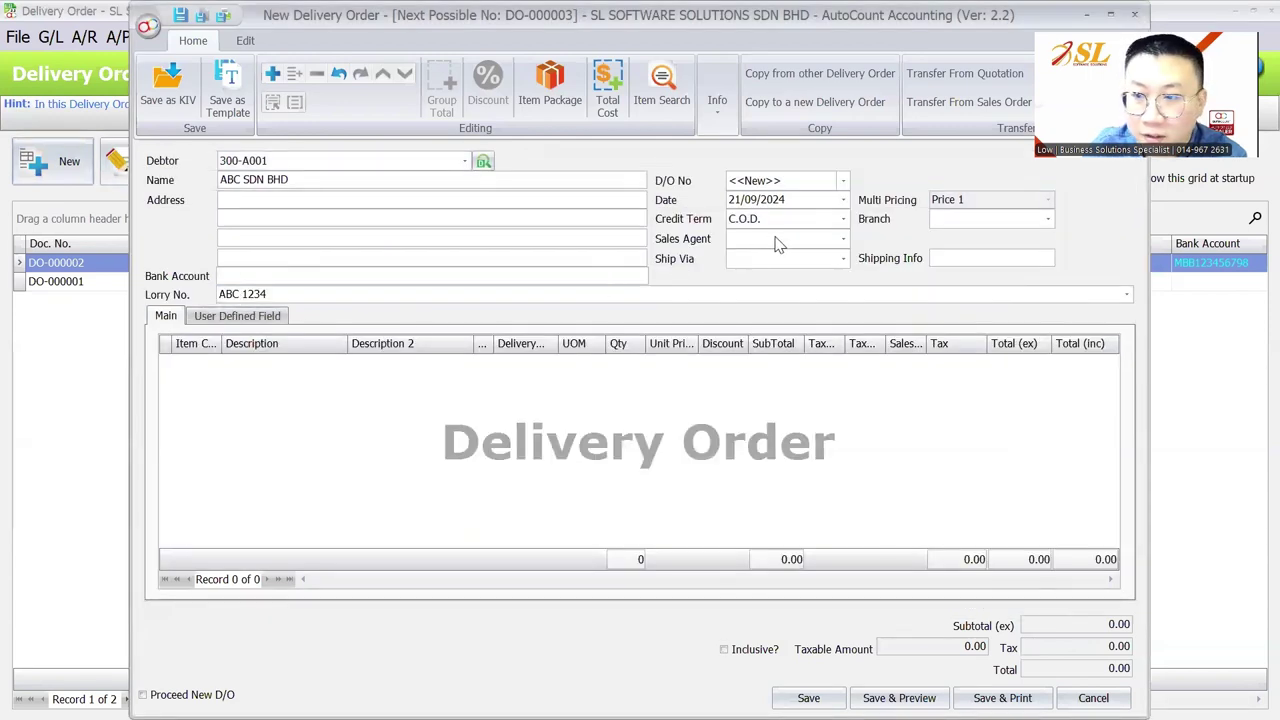
# Check the relocated Lorry No. dropdown still offers the lorry list
pyautogui.click(444, 288)
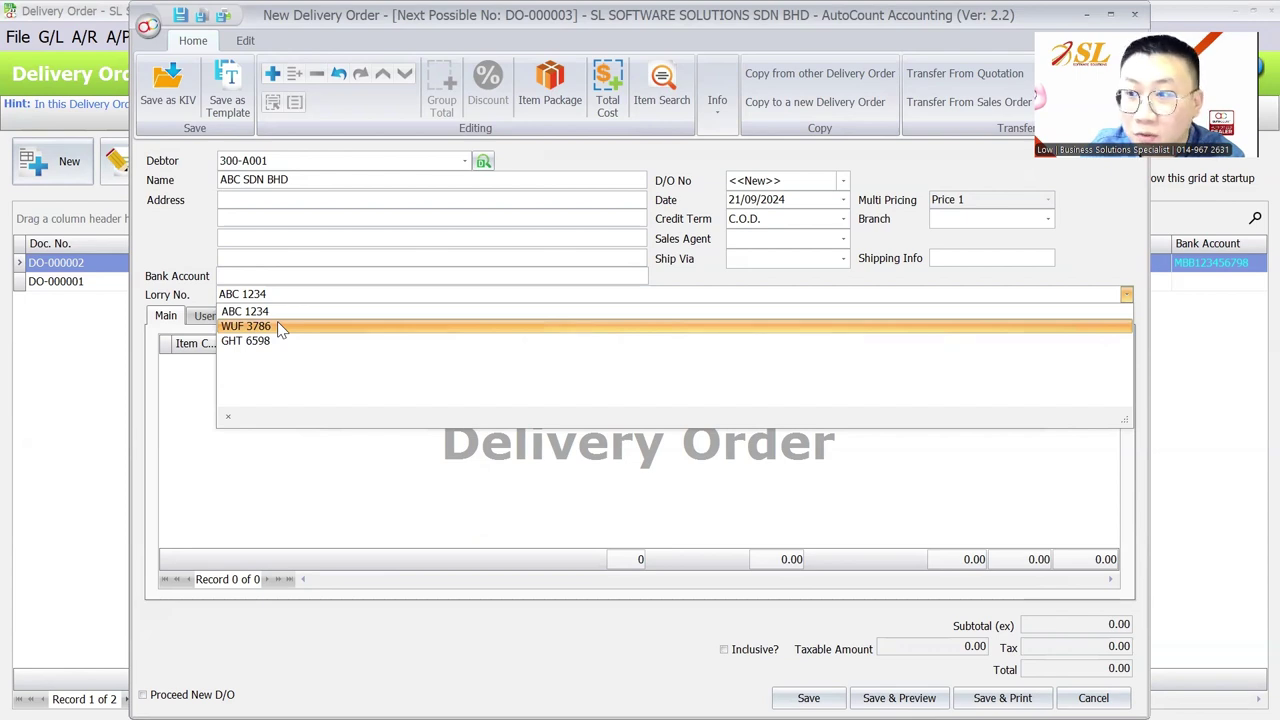
pyautogui.click(158, 300)
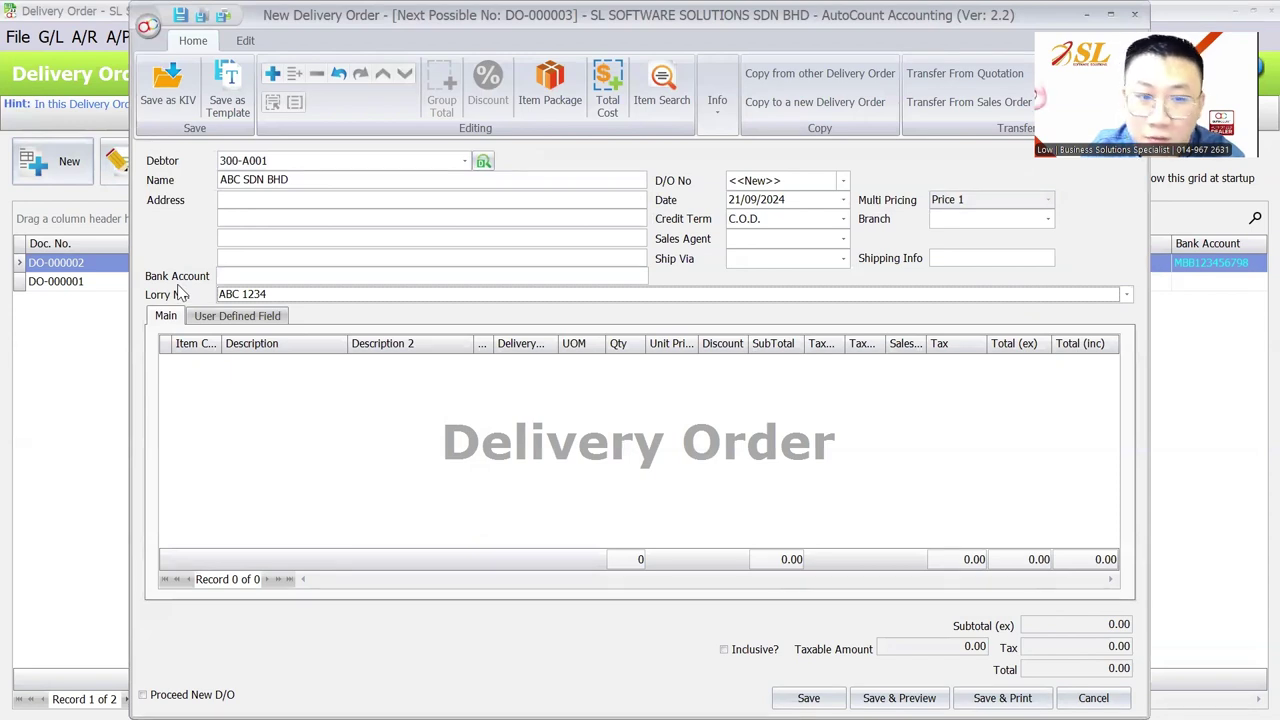
pyautogui.click(436, 294)
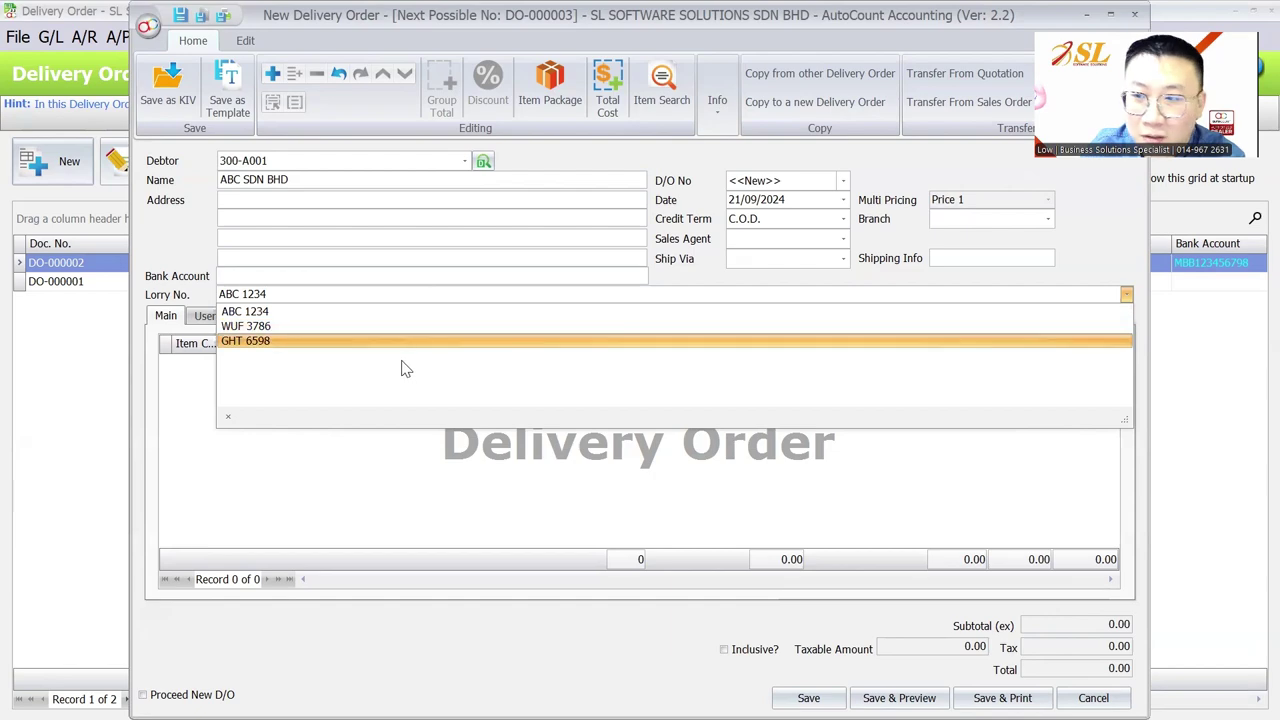
# Close the new delivery order without saving and open the General Maintenance menu
pyautogui.doubleClick(969, 25)
pyautogui.click(969, 57)
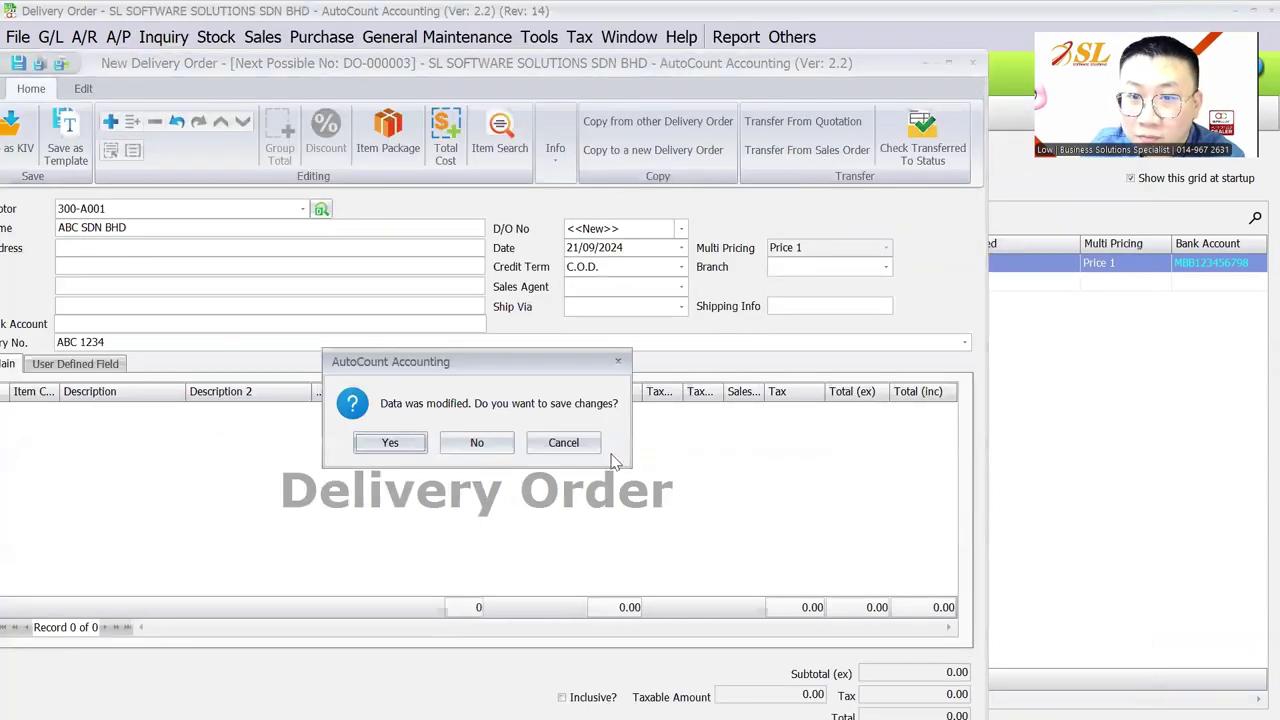
pyautogui.click(477, 441)
pyautogui.click(452, 38)
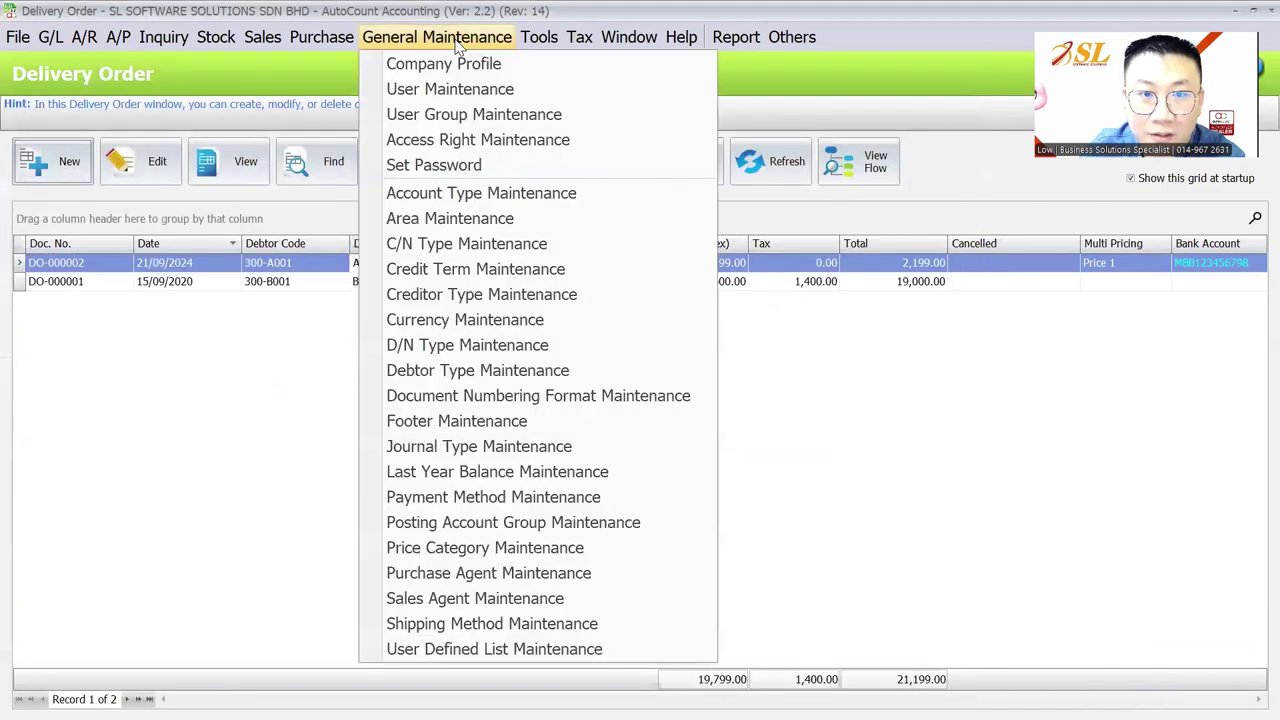
pyautogui.click(496, 649)
pyautogui.click(52, 152)
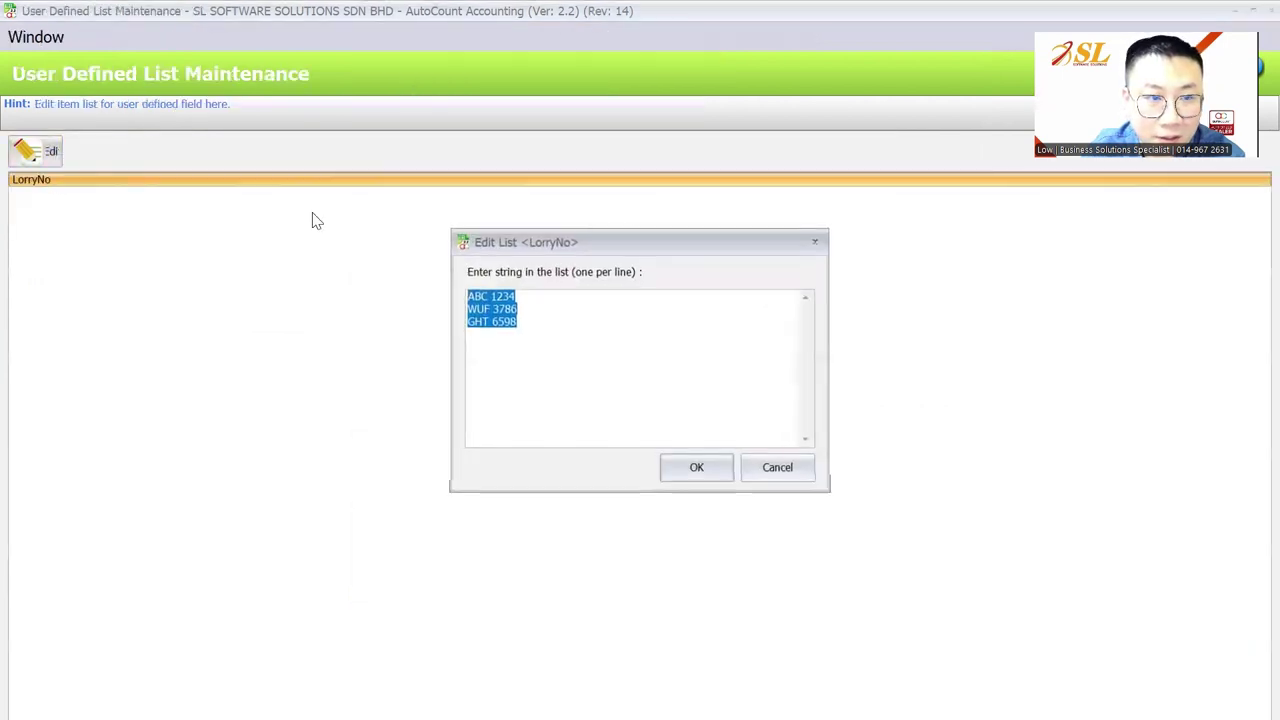
pyautogui.click(535, 323)
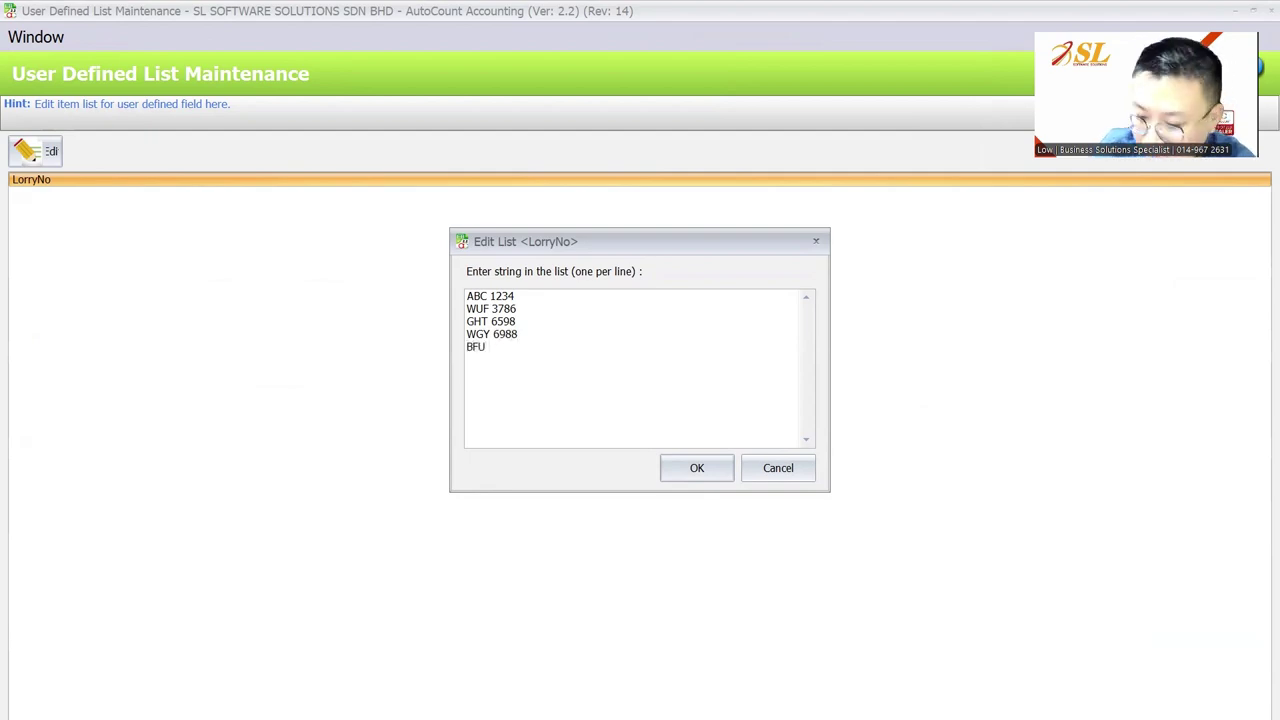
pyautogui.write('118')
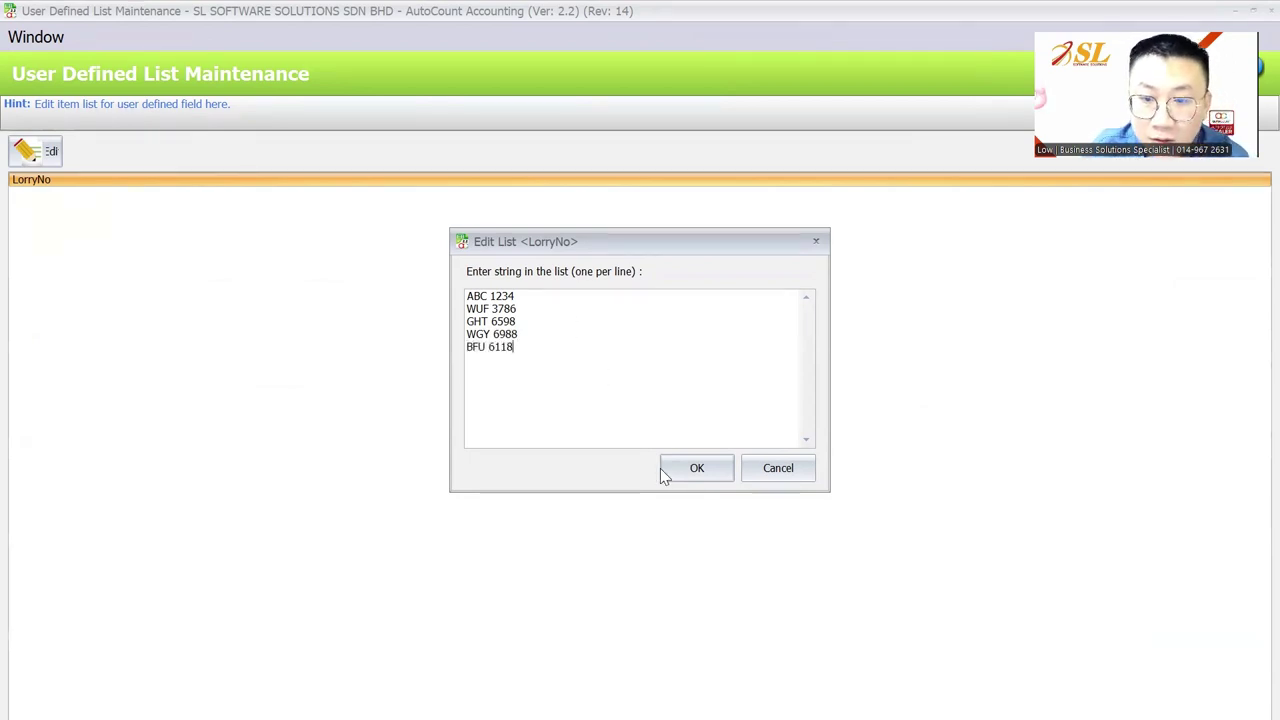
pyautogui.click(663, 468)
pyautogui.click(1252, 12)
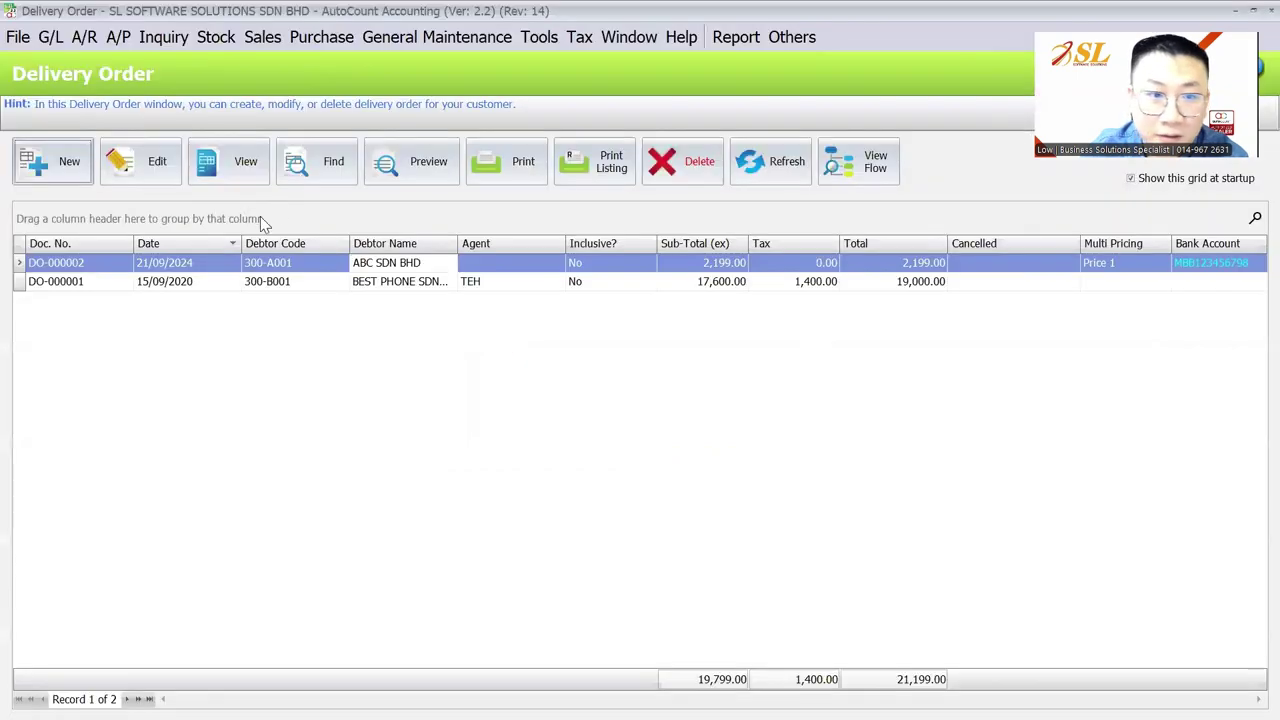
pyautogui.click(160, 163)
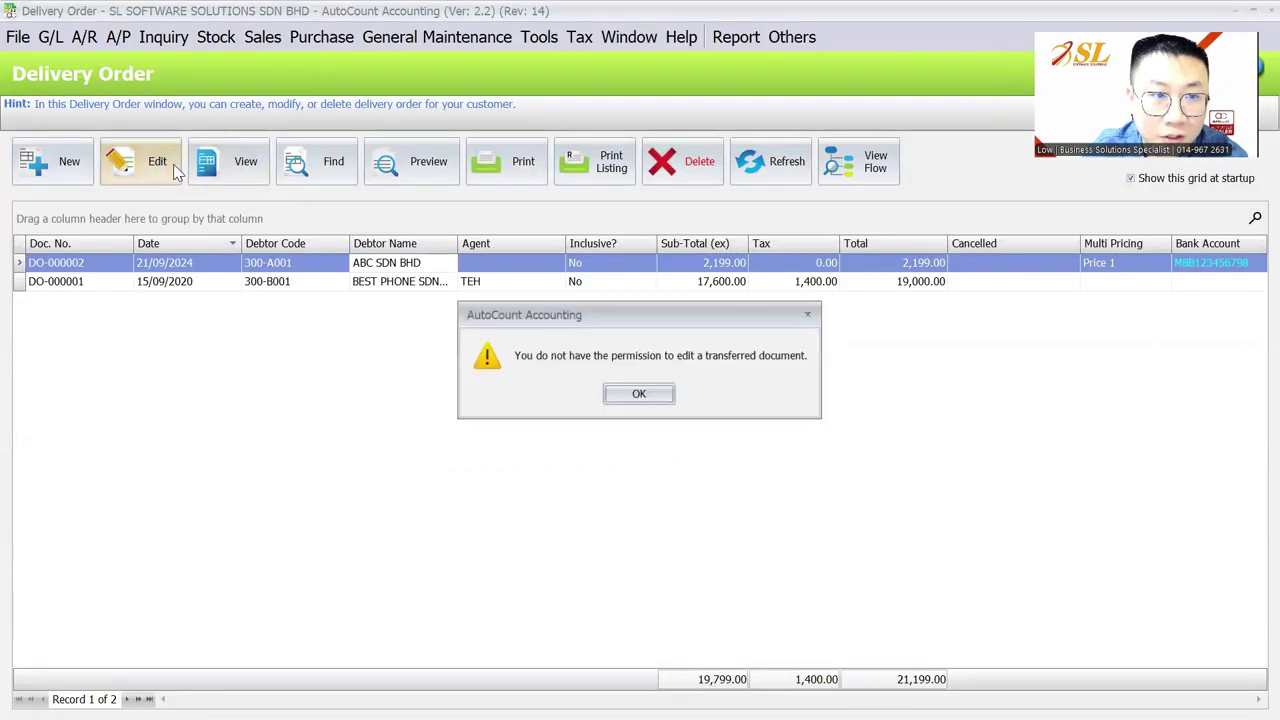
pyautogui.click(640, 391)
pyautogui.click(75, 170)
pyautogui.click(279, 296)
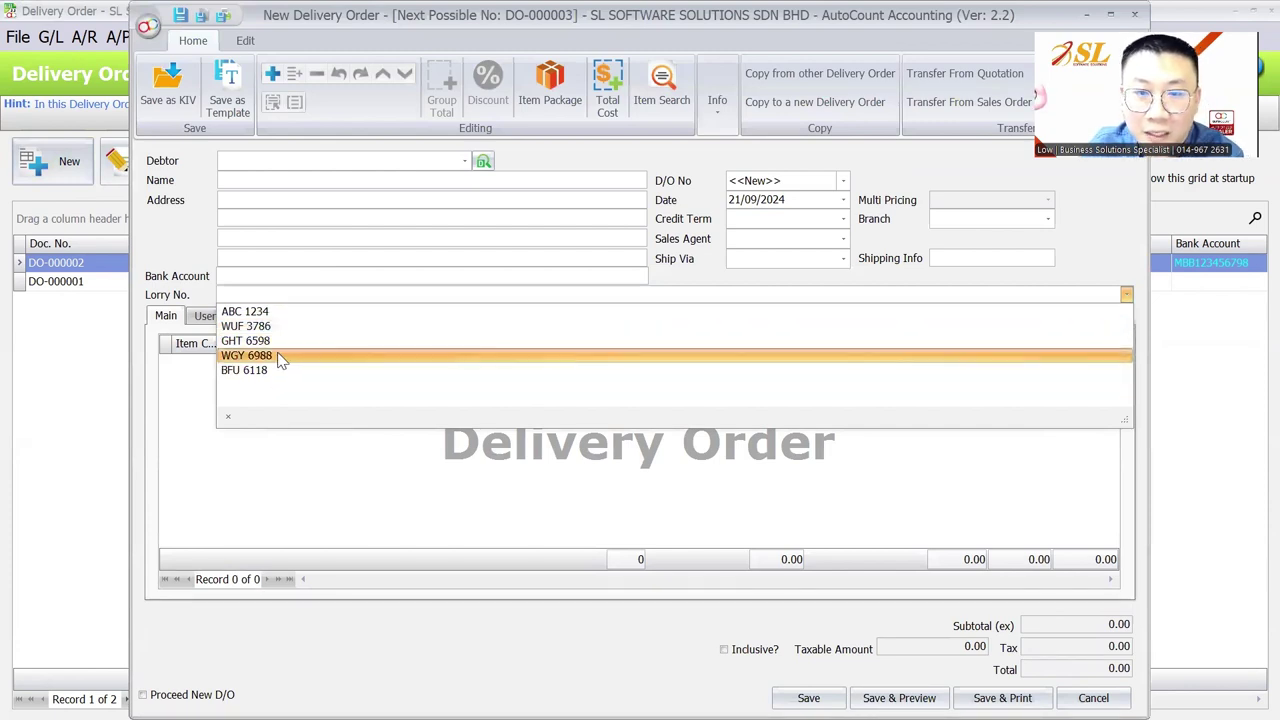
pyautogui.press('Escape')
pyautogui.press('Escape')
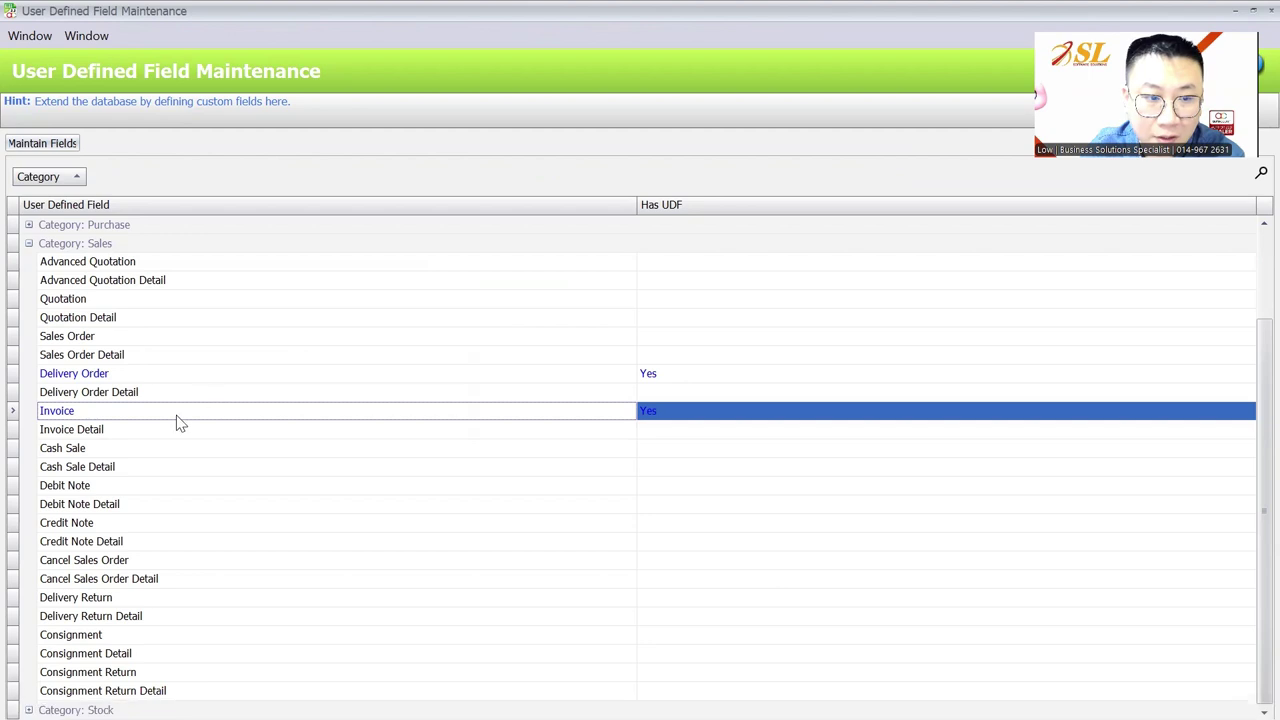
pyautogui.click(201, 379)
pyautogui.doubleClick(201, 380)
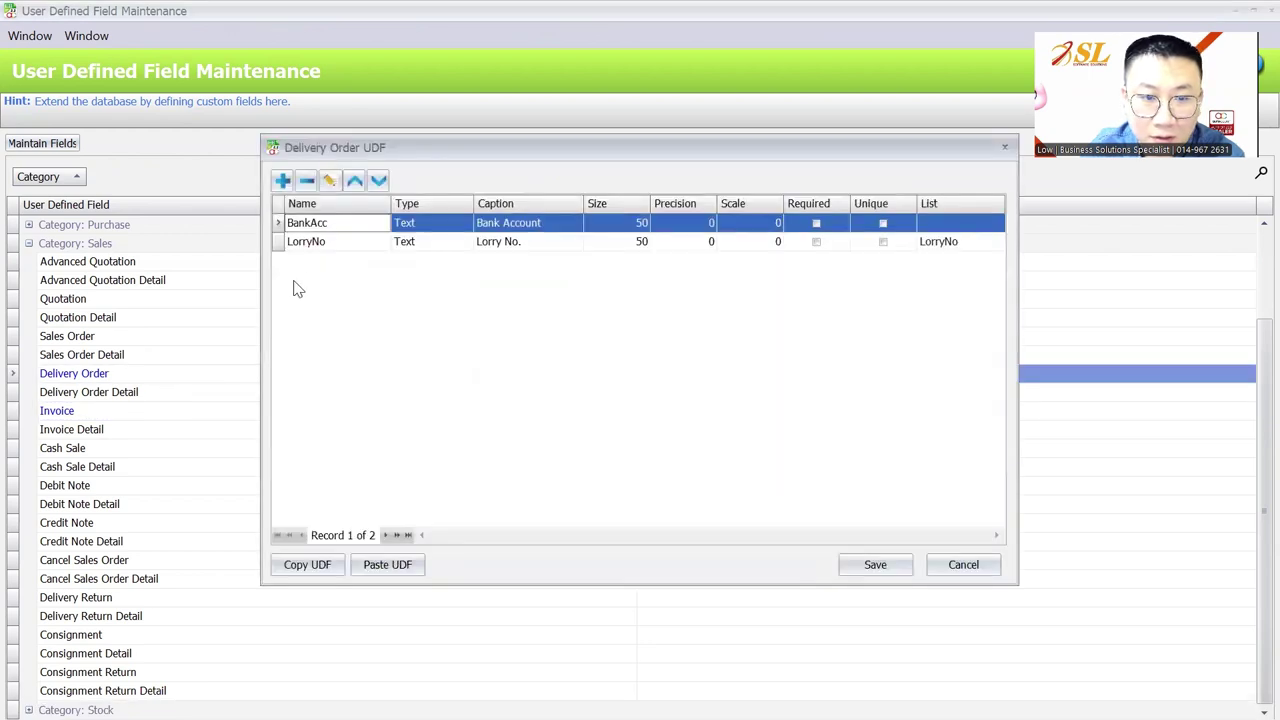
pyautogui.click(282, 180)
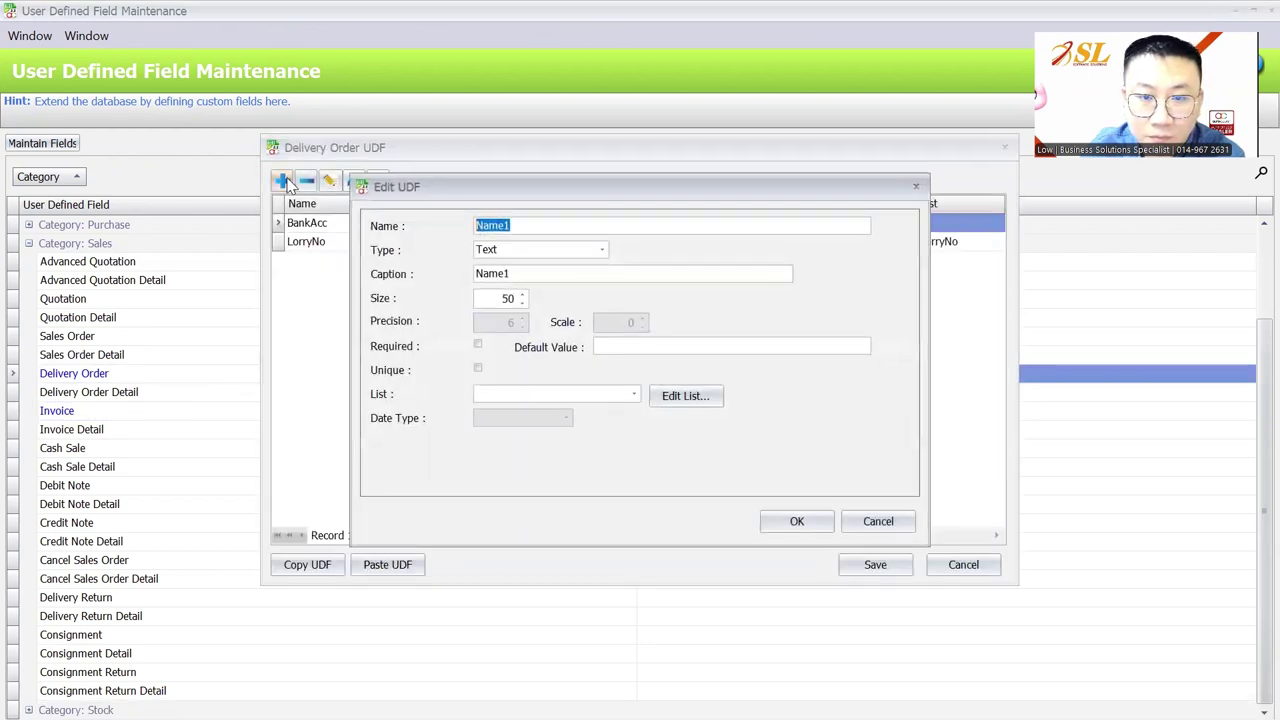
pyautogui.click(544, 248)
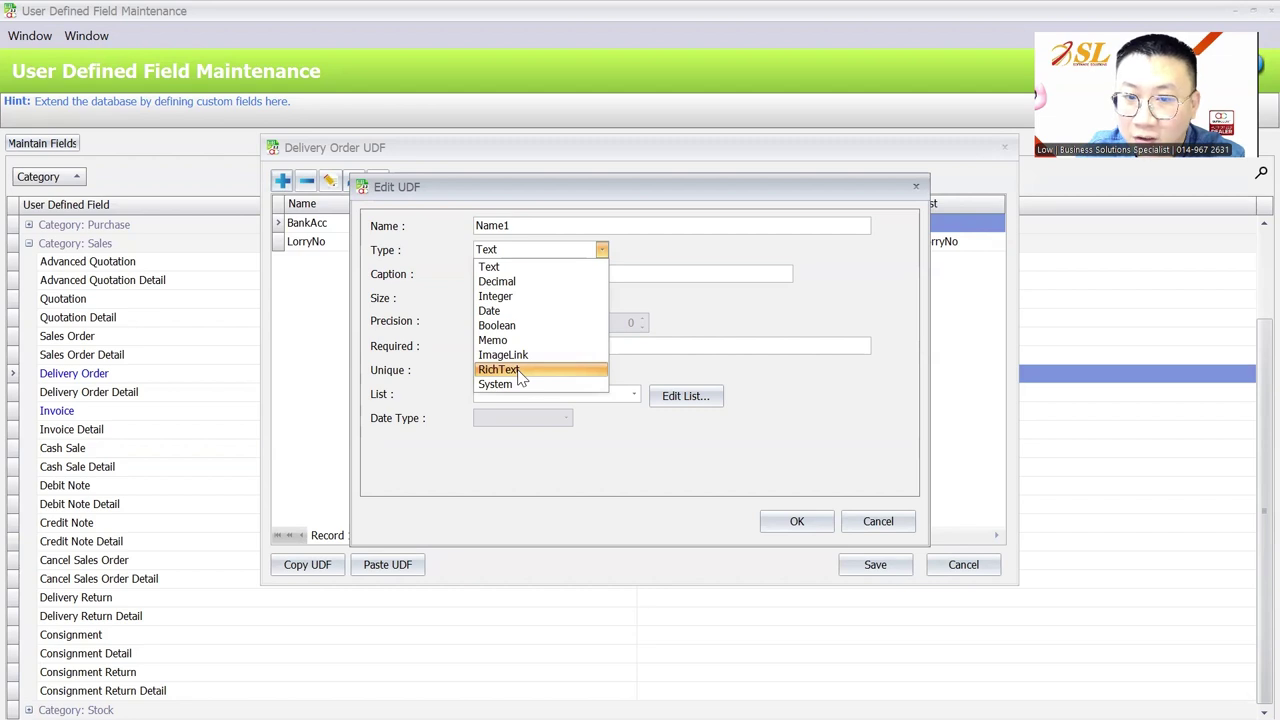
pyautogui.click(885, 521)
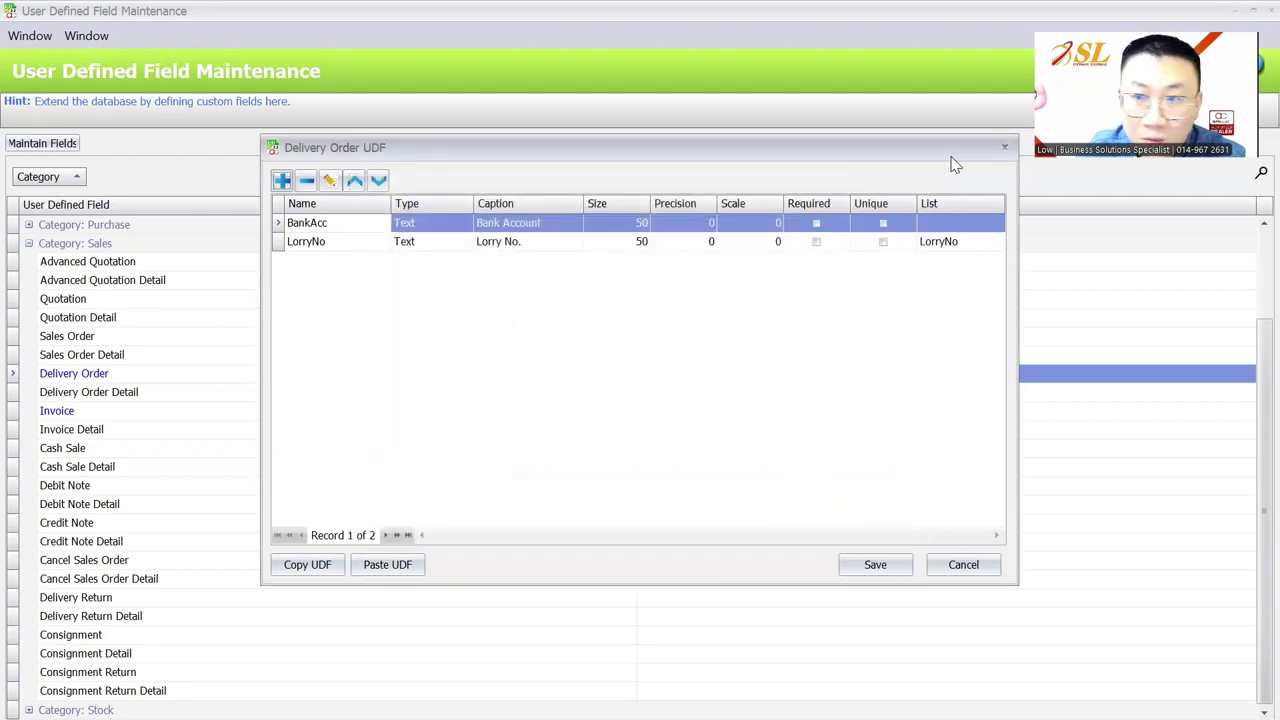
pyautogui.click(1004, 147)
# Open the Debtor UDFs and add a new field of Memo type
pyautogui.click(29, 244)
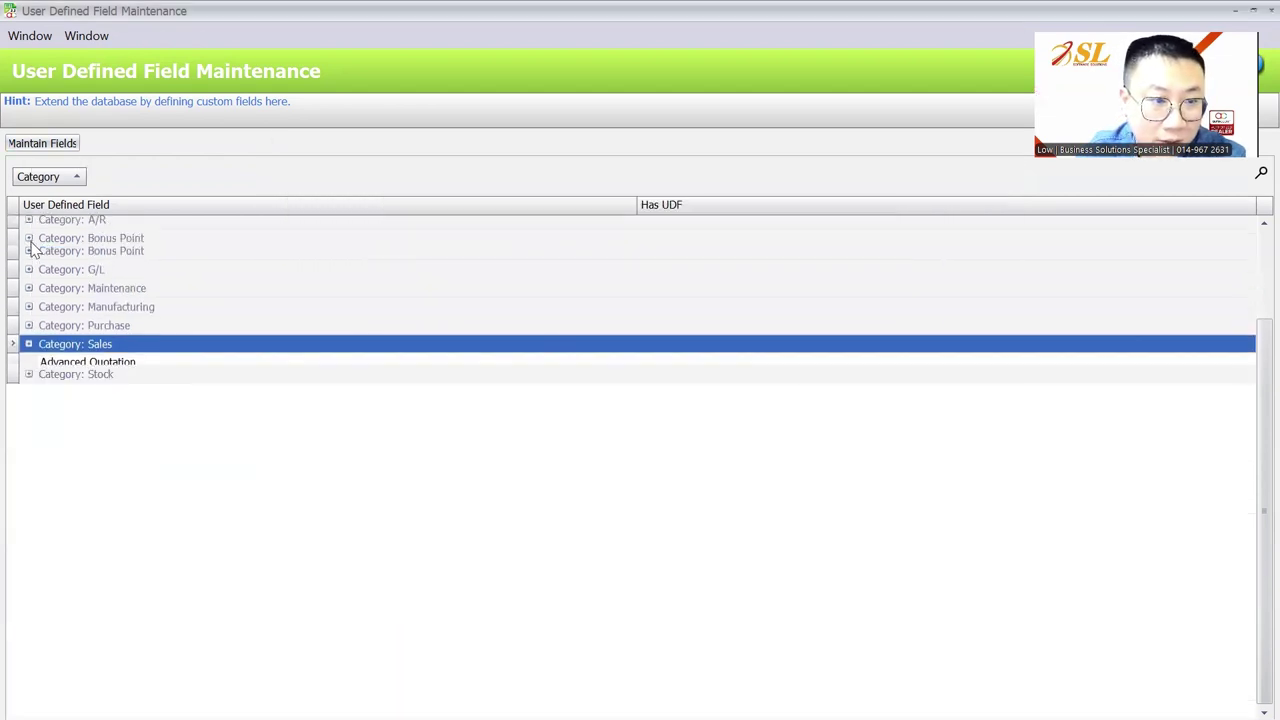
pyautogui.click(30, 299)
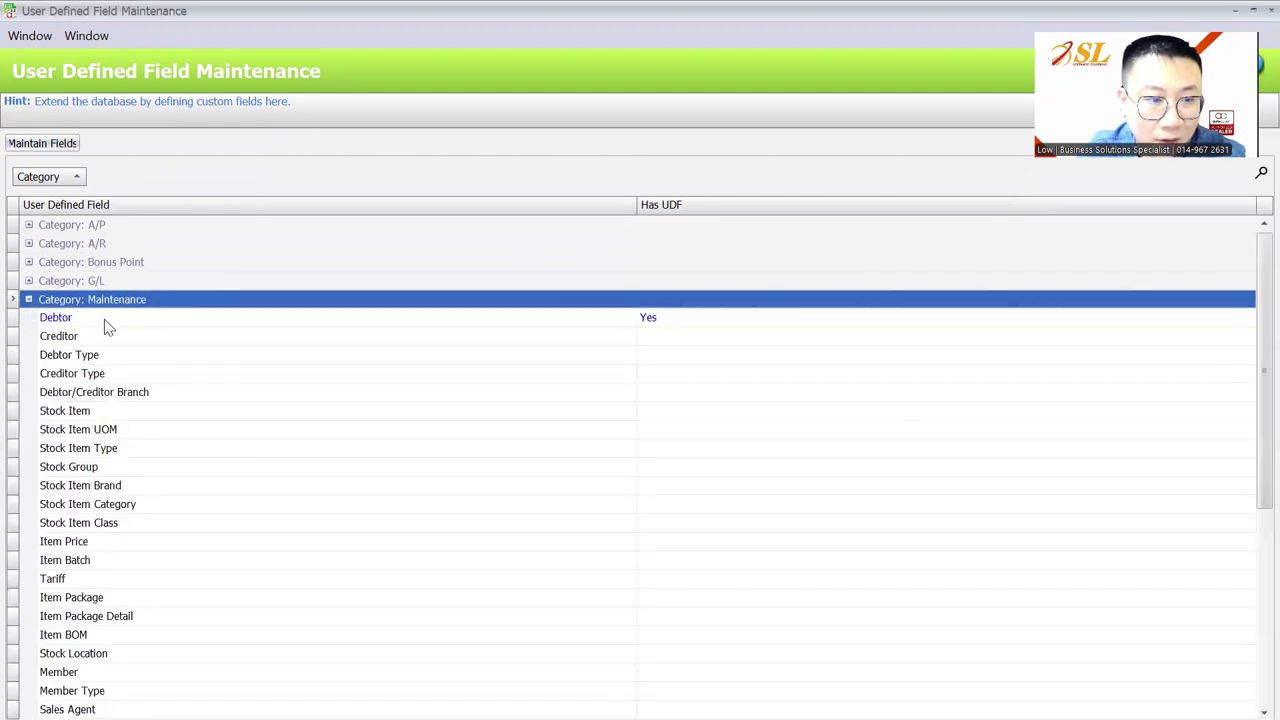
pyautogui.doubleClick(104, 319)
pyautogui.click(283, 181)
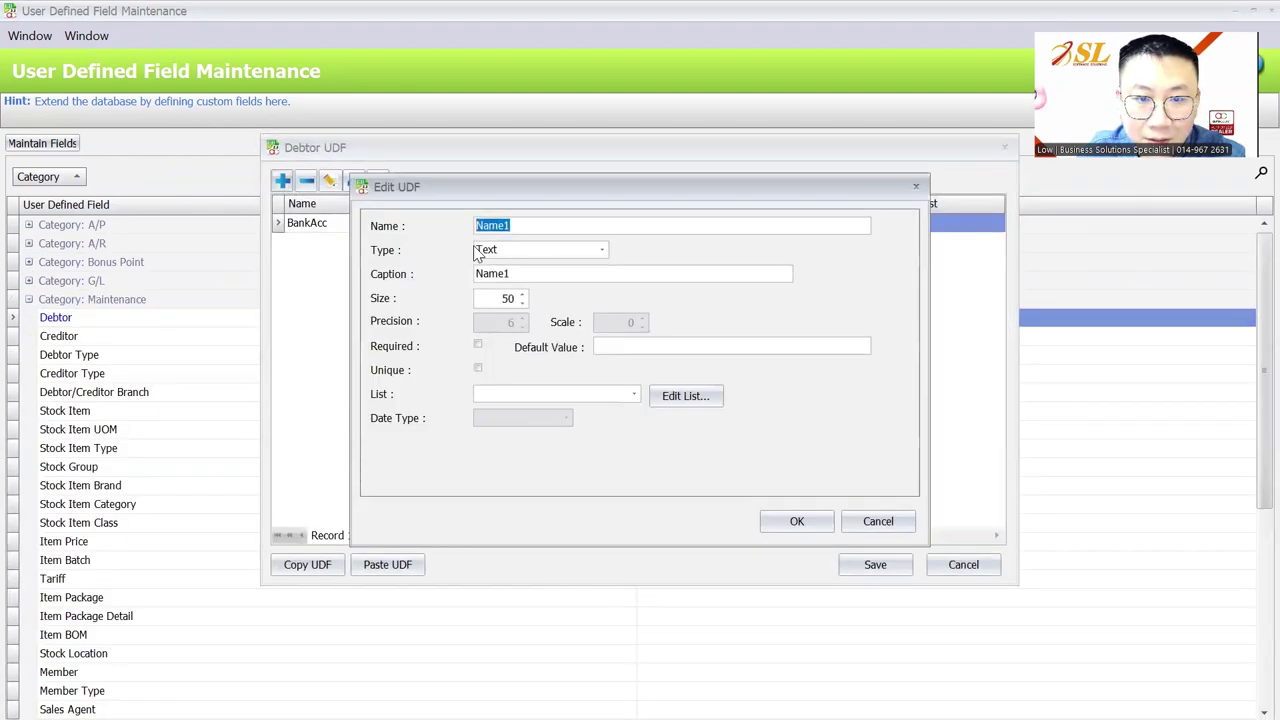
pyautogui.write('memo')
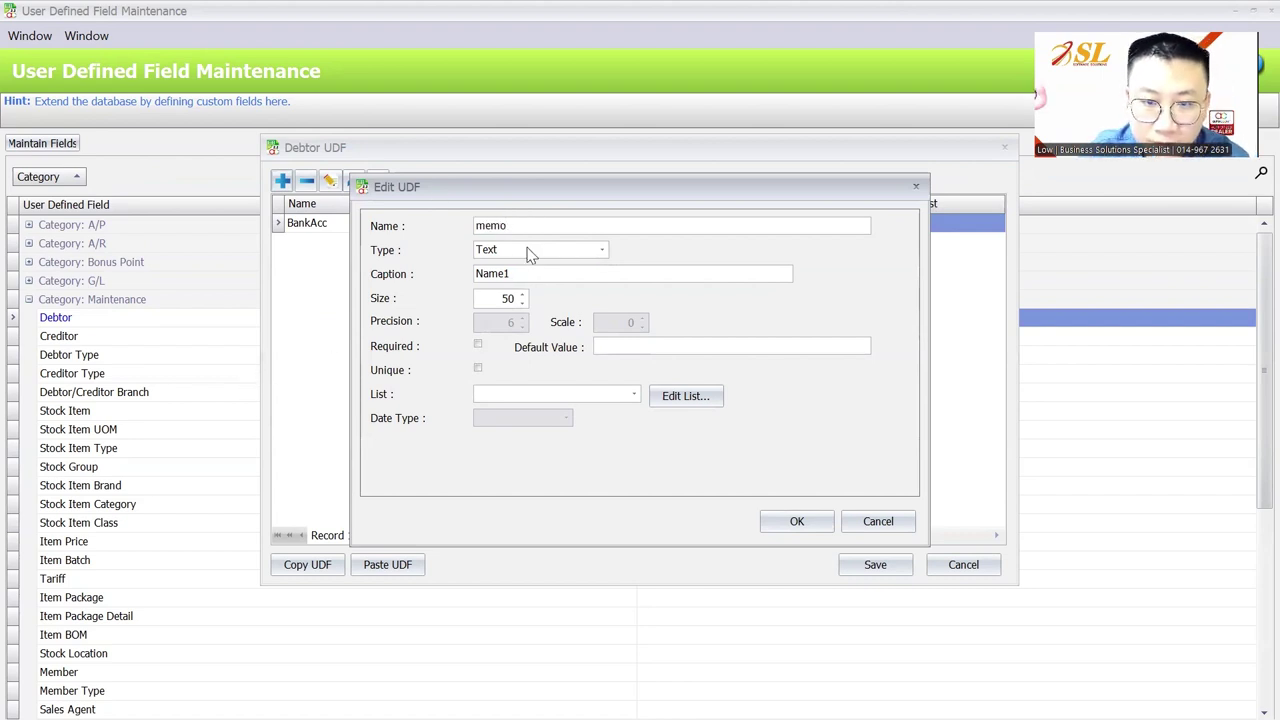
pyautogui.click(535, 250)
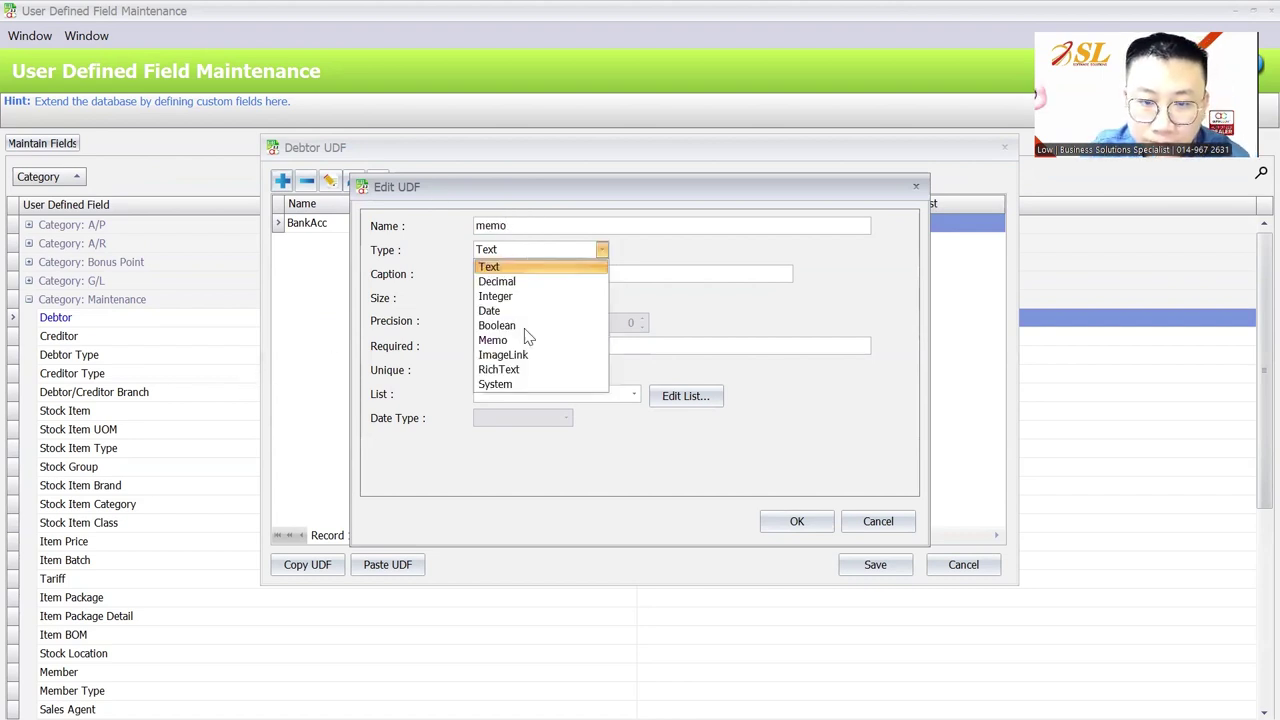
pyautogui.click(528, 333)
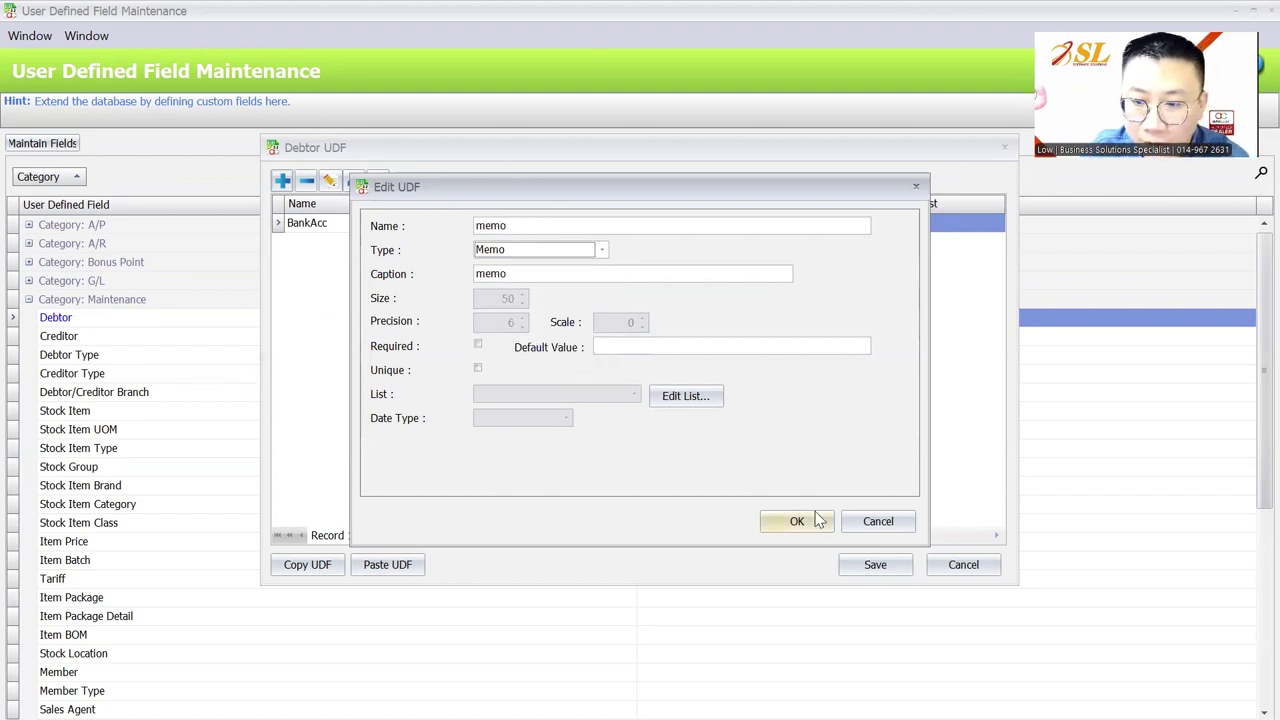
# Capitalise the new field's name and caption to Memo and confirm it
pyautogui.click(469, 276)
pyautogui.press('Delete')
pyautogui.write('M')
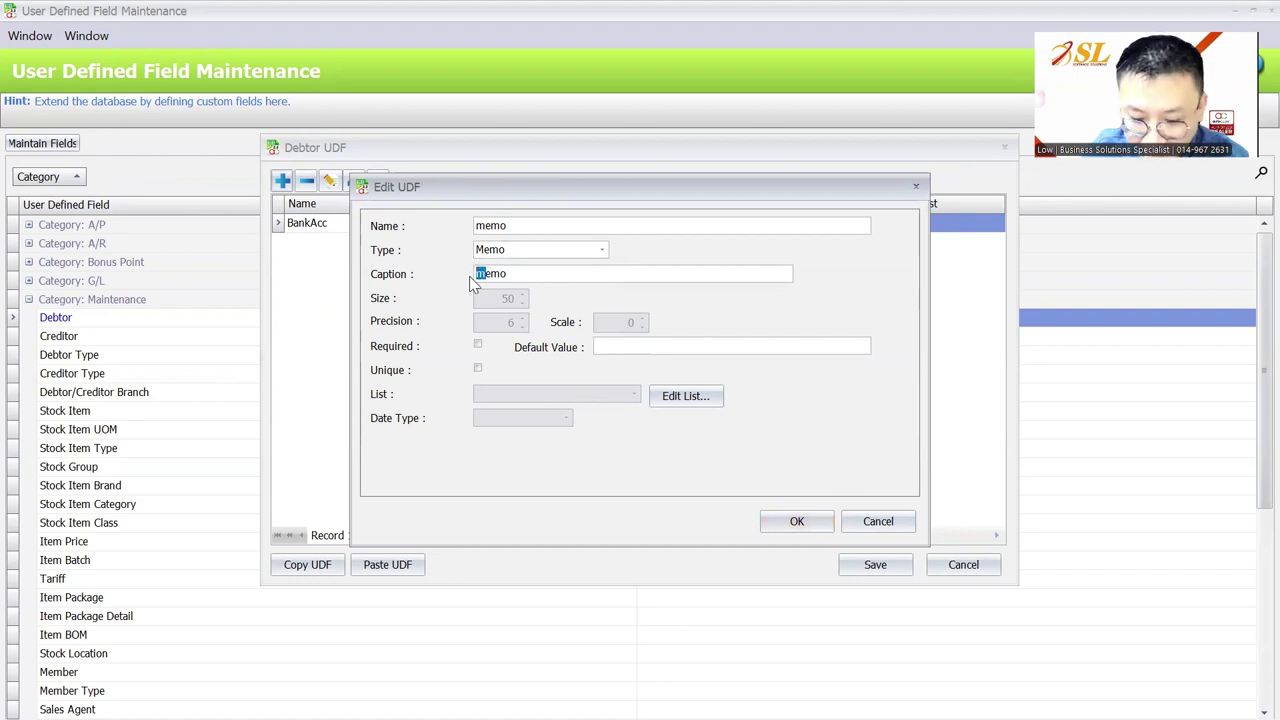
pyautogui.click(477, 225)
pyautogui.press('Delete')
pyautogui.write('M')
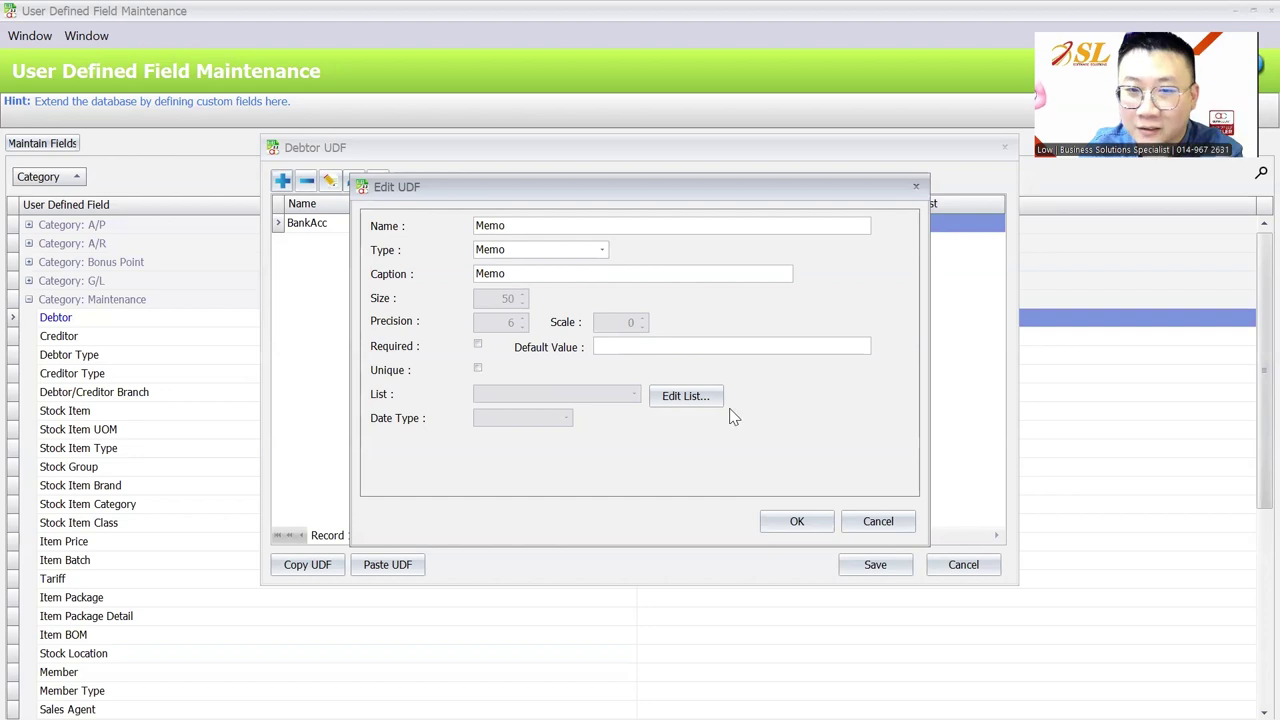
pyautogui.click(808, 519)
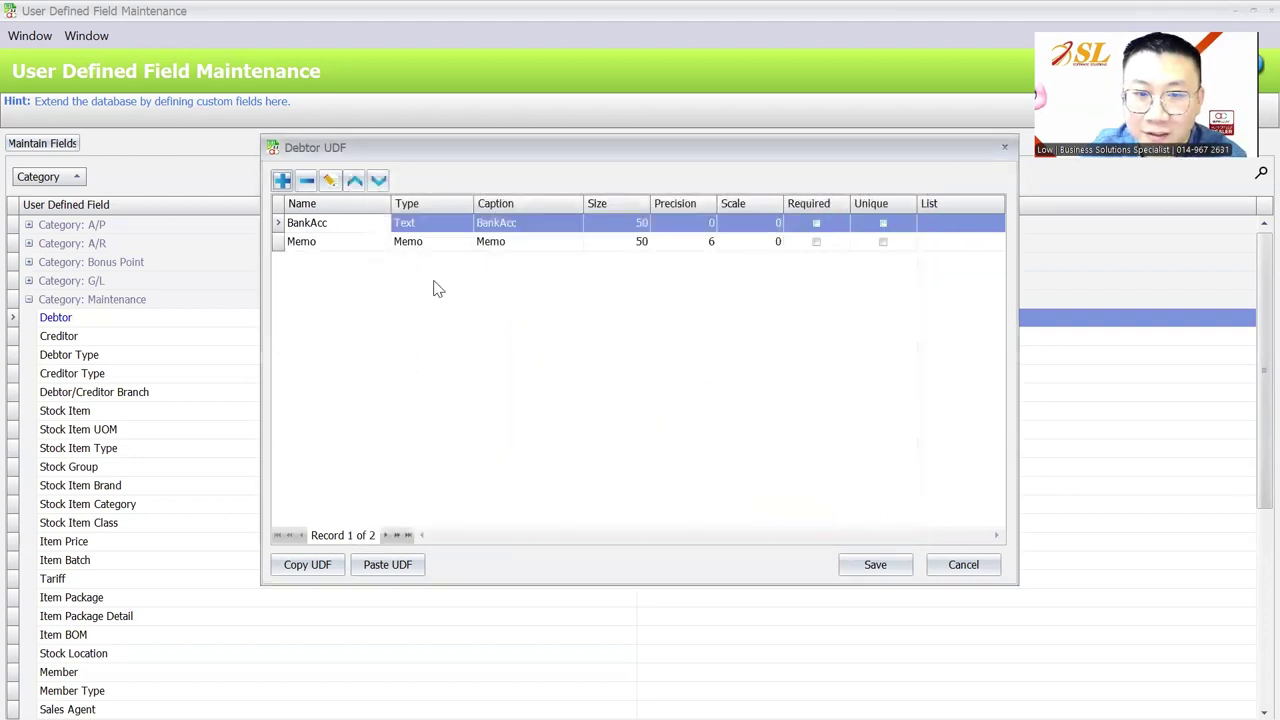
# Add a RichText Debtor field named Note with caption Note
pyautogui.press('Insert')
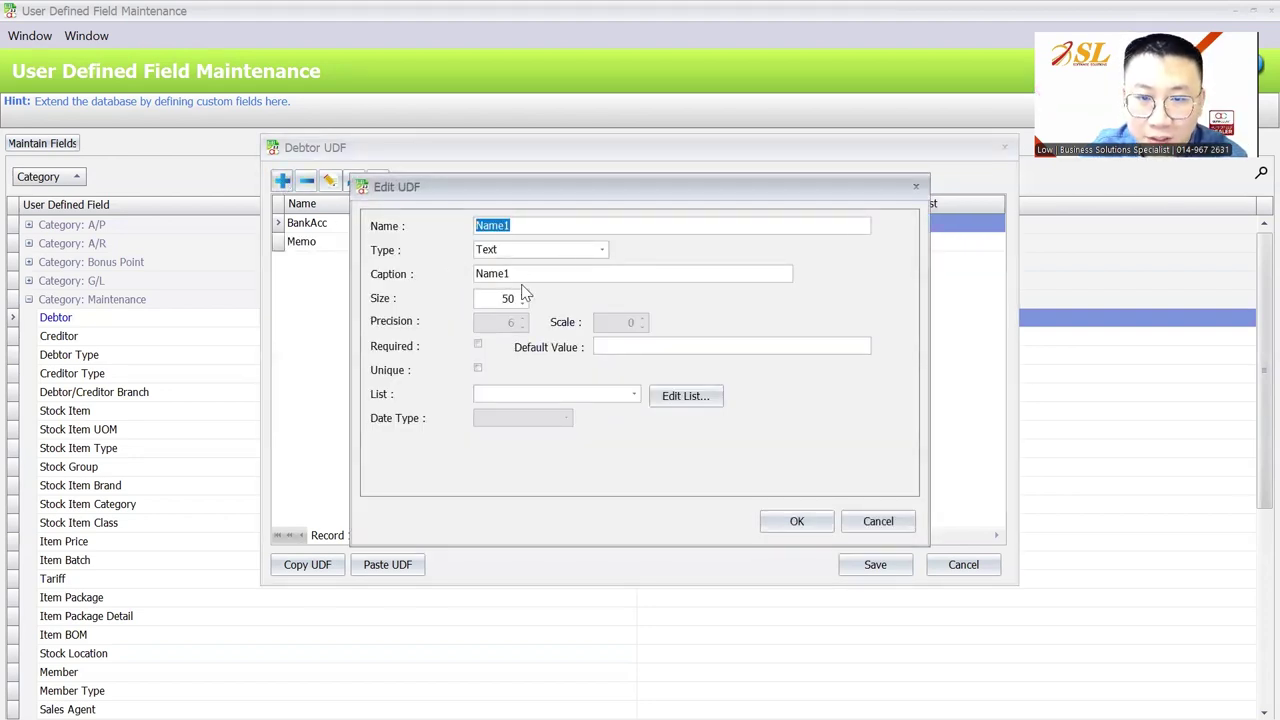
pyautogui.click(530, 250)
pyautogui.click(520, 369)
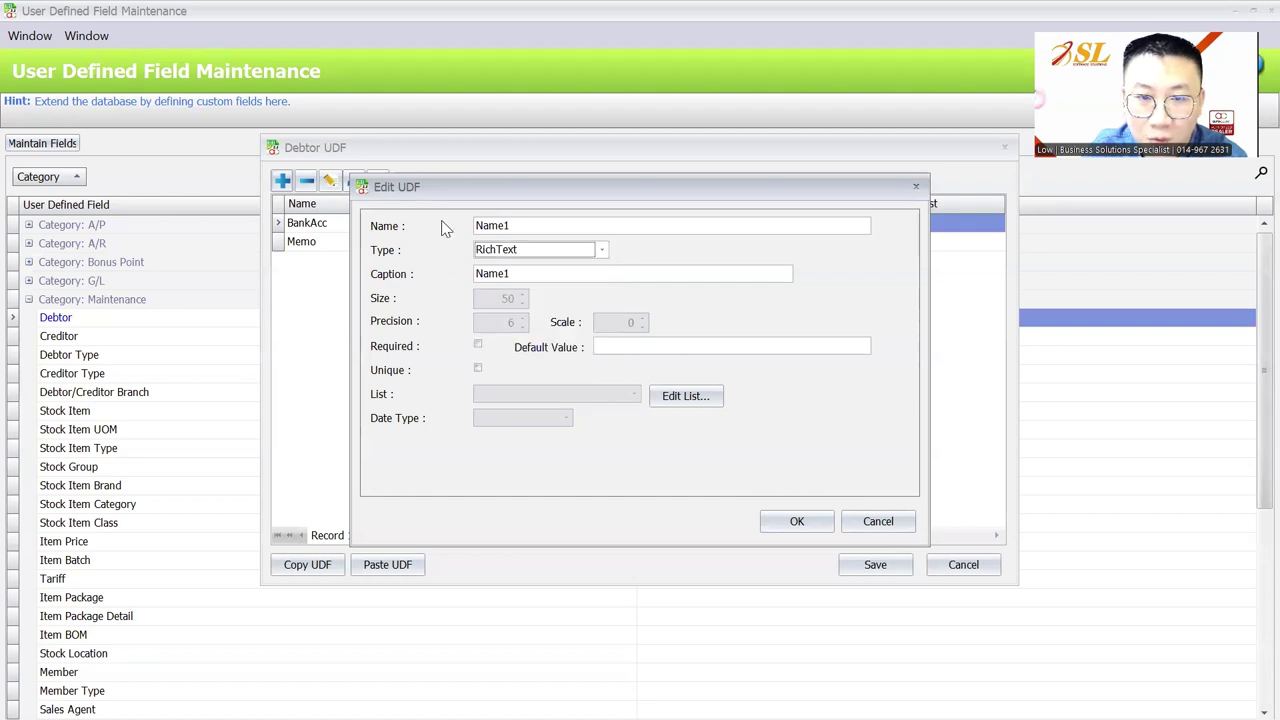
pyautogui.doubleClick(517, 225)
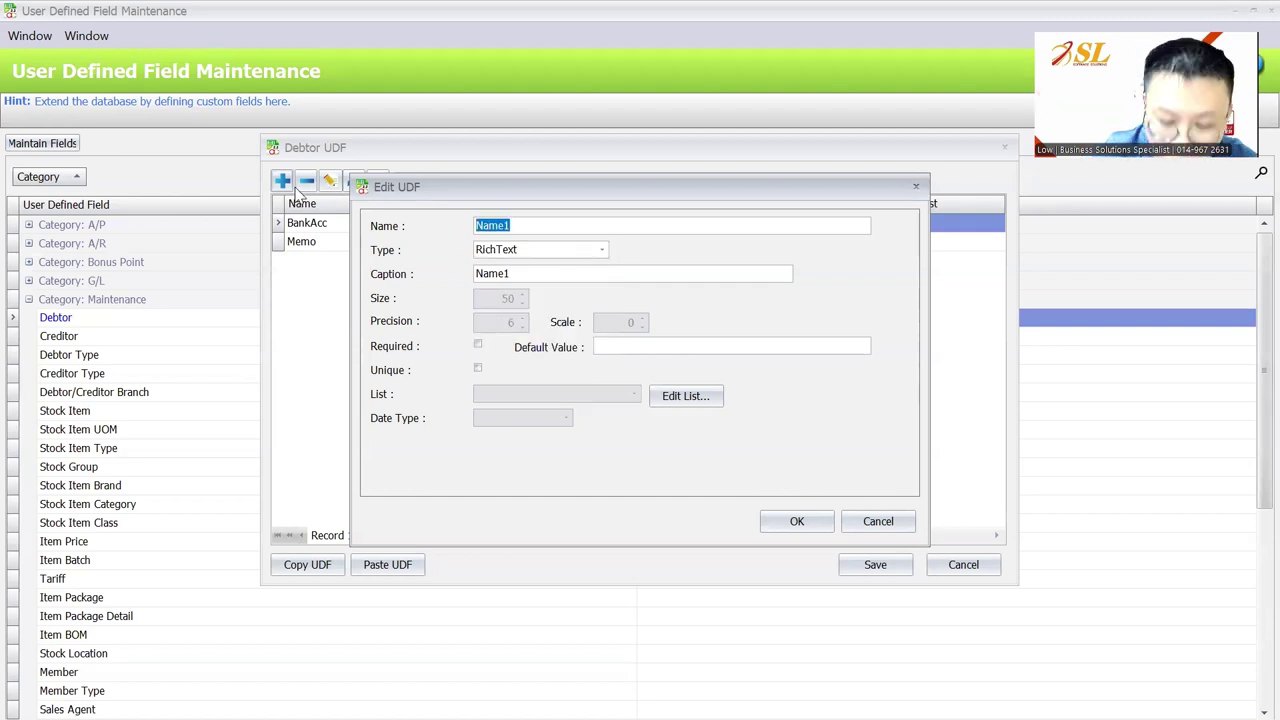
pyautogui.write('Note')
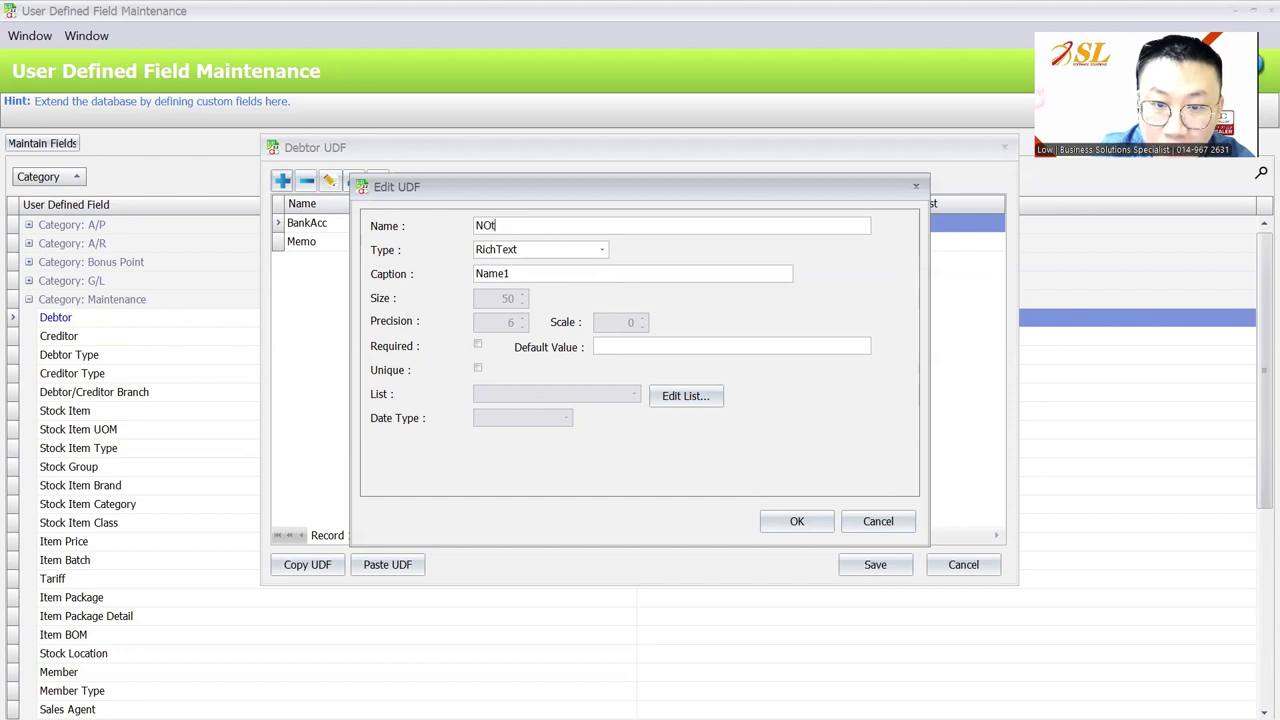
pyautogui.click(514, 273)
pyautogui.click(797, 521)
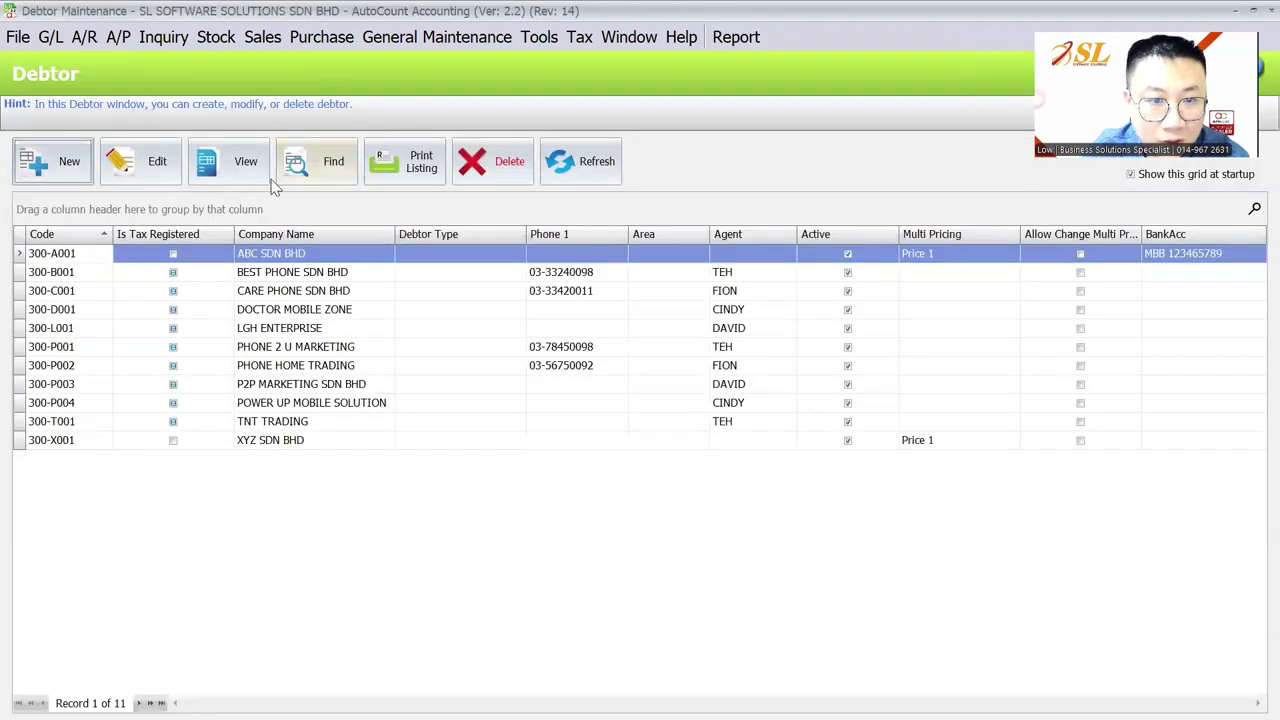
# On a new debtor, type three Memo lines: asdasdas', asndkajsoid, nhajhoipa
pyautogui.click(55, 162)
pyautogui.click(710, 190)
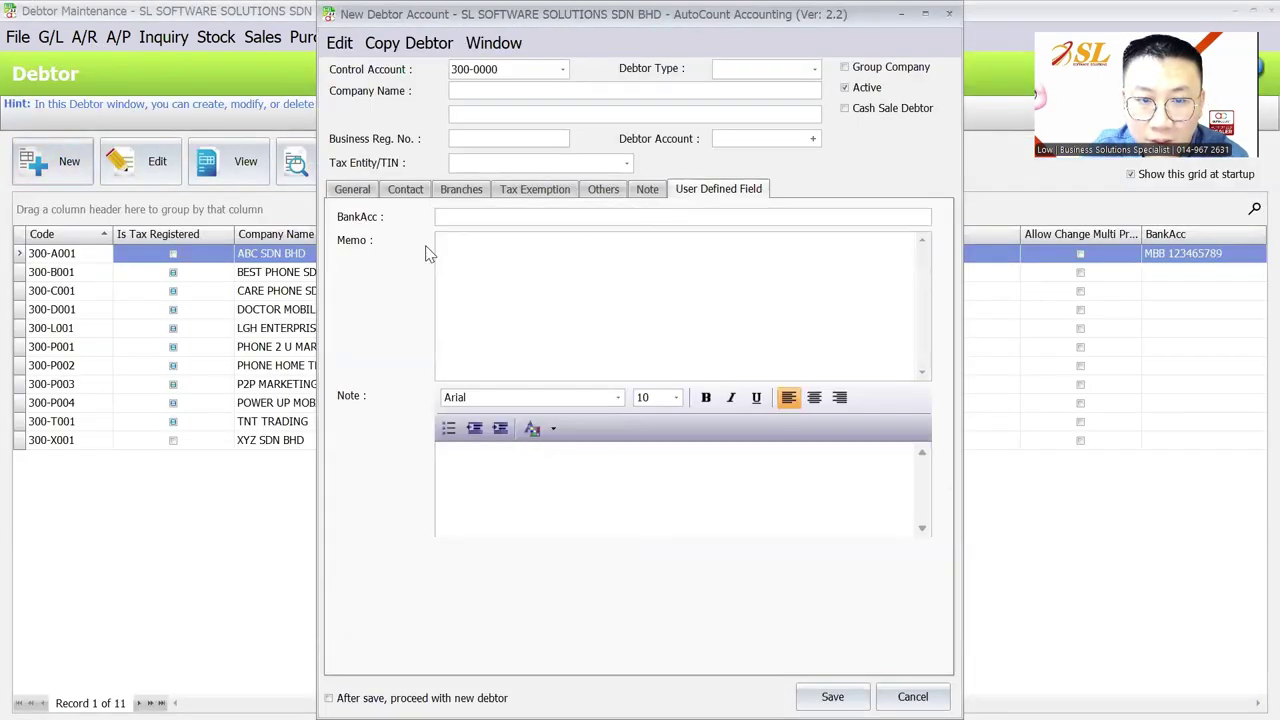
pyautogui.click(491, 335)
pyautogui.write("asdasdas'")
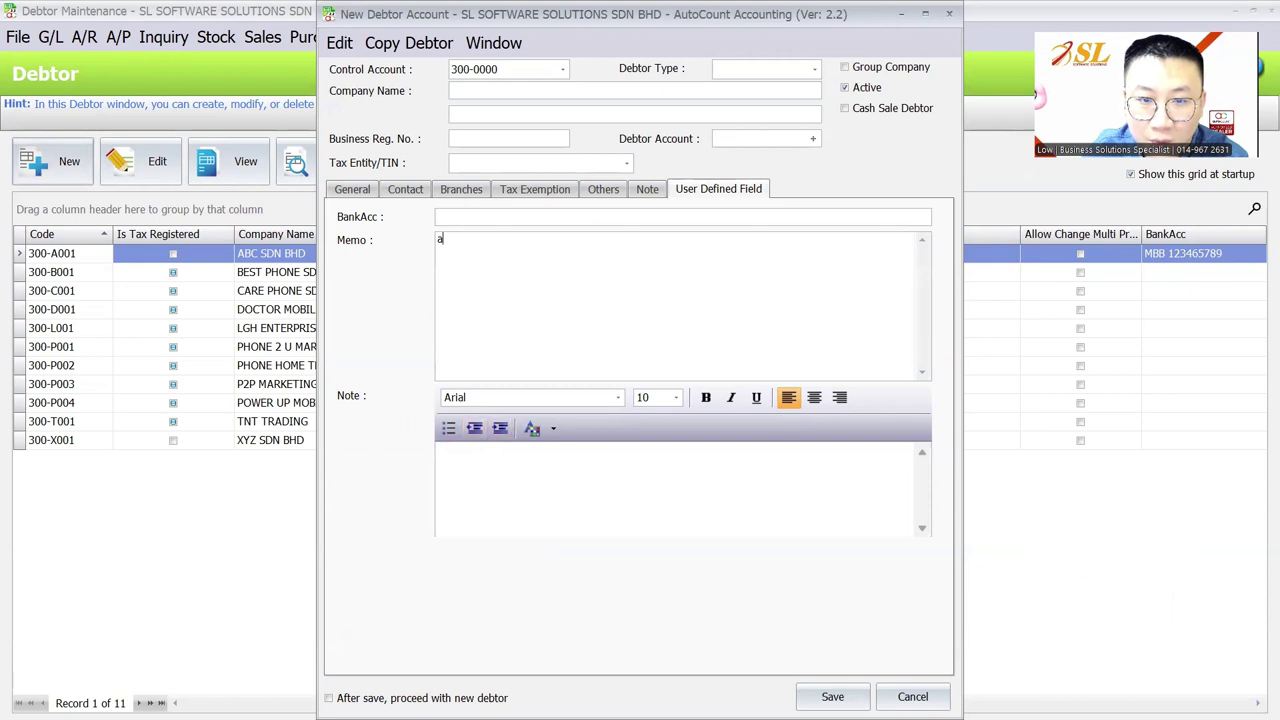
pyautogui.press('Return')
pyautogui.press('Return')
pyautogui.write('asndkajsoid')
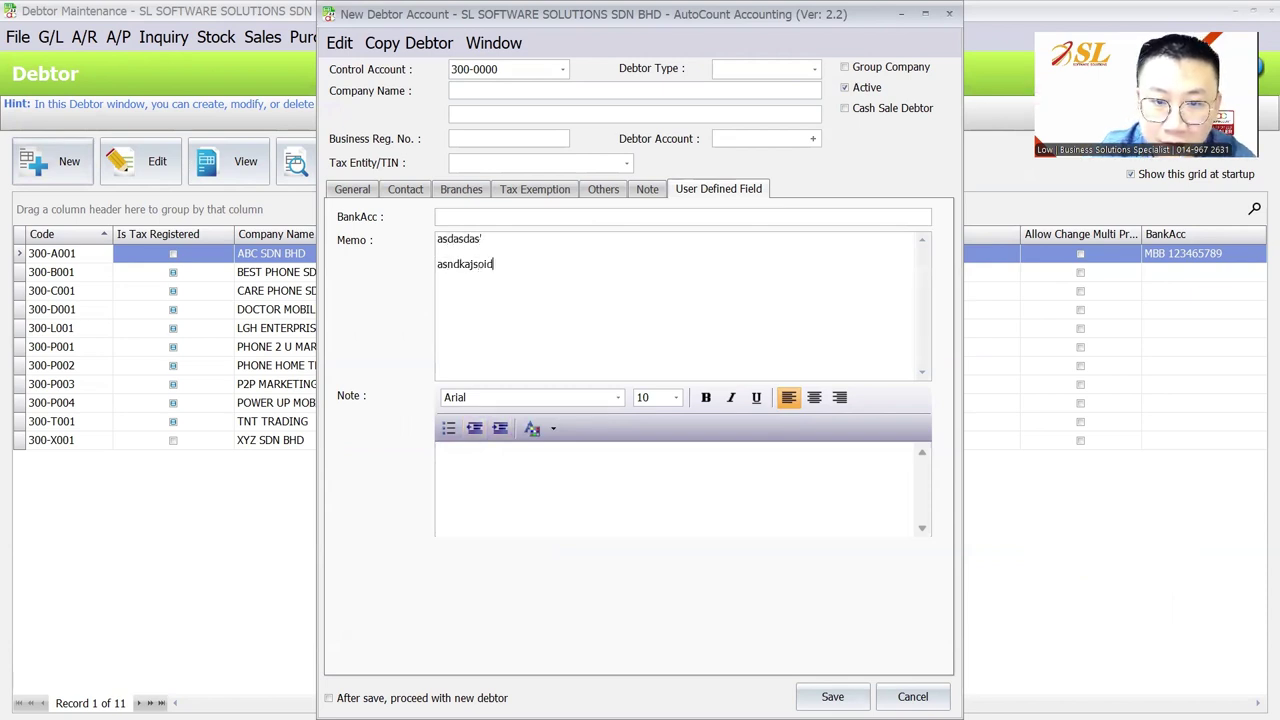
pyautogui.press('Return')
pyautogui.write('\x08nha')
pyautogui.write('jhoipasjd')
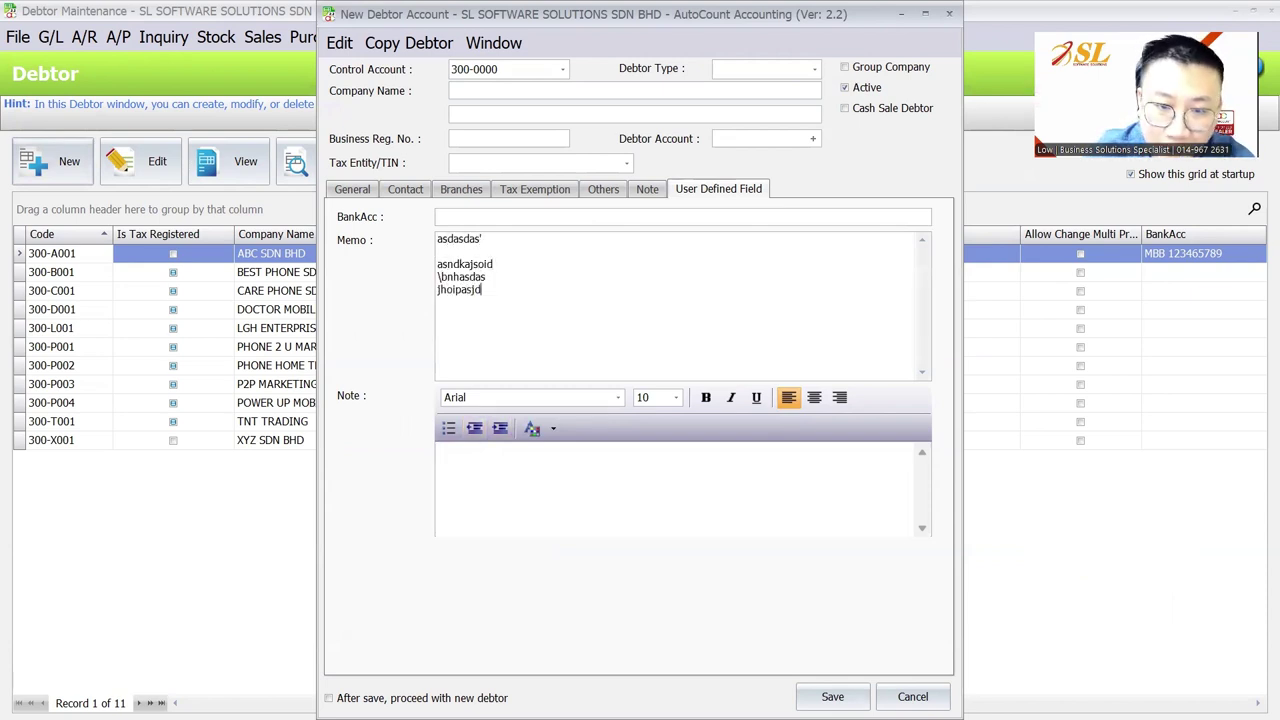
# Copy all the Memo text and paste it into the Note field
pyautogui.hotkey('ctrl', 'a')
pyautogui.hotkey('ctrl', 'c')
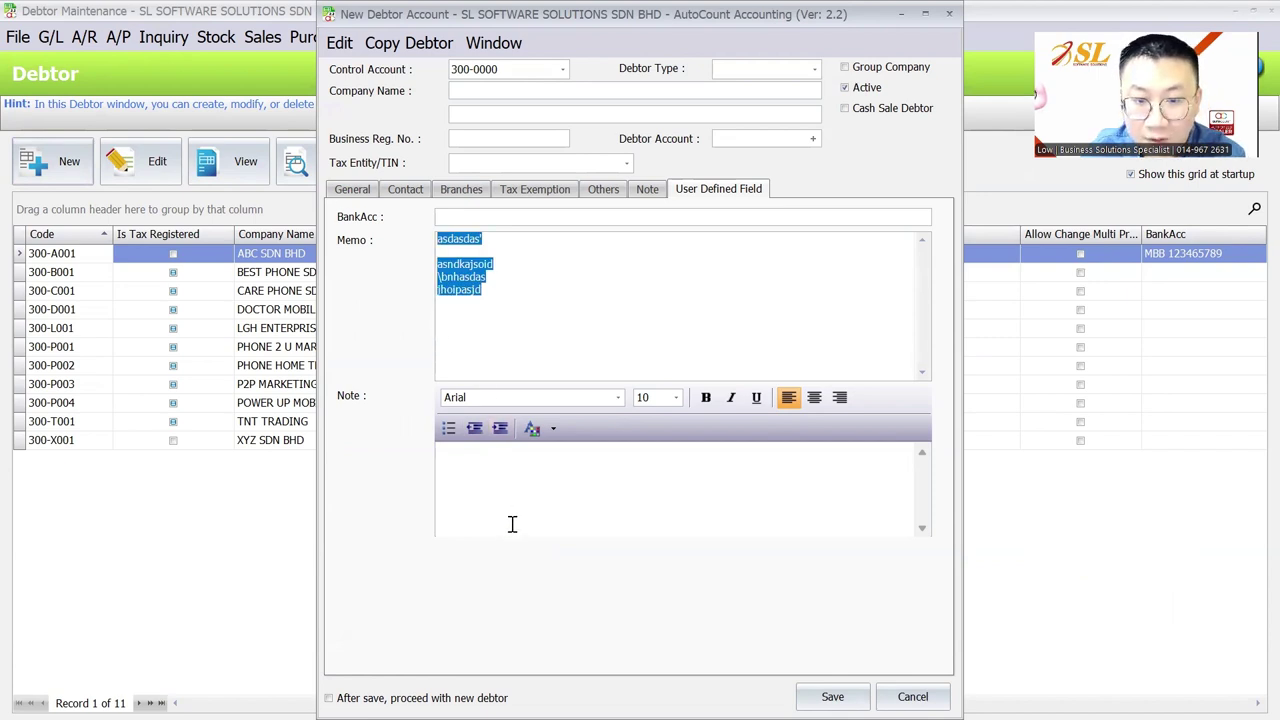
pyautogui.click(511, 523)
pyautogui.hotkey('ctrl', 'v')
# Make the Note's first line size 14 and colour the asndkajsoid line red
pyautogui.moveTo(560, 454); pyautogui.dragTo(430, 451)
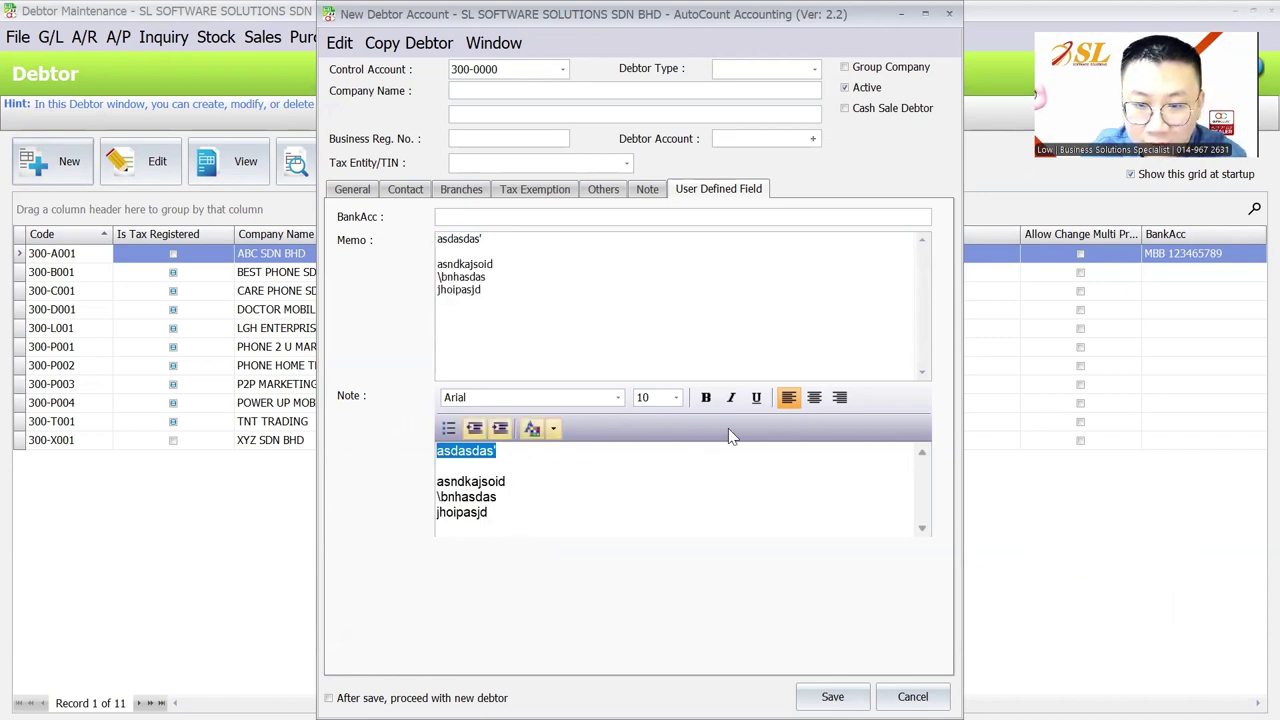
pyautogui.click(676, 398)
pyautogui.click(645, 488)
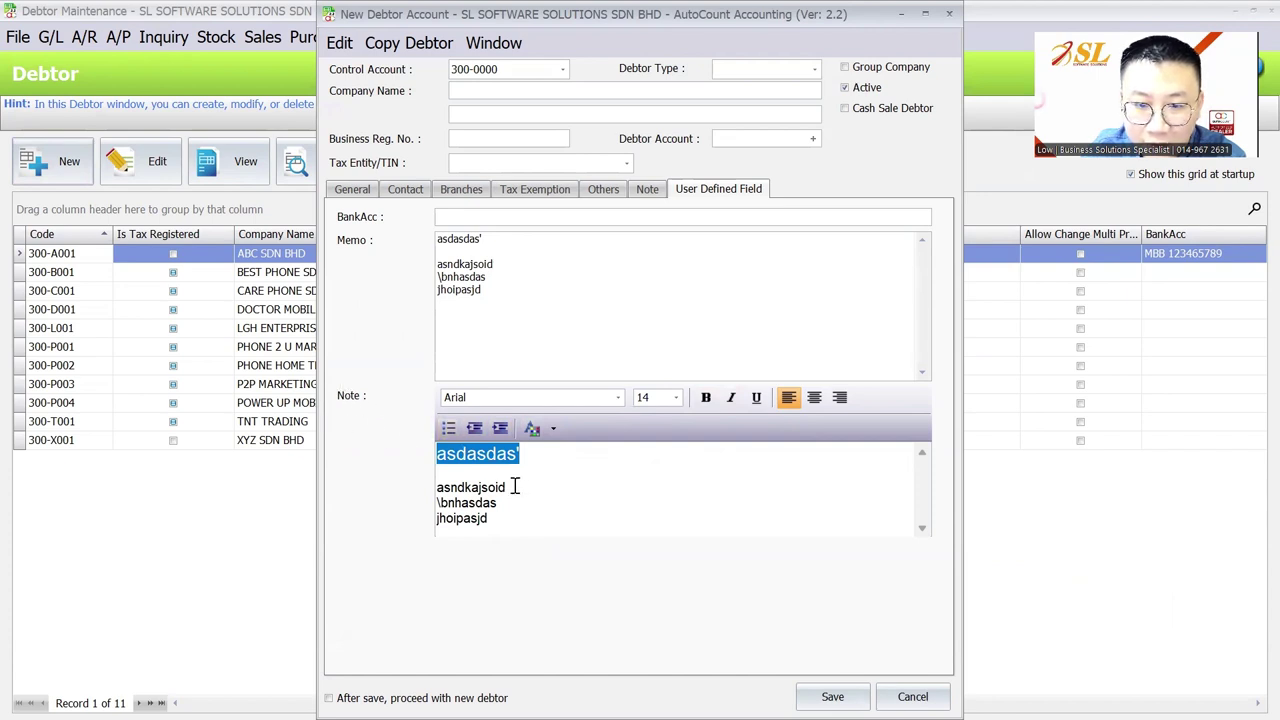
pyautogui.moveTo(514, 487); pyautogui.dragTo(509, 466)
pyautogui.click(553, 428)
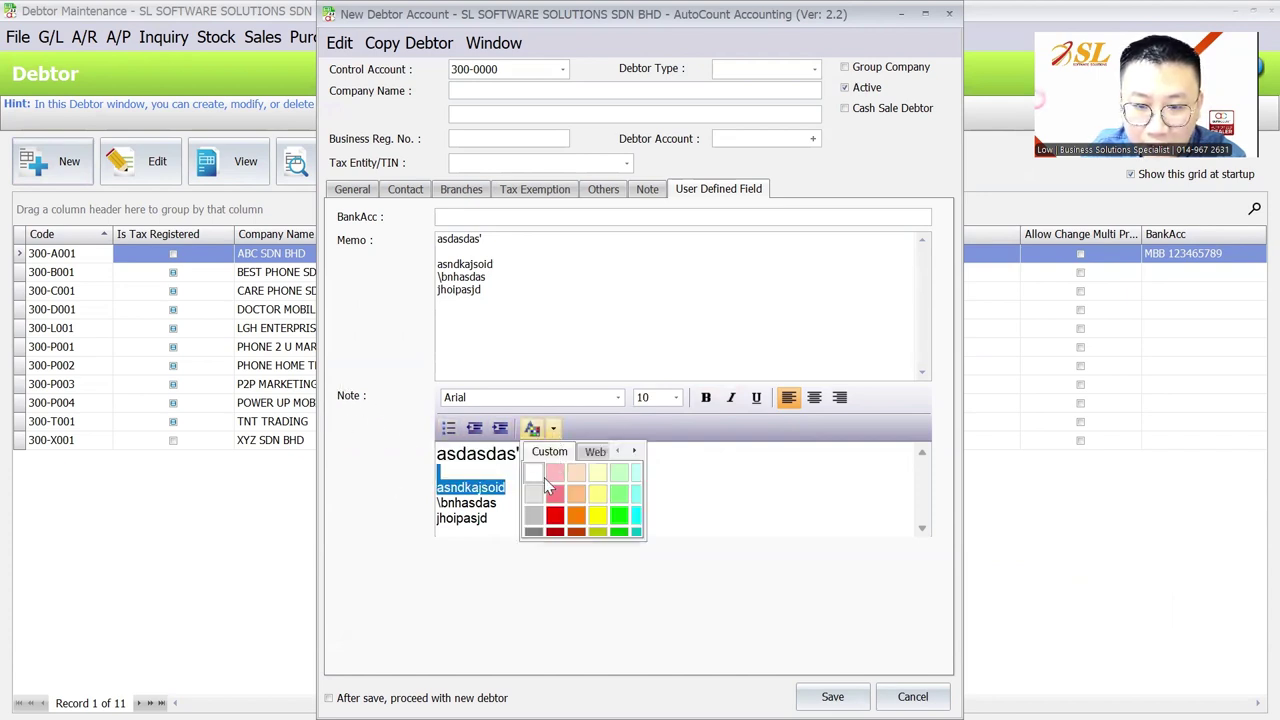
pyautogui.click(555, 514)
pyautogui.click(535, 486)
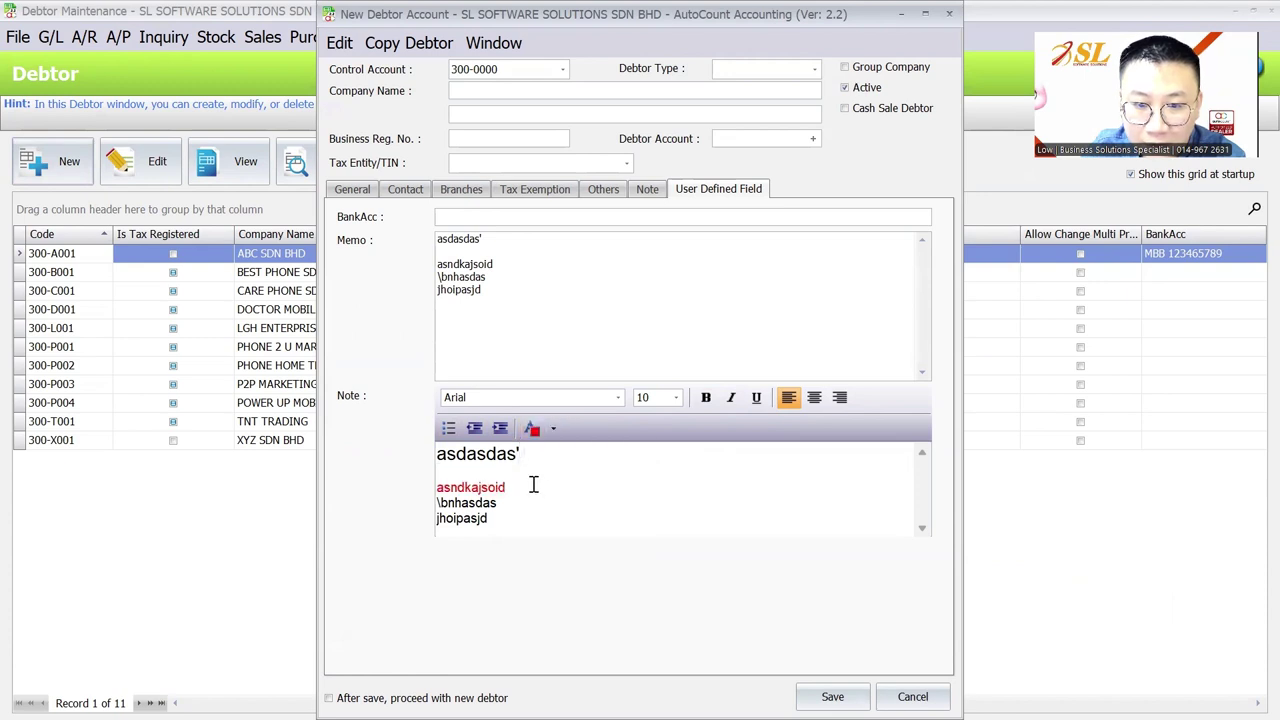
pyautogui.click(537, 321)
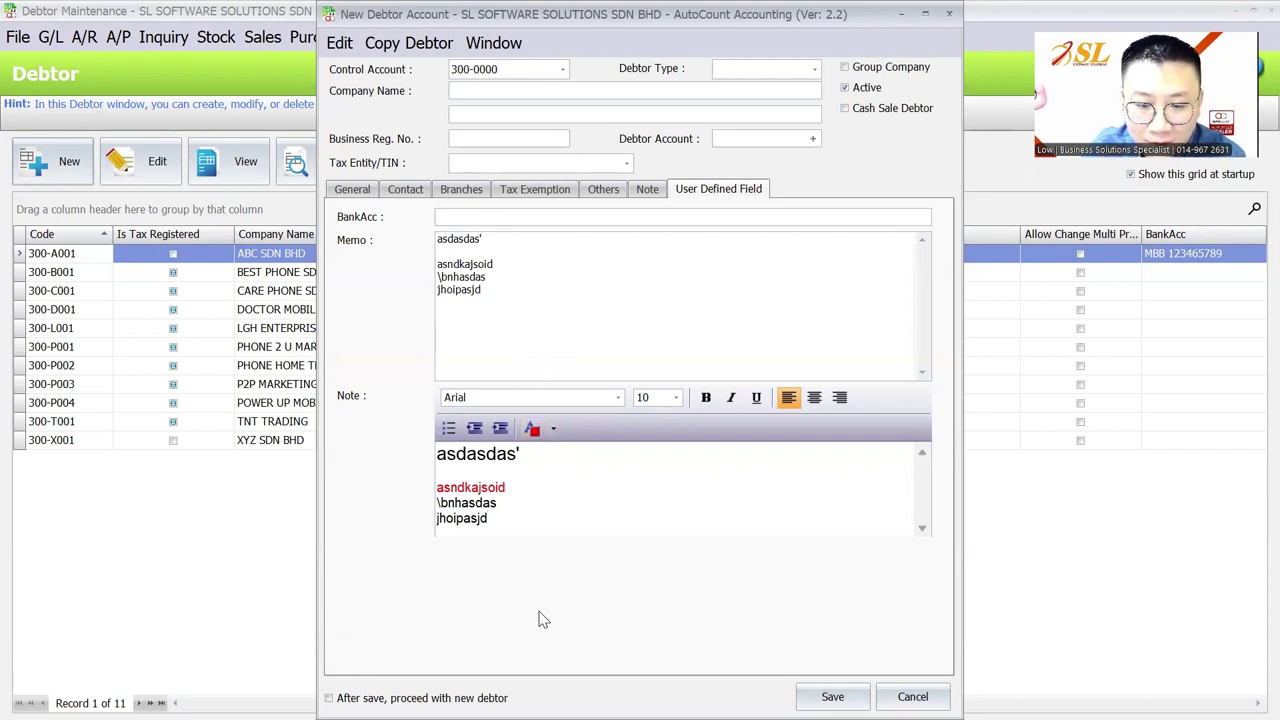
# Launch Excel from Windows search
pyautogui.press('super')
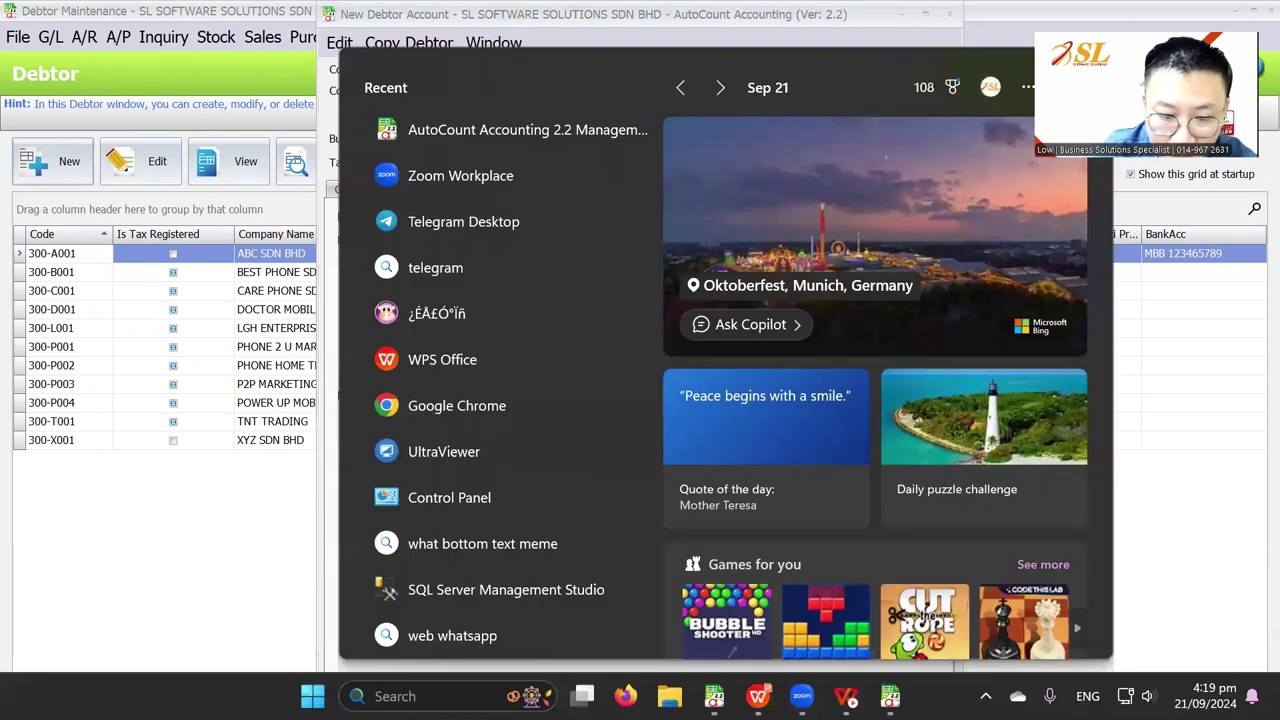
pyautogui.write('excel')
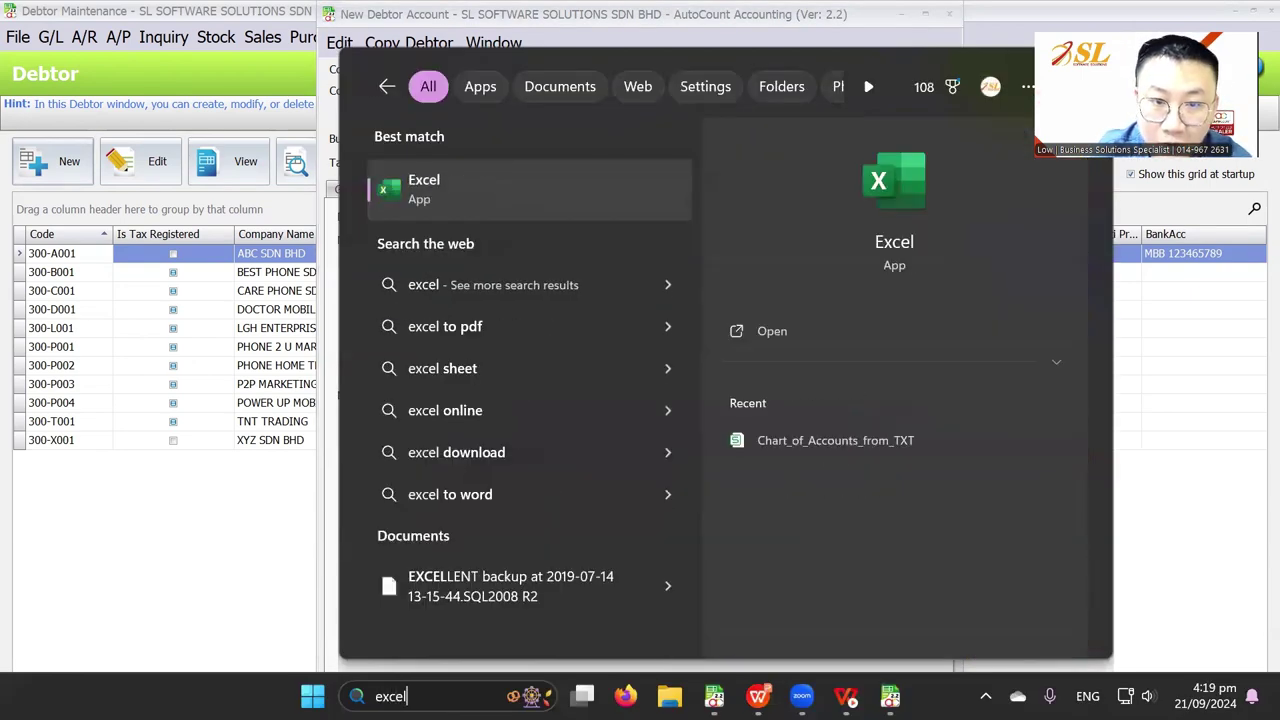
pyautogui.press('Return')
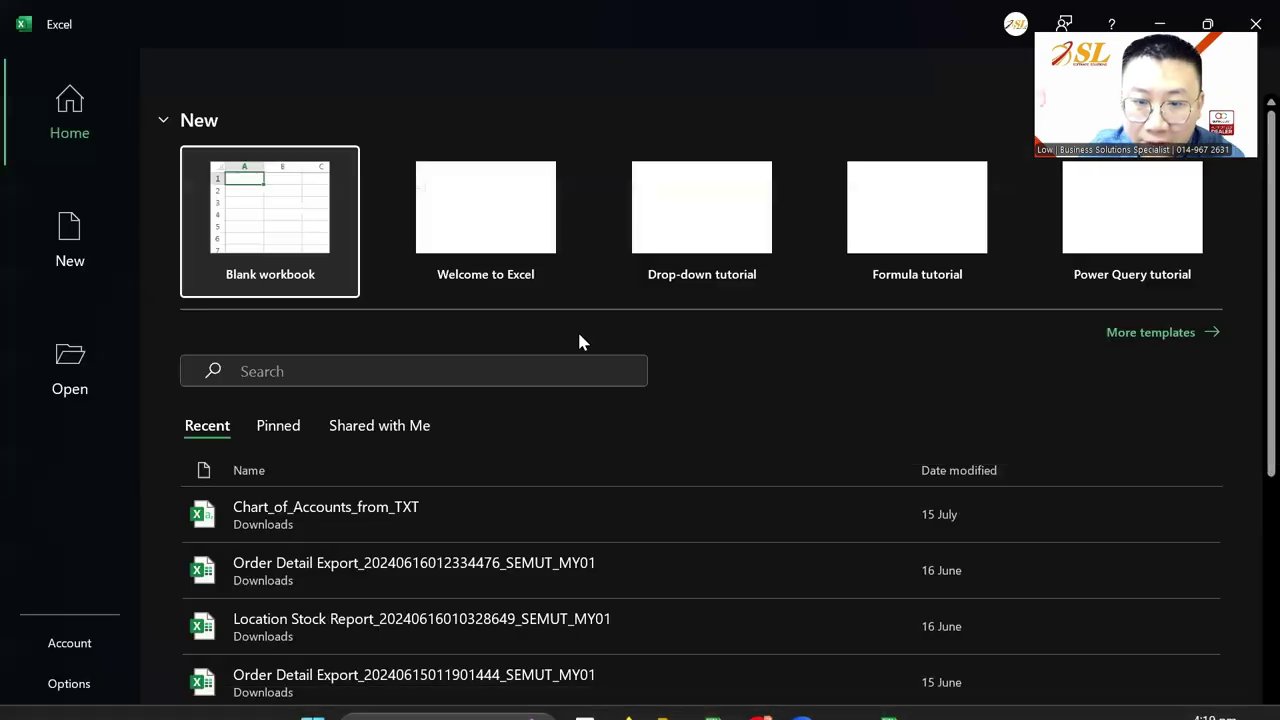
# In a blank workbook, enter headers QTY, UNIT PRICE and SUBTOTAL in B2:D2
pyautogui.click(270, 220)
pyautogui.click(140, 268)
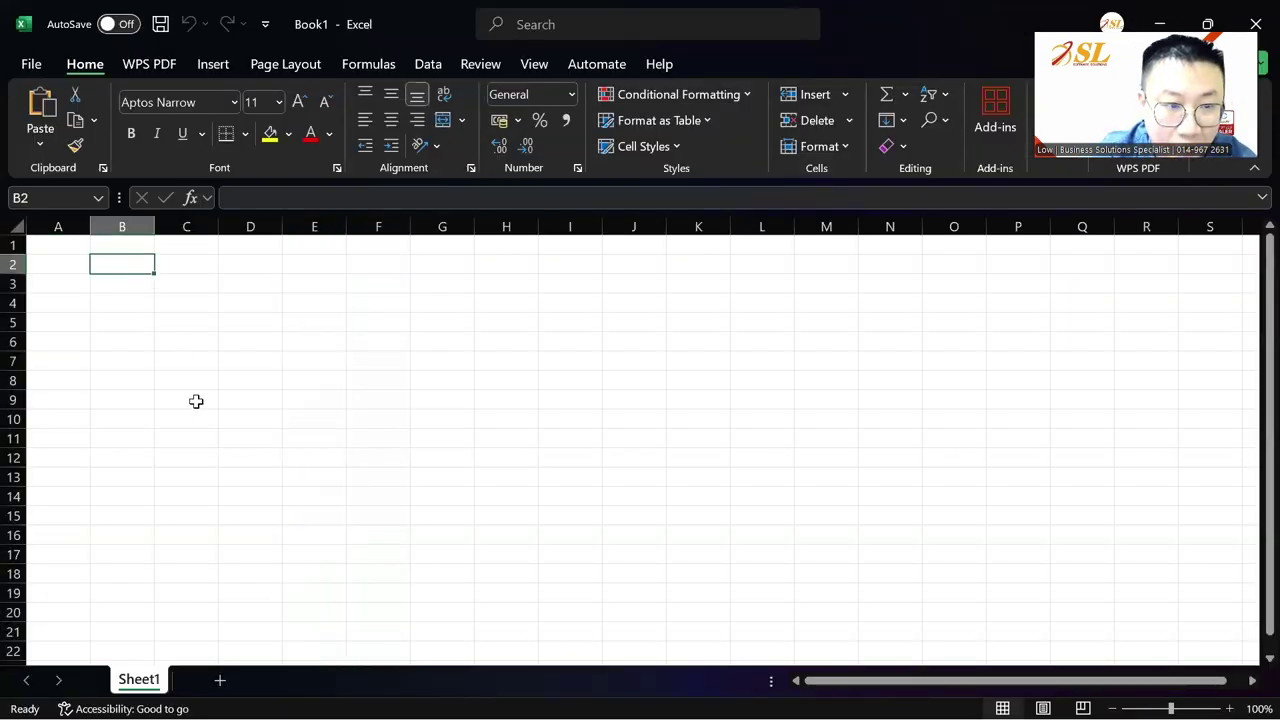
pyautogui.write('QTY')
pyautogui.press('Up')
pyautogui.press('Down')
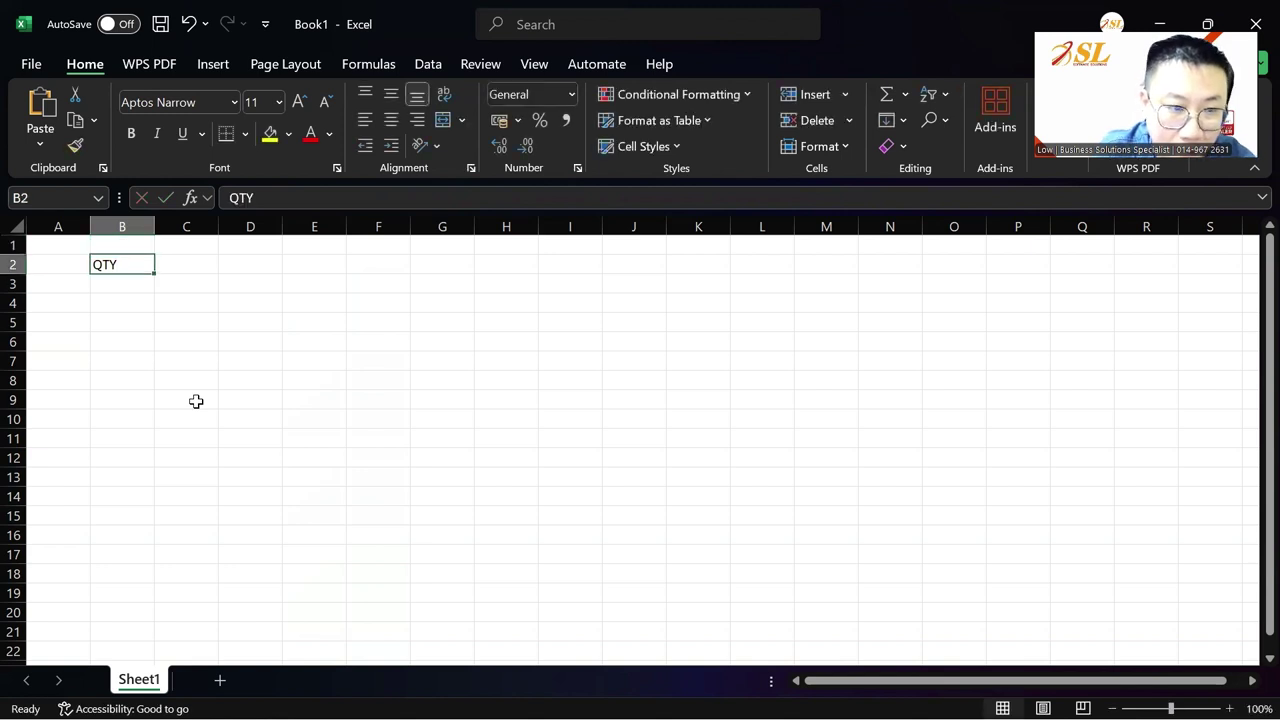
pyautogui.press('Right')
pyautogui.write('UNIT PRICE')
pyautogui.press('Return')
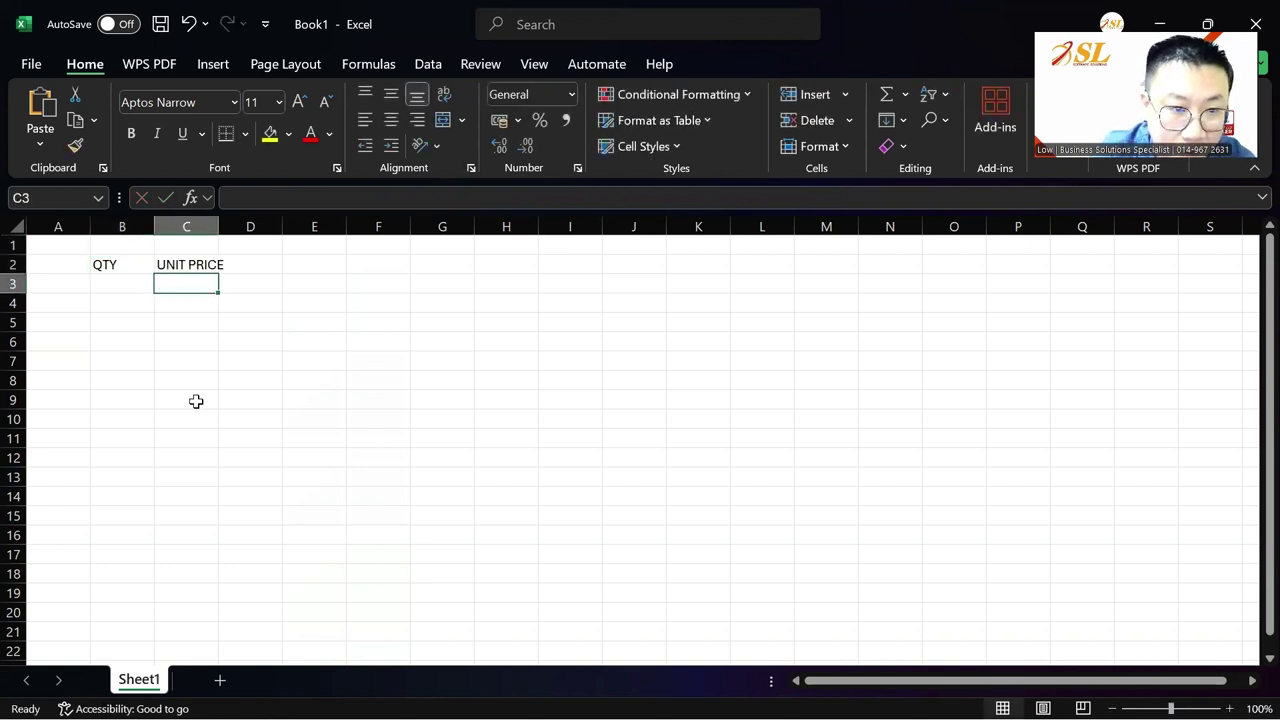
pyautogui.press('Up')
pyautogui.press('Right')
pyautogui.write('S')
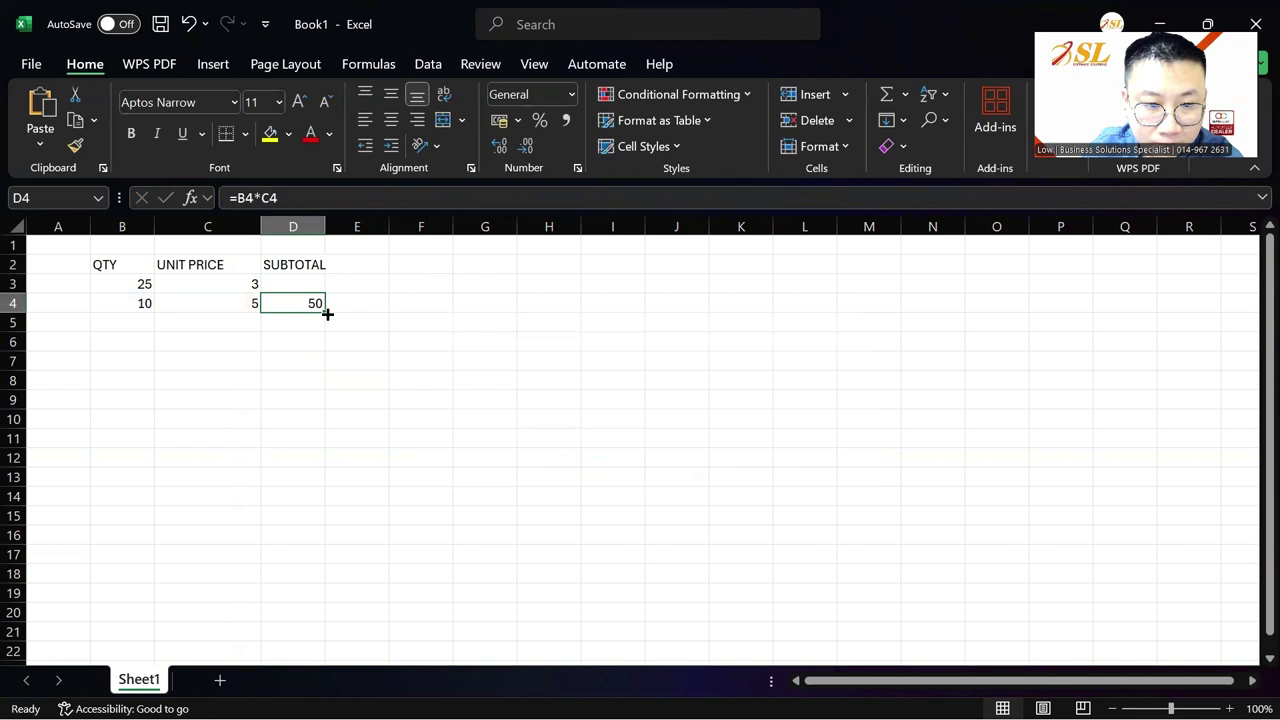
# Fill the SUBTOTAL formula down, centre and copy table B2:D4, then return to AutoCount
pyautogui.moveTo(323, 309); pyautogui.dragTo(323, 289)
pyautogui.moveTo(137, 264); pyautogui.dragTo(281, 301)
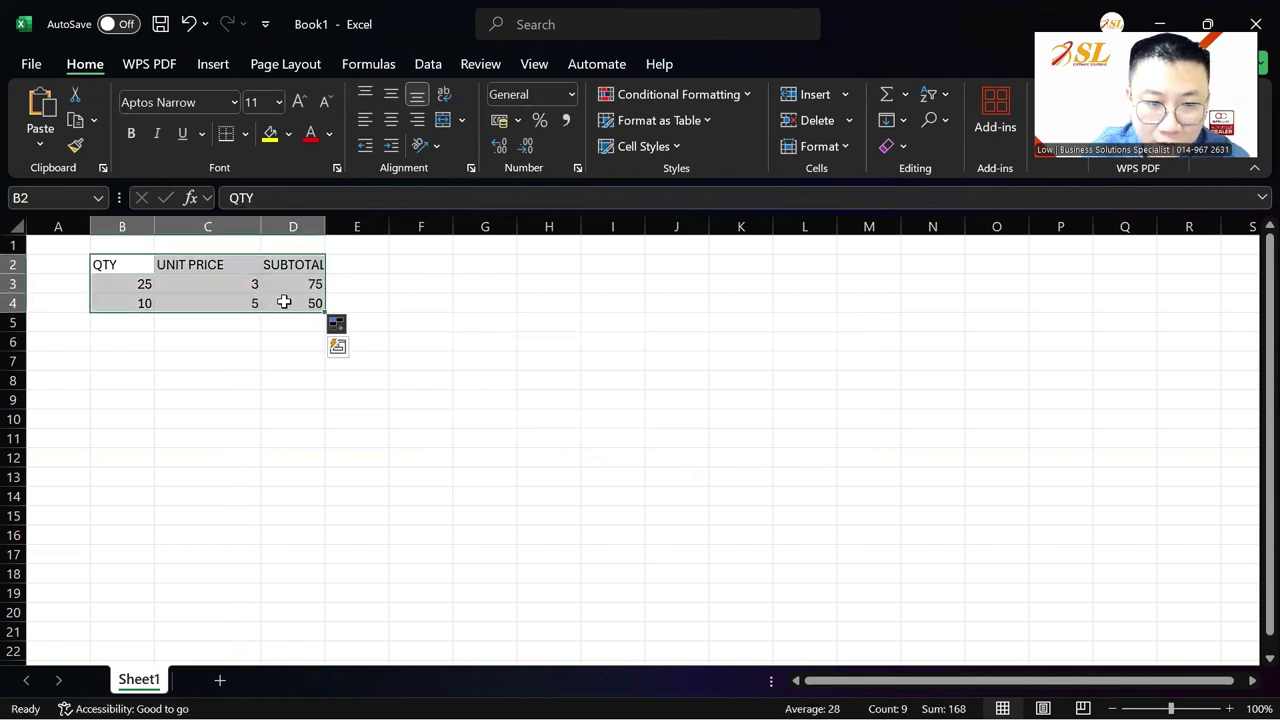
pyautogui.click(391, 119)
pyautogui.hotkey('ctrl', 'c')
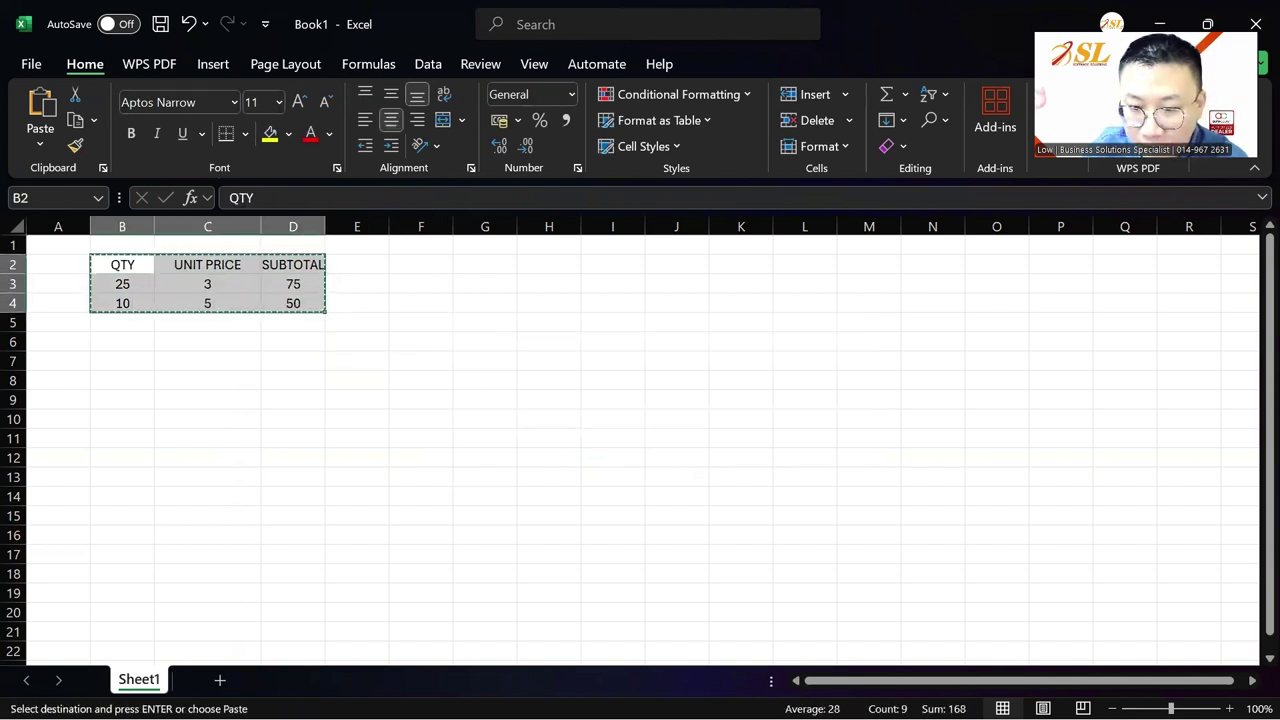
pyautogui.click(846, 696)
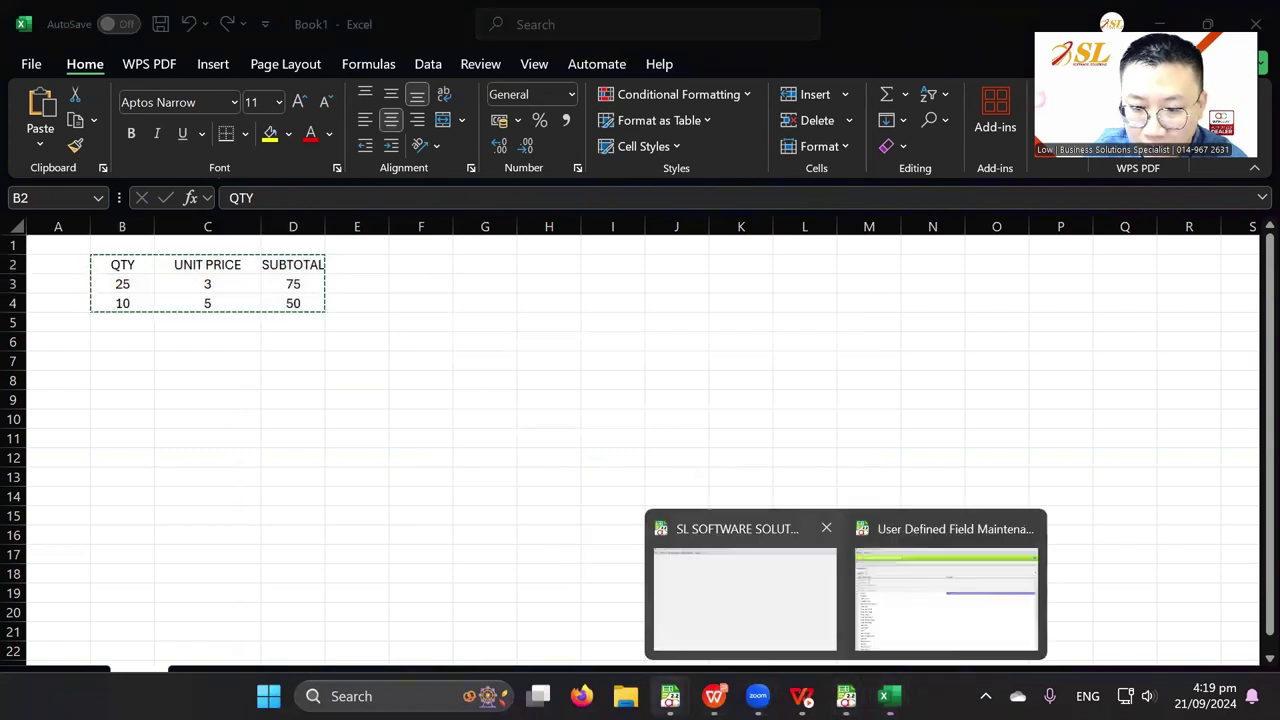
# Paste the Excel QTY/UNIT PRICE/SUBTOTAL table into the new debtor's Note, with blank lines below it
pyautogui.moveTo(666, 686)
pyautogui.click(1046, 580)
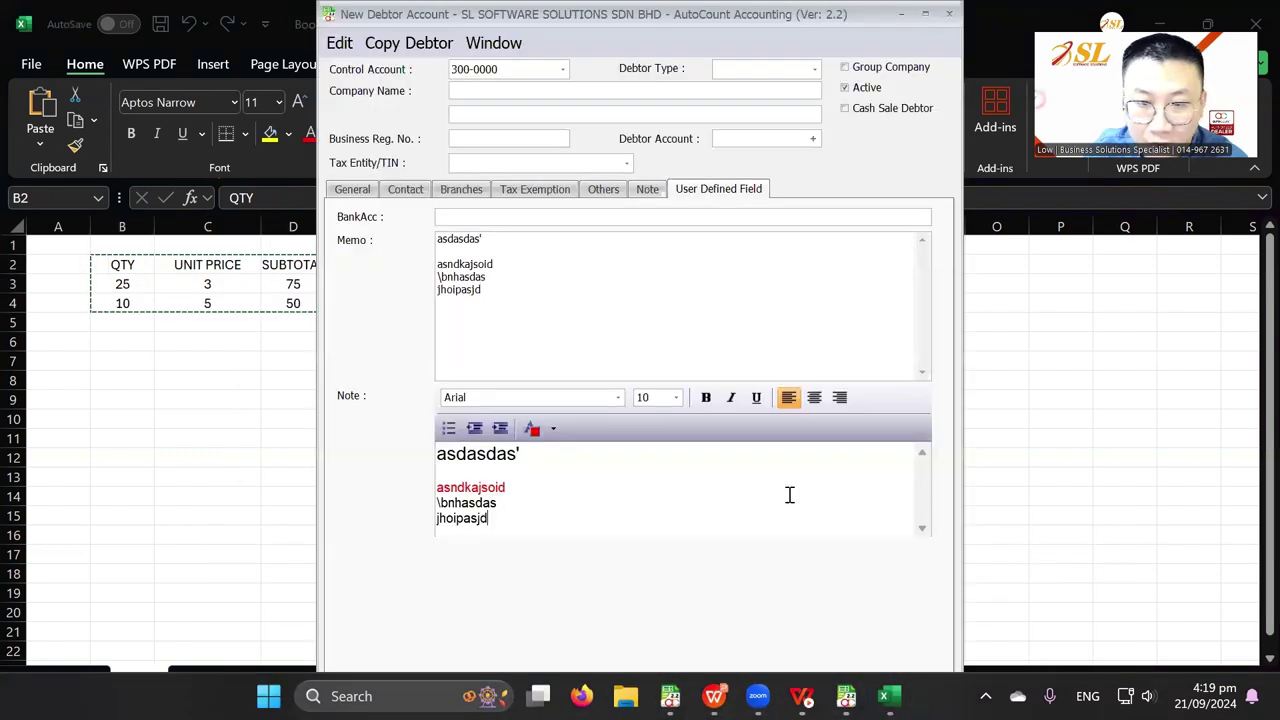
pyautogui.doubleClick(672, 19)
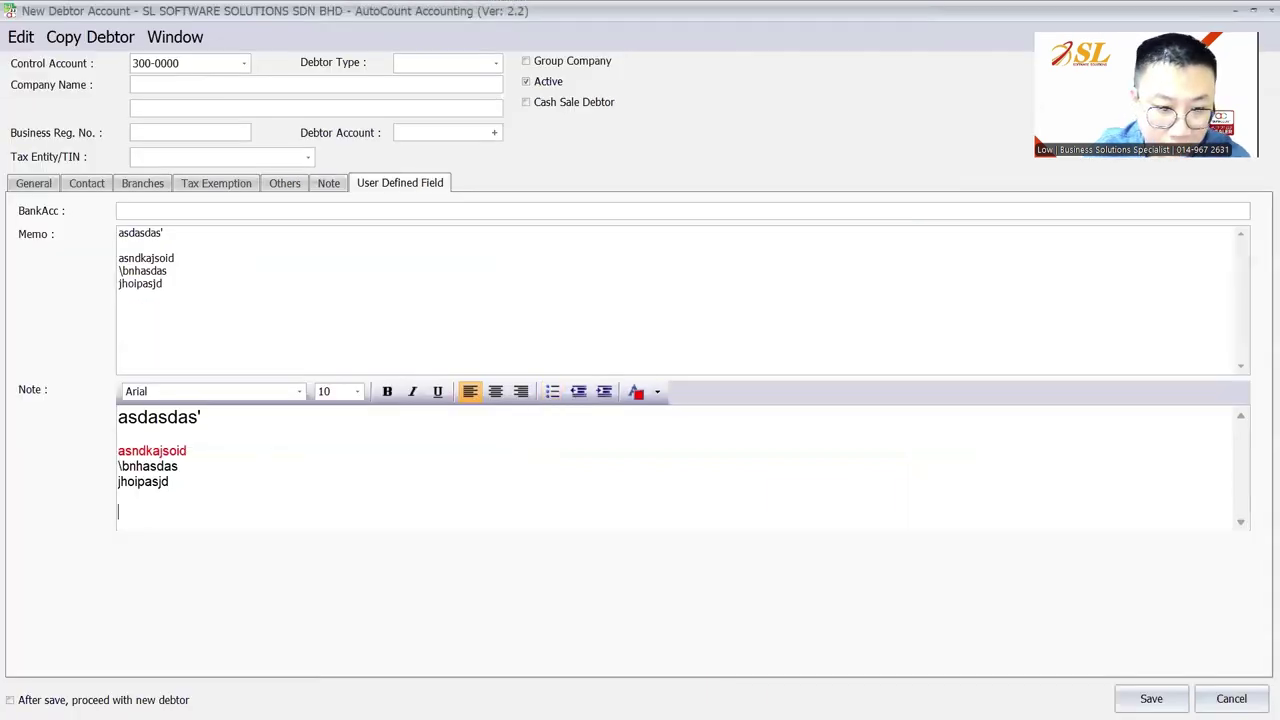
pyautogui.hotkey('ctrl', 'v')
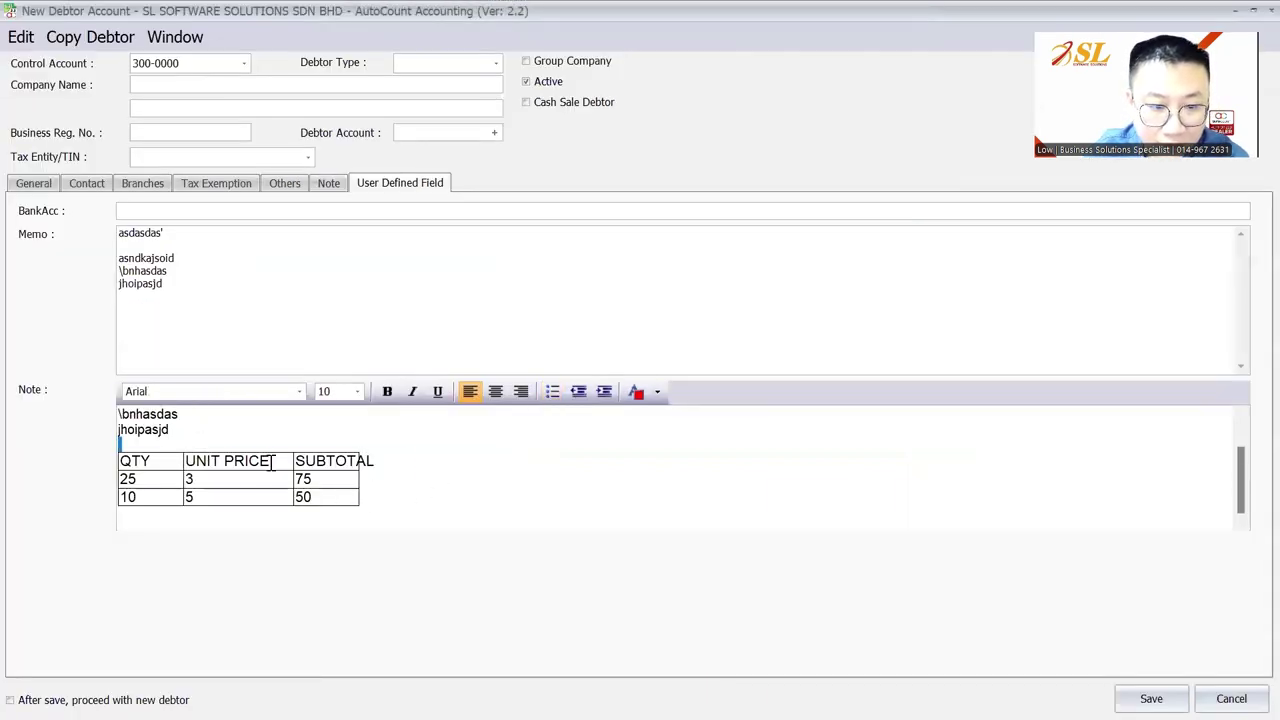
pyautogui.moveTo(272, 462); pyautogui.dragTo(543, 482)
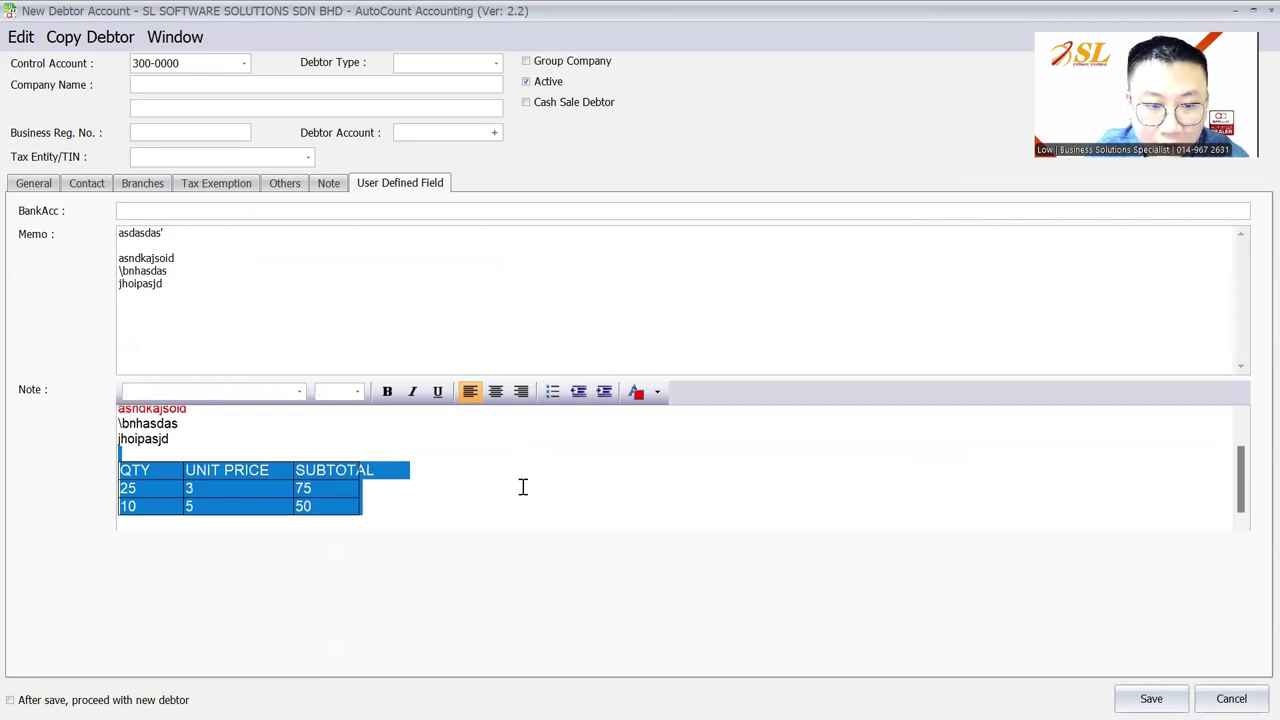
pyautogui.click(416, 497)
pyautogui.moveTo(211, 460); pyautogui.dragTo(337, 511)
pyautogui.click(460, 482)
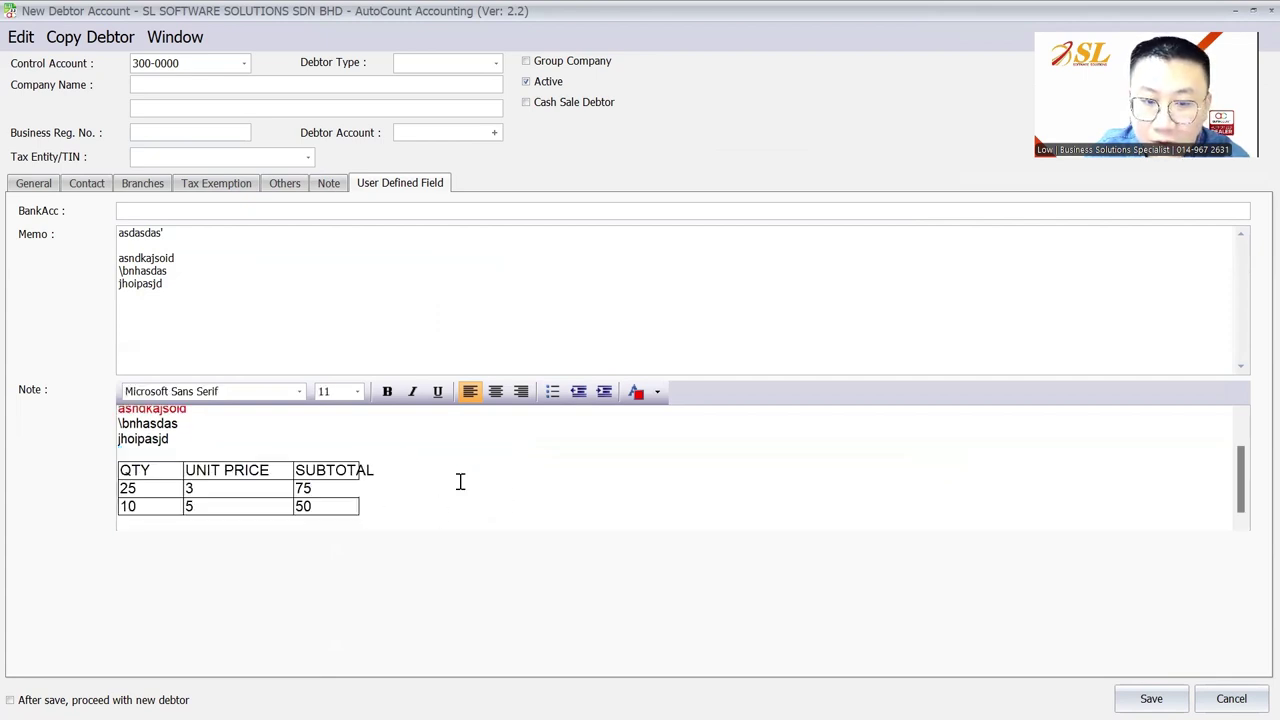
pyautogui.click(400, 515)
pyautogui.press('Return')
pyautogui.press('Return')
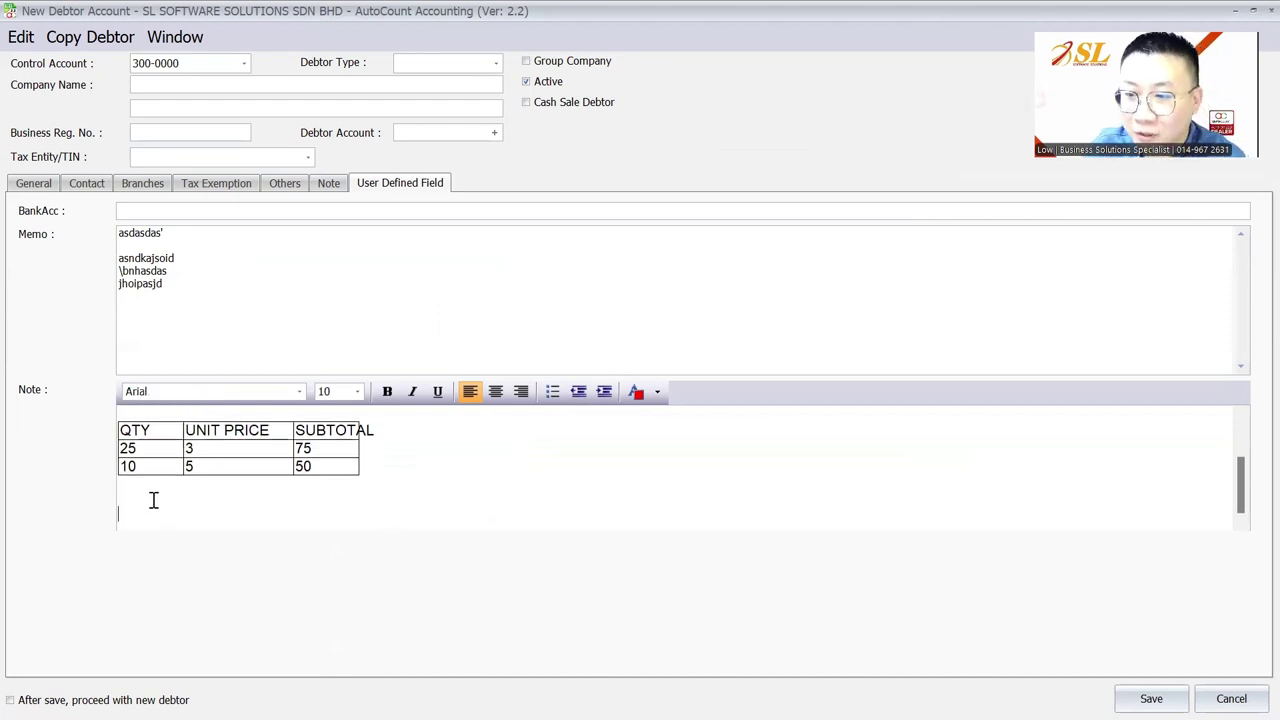
pyautogui.scroll(3, 310, 468)
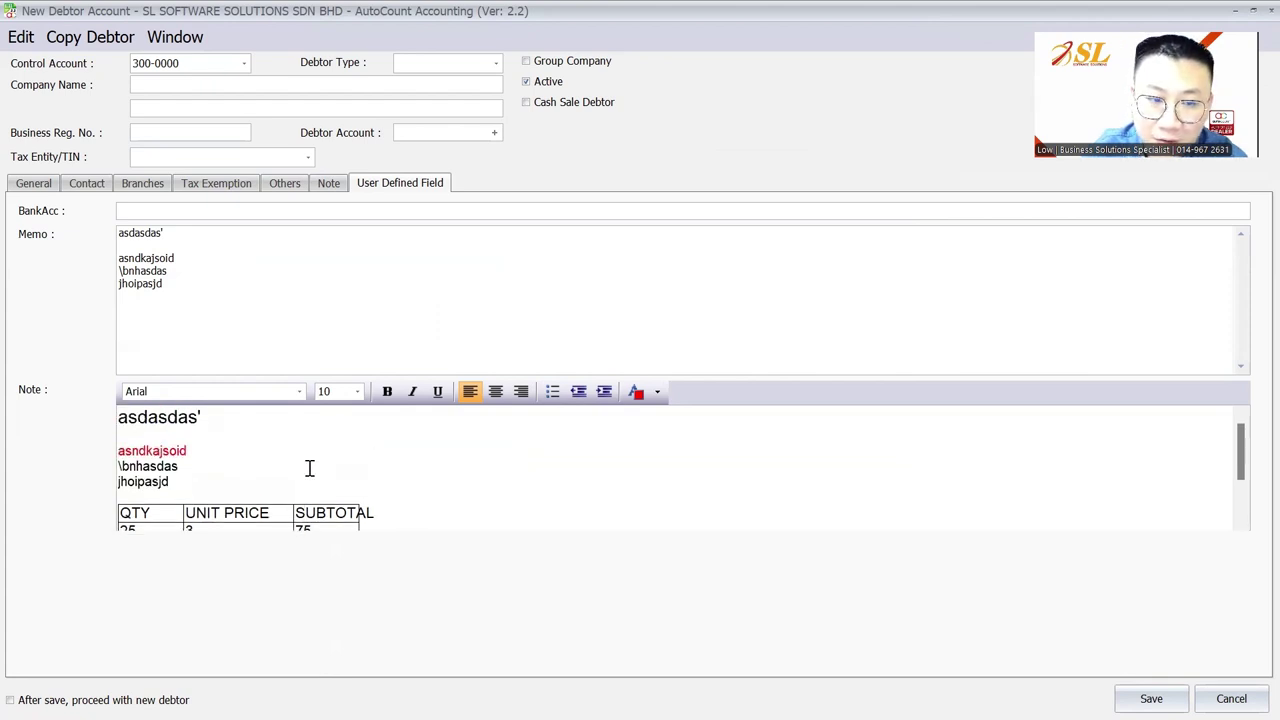
pyautogui.scroll(-2, 310, 468)
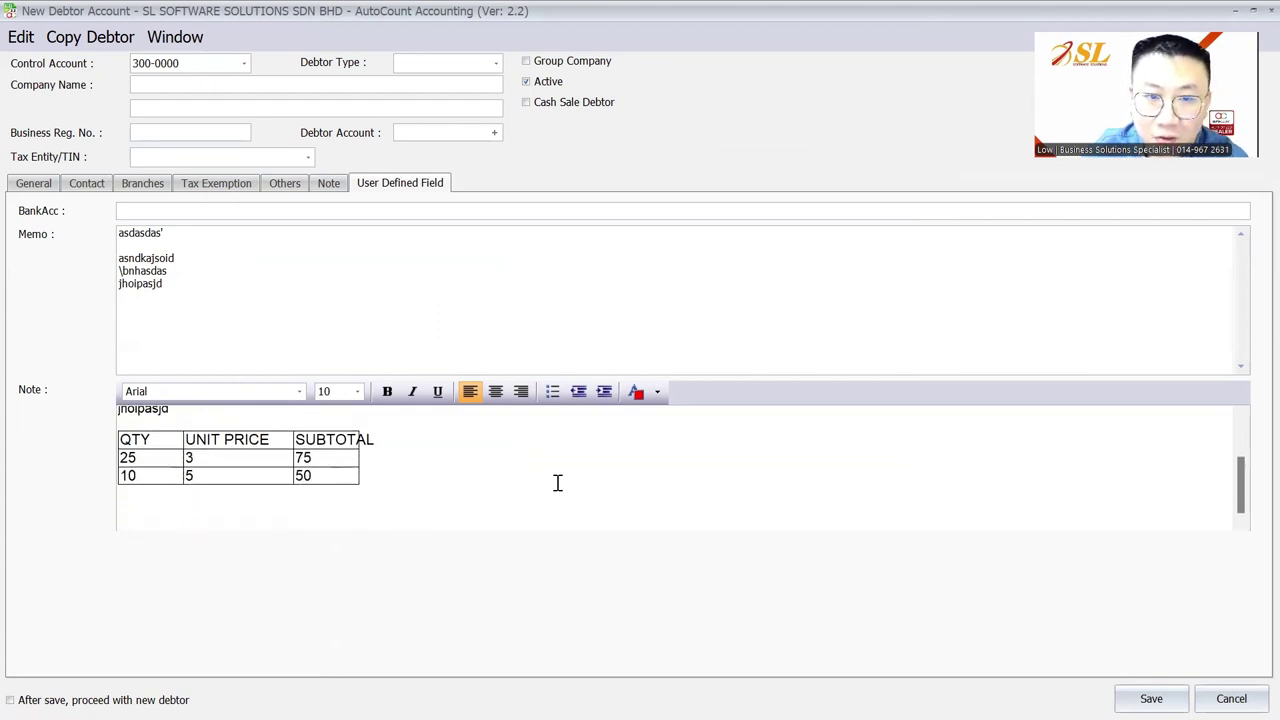
# Dismiss the missing company name warning and return to User Defined Field Maintenance
pyautogui.click(1151, 698)
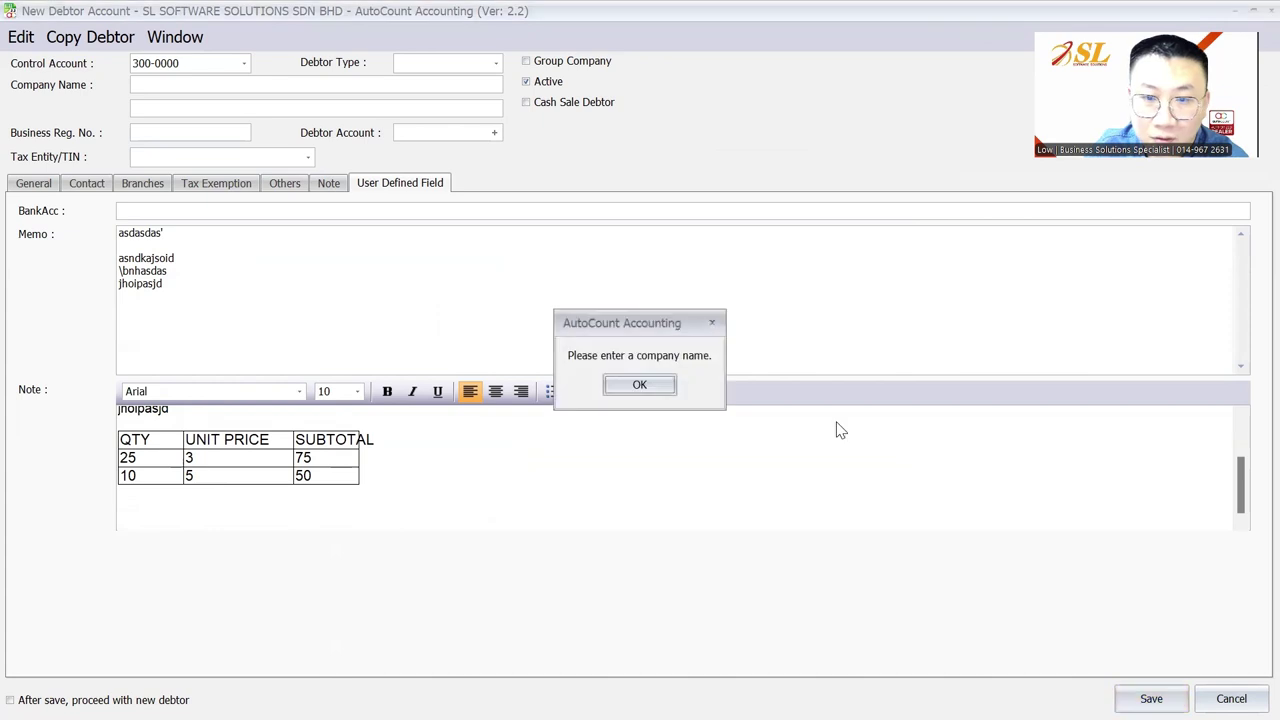
pyautogui.click(633, 384)
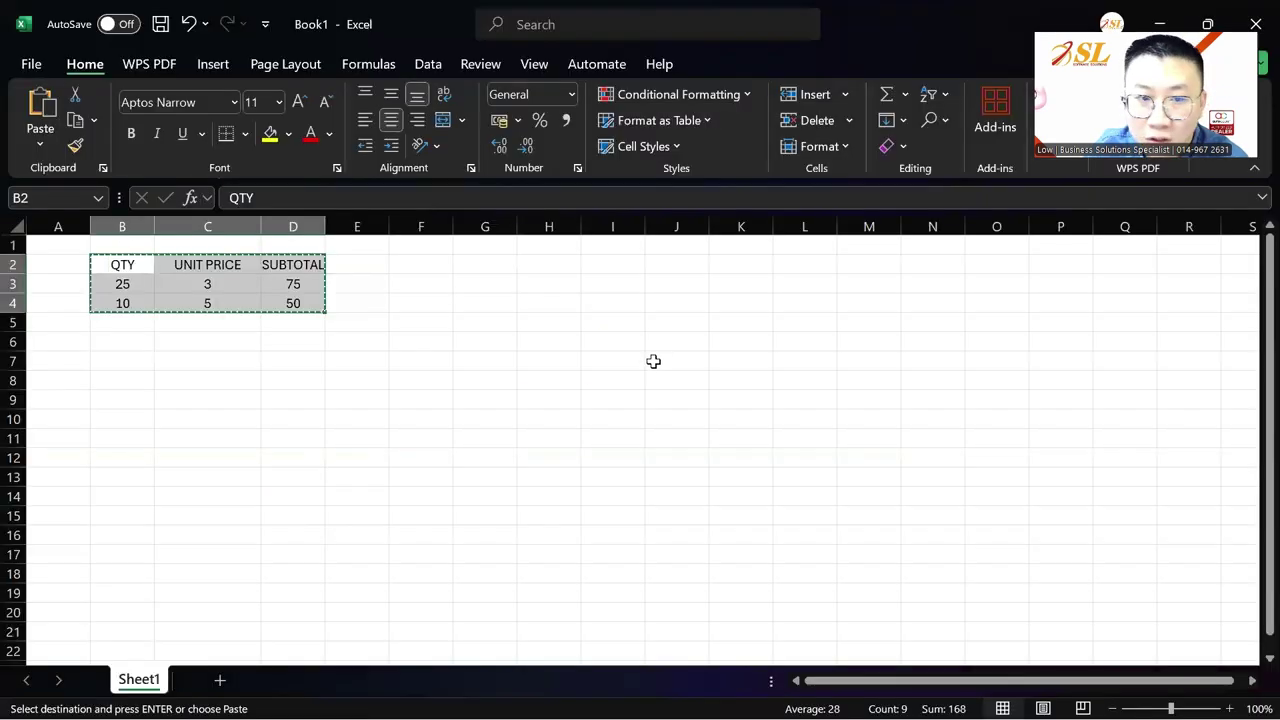
pyautogui.click(652, 361)
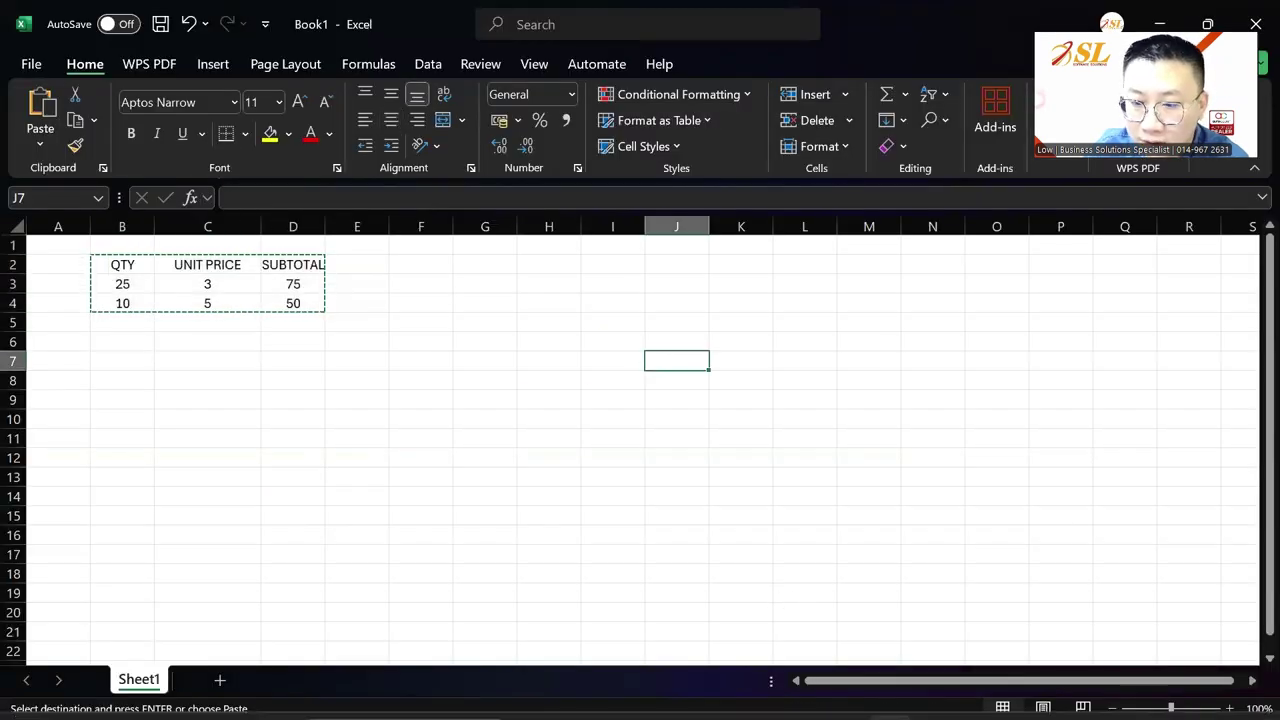
pyautogui.click(846, 696)
pyautogui.click(955, 594)
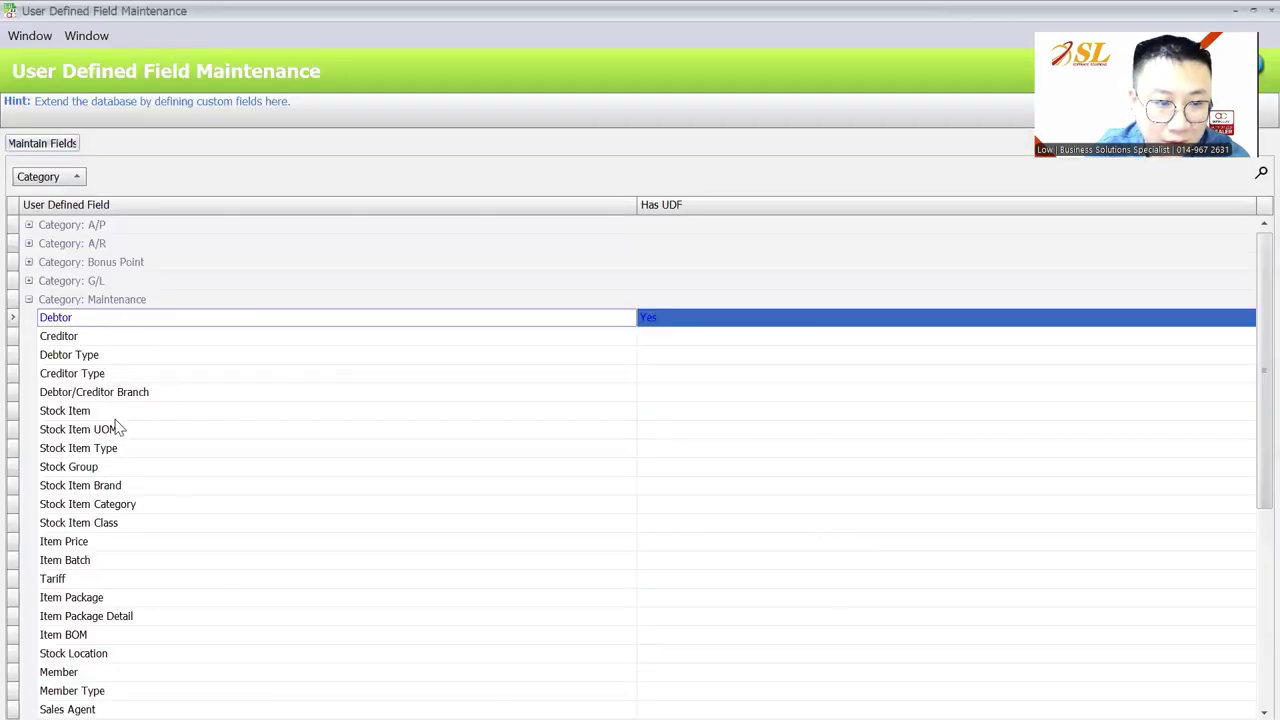
# Open the Invoice user defined field list under the Sales category
pyautogui.scroll(-3, 118, 462)
pyautogui.scroll(-3, 118, 455)
pyautogui.scroll(7, 40, 290)
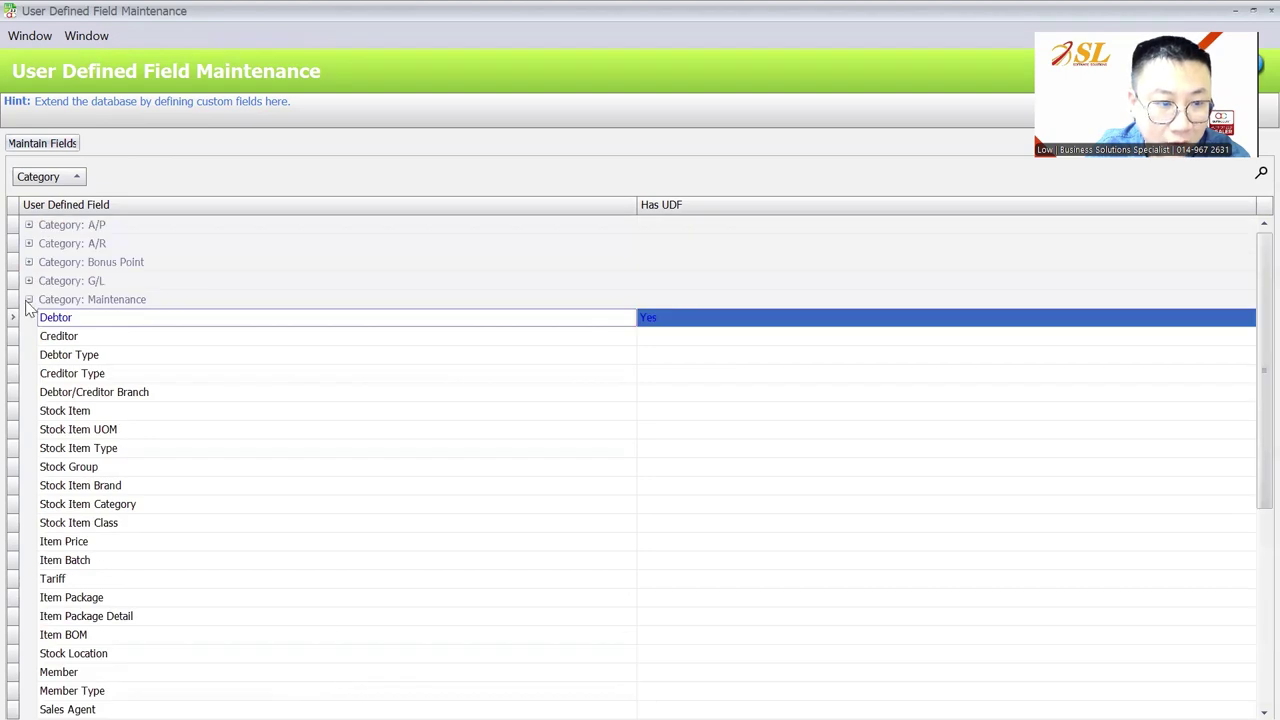
pyautogui.click(28, 299)
pyautogui.click(28, 355)
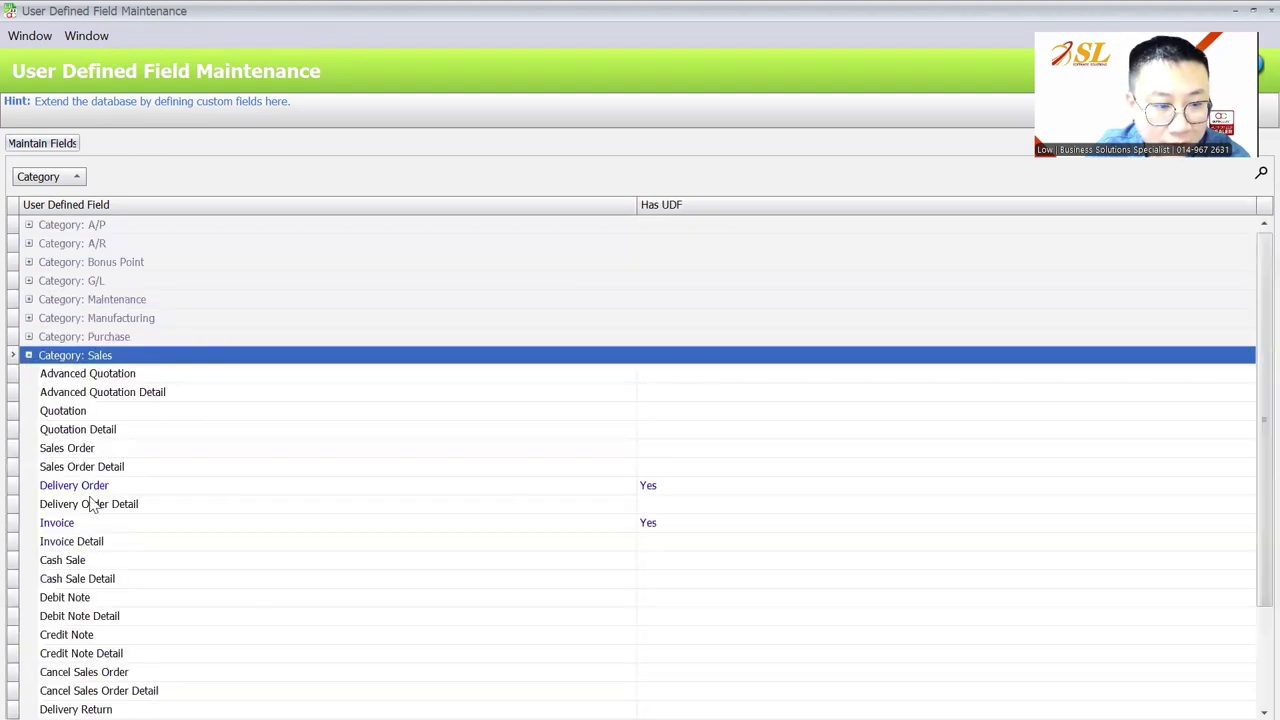
pyautogui.scroll(-1, 93, 505)
pyautogui.click(98, 470)
pyautogui.click(42, 143)
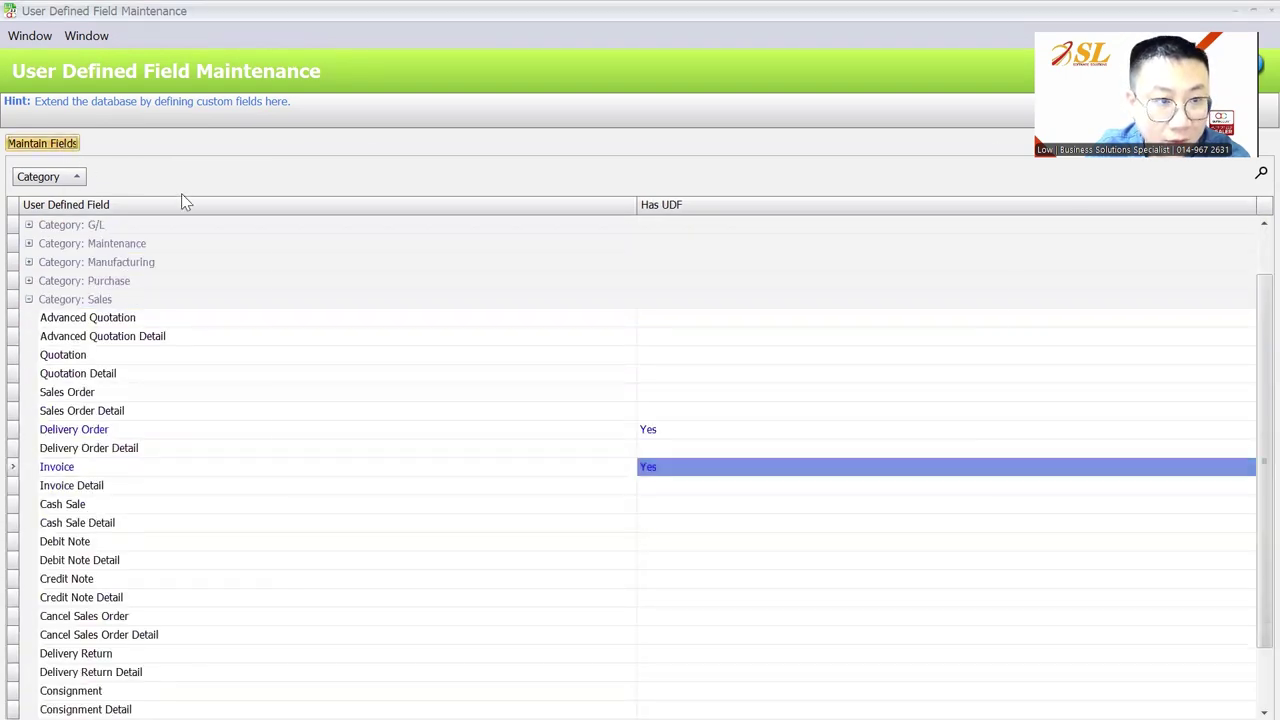
# Add a new Boolean invoice field named Check
pyautogui.click(281, 180)
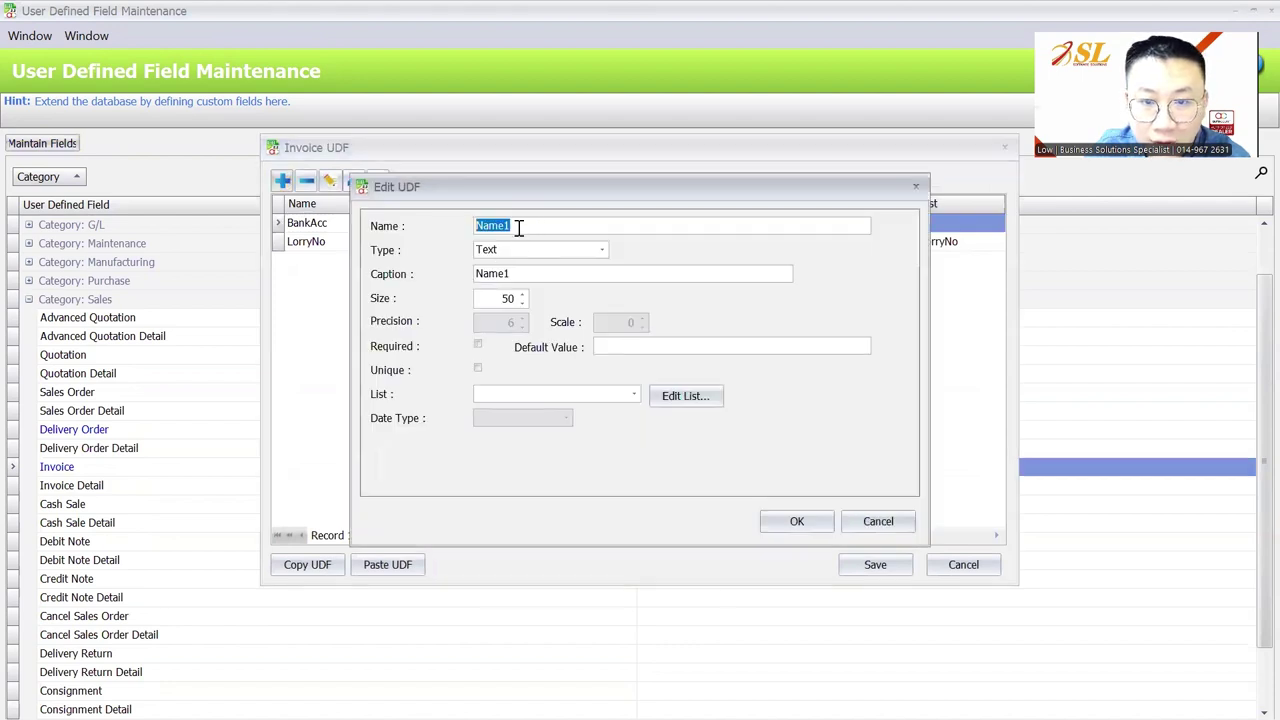
pyautogui.write('Chekc')
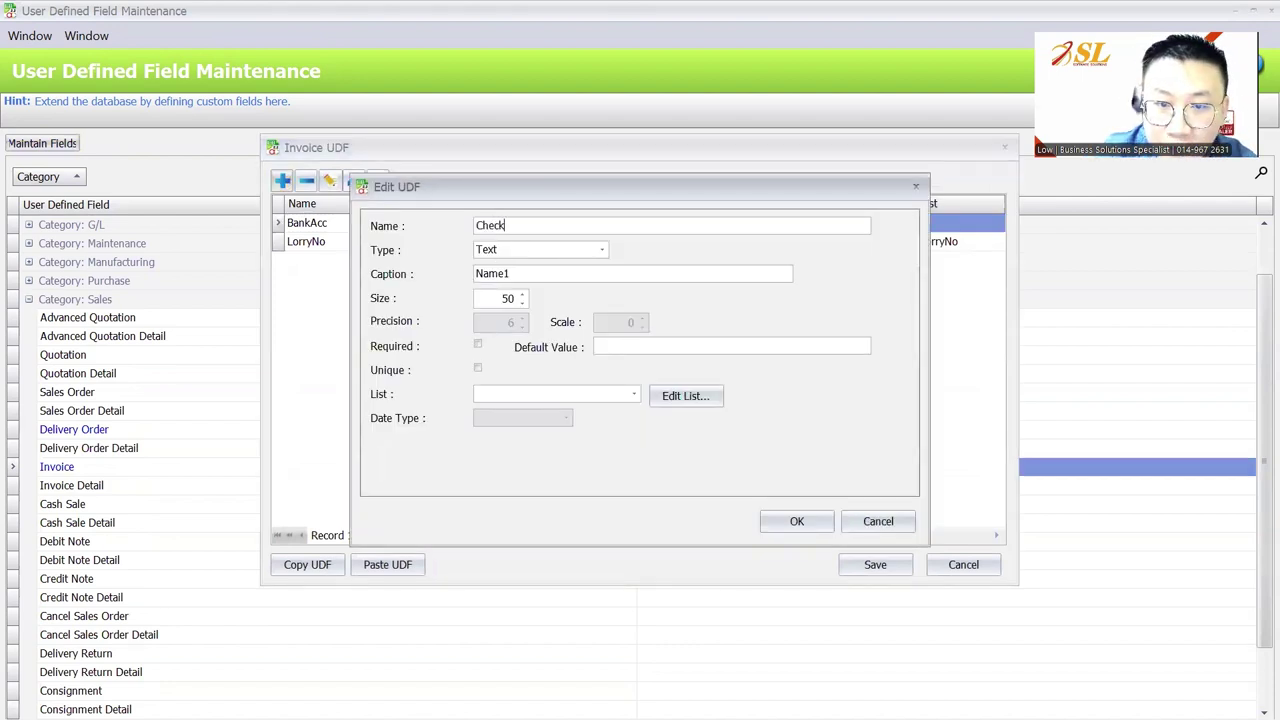
pyautogui.click(545, 250)
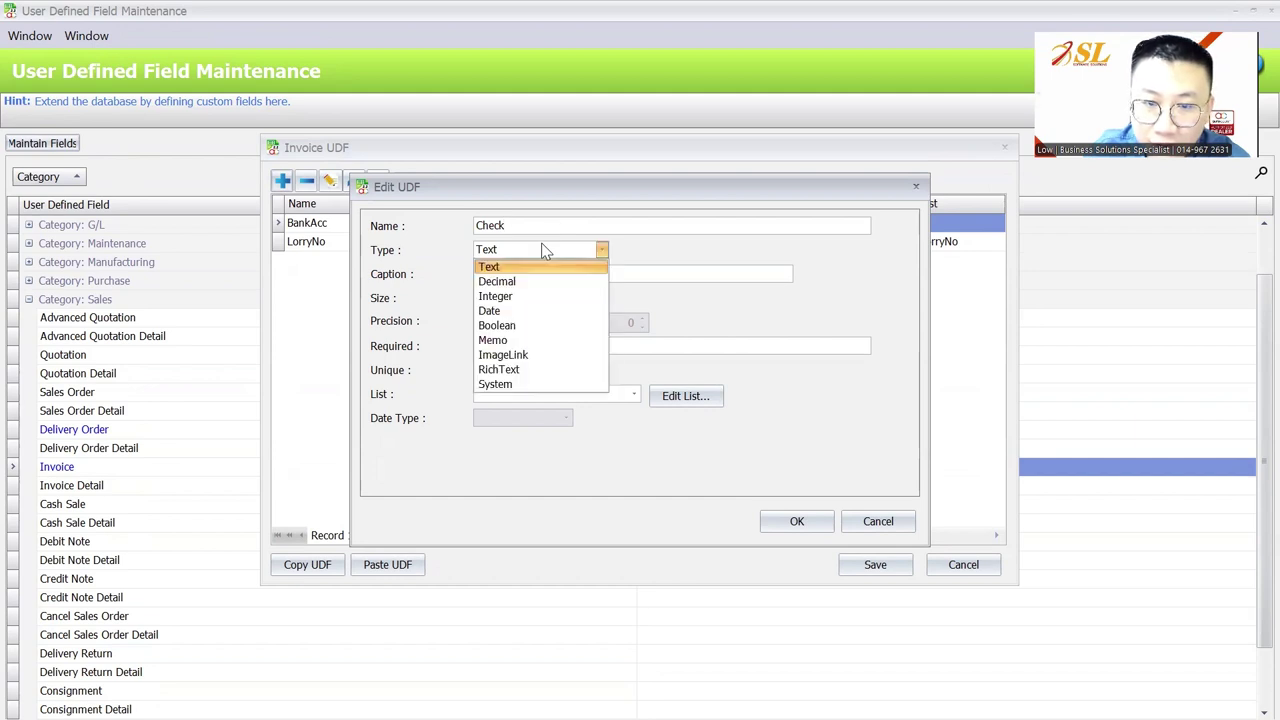
pyautogui.click(527, 329)
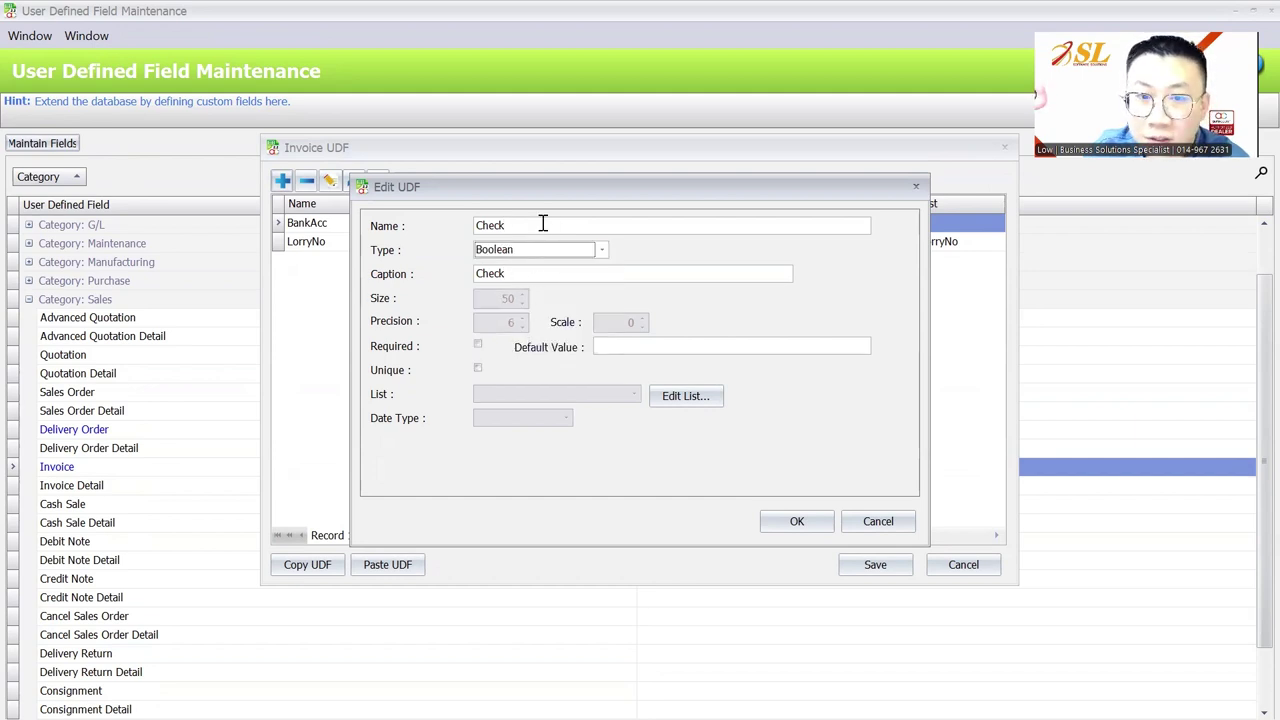
pyautogui.click(517, 224)
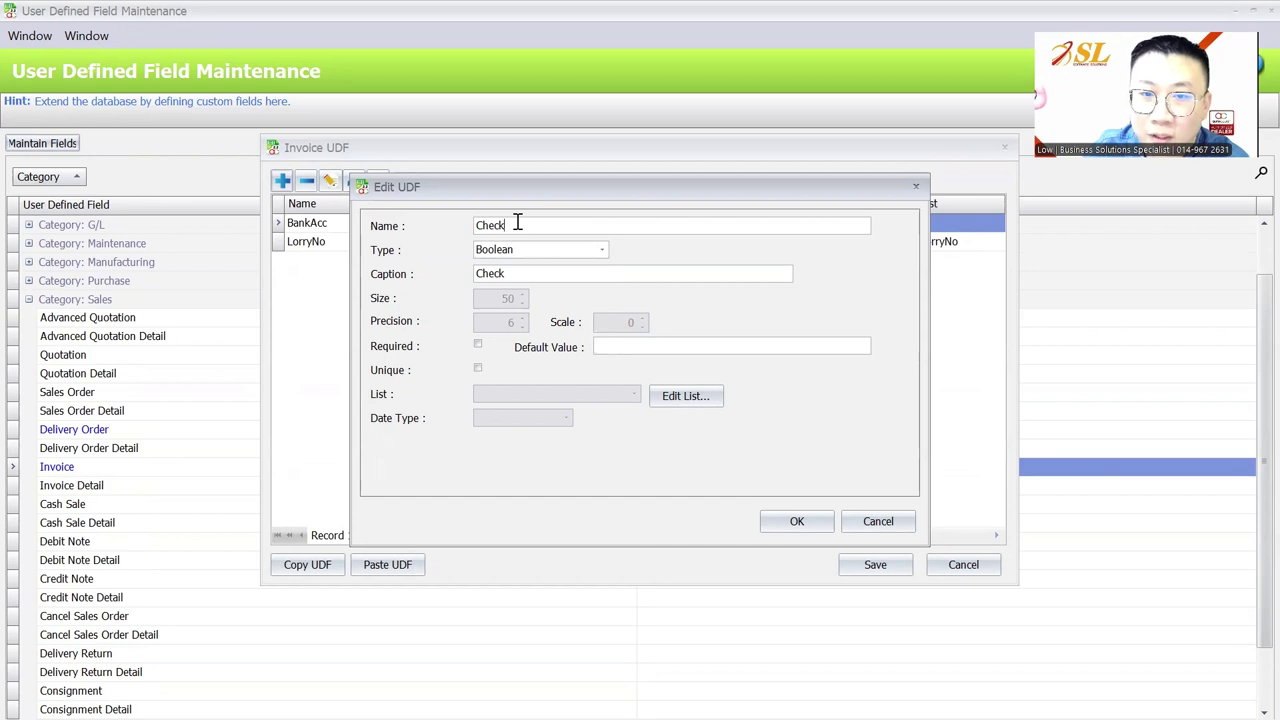
pyautogui.click(805, 521)
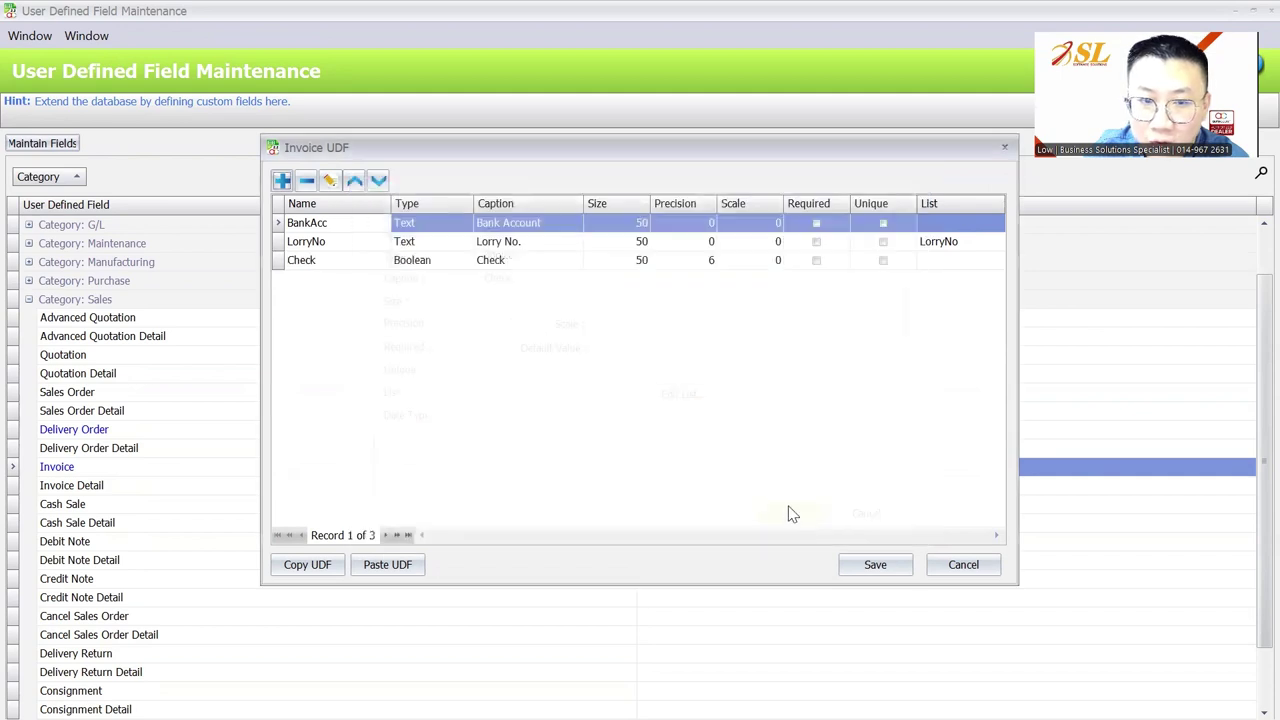
# Discard an extra draft Decimal field and save the Invoice UDFs with Check included
pyautogui.click(393, 264)
pyautogui.click(281, 180)
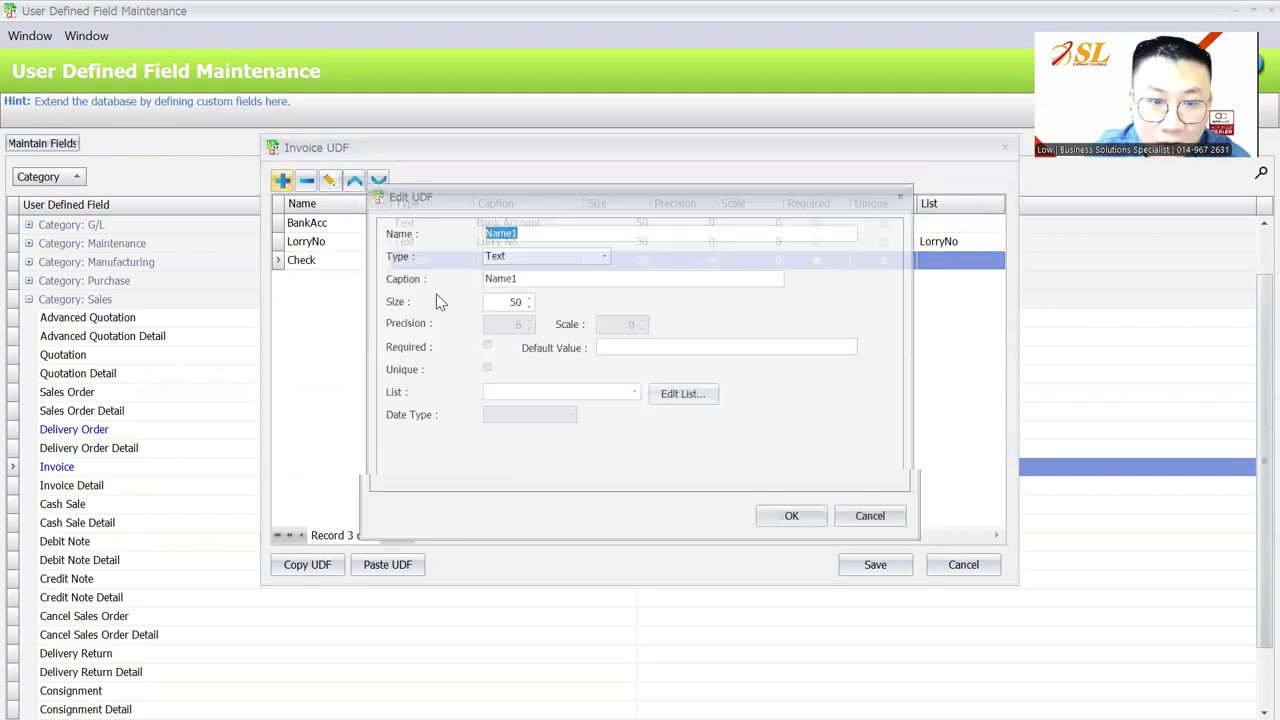
pyautogui.click(601, 250)
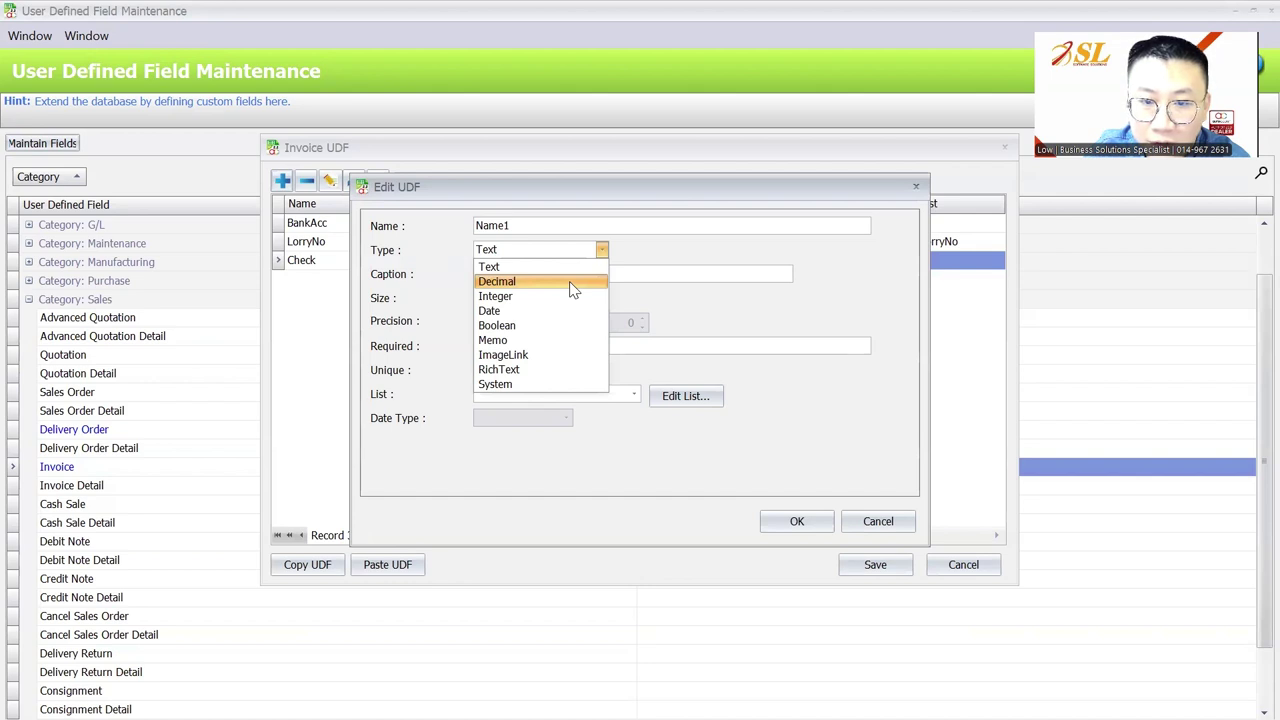
pyautogui.click(573, 289)
pyautogui.doubleClick(526, 226)
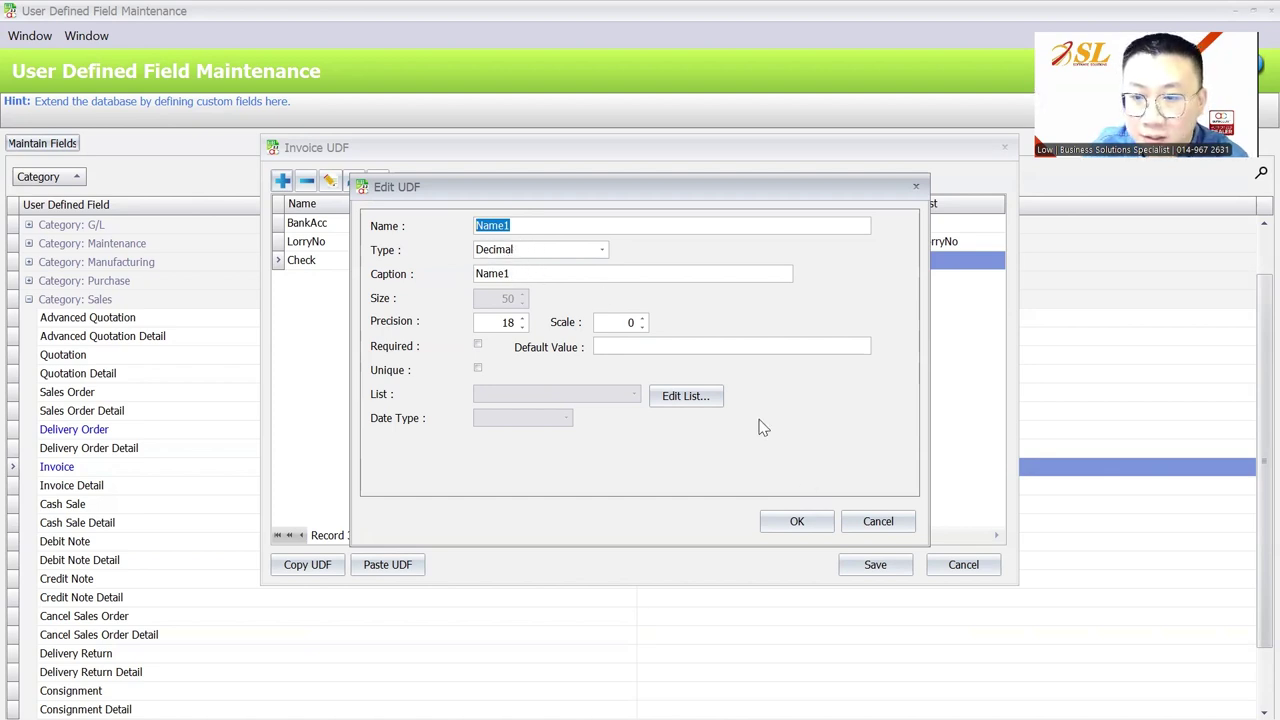
pyautogui.click(890, 522)
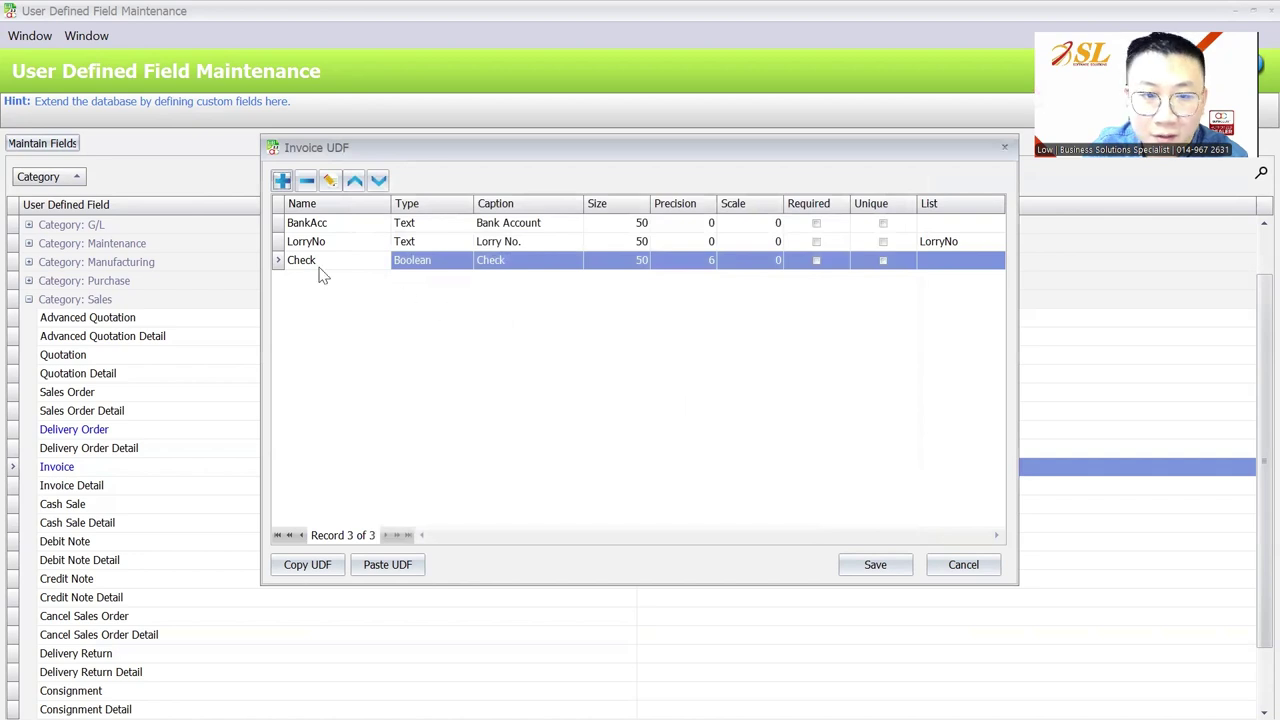
pyautogui.click(876, 564)
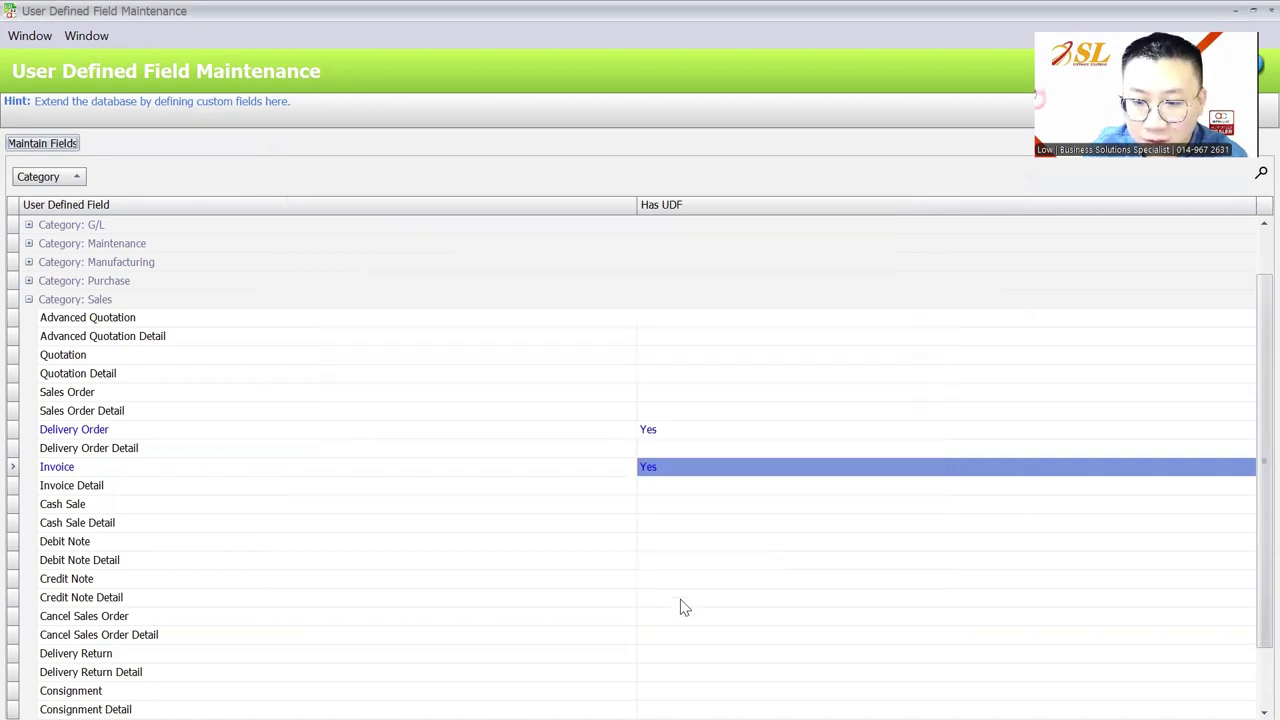
# Open invoice I-000028 for editing from the Sales > Invoice list
pyautogui.moveTo(846, 696)
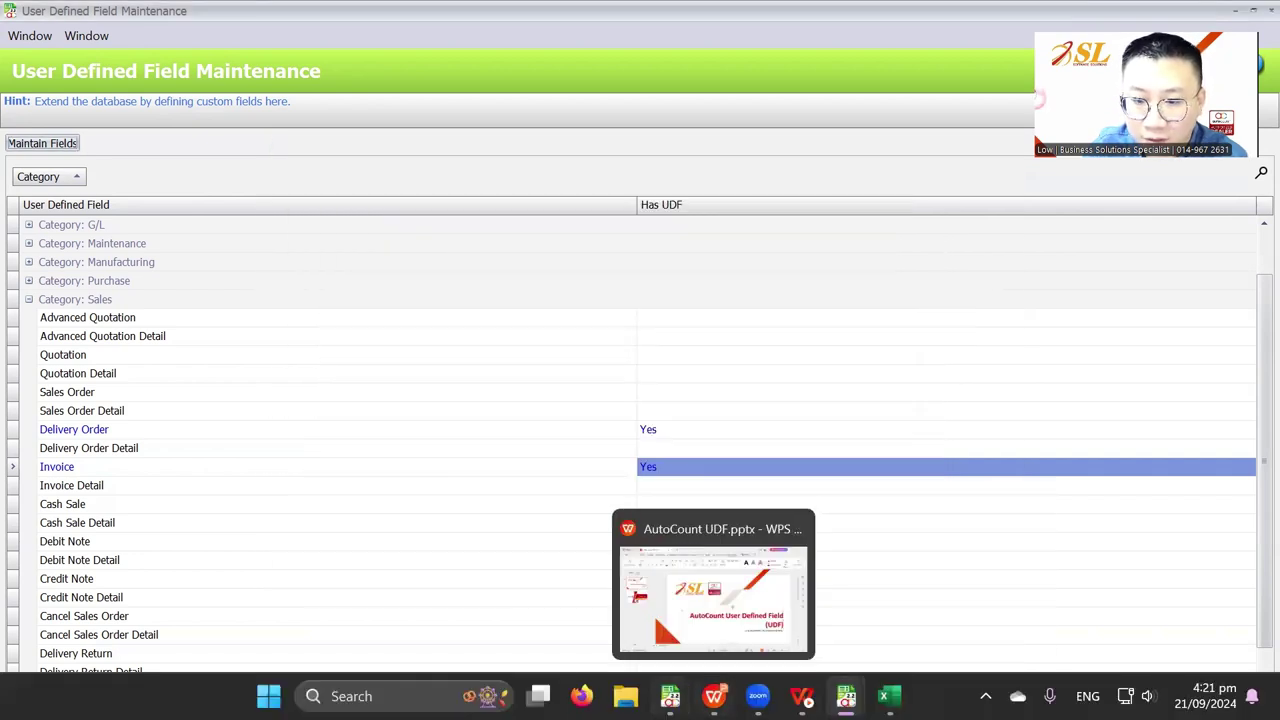
pyautogui.click(380, 590)
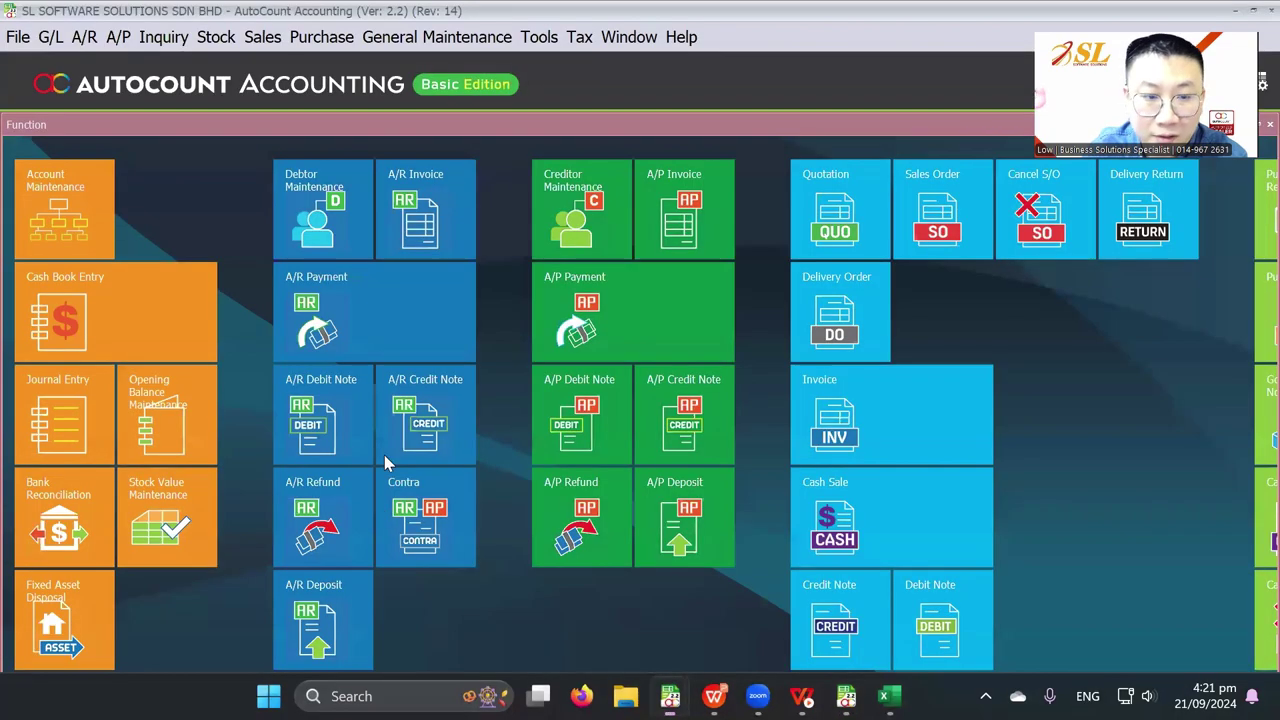
pyautogui.click(262, 36)
pyautogui.click(280, 145)
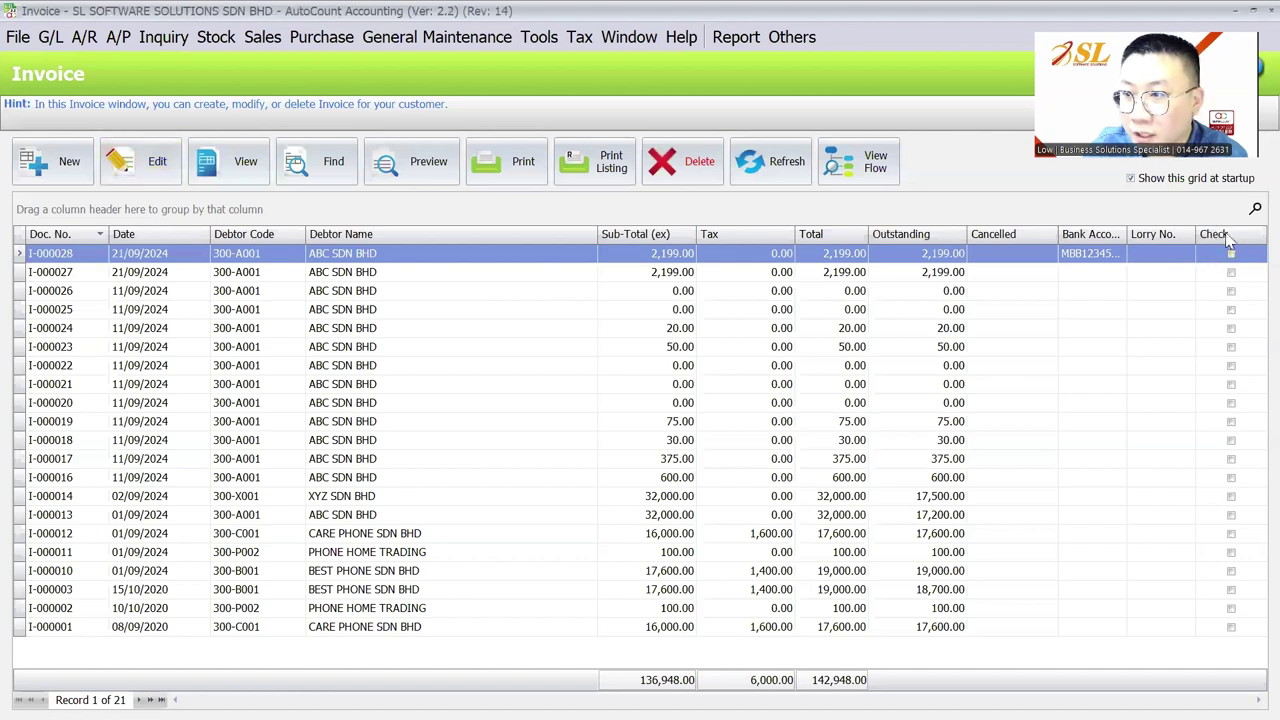
pyautogui.click(1170, 254)
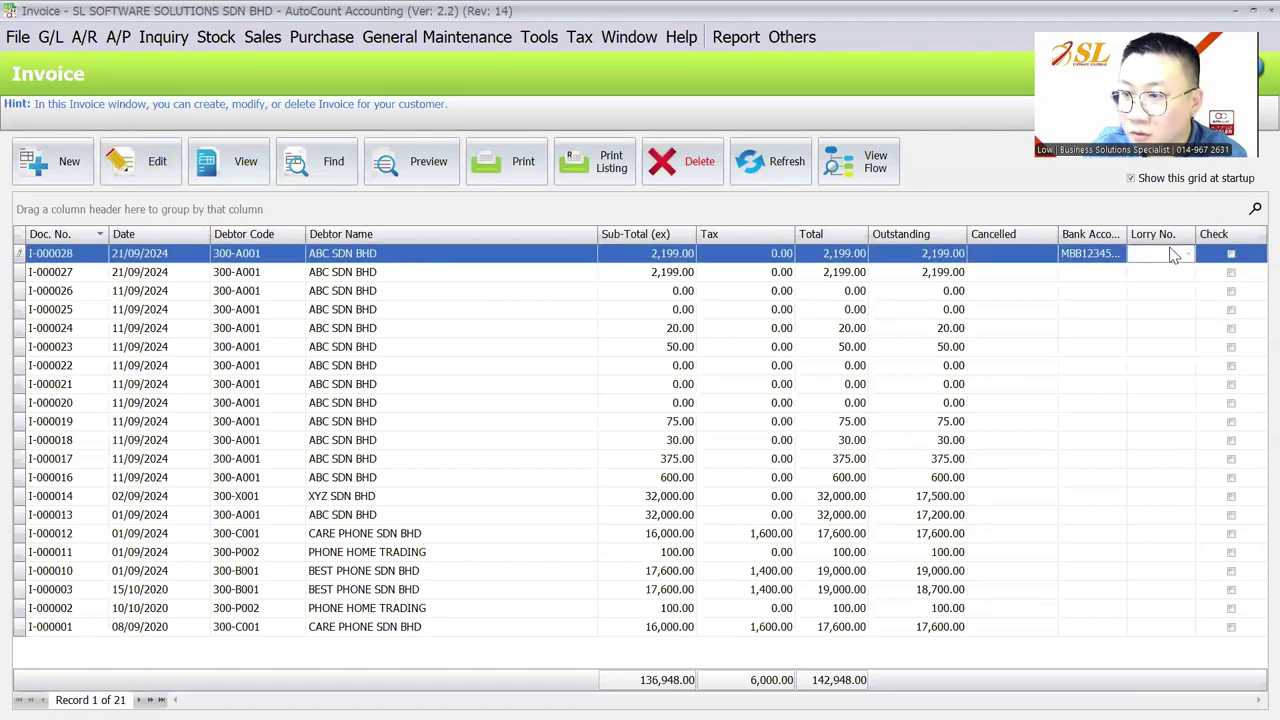
pyautogui.click(1100, 254)
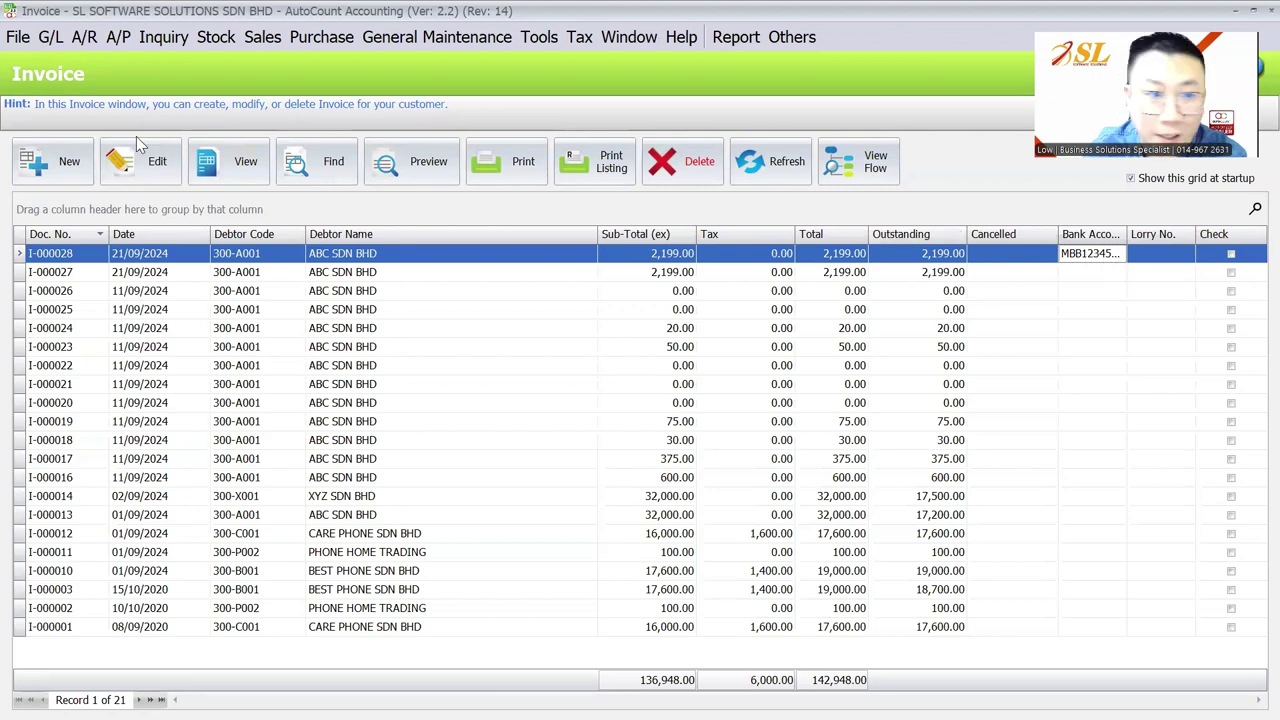
pyautogui.click(146, 172)
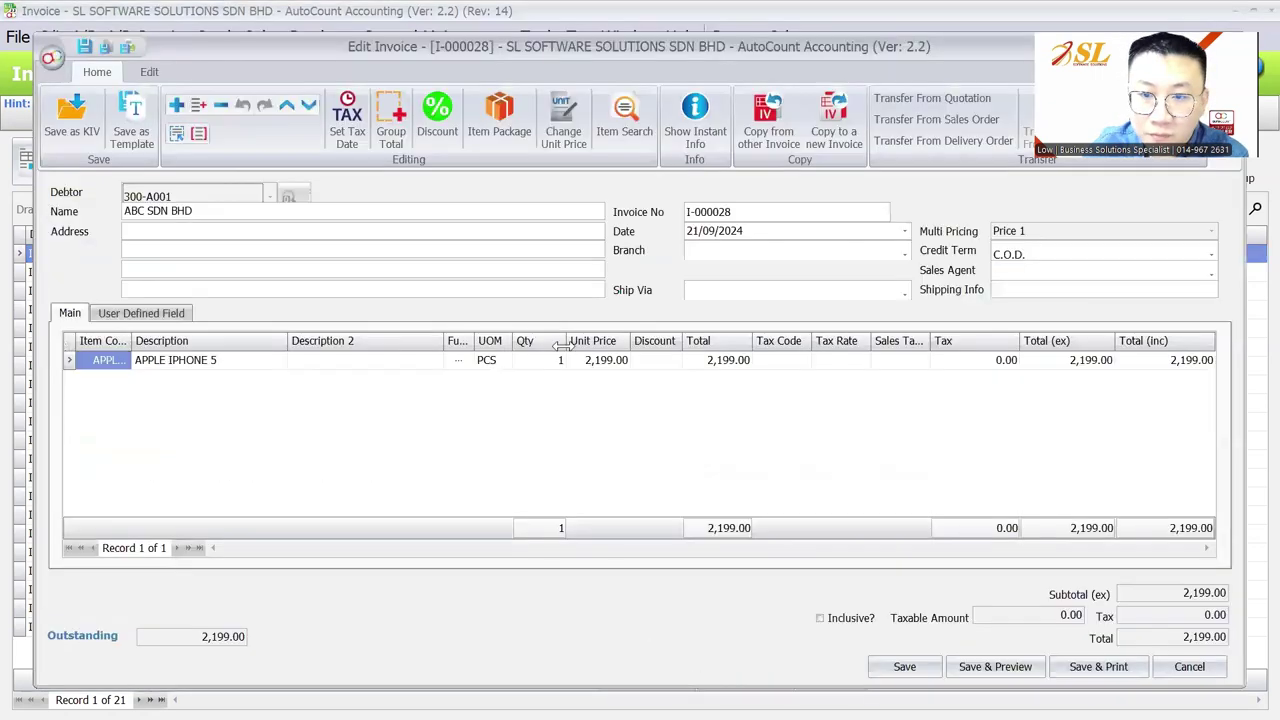
# Tick the Check user defined field on invoice I-000028 and save it
pyautogui.click(141, 312)
pyautogui.click(140, 376)
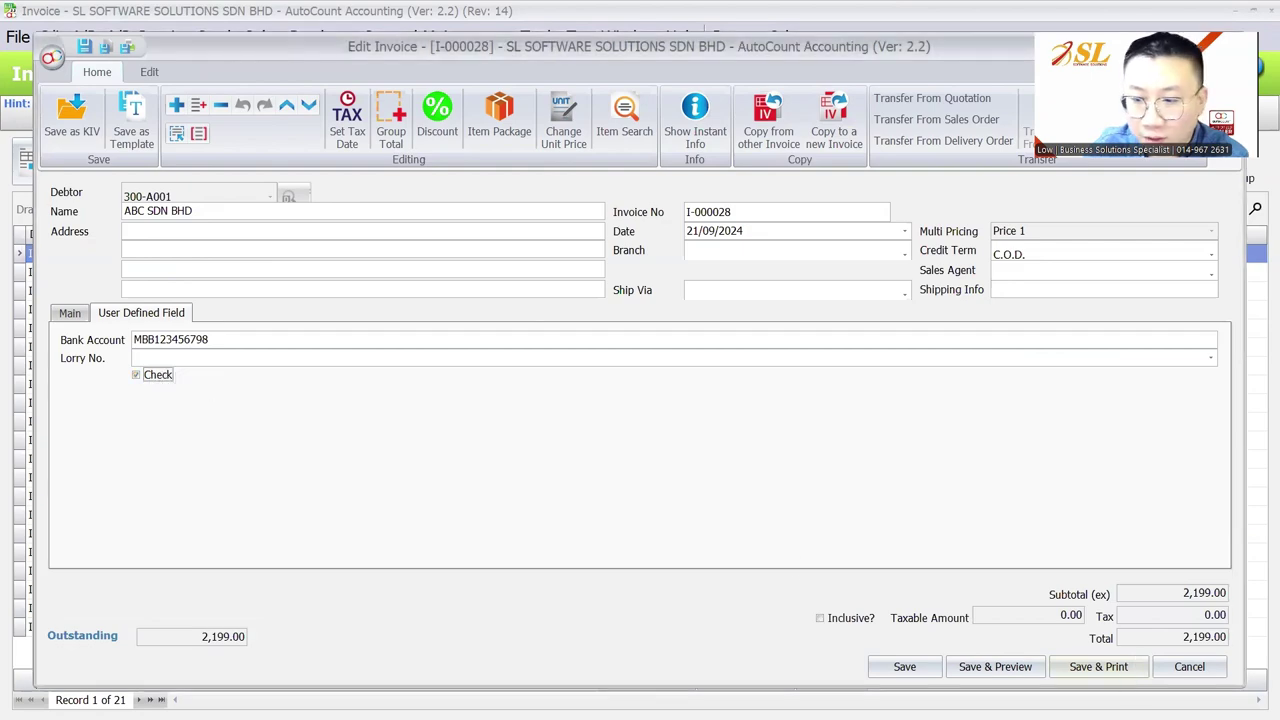
pyautogui.click(905, 666)
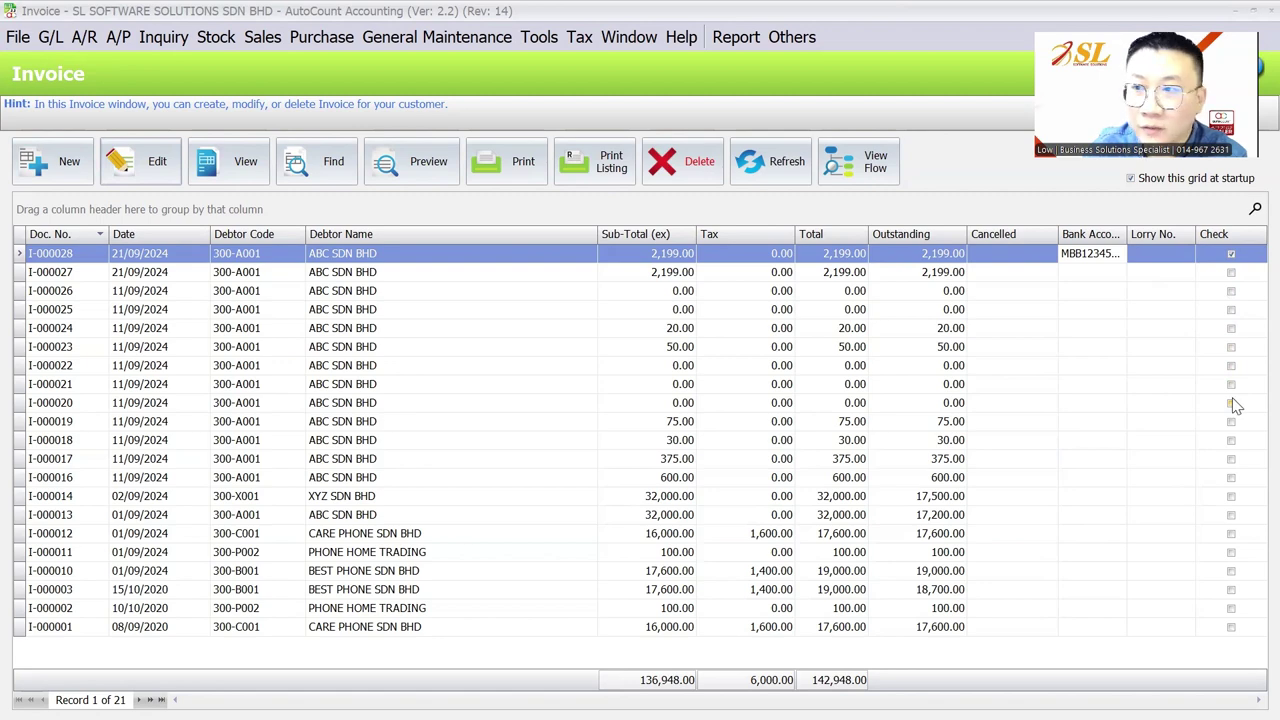
# Show the closing Thank You slide in the WPS slide show
pyautogui.moveTo(846, 696)
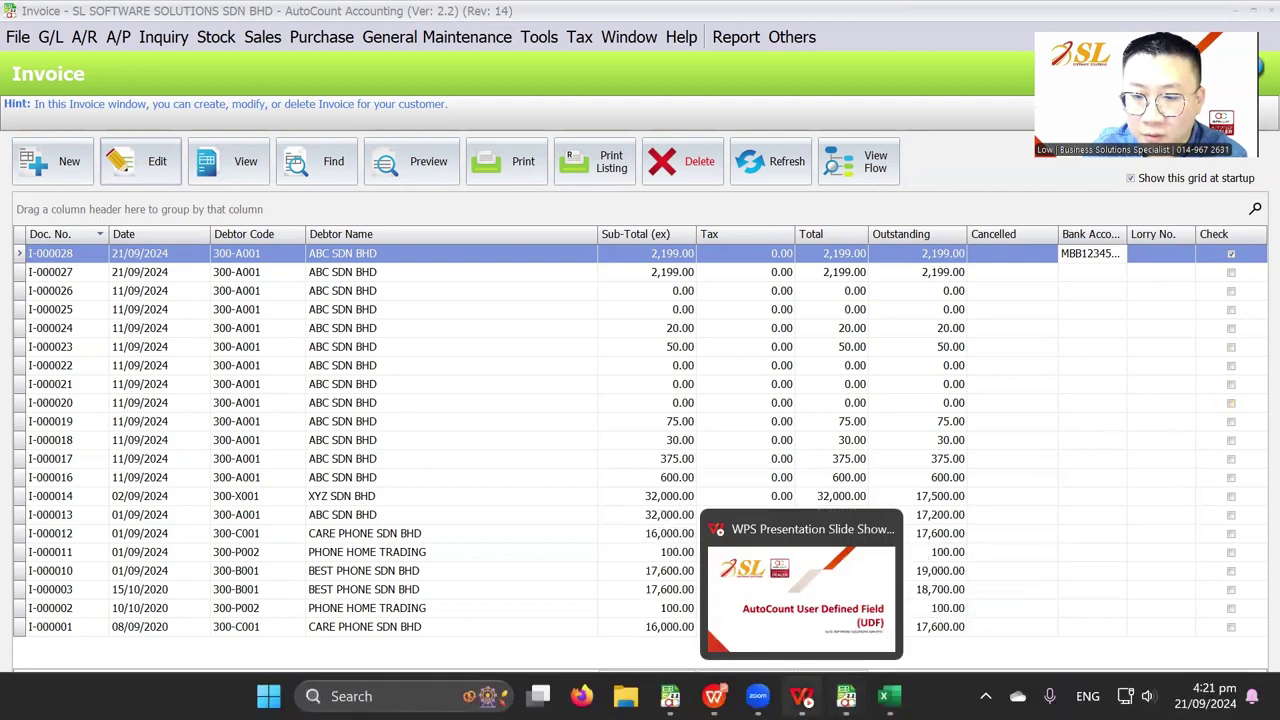
pyautogui.click(802, 696)
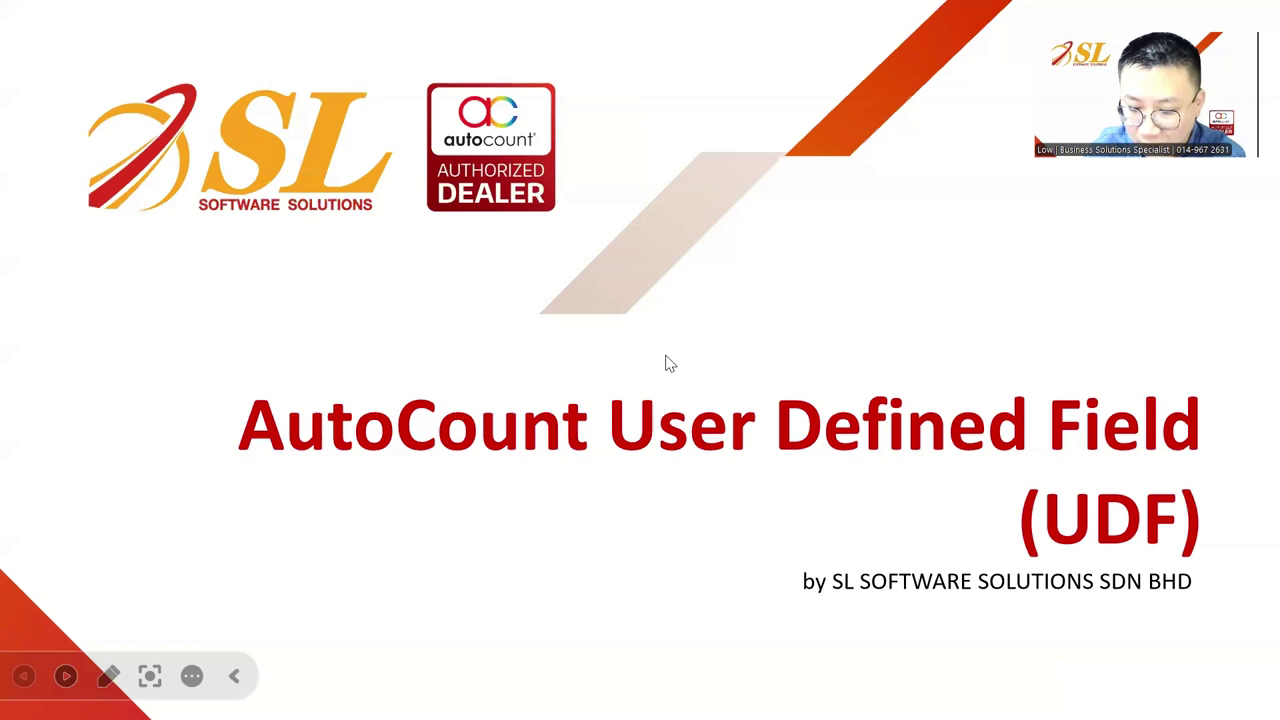
pyautogui.press('End')
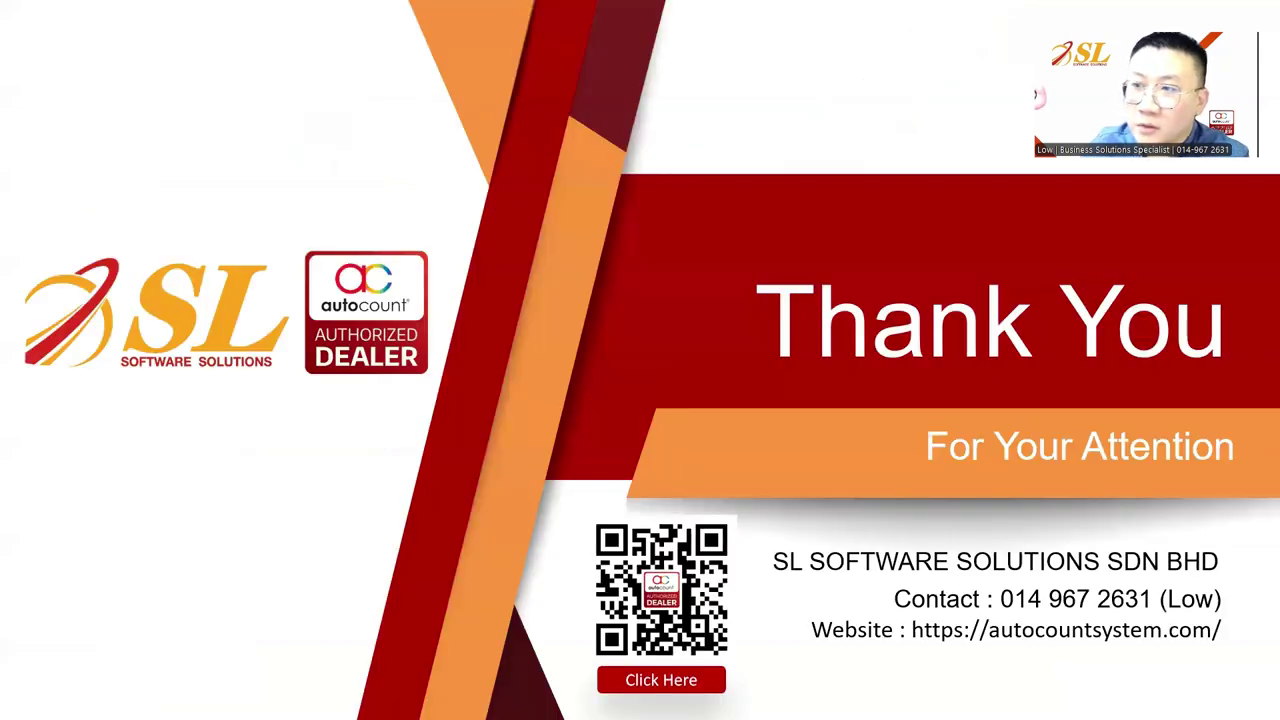